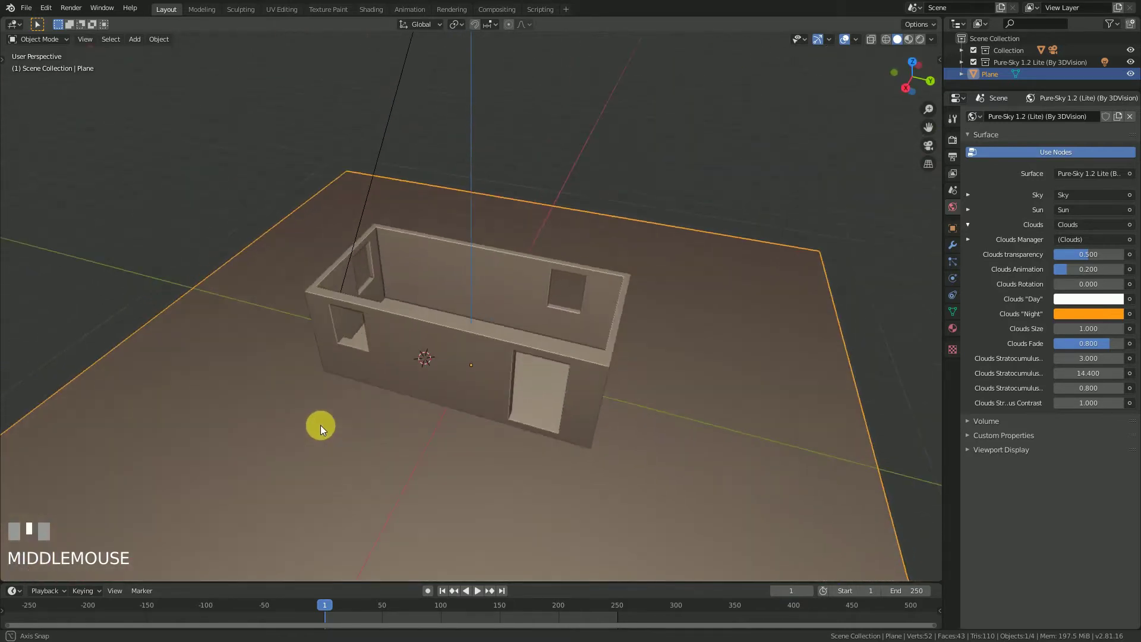
# Select the room's wall object standing on the ground plane.
pyautogui.scroll(3, 424, 341)
pyautogui.scroll(-3, 425, 341)
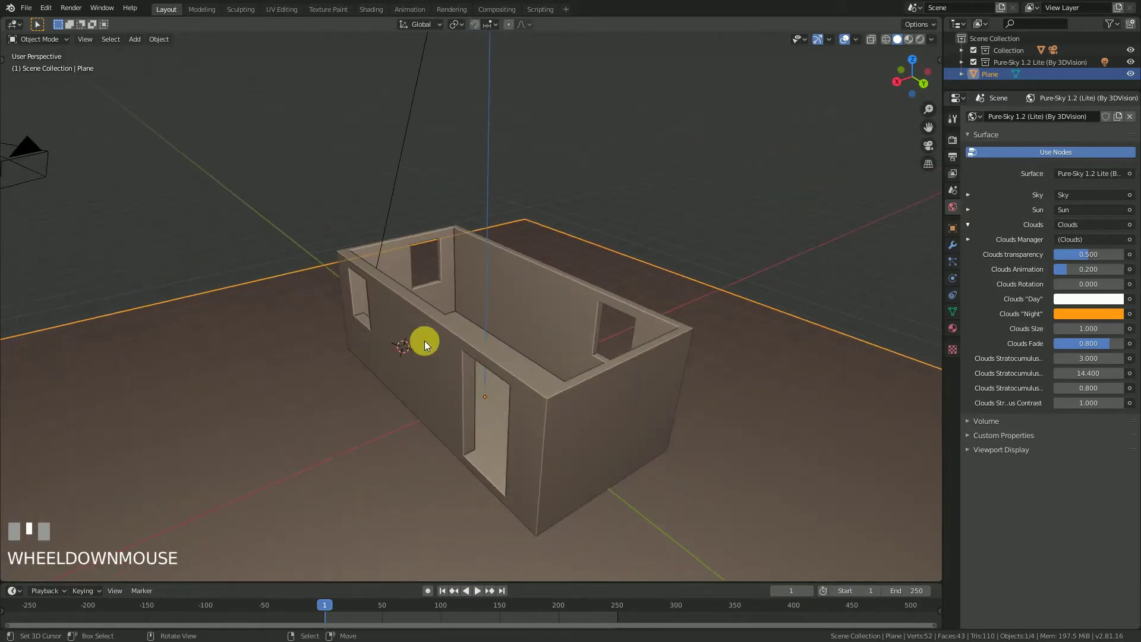
pyautogui.moveTo(424, 341); pyautogui.dragTo(590, 305, button='middle')
pyautogui.scroll(-3, 529, 355)
pyautogui.scroll(4, 477, 369)
pyautogui.moveTo(553, 378); pyautogui.dragTo(555, 349, button='middle')
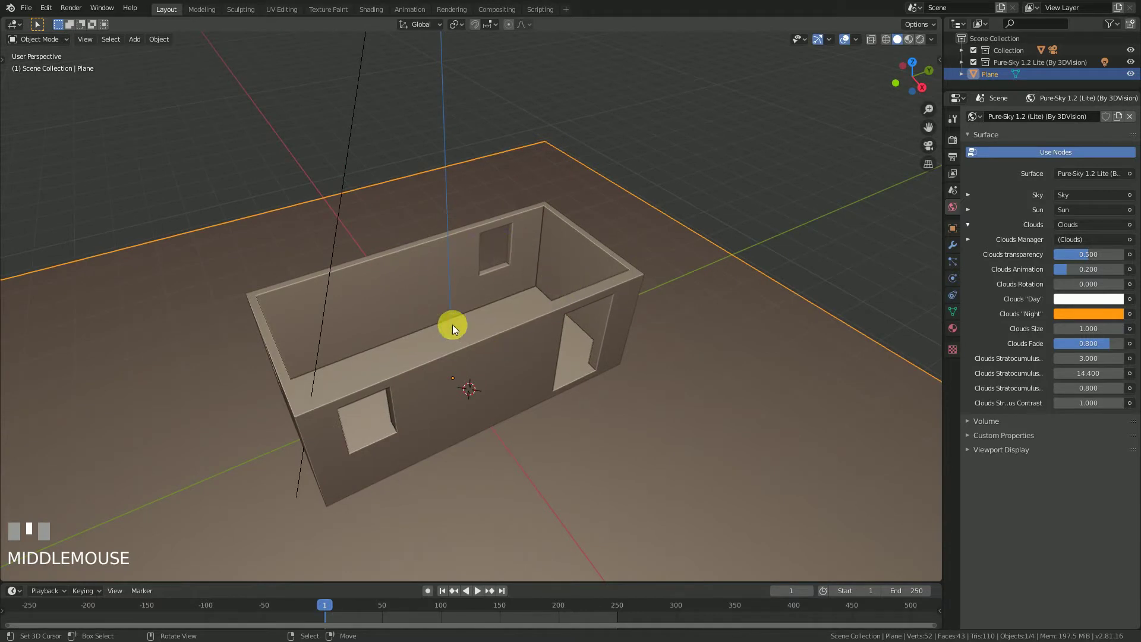
pyautogui.moveTo(467, 361); pyautogui.dragTo(527, 364, button='middle')
pyautogui.rightClick(536, 333)
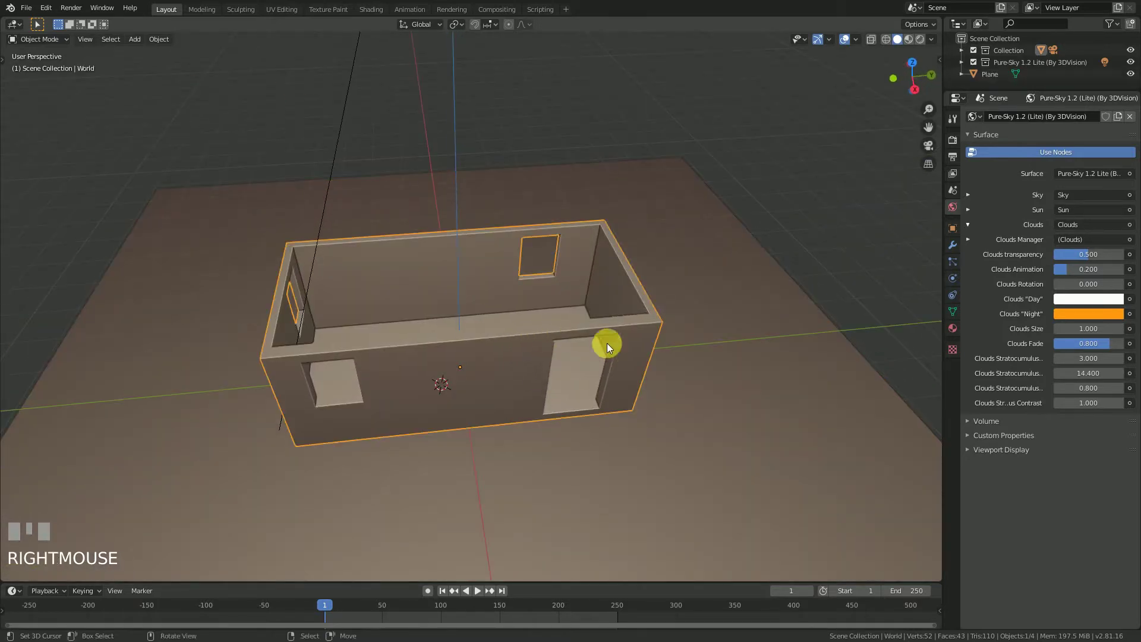
pyautogui.moveTo(646, 351); pyautogui.dragTo(622, 347, button='middle')
# Put the wall object into Edit Mode with vertex selection.
pyautogui.press('Tab')
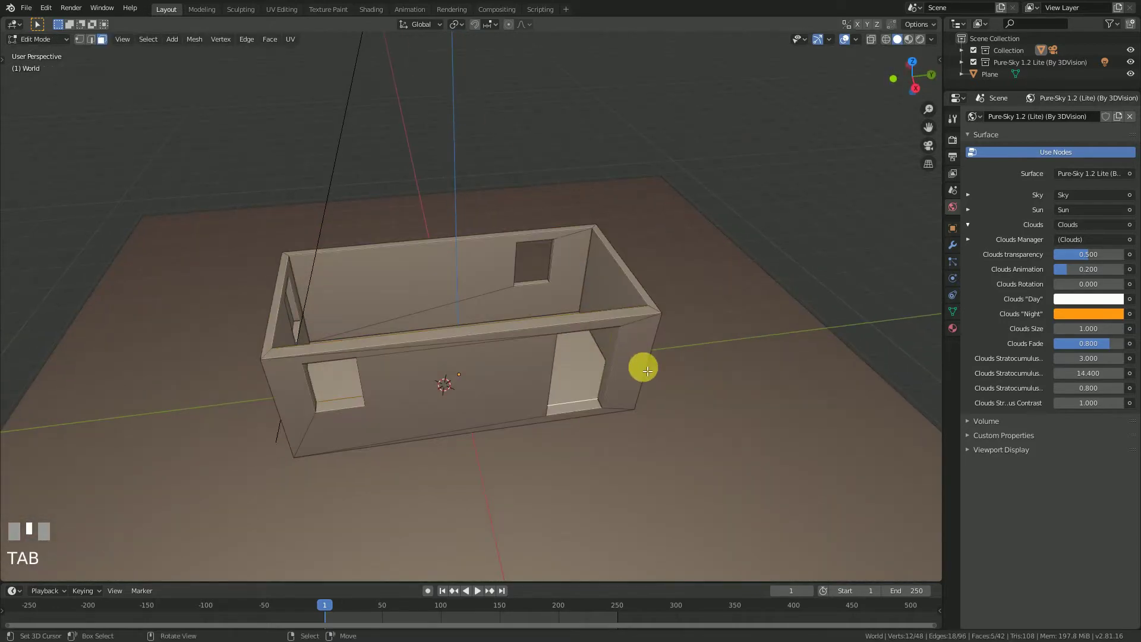
pyautogui.press('Tab')
pyautogui.press('KP_7')
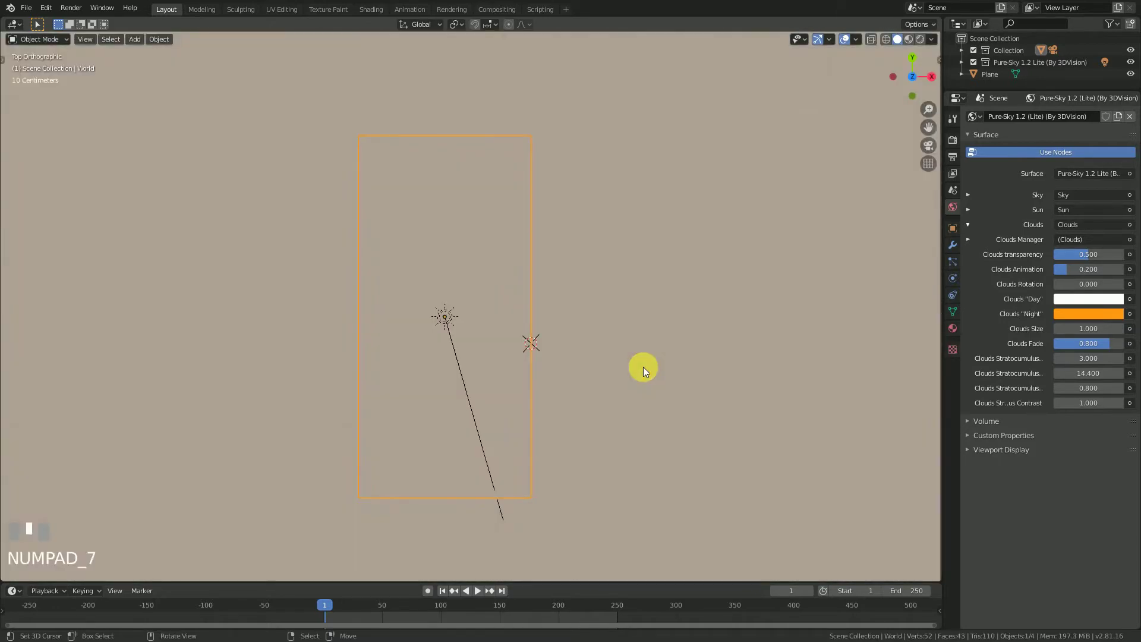
pyautogui.scroll(-3, 643, 369)
pyautogui.moveTo(619, 341); pyautogui.dragTo(620, 364, button='middle')
pyautogui.scroll(3, 523, 308)
pyautogui.press('Tab')
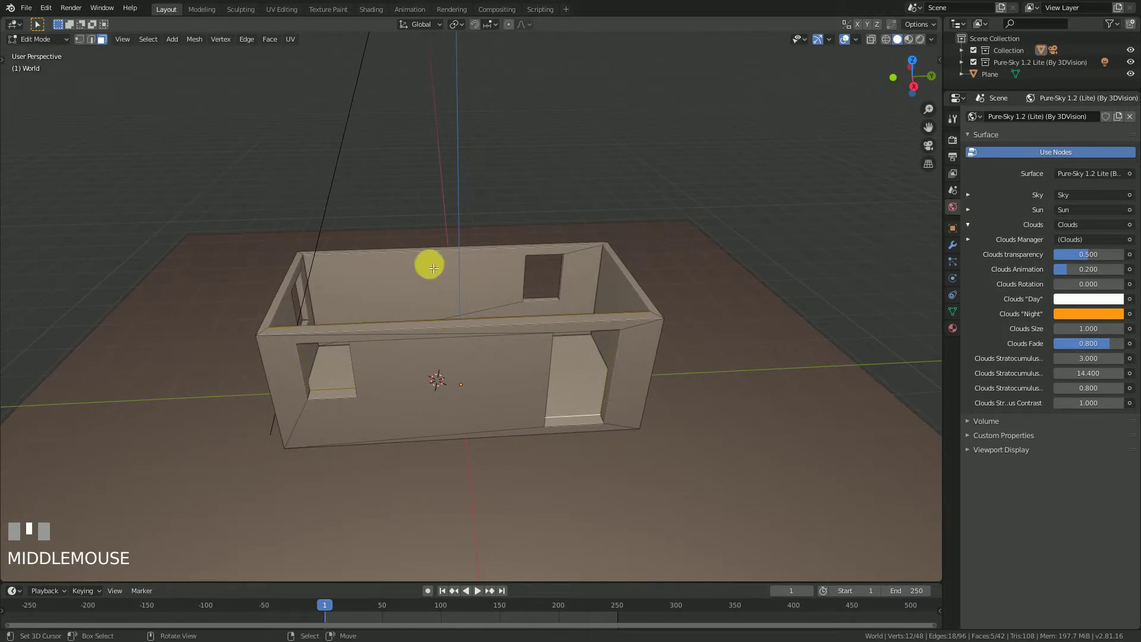
pyautogui.click(78, 40)
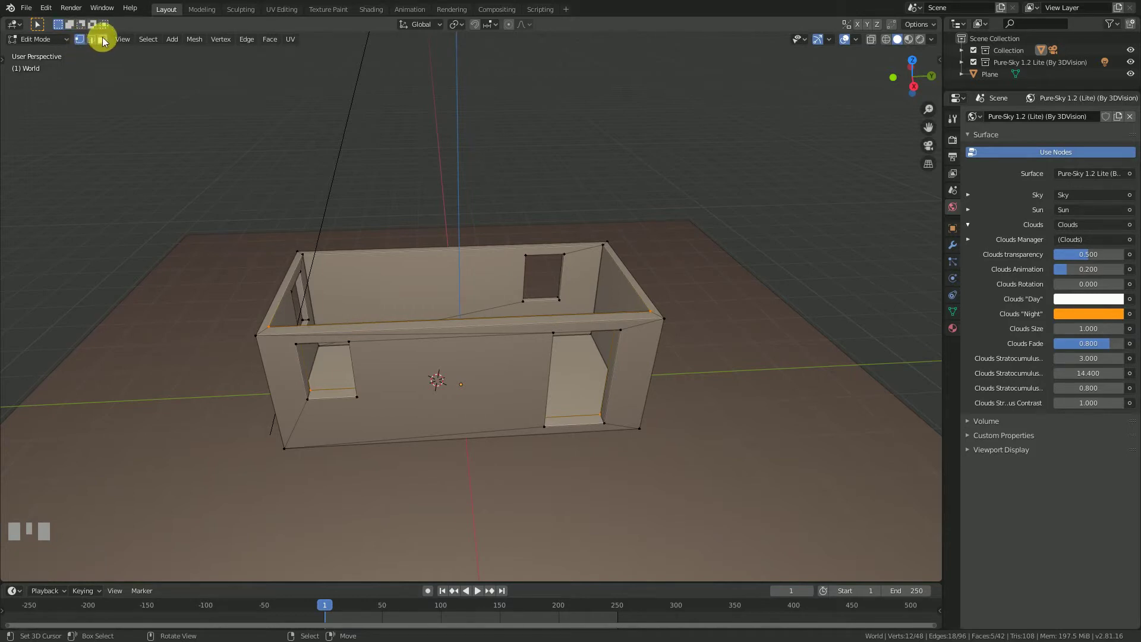
# Deselect all vertices of the wall mesh and switch the viewport to wireframe shading.
pyautogui.moveTo(561, 311)
pyautogui.mouseDown(button='middle')
pyautogui.moveTo(385, 314)
pyautogui.moveTo(529, 262)
pyautogui.moveTo(505, 309)
pyautogui.moveTo(539, 317)
pyautogui.mouseUp(button='middle')
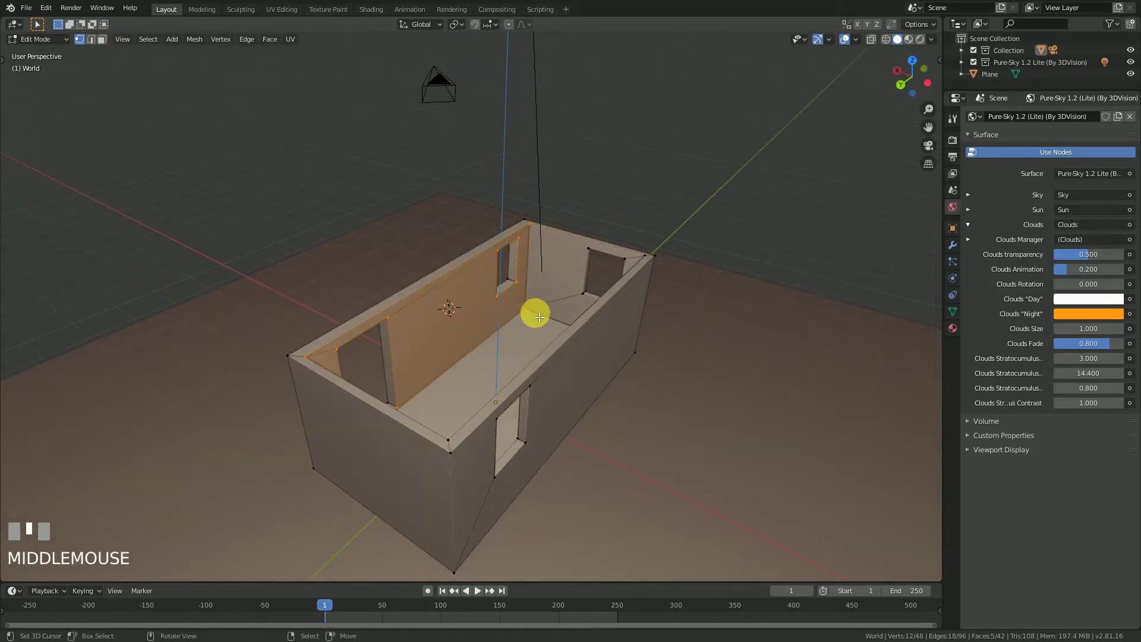
pyautogui.press('a')
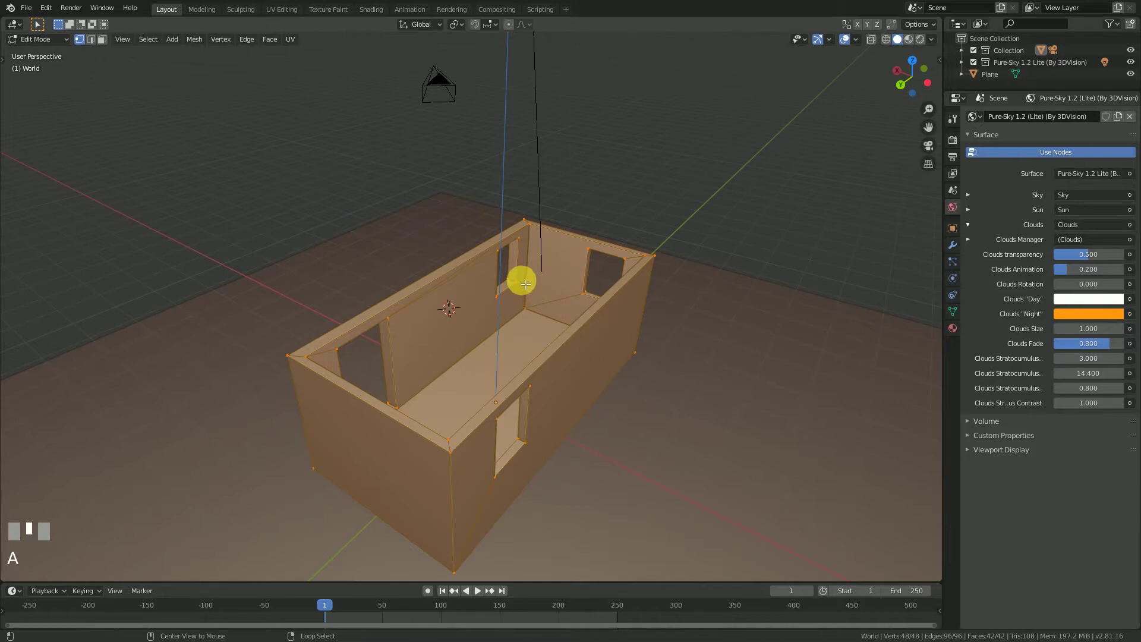
pyautogui.hotkey('alt', 'a')
pyautogui.moveTo(430, 308); pyautogui.dragTo(609, 321, button='middle')
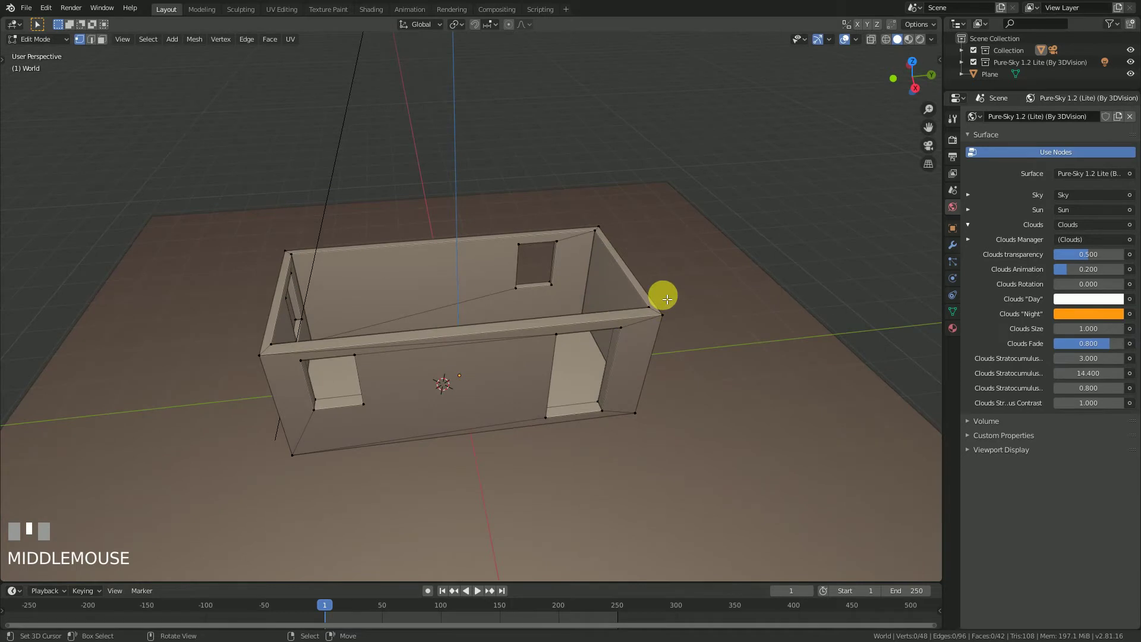
pyautogui.press('z')
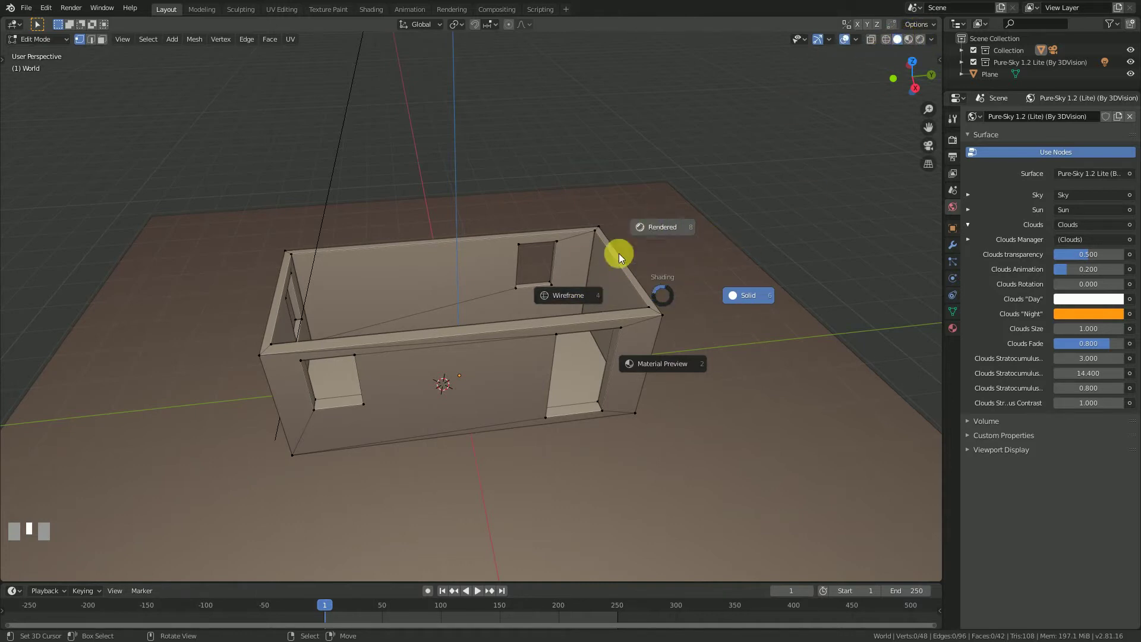
pyautogui.click(562, 296)
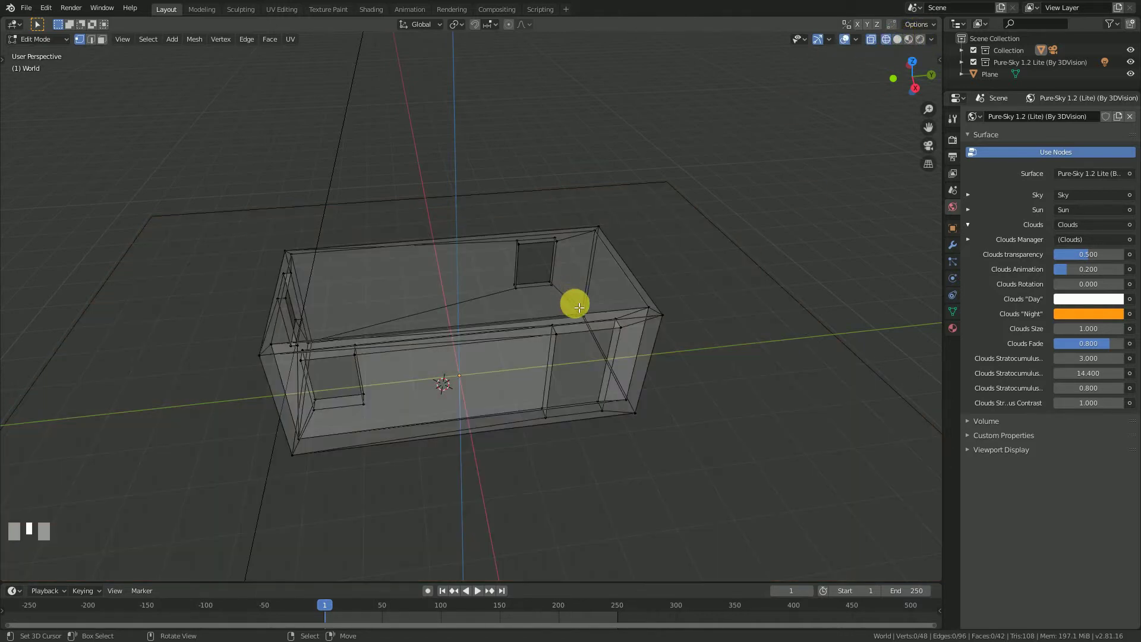
# Box-select all vertices at the room's doorway end and undo the selection.
pyautogui.moveTo(580, 307)
pyautogui.mouseDown(button='middle')
pyautogui.moveTo(601, 296)
pyautogui.moveTo(563, 300)
pyautogui.mouseUp(button='middle')
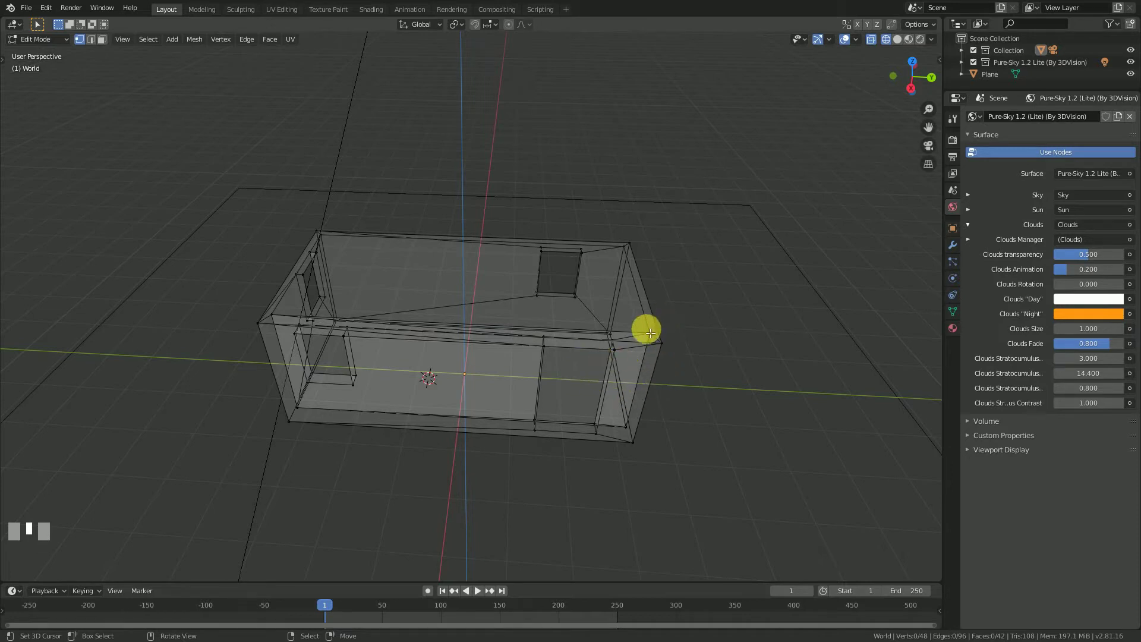
pyautogui.moveTo(633, 392); pyautogui.dragTo(635, 390, button='middle')
pyautogui.press('b')
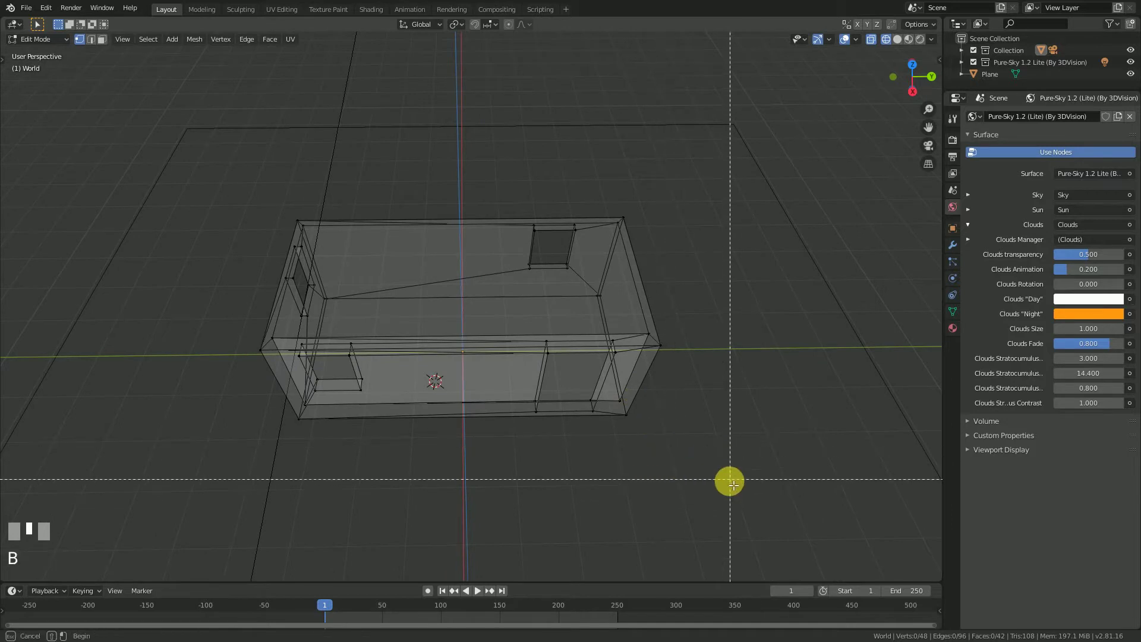
pyautogui.moveTo(730, 486); pyautogui.dragTo(494, 191)
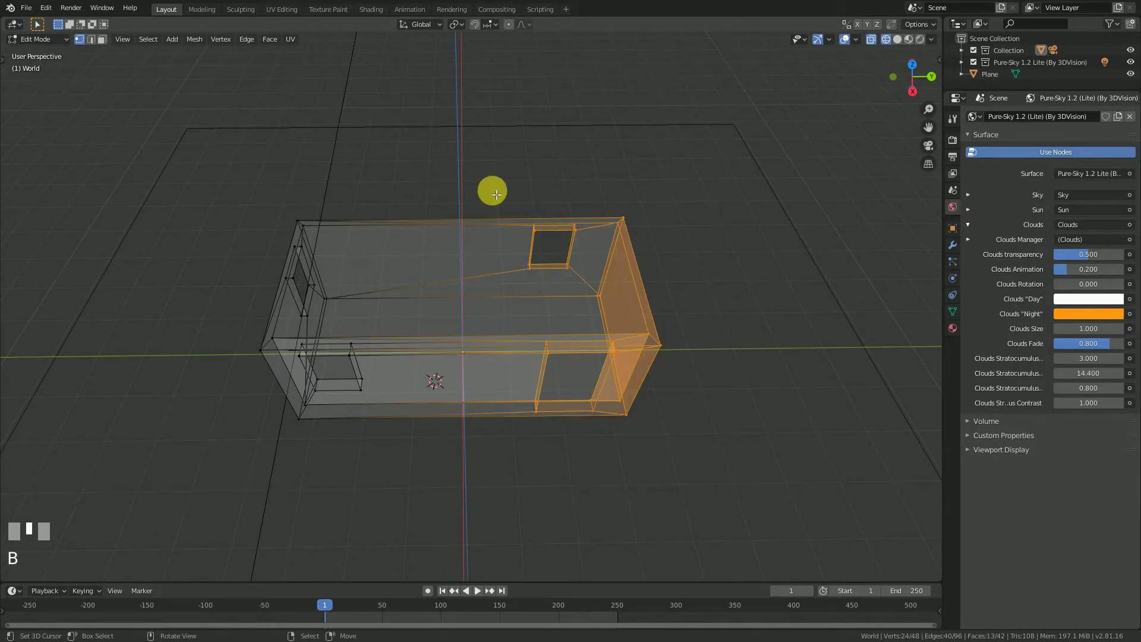
pyautogui.hotkey('ctrl', 'z')
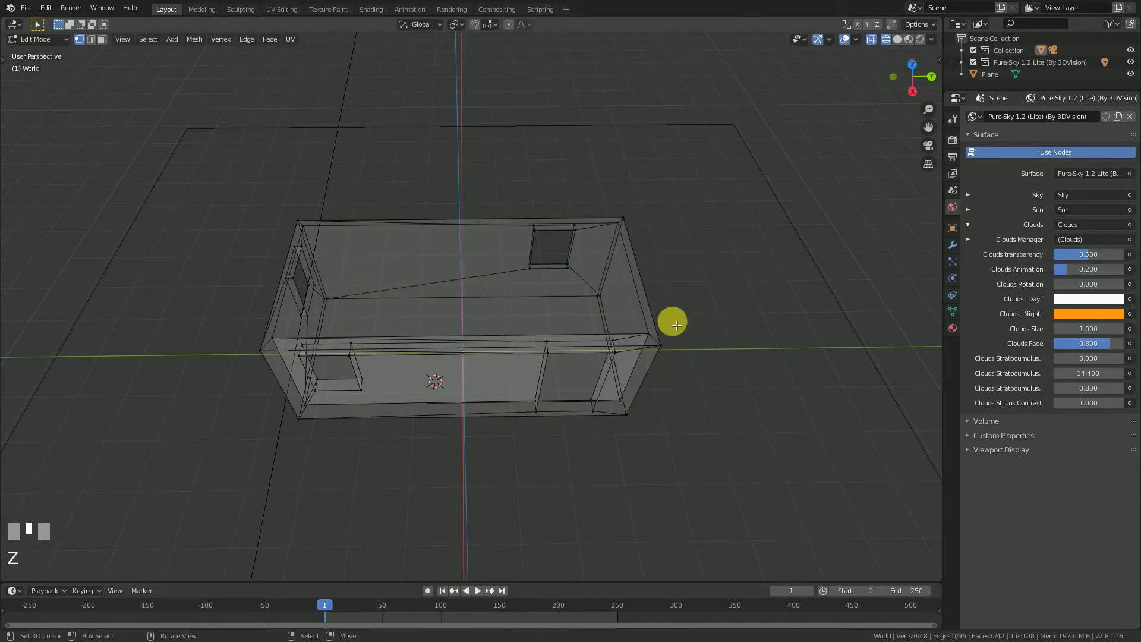
# Circle-select the vertices at the doorway end with an enlarged brush and clear the selection.
pyautogui.press('c')
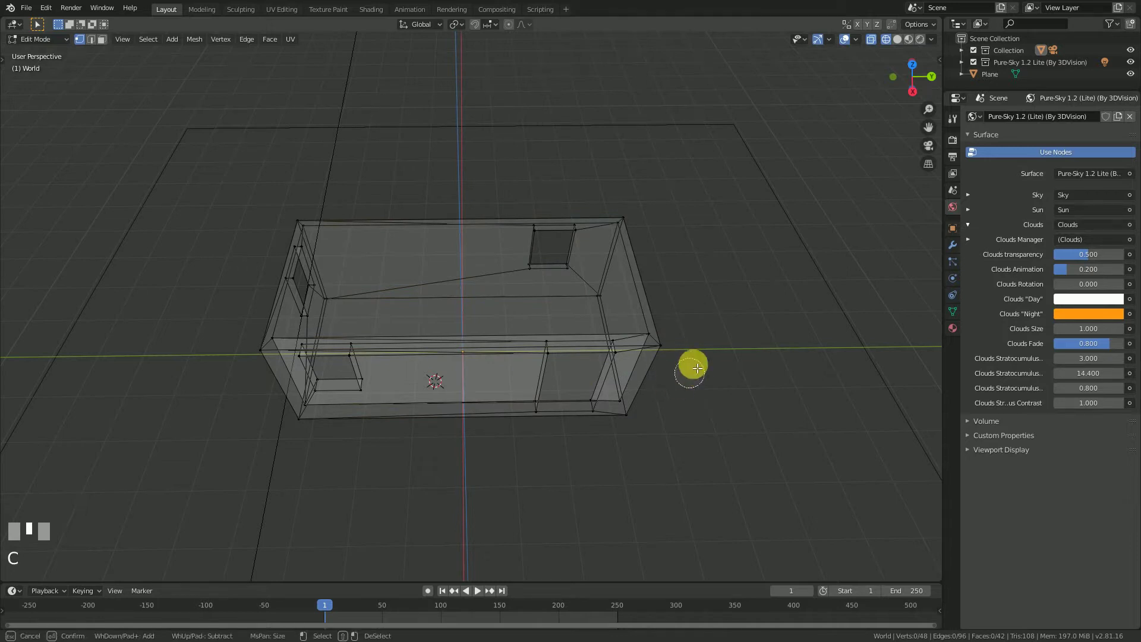
pyautogui.scroll(-4, 684, 360)
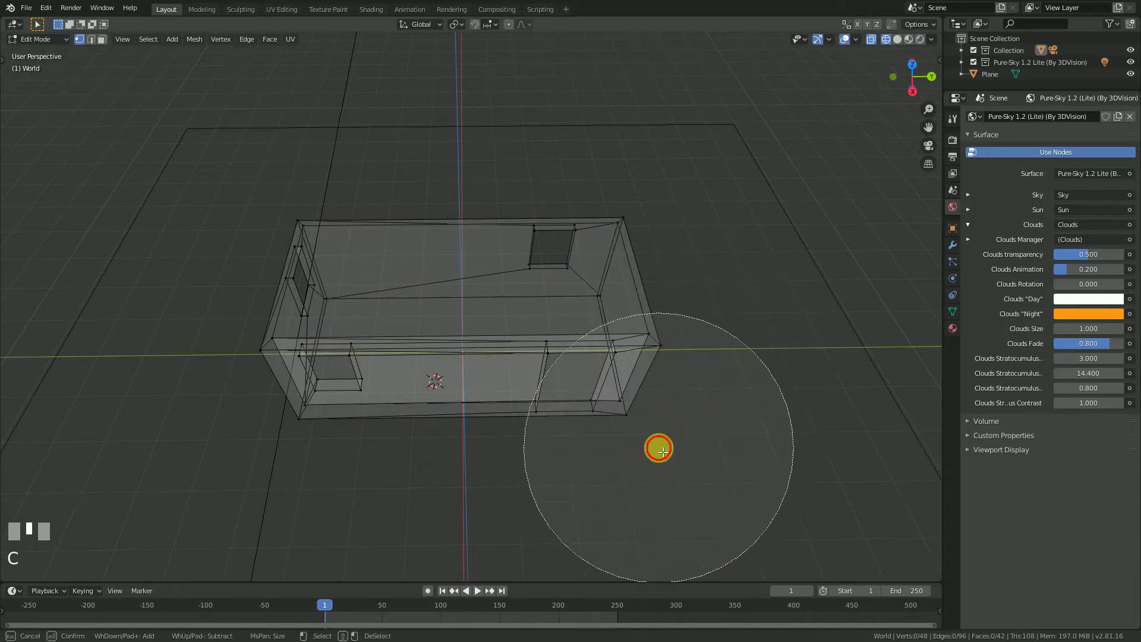
pyautogui.moveTo(657, 446)
pyautogui.mouseDown()
pyautogui.moveTo(636, 413)
pyautogui.moveTo(731, 264)
pyautogui.moveTo(650, 280)
pyautogui.mouseUp()
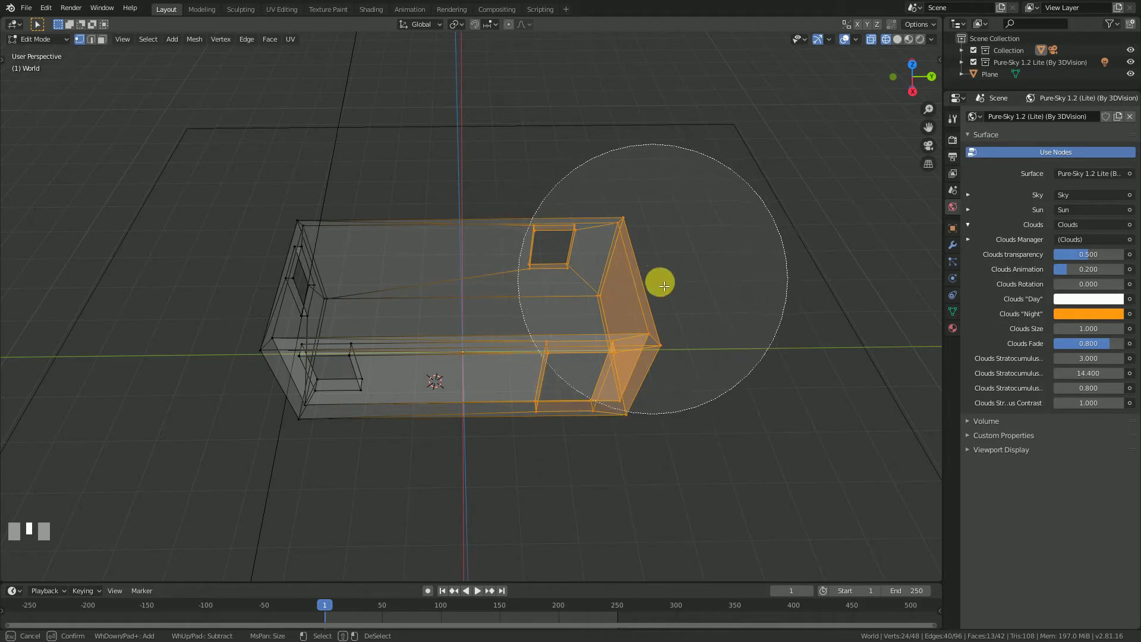
pyautogui.rightClick(691, 302)
pyautogui.press('a')
pyautogui.press('a')
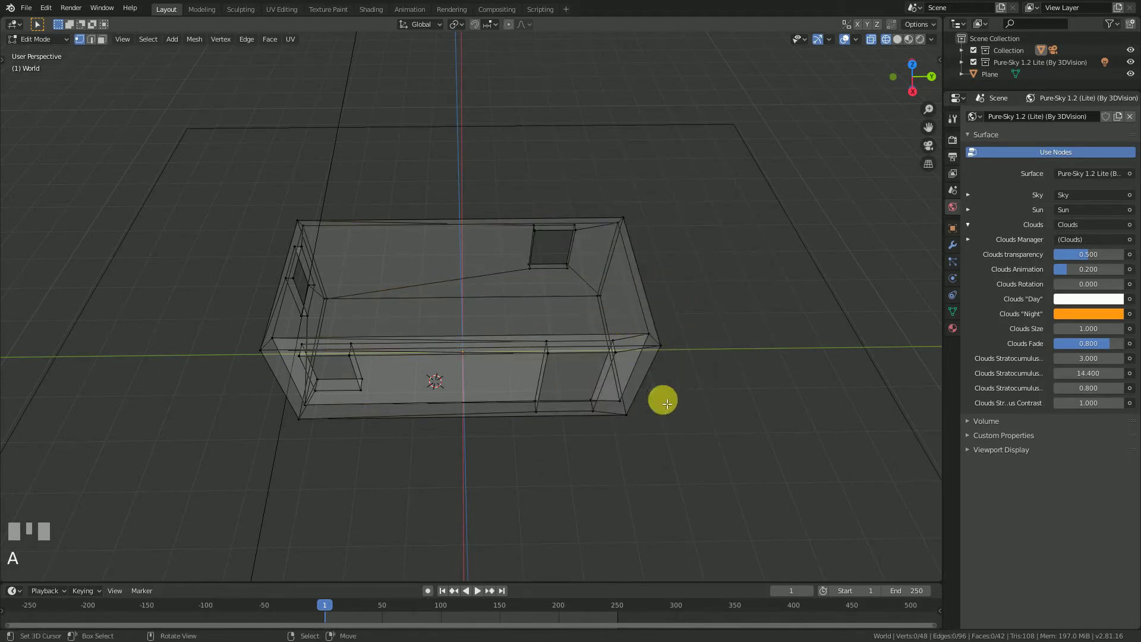
# Try to lasso-select the vertices near the room's lower corner beside the doorway.
pyautogui.moveTo(656, 428)
pyautogui.keyDown('ctrl'); pyautogui.mouseDown(button='right')
pyautogui.moveTo(643, 431)
pyautogui.moveTo(715, 377)
pyautogui.moveTo(660, 428)
pyautogui.mouseUp(button='right'); pyautogui.keyUp('ctrl')
pyautogui.keyDown('ctrl'); pyautogui.moveTo(645, 431); pyautogui.dragTo(684, 433); pyautogui.keyUp('ctrl')
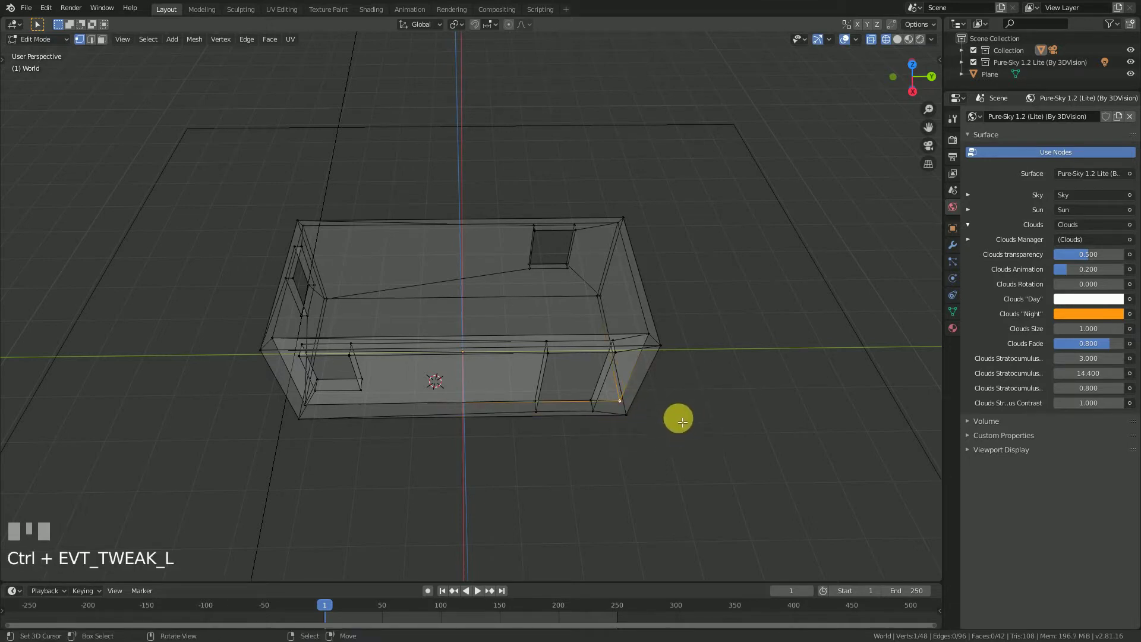
pyautogui.keyDown('shift'); pyautogui.rightClick(686, 421); pyautogui.keyUp('shift')
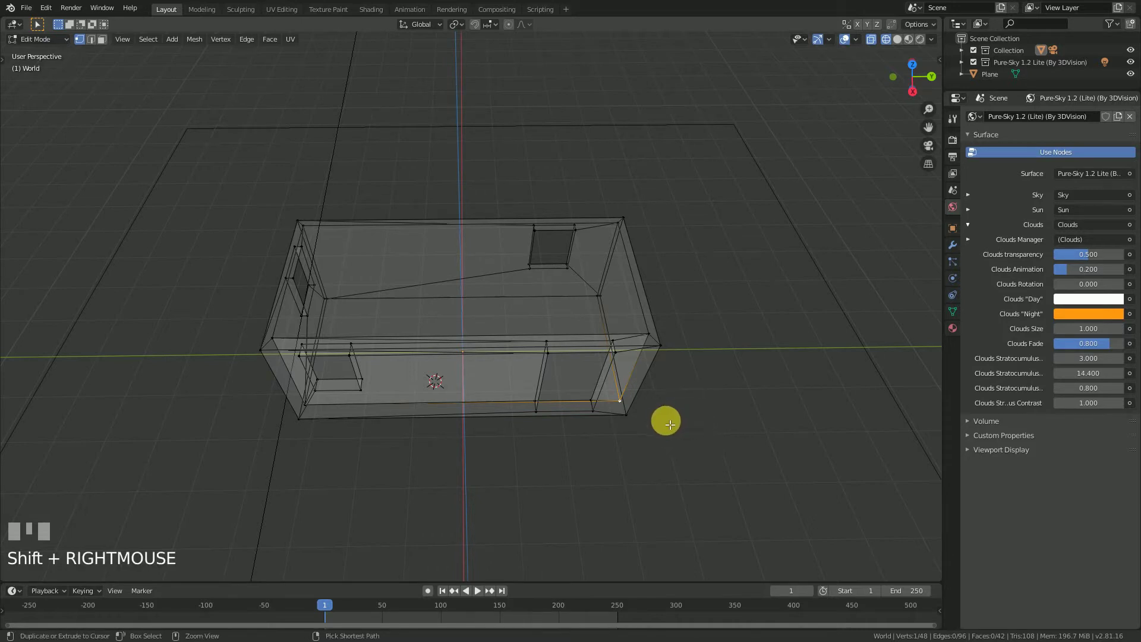
pyautogui.keyDown('ctrl'); pyautogui.rightClick(677, 420); pyautogui.keyUp('ctrl')
pyautogui.moveTo(670, 411)
pyautogui.keyDown('ctrl'); pyautogui.mouseDown()
pyautogui.moveTo(693, 386)
pyautogui.moveTo(688, 407)
pyautogui.mouseUp(); pyautogui.keyUp('ctrl')
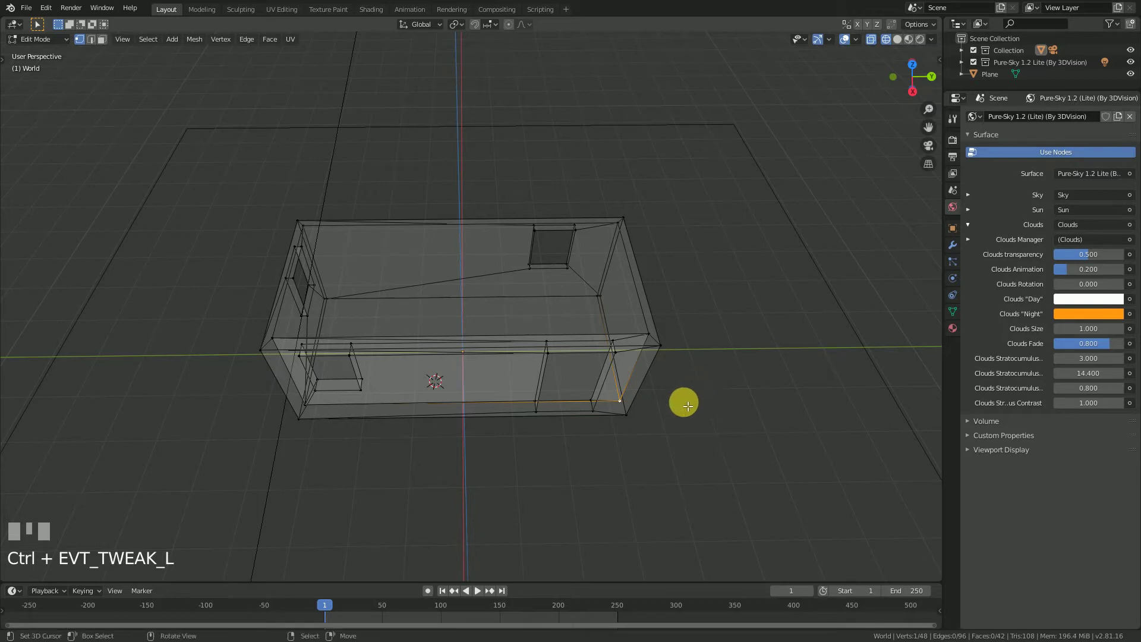
pyautogui.keyDown('shift'); pyautogui.moveTo(679, 410); pyautogui.dragTo(683, 402, button='middle'); pyautogui.keyUp('shift')
# Move the upper outer corner vertex at the doorway end outward and undo the move.
pyautogui.moveTo(684, 403)
pyautogui.mouseDown(button='right')
pyautogui.moveTo(680, 377)
pyautogui.moveTo(692, 390)
pyautogui.mouseUp(button='right')
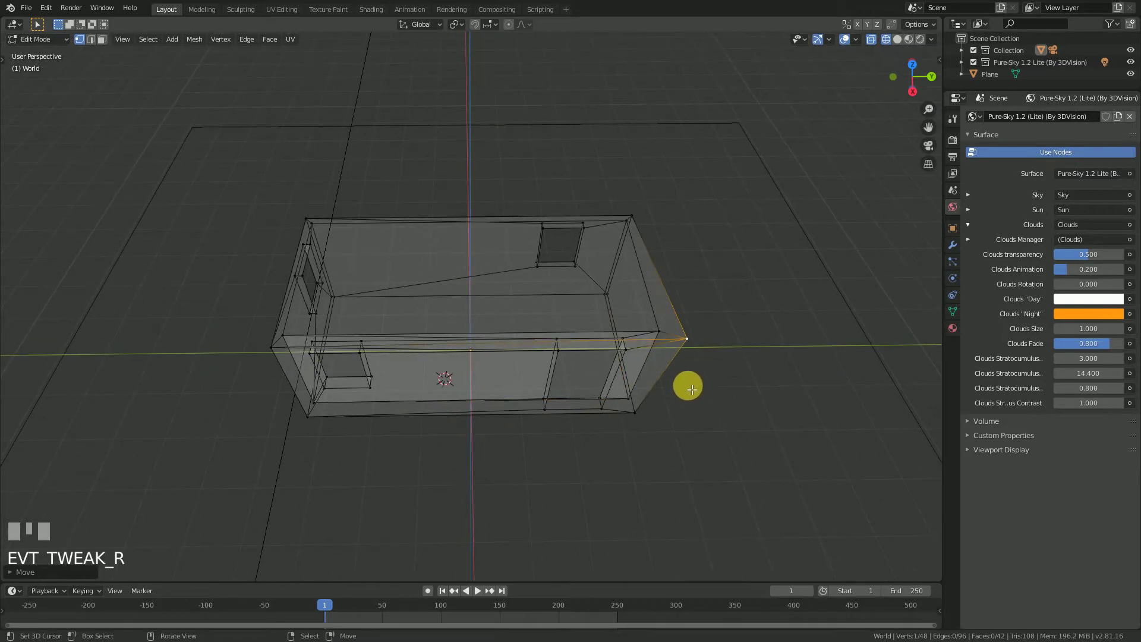
pyautogui.hotkey('ctrl', 'z')
pyautogui.moveTo(695, 375)
pyautogui.mouseDown(button='middle')
pyautogui.moveTo(627, 387)
pyautogui.moveTo(689, 383)
pyautogui.mouseUp(button='middle')
pyautogui.rightClick(673, 410)
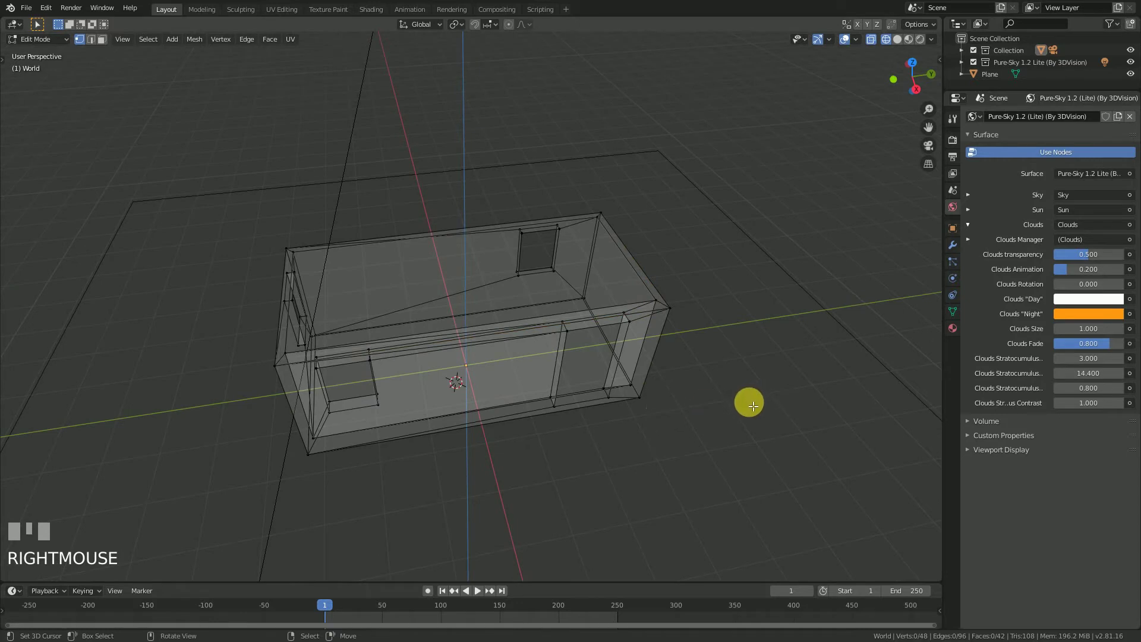
# Try a lasso deselection in the empty area beside the doorway end of the room.
pyautogui.moveTo(753, 406)
pyautogui.keyDown('ctrl'); pyautogui.keyDown('shift'); pyautogui.mouseDown(button='right')
pyautogui.moveTo(787, 351)
pyautogui.moveTo(750, 404)
pyautogui.mouseUp(button='right'); pyautogui.keyUp('shift'); pyautogui.keyUp('ctrl')
pyautogui.keyDown('ctrl'); pyautogui.keyDown('shift'); pyautogui.moveTo(741, 411); pyautogui.dragTo(773, 395); pyautogui.keyUp('shift'); pyautogui.keyUp('ctrl')
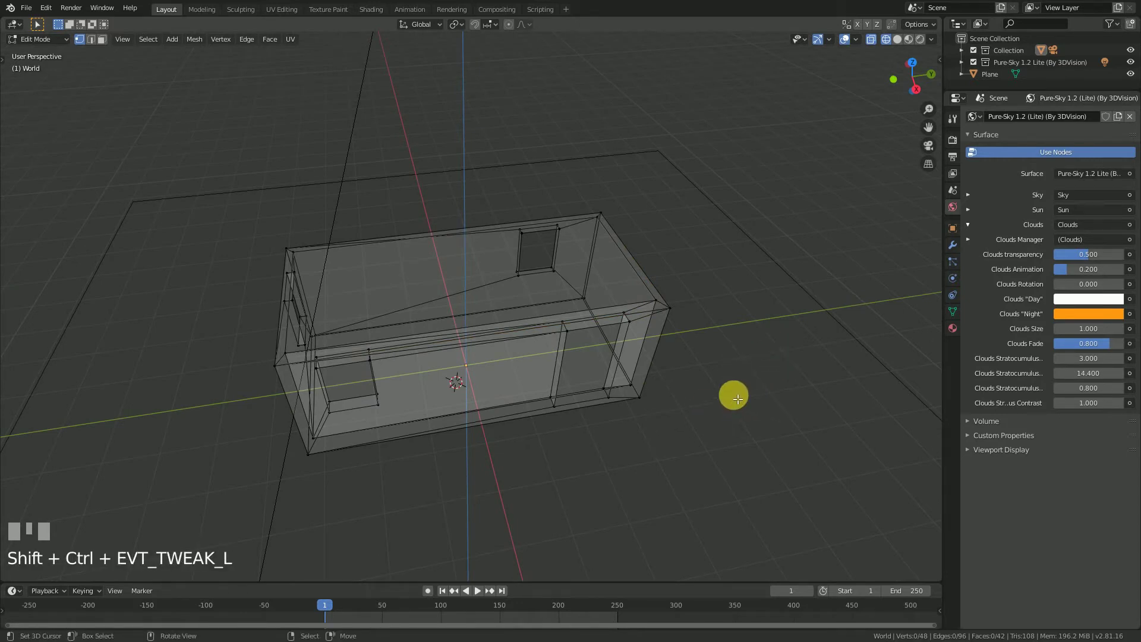
pyautogui.keyDown('alt'); pyautogui.rightClick(746, 369); pyautogui.keyUp('alt')
pyautogui.keyDown('alt'); pyautogui.click(732, 377); pyautogui.keyUp('alt')
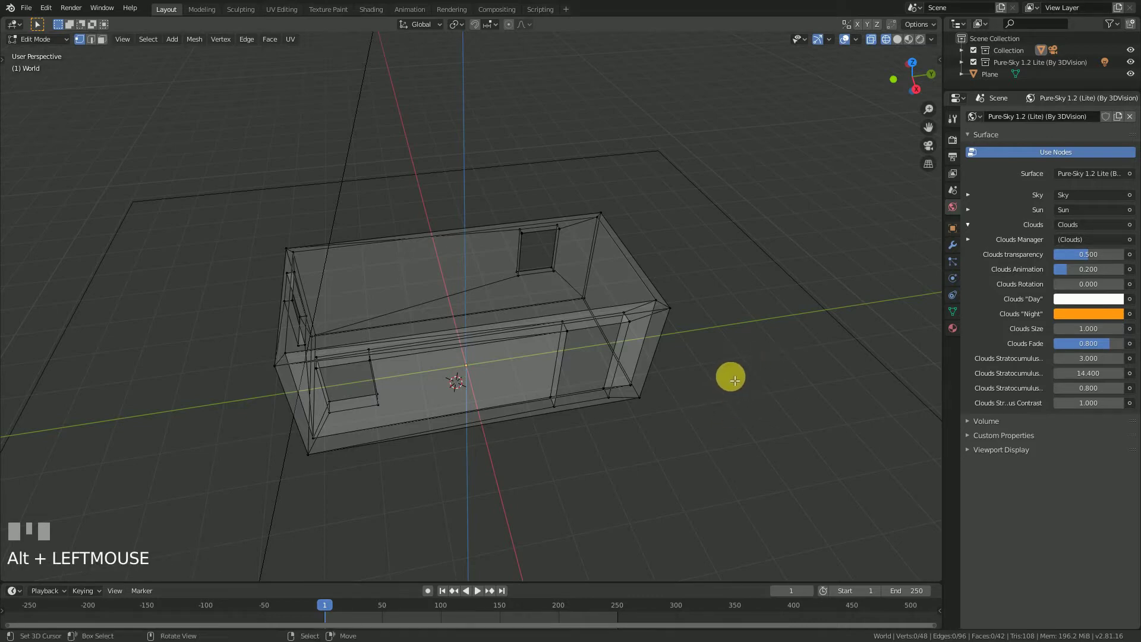
pyautogui.moveTo(731, 377); pyautogui.dragTo(712, 441, button='middle')
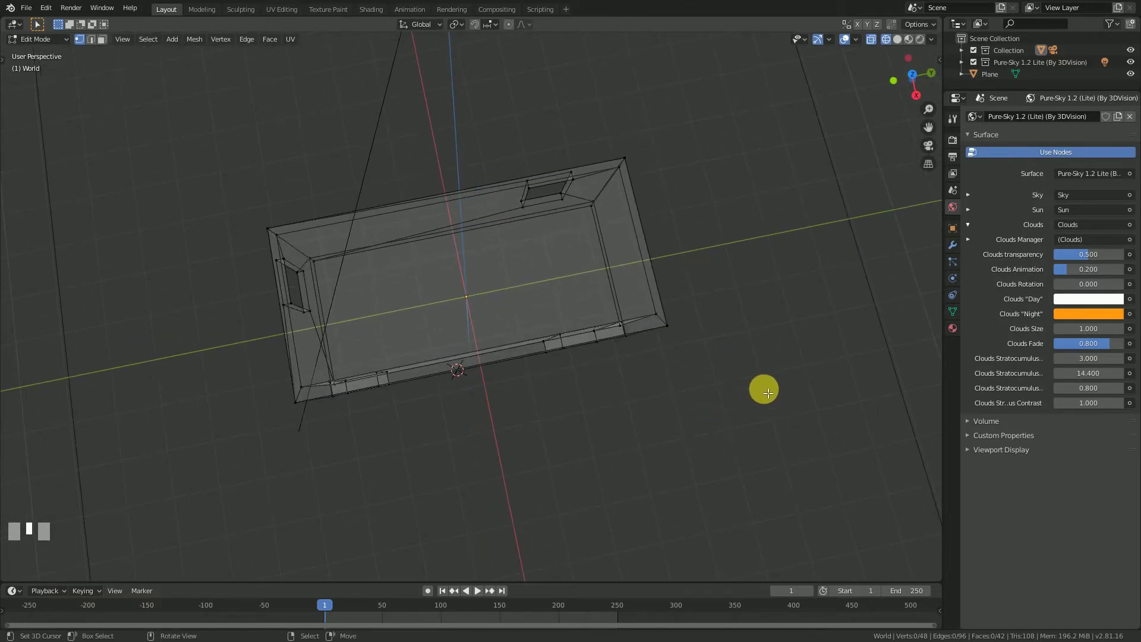
pyautogui.press('c')
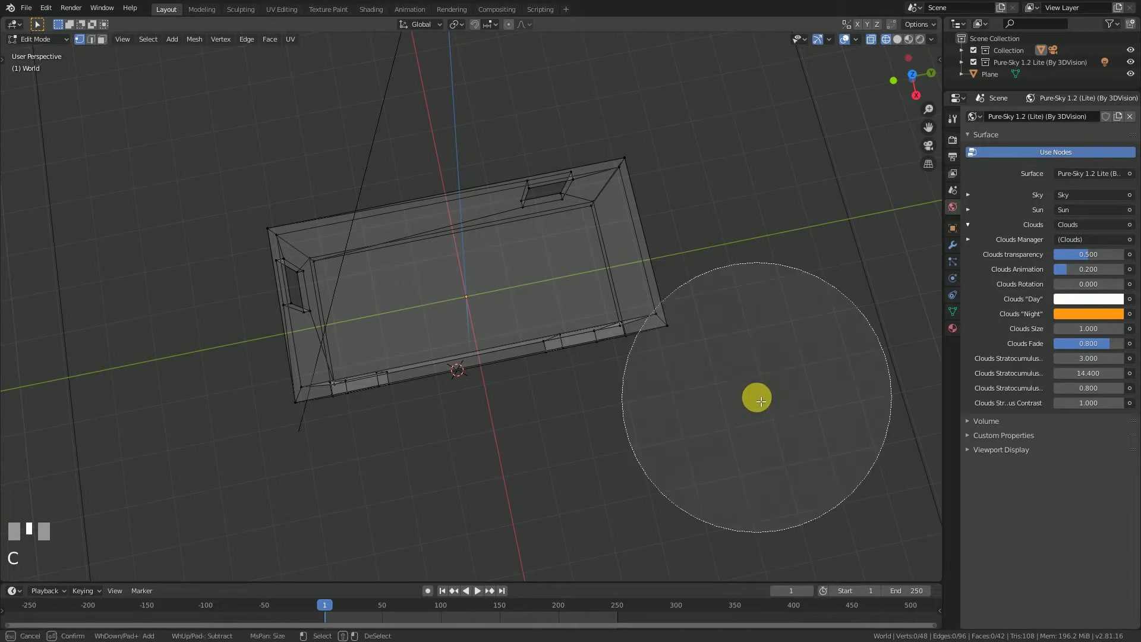
pyautogui.rightClick(759, 397)
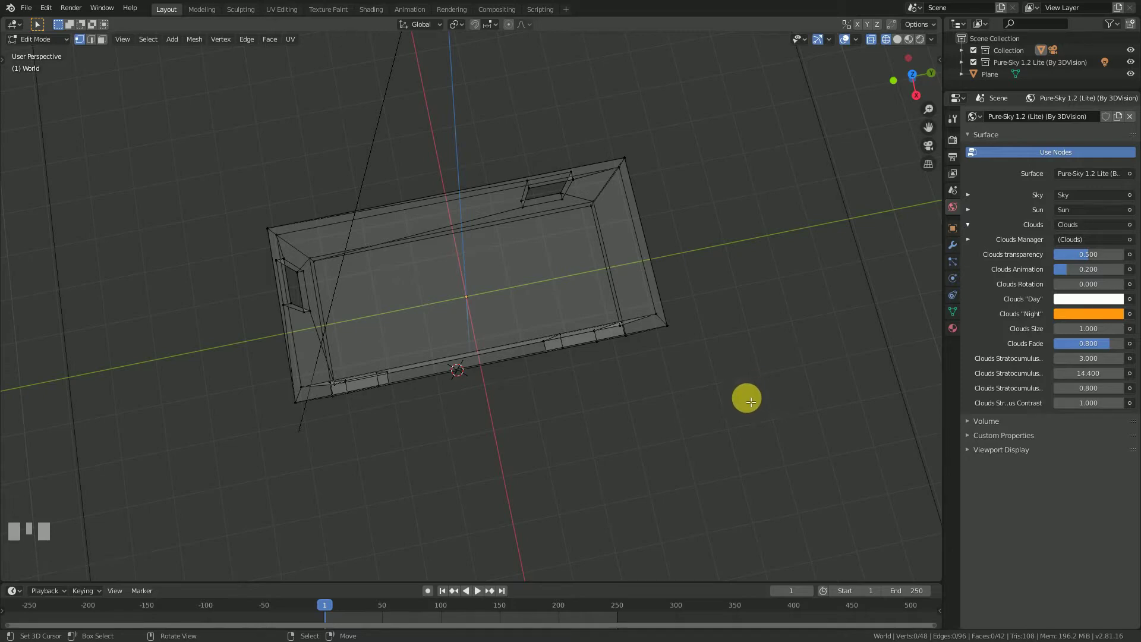
pyautogui.moveTo(751, 402); pyautogui.dragTo(724, 364, button='middle')
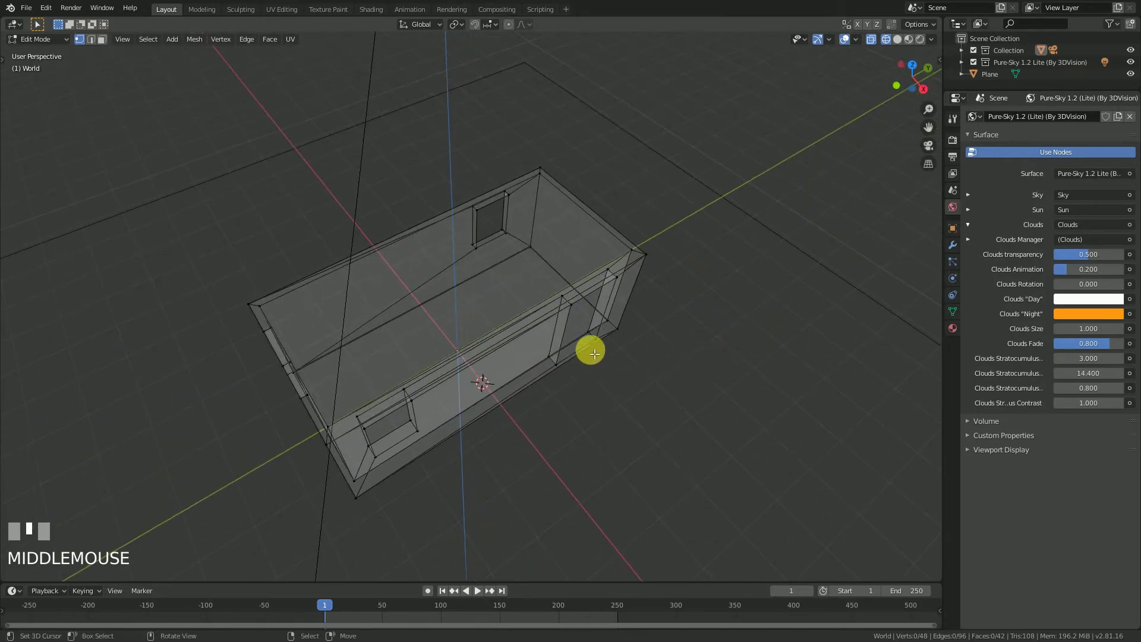
pyautogui.moveTo(595, 354); pyautogui.dragTo(581, 323, button='middle')
pyautogui.moveTo(685, 367)
pyautogui.mouseDown(button='middle')
pyautogui.moveTo(596, 343)
pyautogui.moveTo(683, 321)
pyautogui.moveTo(642, 346)
pyautogui.mouseUp(button='middle')
pyautogui.scroll(1, 626, 323)
pyautogui.press('c')
pyautogui.rightClick(703, 386)
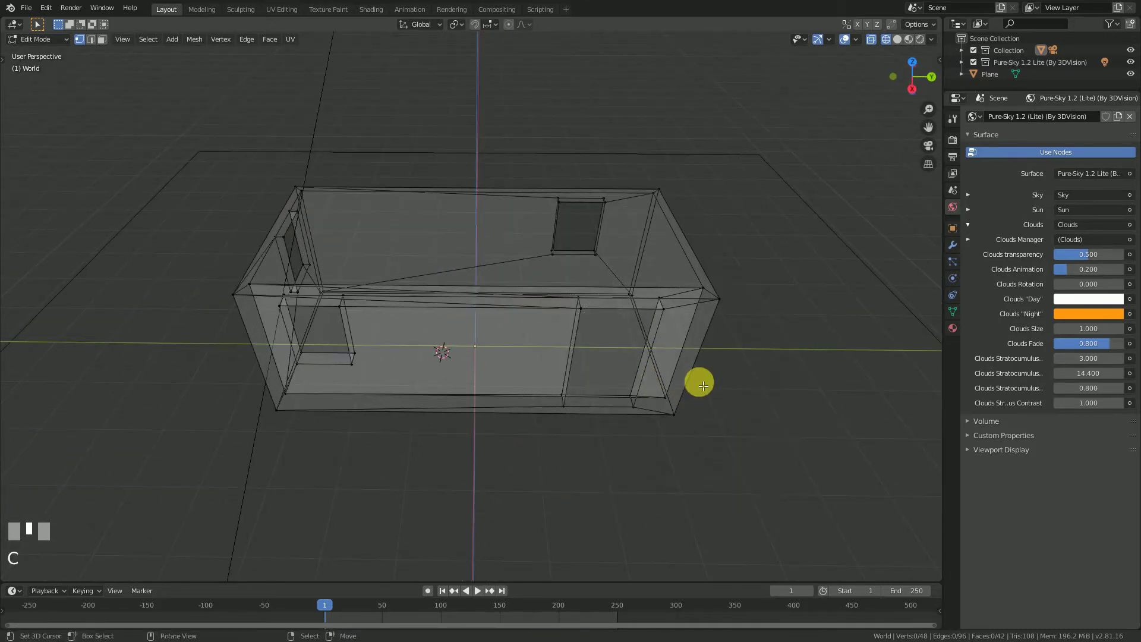
# Box-select all vertices at the room's doorway end and move them about 0.99 m inward along the Y axis.
pyautogui.press('b')
pyautogui.moveTo(772, 500); pyautogui.dragTo(532, 181)
pyautogui.scroll(-2, 628, 247)
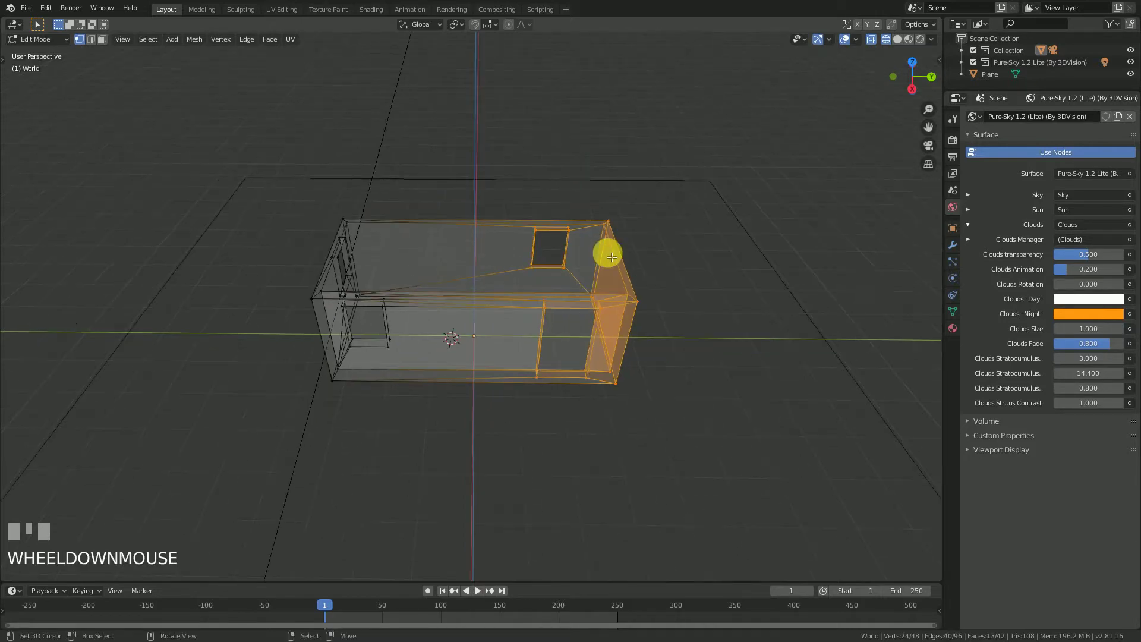
pyautogui.press('KP_7')
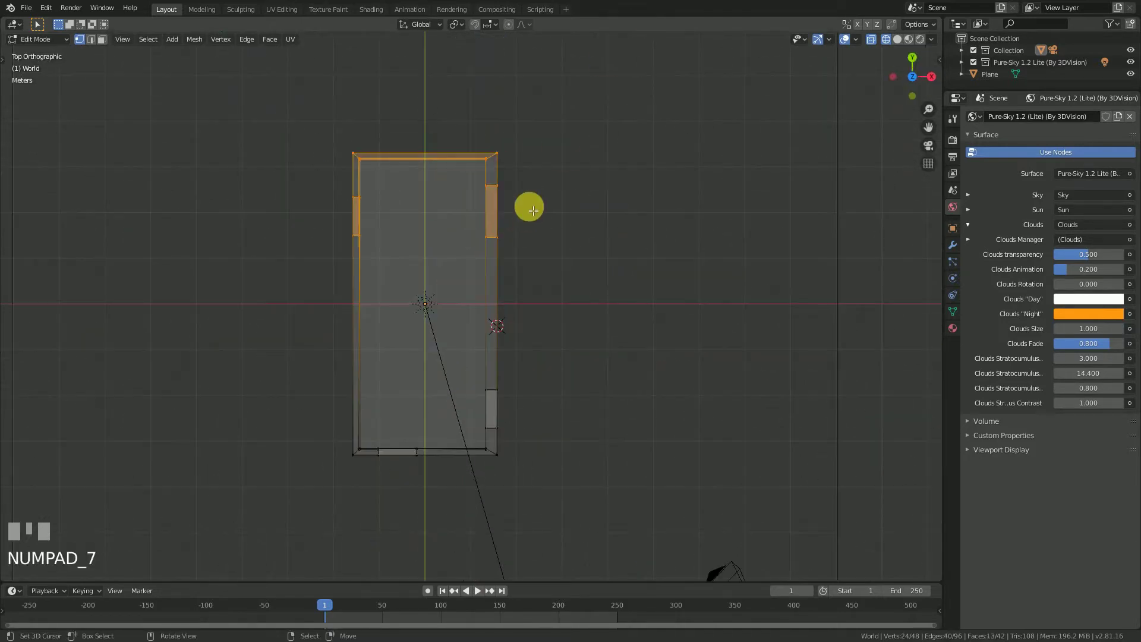
pyautogui.press('g')
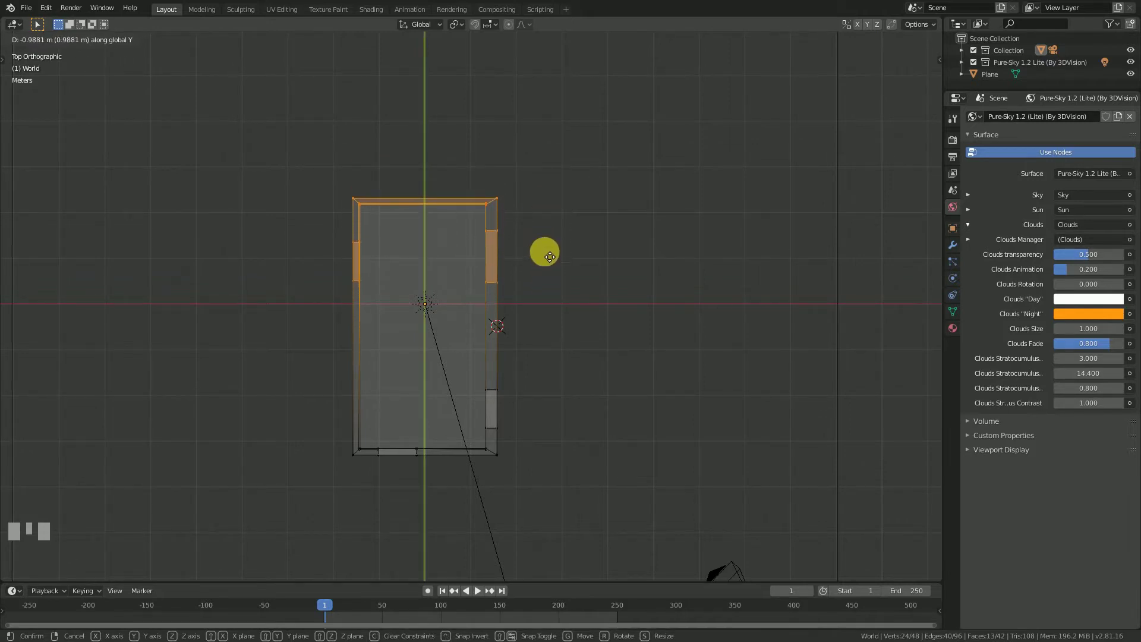
pyautogui.click(548, 252)
# Inspect the shortened room in material preview, briefly leaving and re-entering Edit Mode.
pyautogui.moveTo(551, 391); pyautogui.dragTo(431, 315, button='middle')
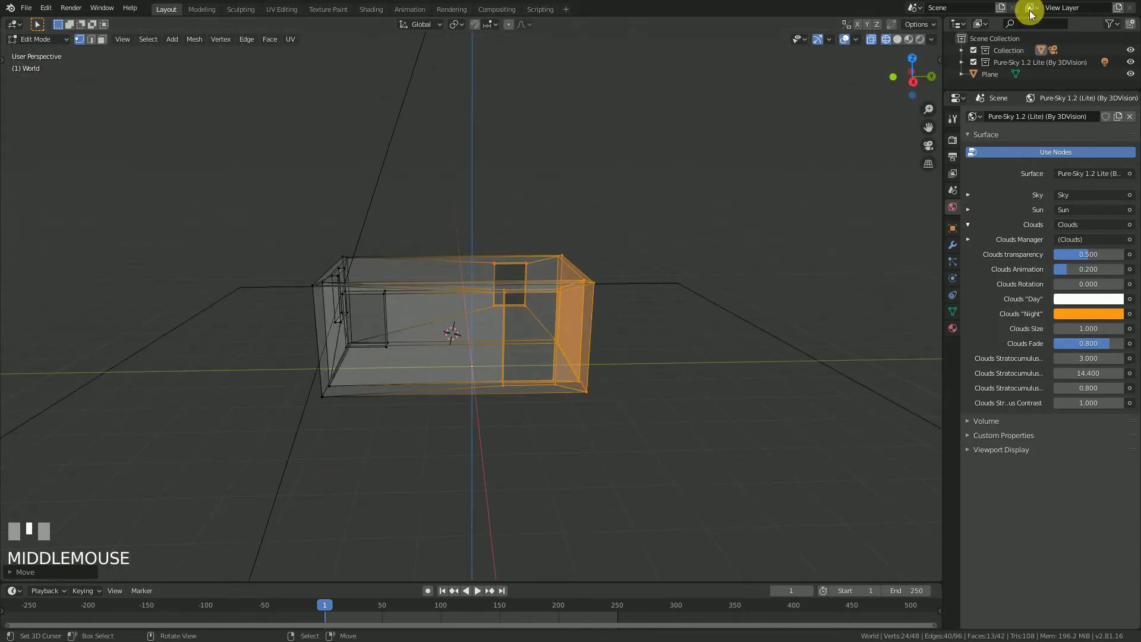
pyautogui.click(910, 39)
pyautogui.press('Tab')
pyautogui.moveTo(620, 305); pyautogui.dragTo(541, 275, button='middle')
pyautogui.press('Tab')
pyautogui.press('KP_7')
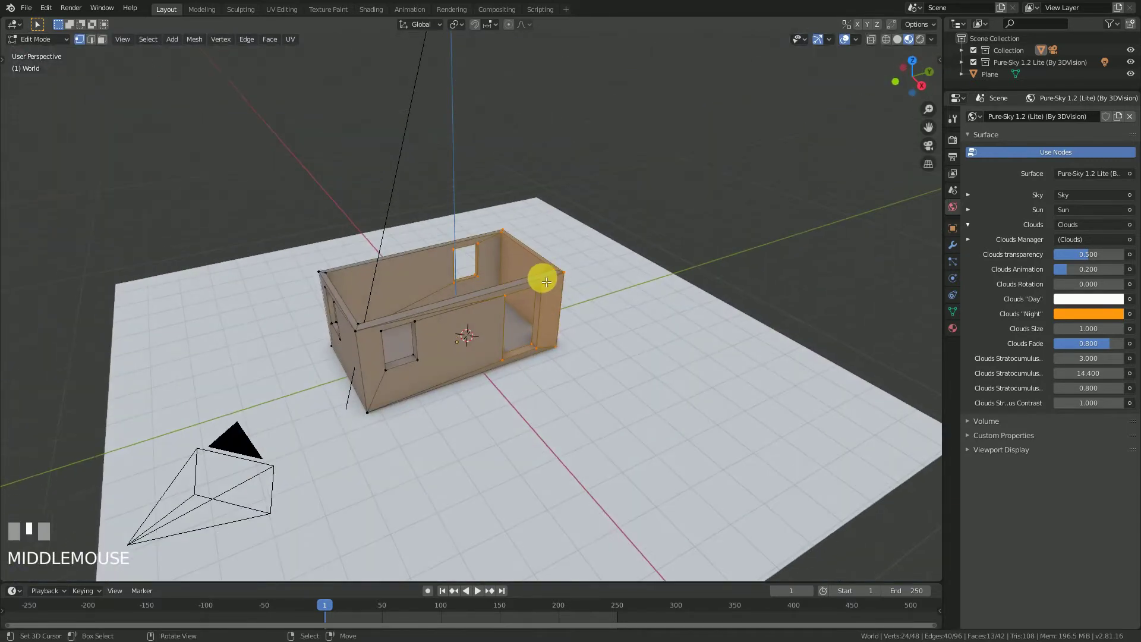
# In wireframe display, invert the selection to the opposite end of the room and move it about 0.75 m inward along Y.
pyautogui.scroll(2, 557, 329)
pyautogui.press('z')
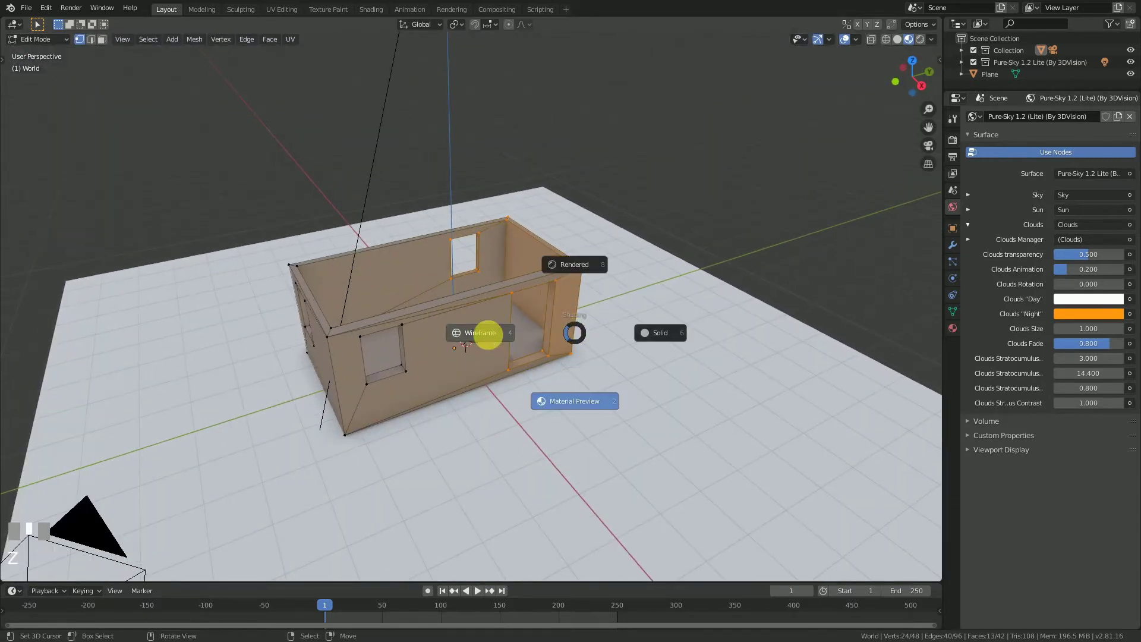
pyautogui.click(487, 335)
pyautogui.moveTo(557, 334)
pyautogui.mouseDown(button='middle')
pyautogui.moveTo(466, 319)
pyautogui.moveTo(542, 321)
pyautogui.moveTo(632, 302)
pyautogui.mouseUp(button='middle')
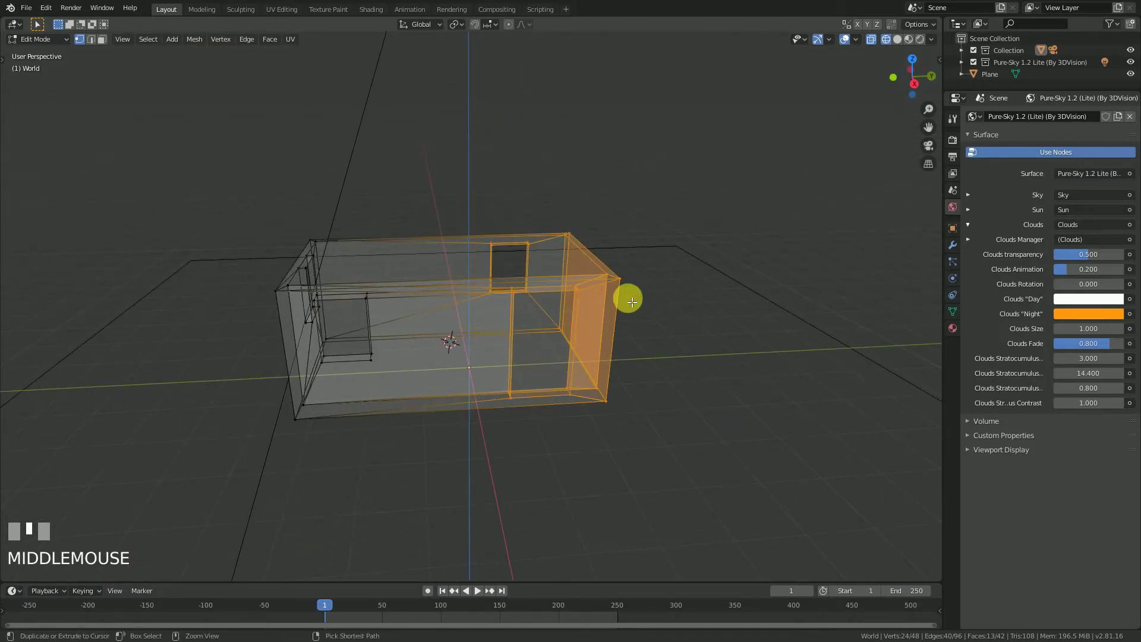
pyautogui.hotkey('ctrl', 'i')
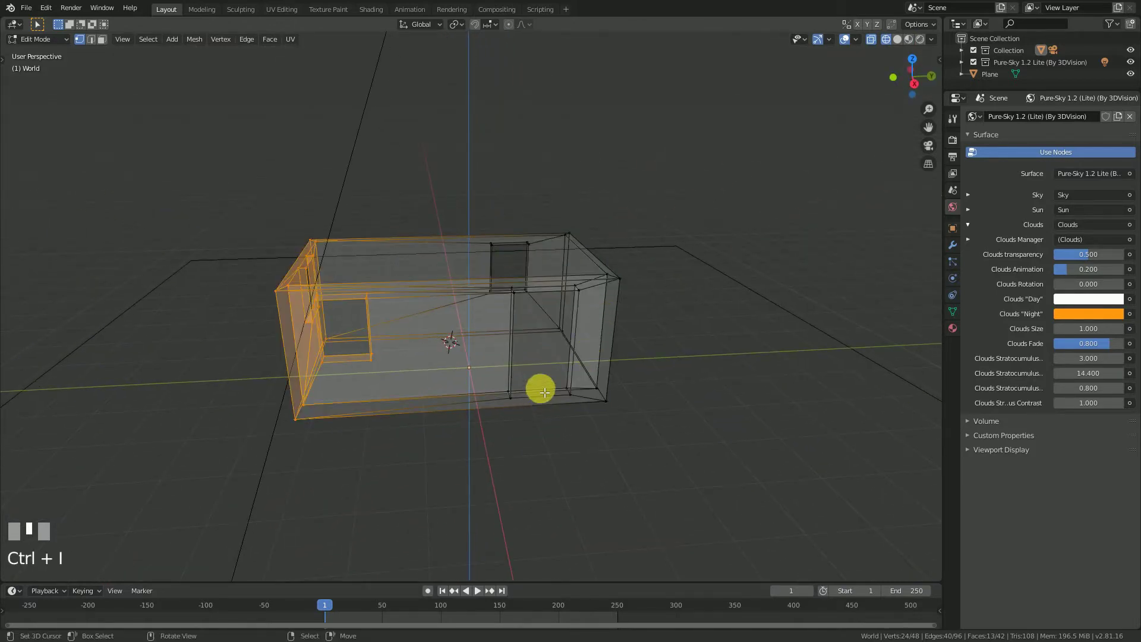
pyautogui.moveTo(541, 387); pyautogui.dragTo(519, 408, button='middle')
pyautogui.press('g')
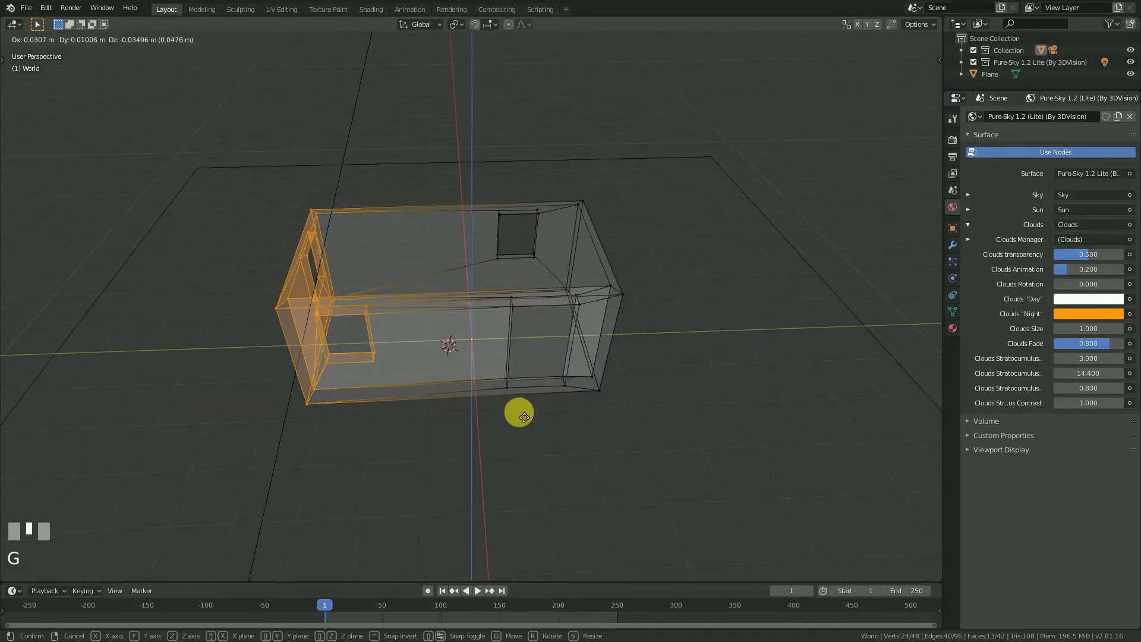
pyautogui.press('y')
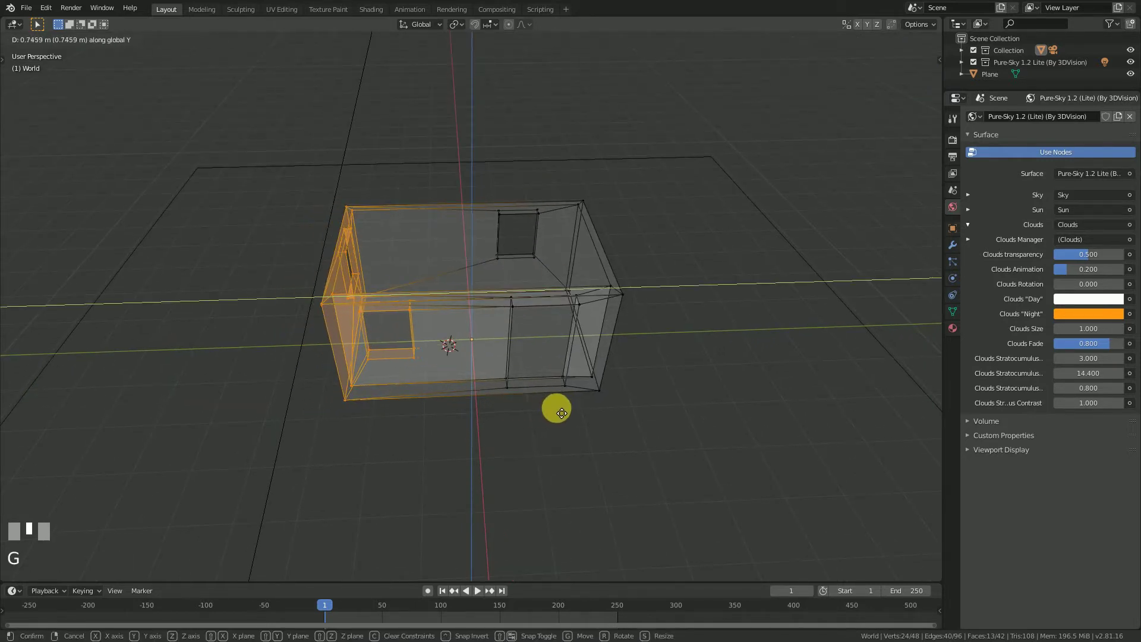
pyautogui.click(560, 413)
# Move the selected end wall slightly back outward along the Y axis.
pyautogui.moveTo(560, 414)
pyautogui.mouseDown(button='middle')
pyautogui.moveTo(502, 323)
pyautogui.moveTo(519, 327)
pyautogui.moveTo(535, 354)
pyautogui.moveTo(512, 377)
pyautogui.moveTo(578, 373)
pyautogui.moveTo(500, 367)
pyautogui.moveTo(547, 388)
pyautogui.moveTo(517, 328)
pyautogui.moveTo(594, 250)
pyautogui.mouseUp(button='middle')
pyautogui.scroll(1, 535, 354)
pyautogui.press('g')
pyautogui.press('y')
pyautogui.click(547, 394)
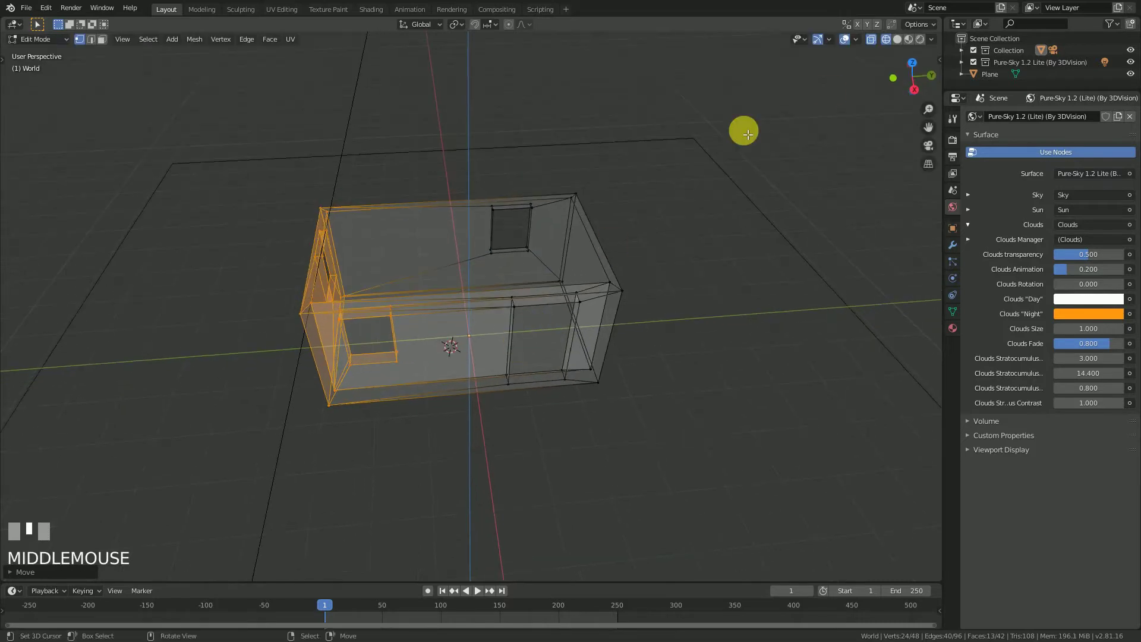
# Replace the selection with the room's inner wall vertices by box-selecting them from the top view in wireframe display.
pyautogui.click(897, 38)
pyautogui.rightClick(551, 261)
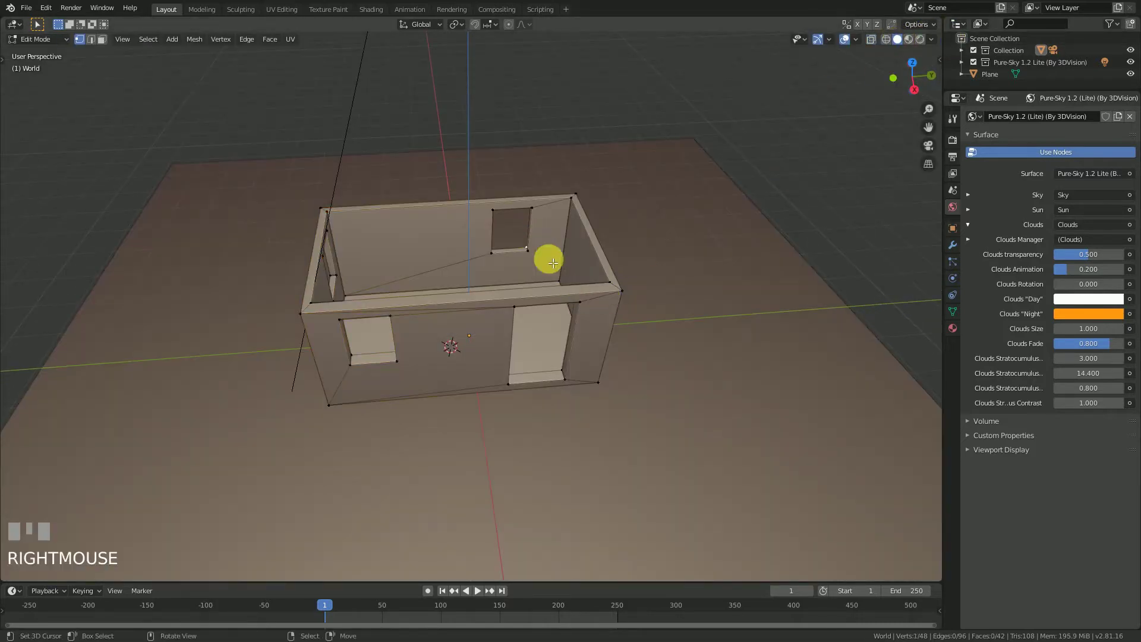
pyautogui.moveTo(550, 261); pyautogui.dragTo(635, 330, button='middle')
pyautogui.press('KP_7')
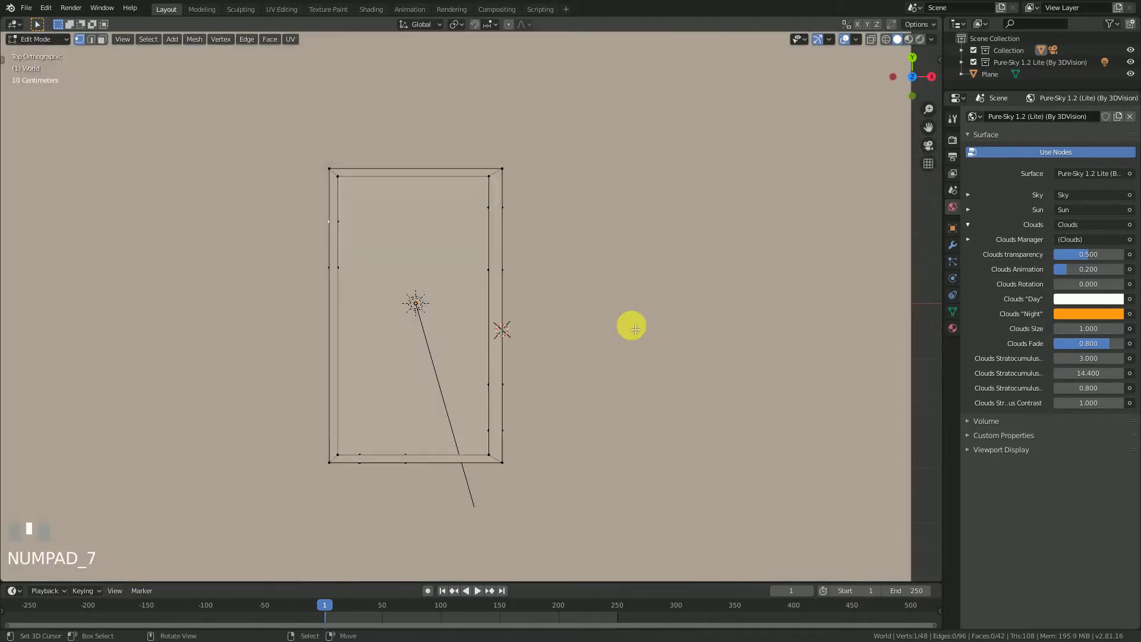
pyautogui.press('z')
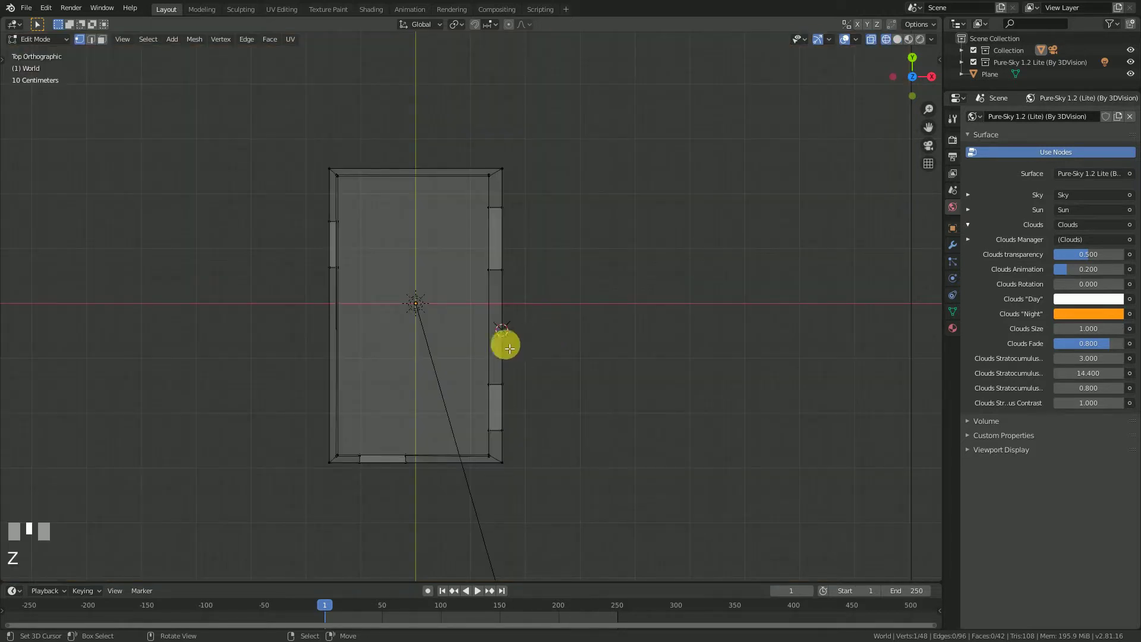
pyautogui.press('b')
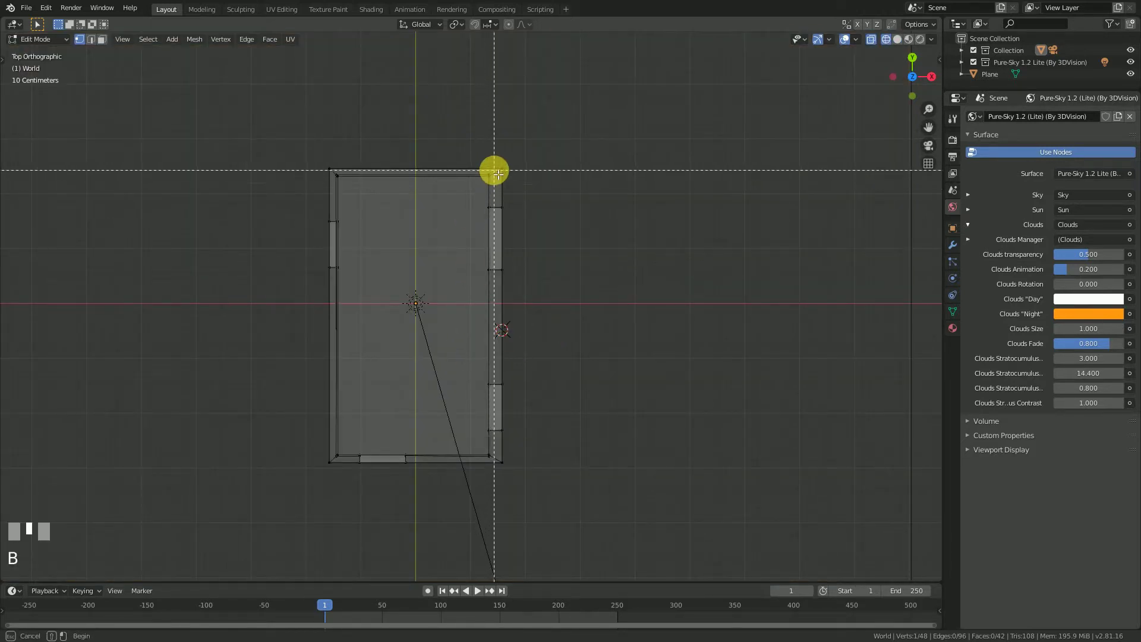
pyautogui.moveTo(494, 171); pyautogui.dragTo(339, 463)
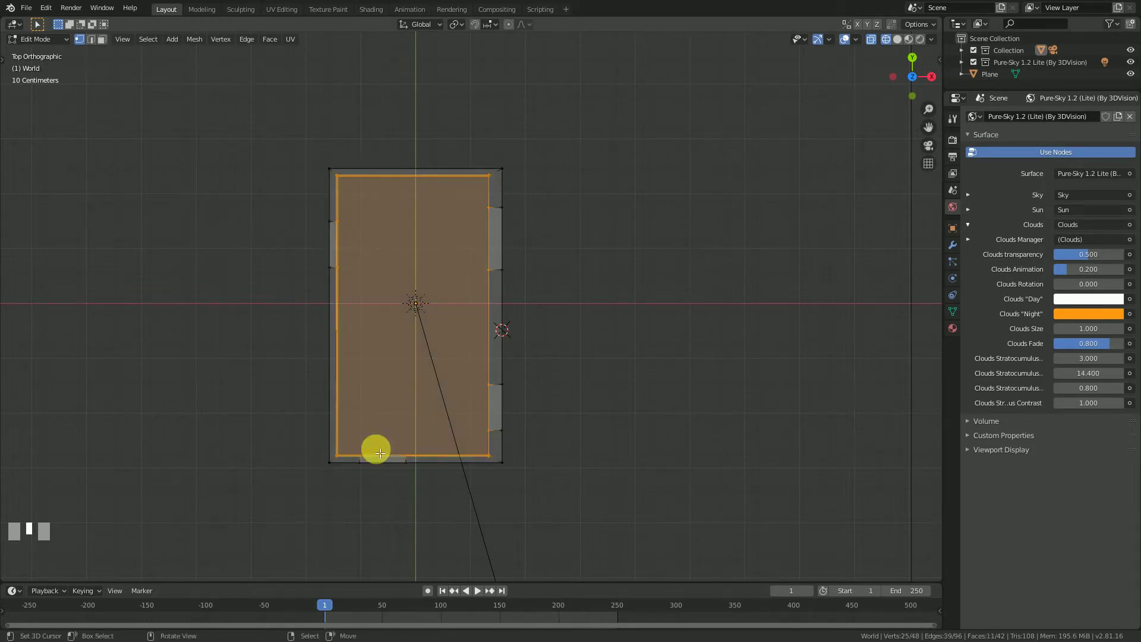
# Examine the selected inner wall faces in material preview, clearing the selection and restoring it.
pyautogui.scroll(3, 403, 425)
pyautogui.moveTo(355, 421); pyautogui.dragTo(410, 309, button='middle')
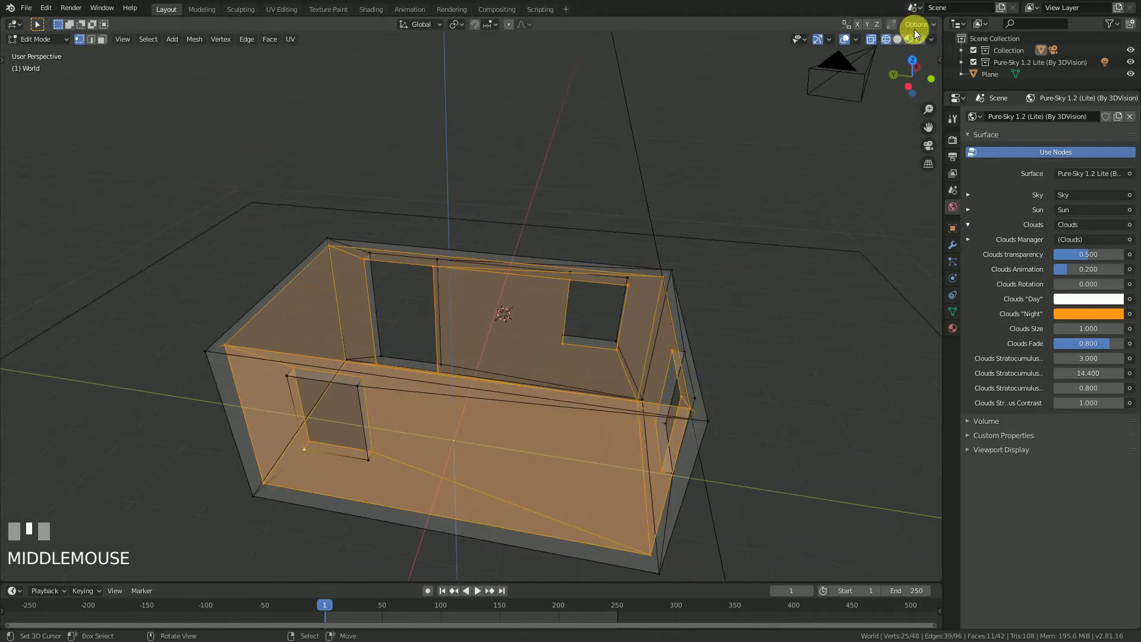
pyautogui.click(909, 39)
pyautogui.scroll(-3, 650, 298)
pyautogui.moveTo(650, 298)
pyautogui.mouseDown(button='middle')
pyautogui.moveTo(591, 321)
pyautogui.moveTo(572, 358)
pyautogui.moveTo(543, 357)
pyautogui.moveTo(588, 348)
pyautogui.mouseUp(button='middle')
pyautogui.scroll(3, 579, 324)
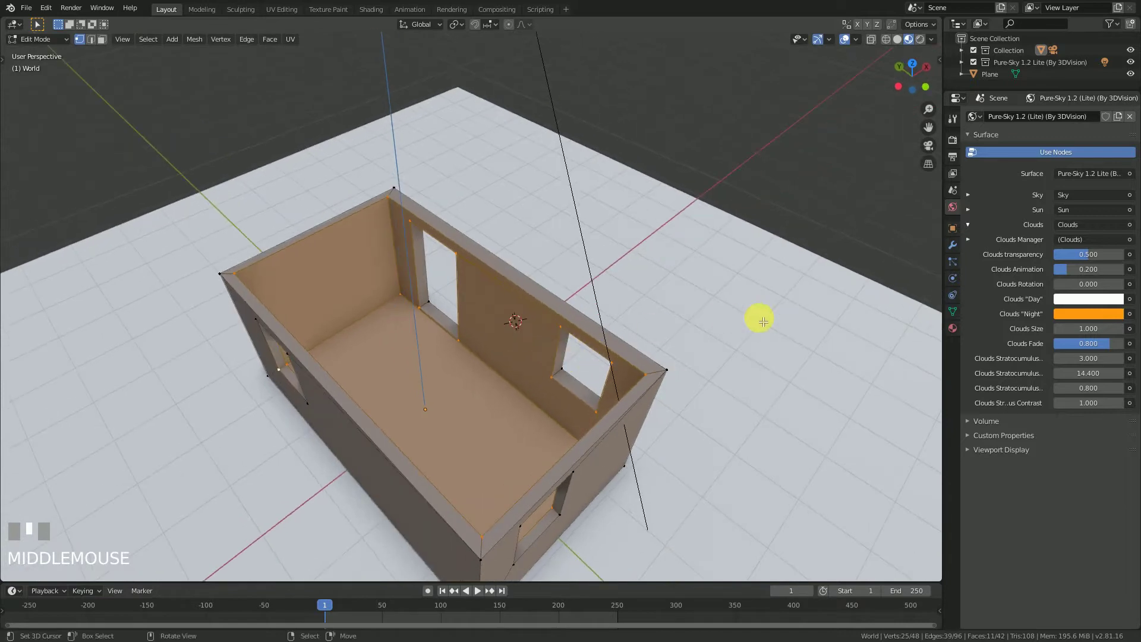
pyautogui.rightClick(704, 335)
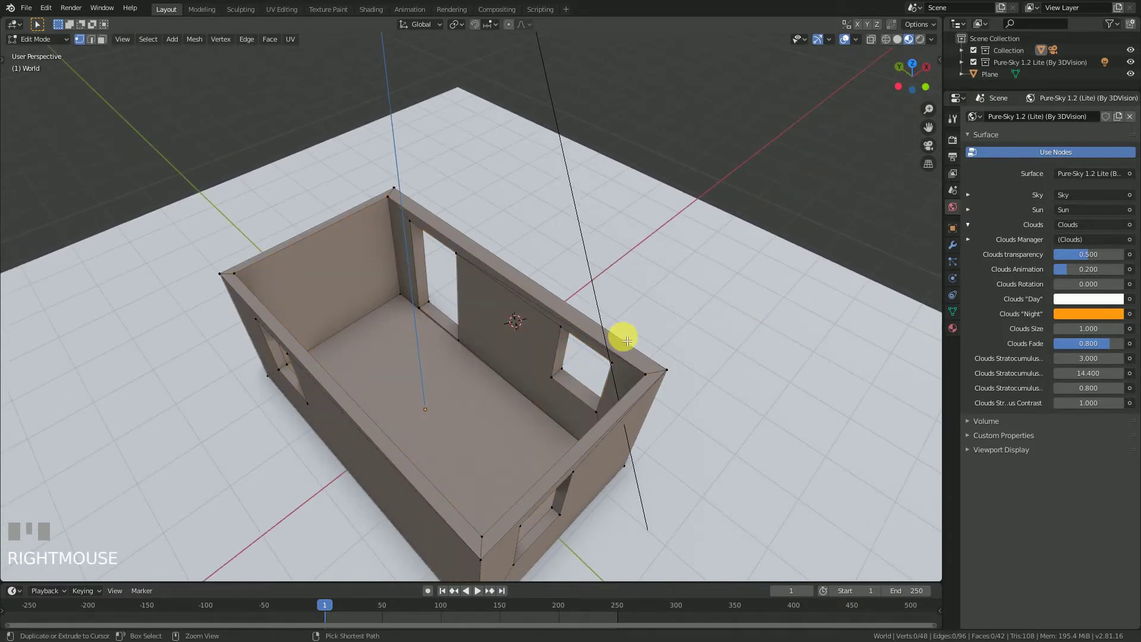
pyautogui.hotkey('ctrl', 'z')
# Try to thicken the walls by scaling the inner vertices to about 0.88 with the Z axis locked.
pyautogui.press('s')
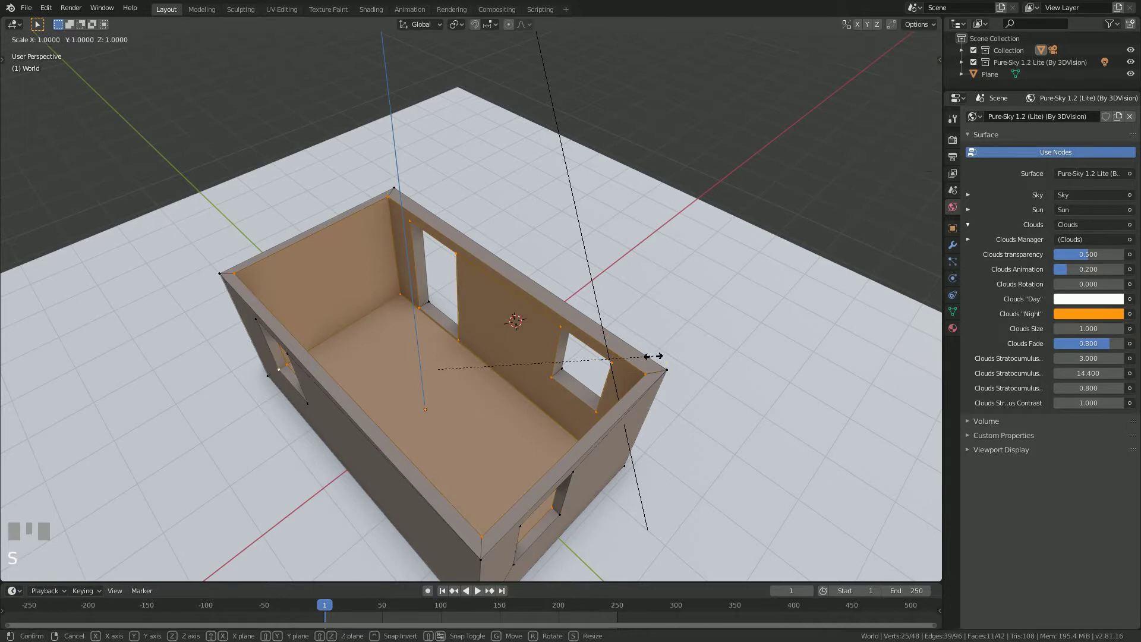
pyautogui.hotkey('shift', 'z')
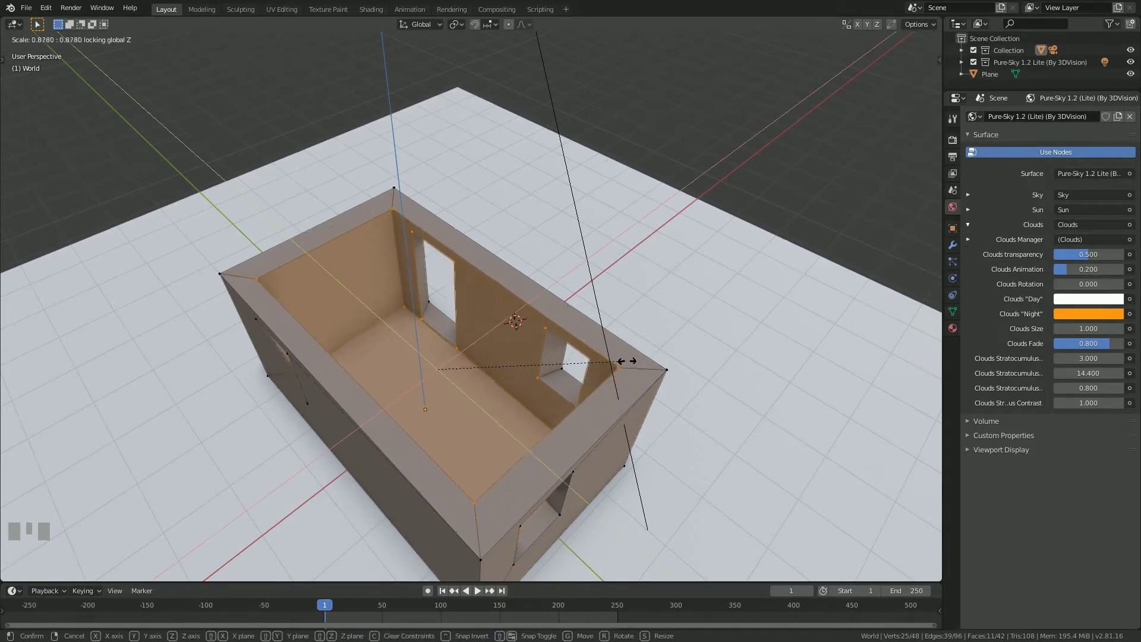
pyautogui.click(628, 364)
pyautogui.moveTo(628, 364); pyautogui.dragTo(591, 383, button='middle')
# Try to move the inner vertices freely, and try scaling them to about 0.97 with the Z axis locked.
pyautogui.press('g')
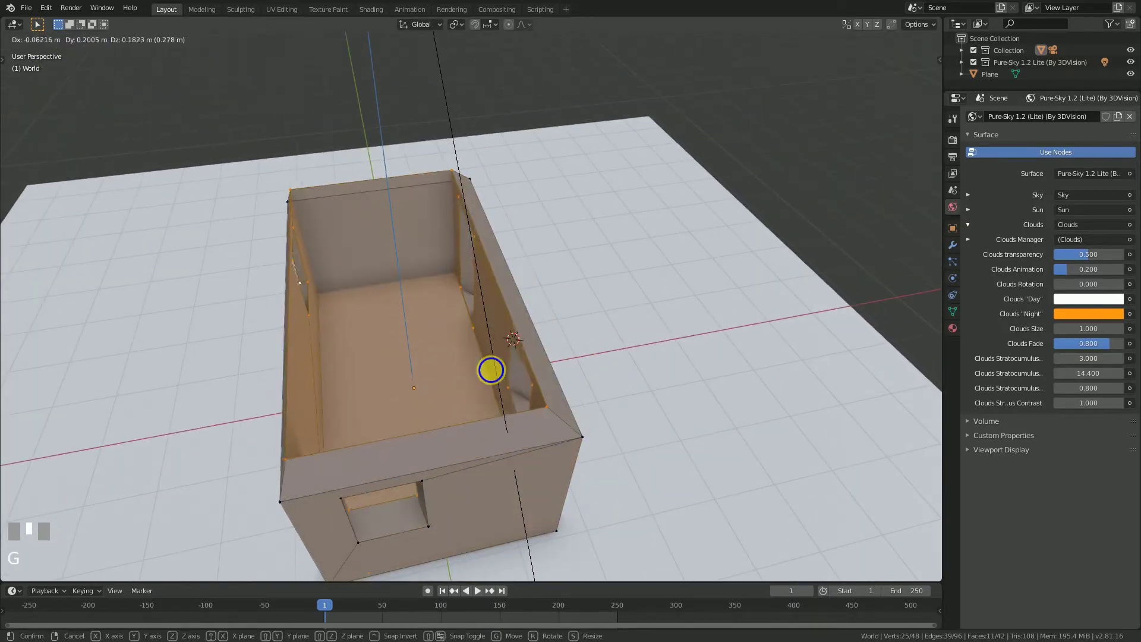
pyautogui.rightClick(717, 387)
pyautogui.press('s')
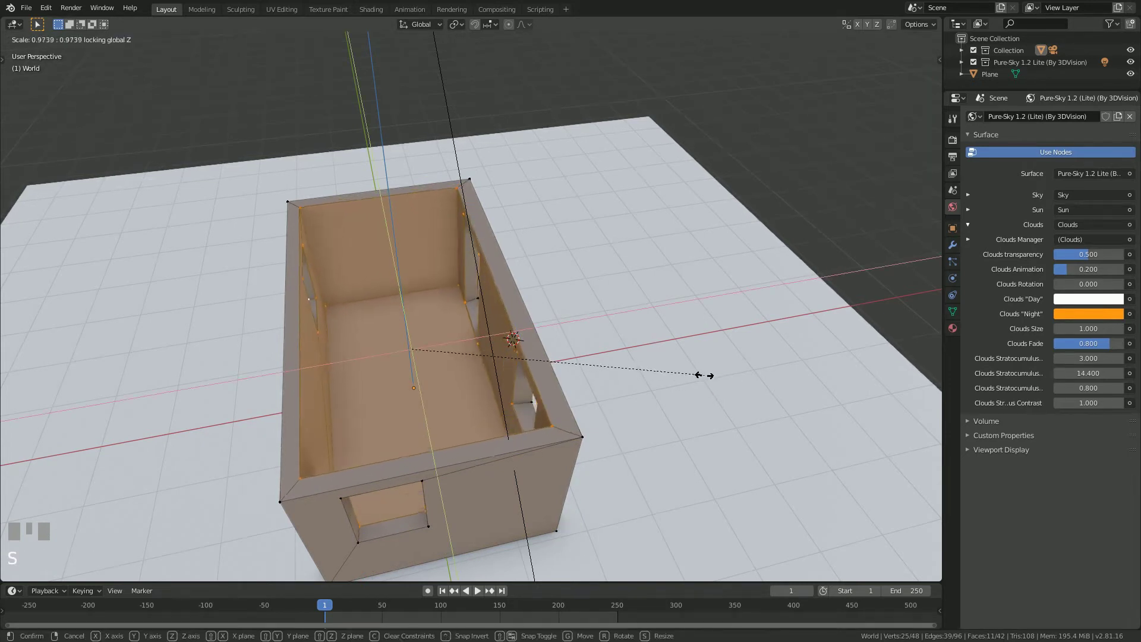
pyautogui.click(680, 374)
pyautogui.moveTo(680, 374); pyautogui.dragTo(489, 107, button='middle')
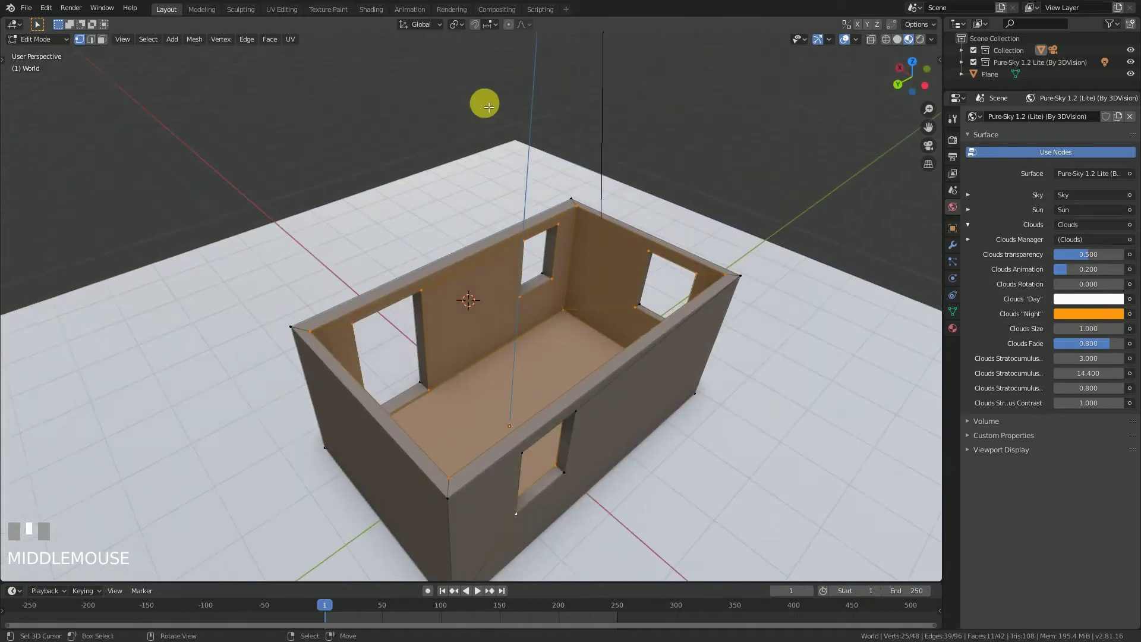
# Set the transform pivot point to Median Point.
pyautogui.click(460, 29)
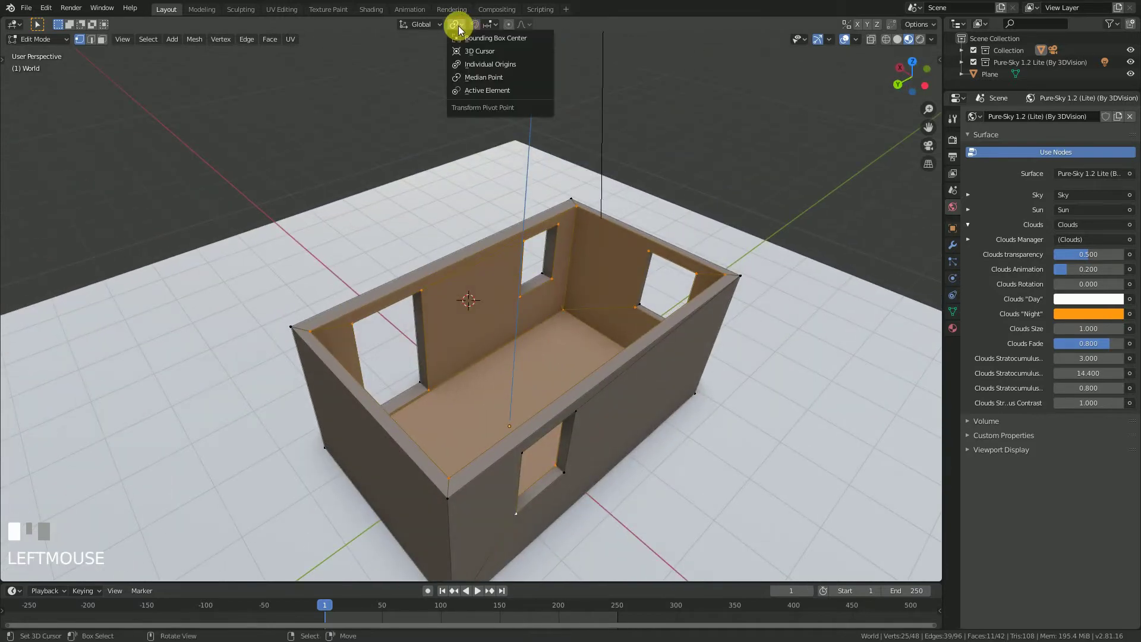
pyautogui.click(481, 79)
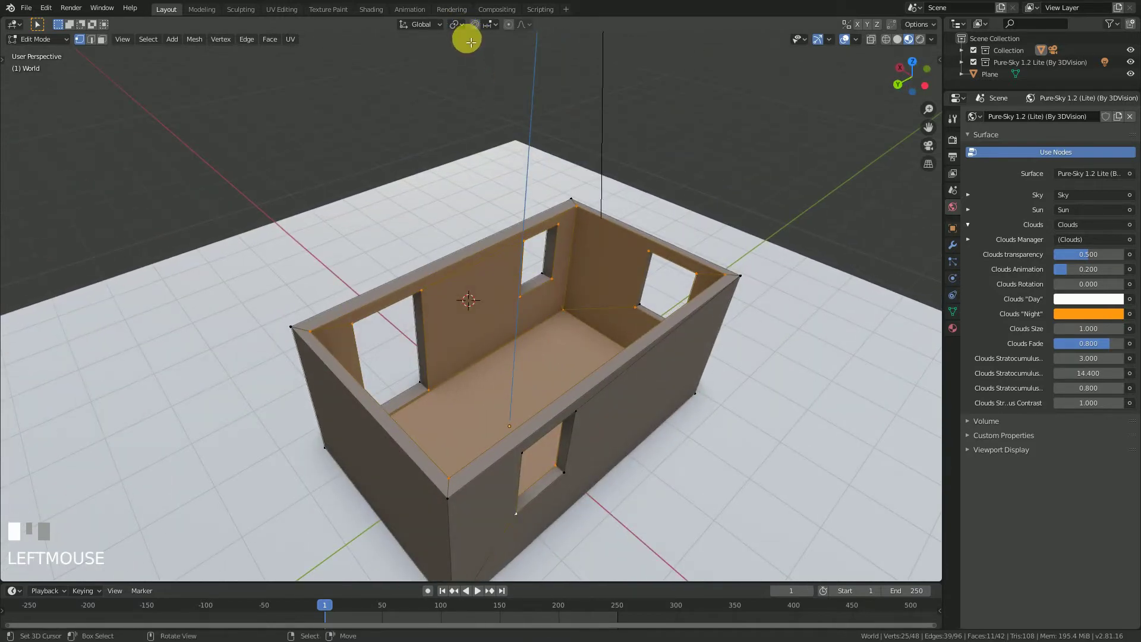
pyautogui.click(453, 27)
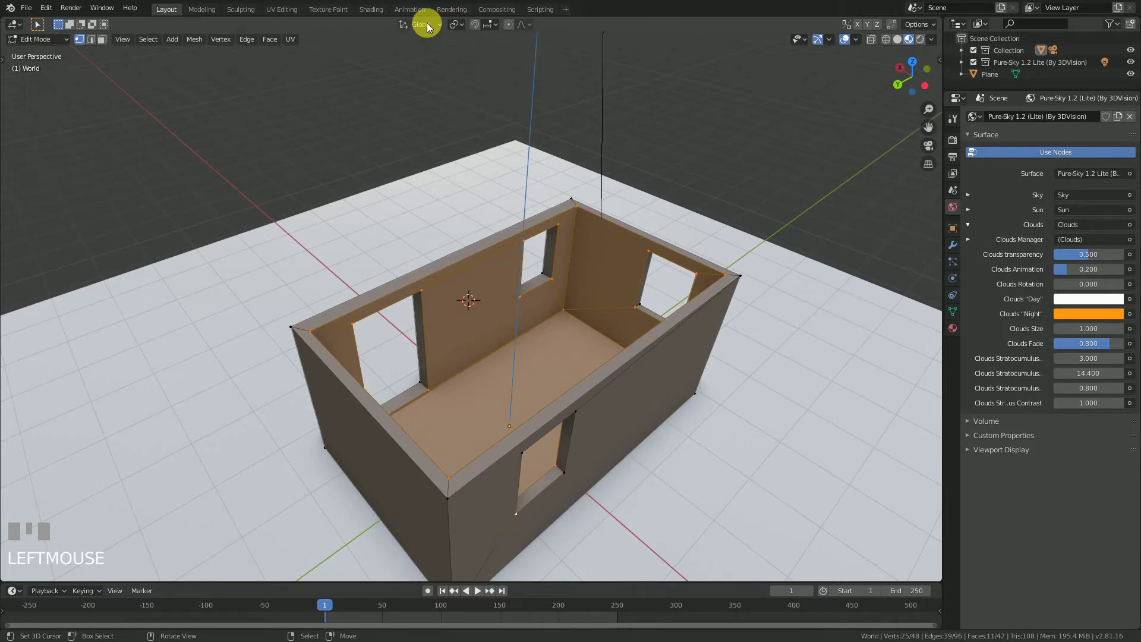
# Try scaling the inner vertices around the median point to about 0.91 with the Z axis locked.
pyautogui.moveTo(560, 229); pyautogui.dragTo(589, 242, button='middle')
pyautogui.press('s')
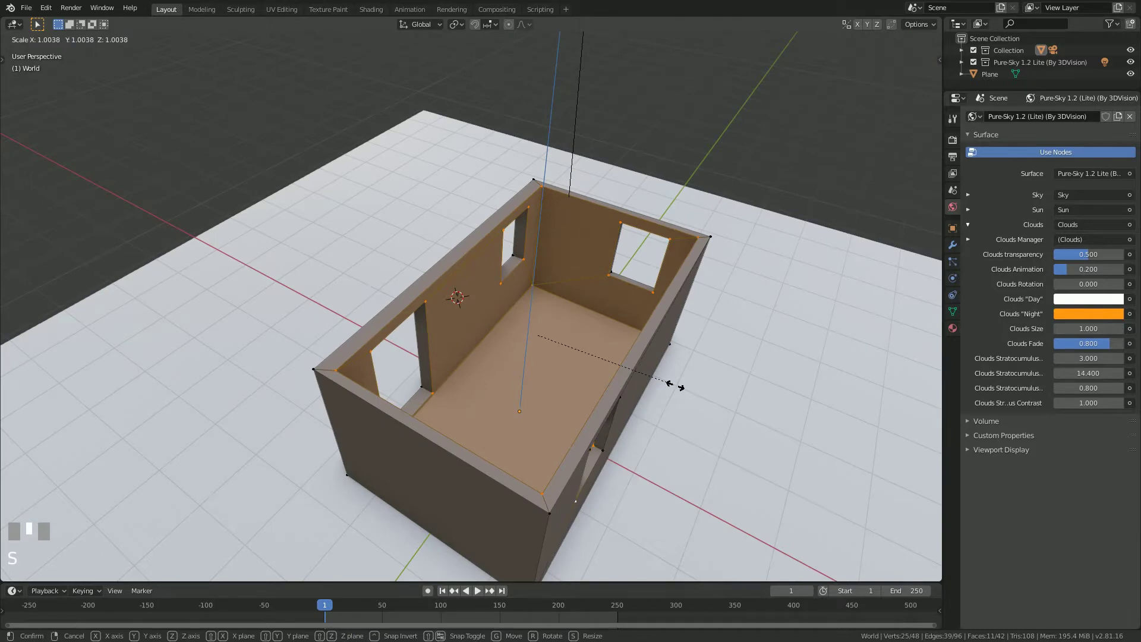
pyautogui.hotkey('shift', 'z')
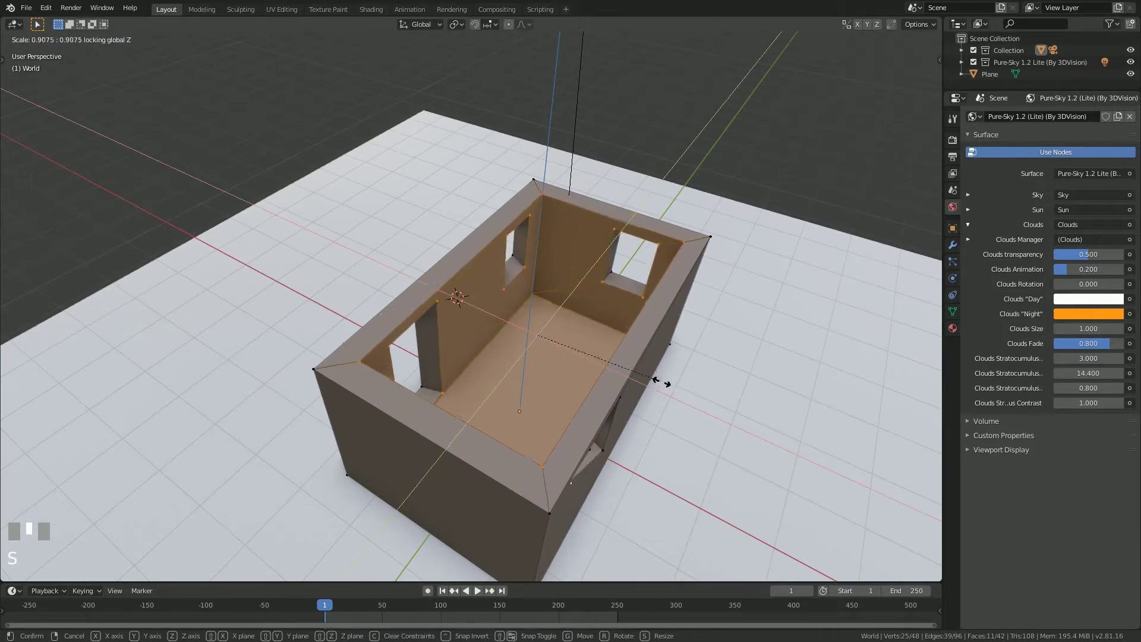
pyautogui.rightClick(661, 378)
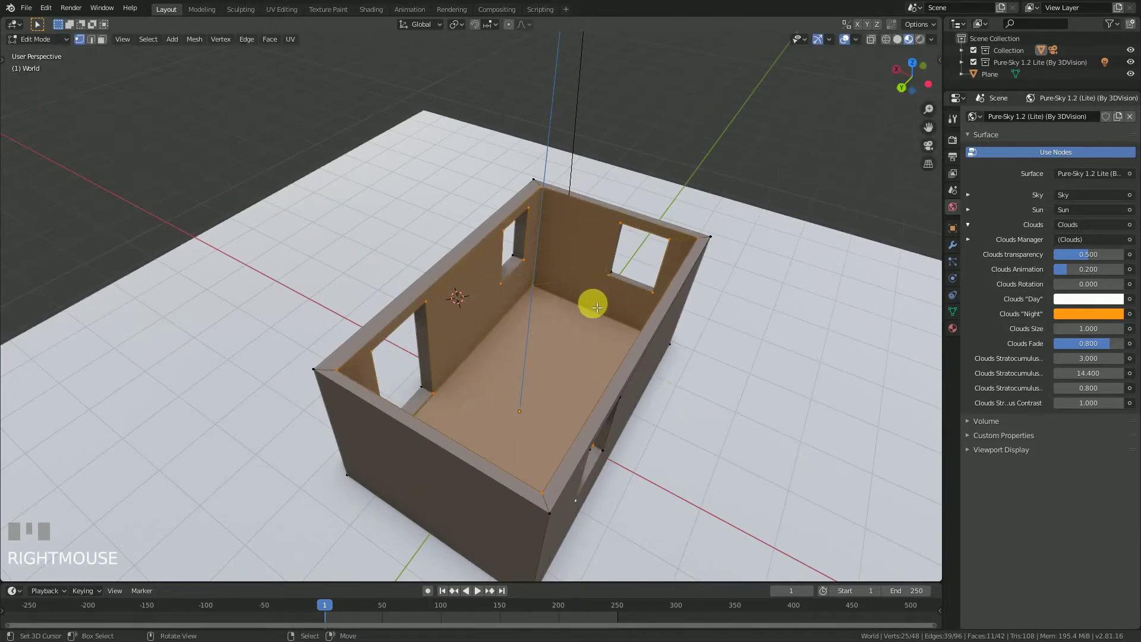
# Circle-deselect the four inner vertices of the window in the room's end wall.
pyautogui.moveTo(597, 307); pyautogui.dragTo(572, 248, button='middle')
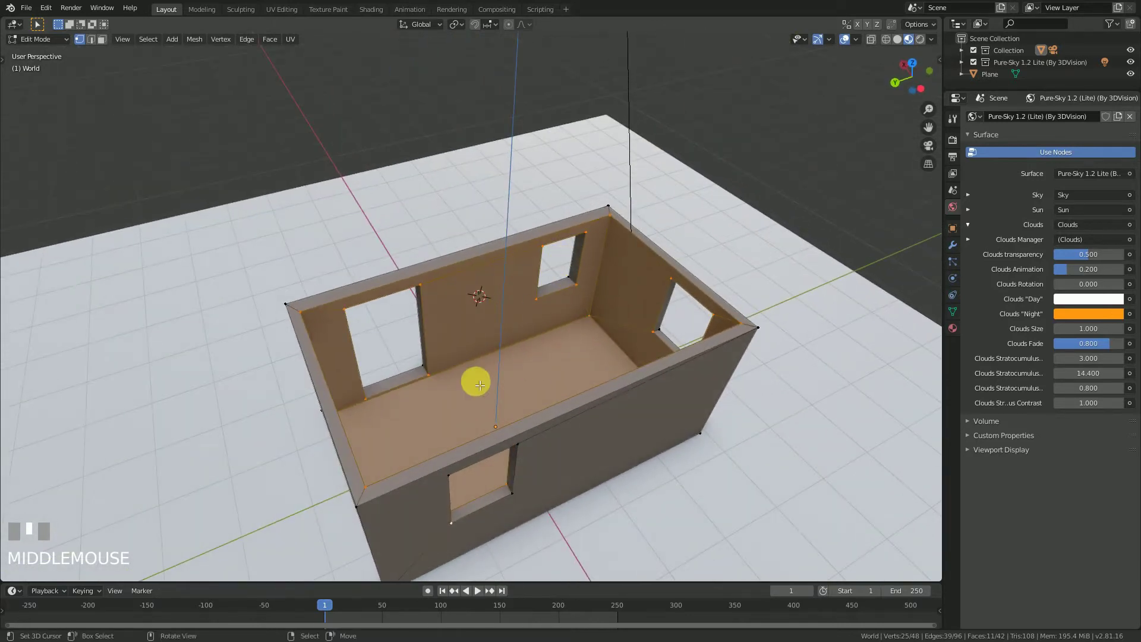
pyautogui.moveTo(480, 385); pyautogui.dragTo(585, 261, button='middle')
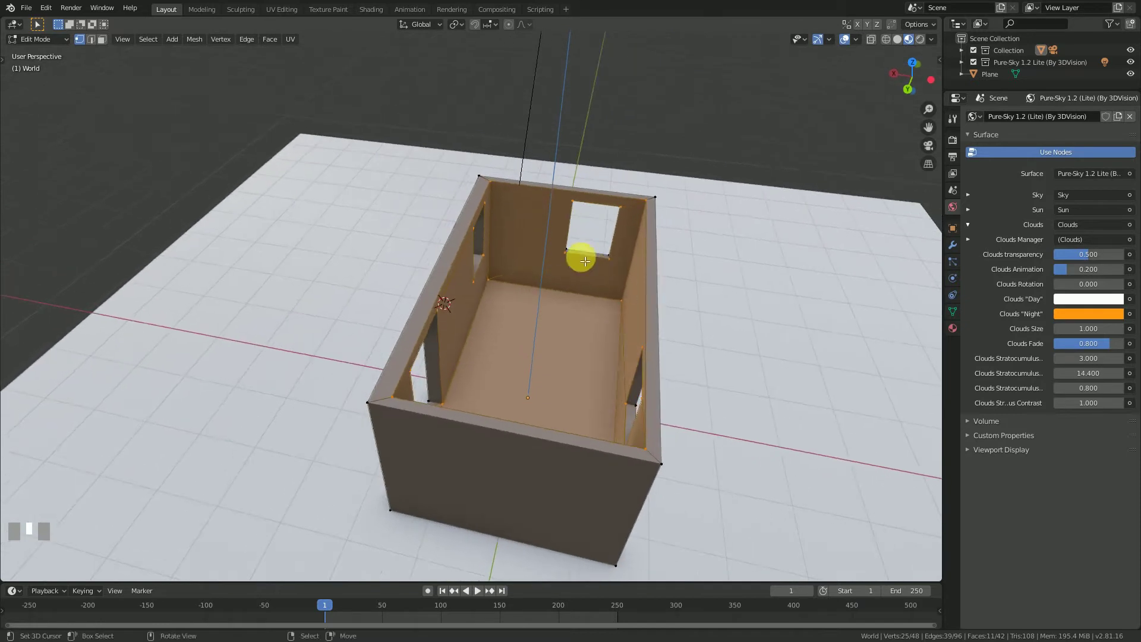
pyautogui.press('c')
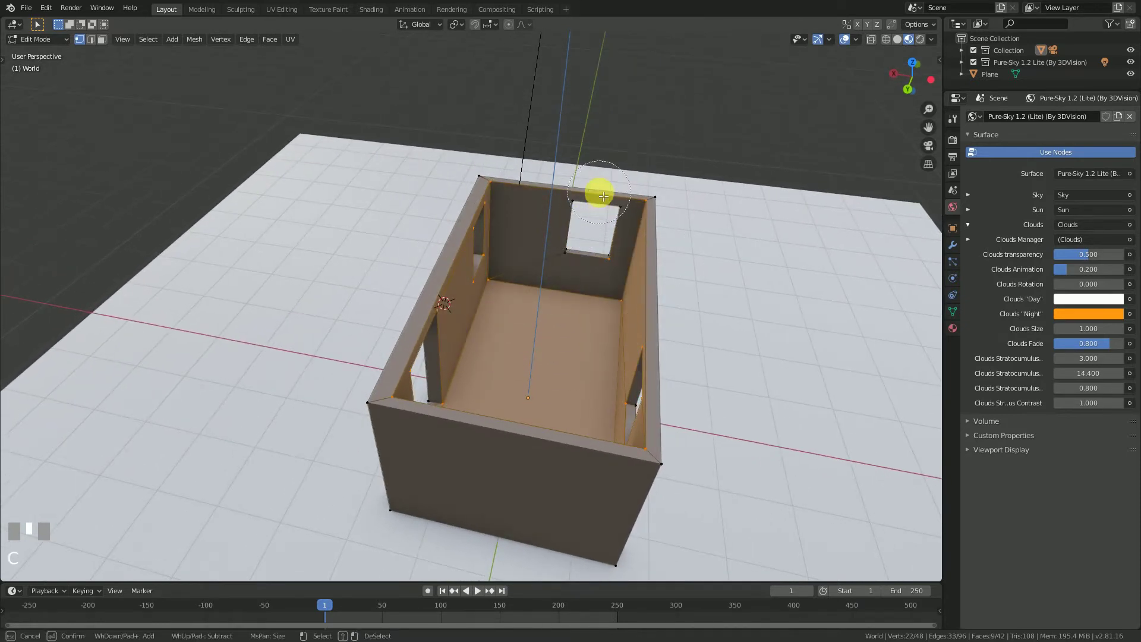
pyautogui.moveTo(611, 312); pyautogui.dragTo(617, 314, button='middle')
pyautogui.scroll(2, 617, 321)
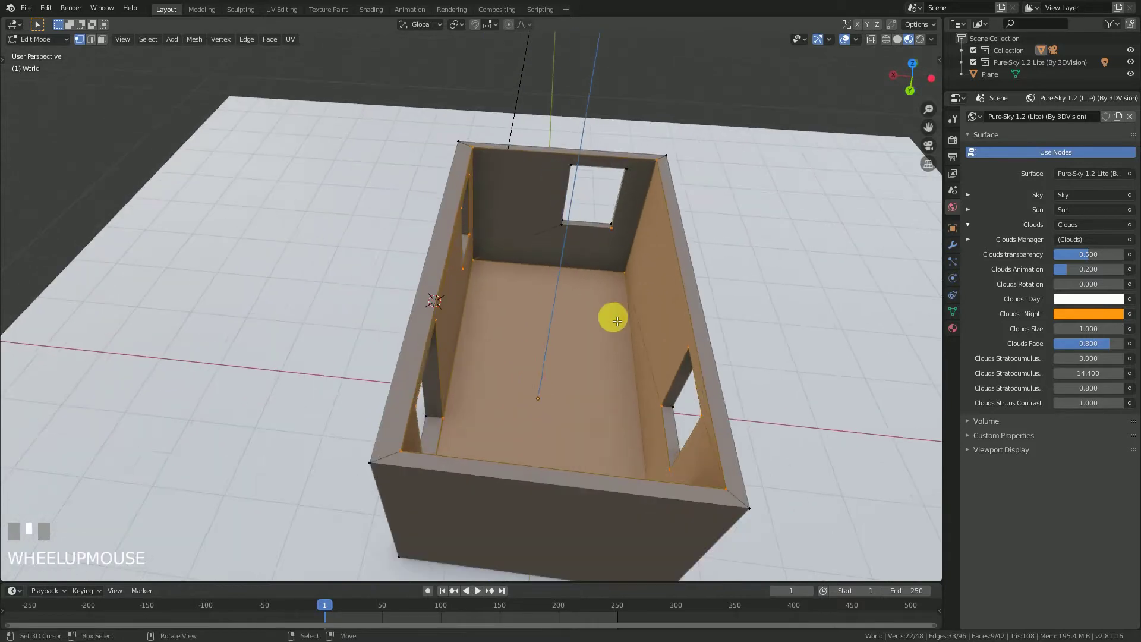
pyautogui.press('c')
pyautogui.middleClick(590, 228)
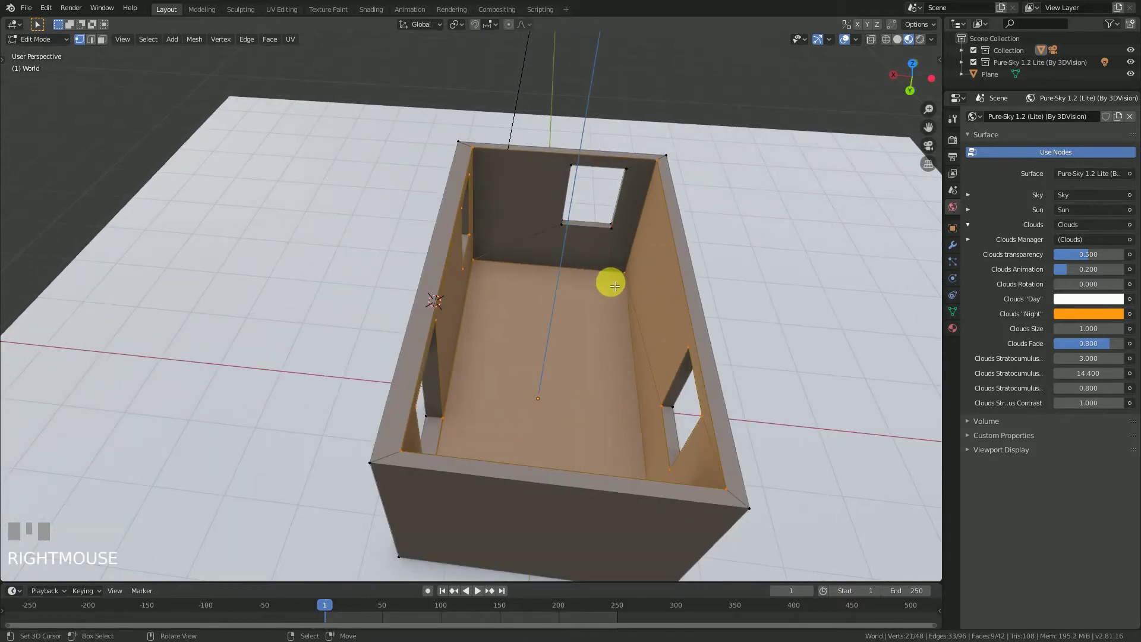
# Scale the selected inner wall vertices along X to about 0.89 to thicken the room's long walls.
pyautogui.keyDown('shift'); pyautogui.moveTo(615, 286); pyautogui.dragTo(522, 321, button='middle'); pyautogui.keyUp('shift')
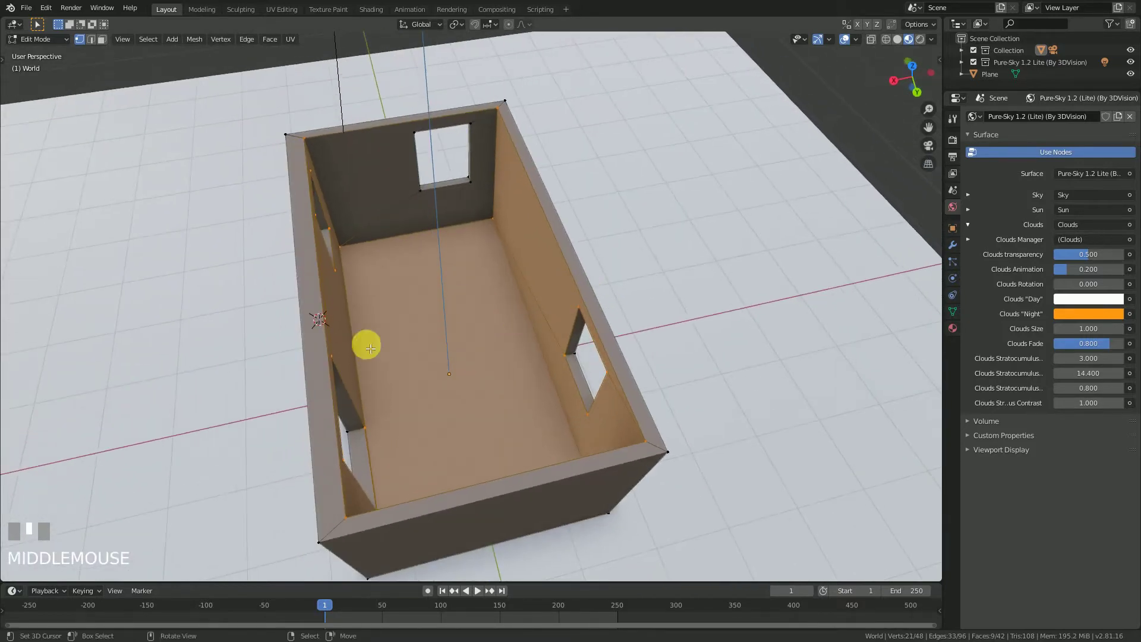
pyautogui.press('s')
pyautogui.press('x')
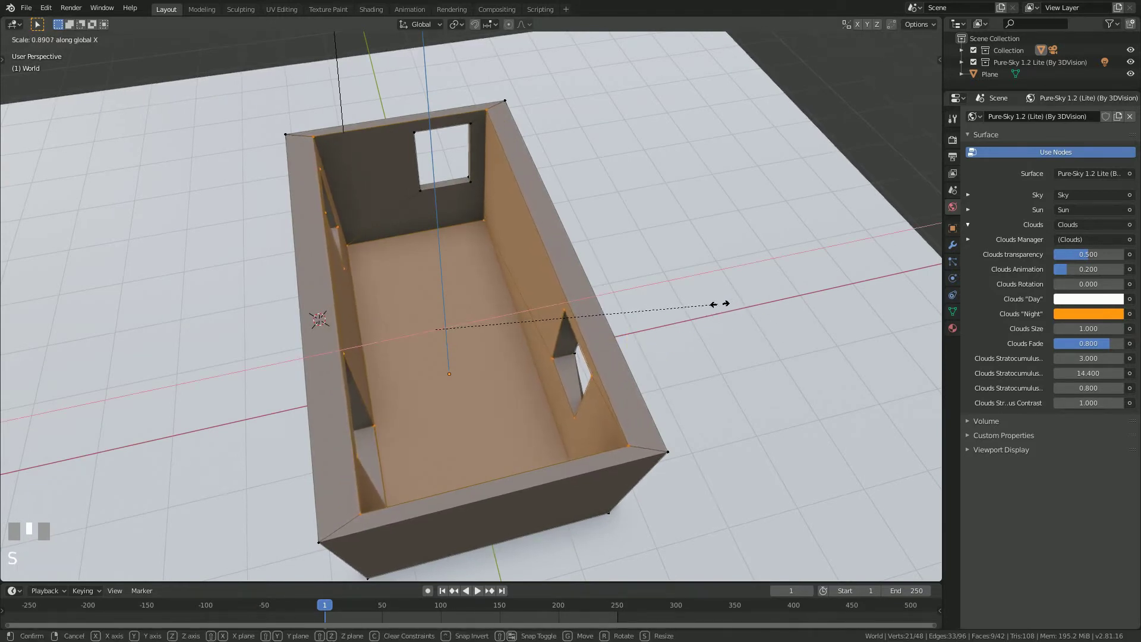
pyautogui.click(721, 302)
# In face selection mode, select the inner faces of both end walls and scale them along Y to about 0.93.
pyautogui.moveTo(721, 301); pyautogui.dragTo(559, 296, button='middle')
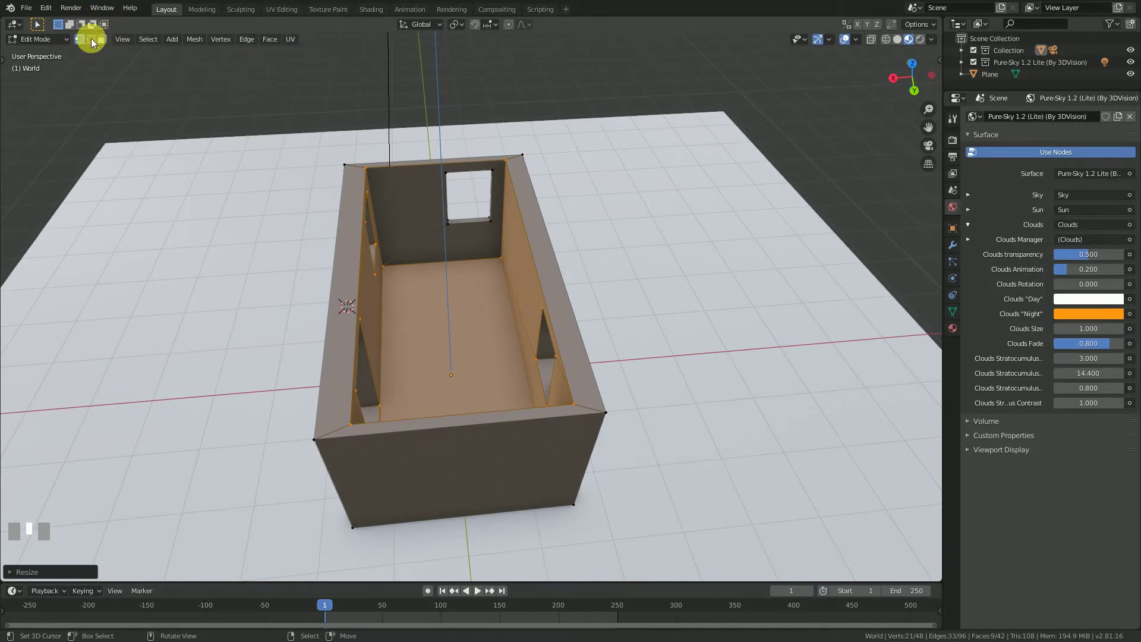
pyautogui.click(101, 40)
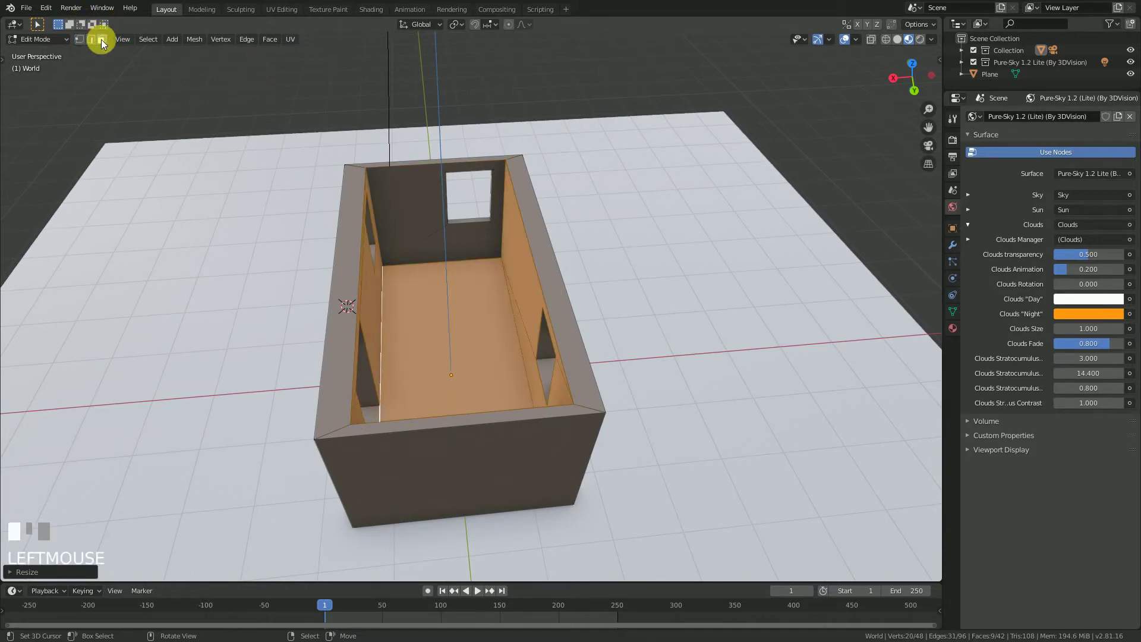
pyautogui.rightClick(486, 244)
pyautogui.keyDown('shift'); pyautogui.rightClick(423, 203); pyautogui.keyUp('shift')
pyautogui.moveTo(584, 242); pyautogui.dragTo(370, 270, button='middle')
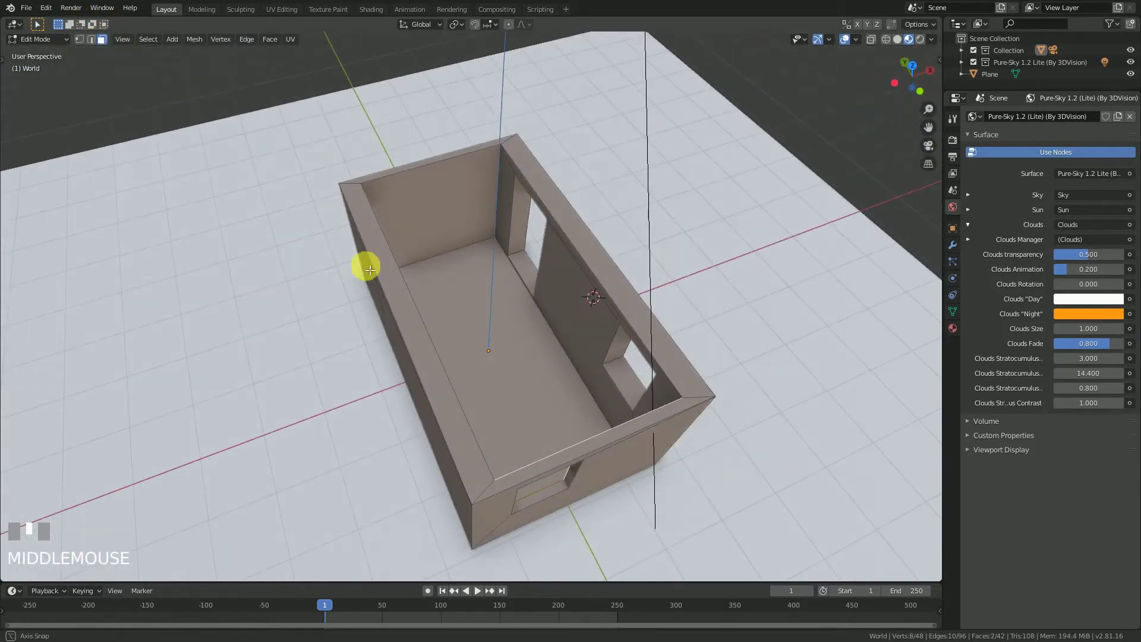
pyautogui.keyDown('shift'); pyautogui.rightClick(418, 213); pyautogui.keyUp('shift')
pyautogui.moveTo(483, 273); pyautogui.dragTo(668, 274, button='middle')
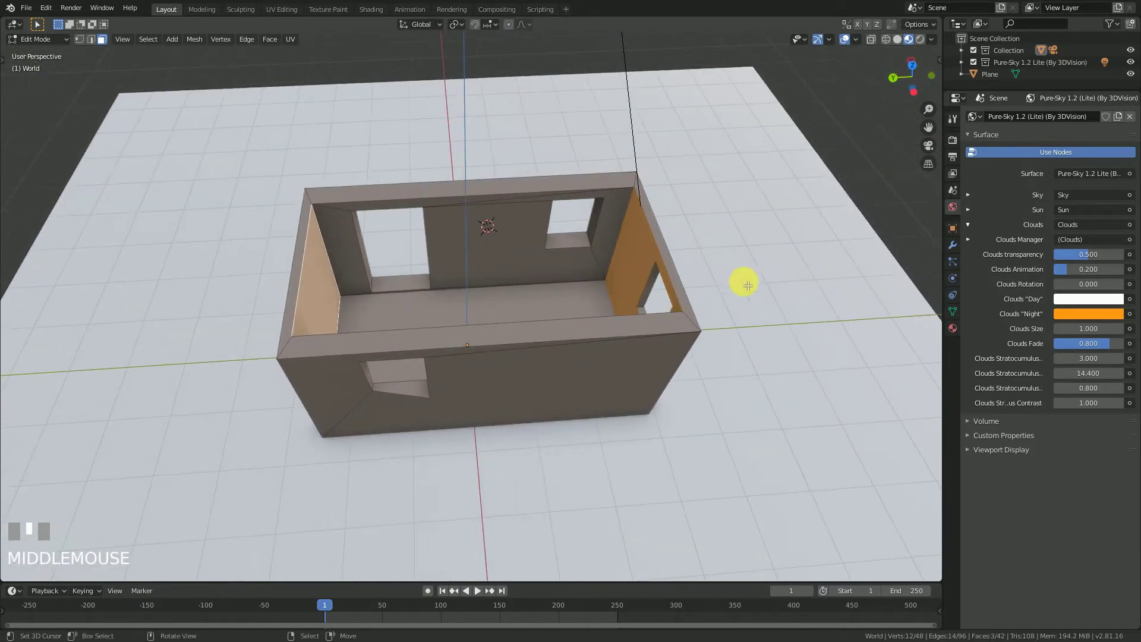
pyautogui.press('s')
pyautogui.press('y')
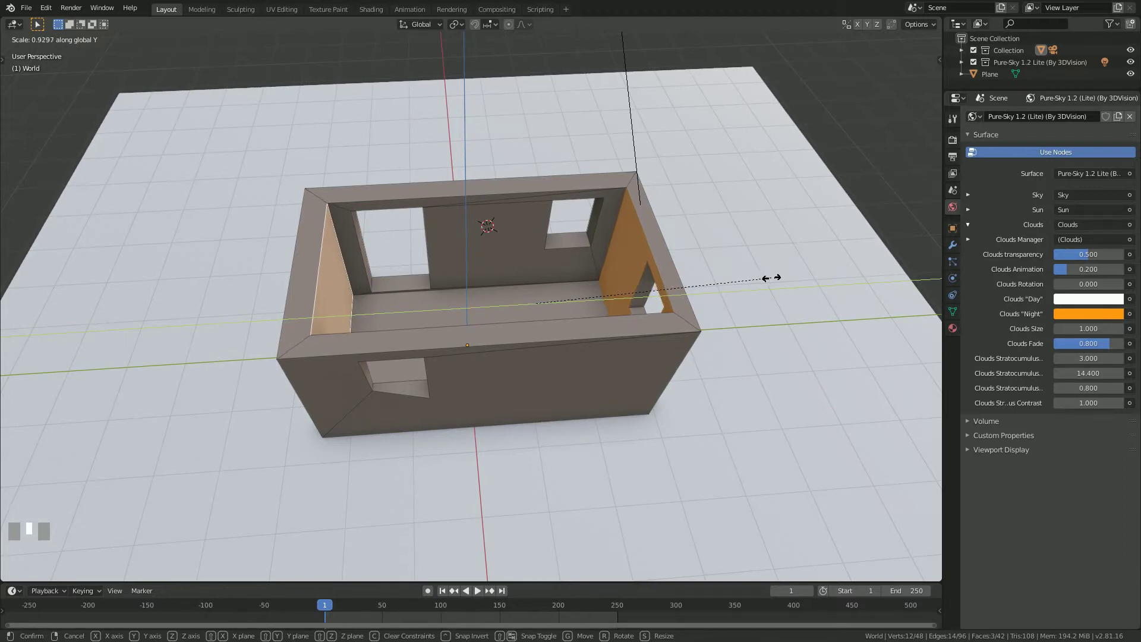
pyautogui.click(776, 278)
# In top view, move the inner end wall faces slightly along positive Y to even out the end wall thicknesses.
pyautogui.moveTo(303, 262); pyautogui.dragTo(304, 295, button='middle')
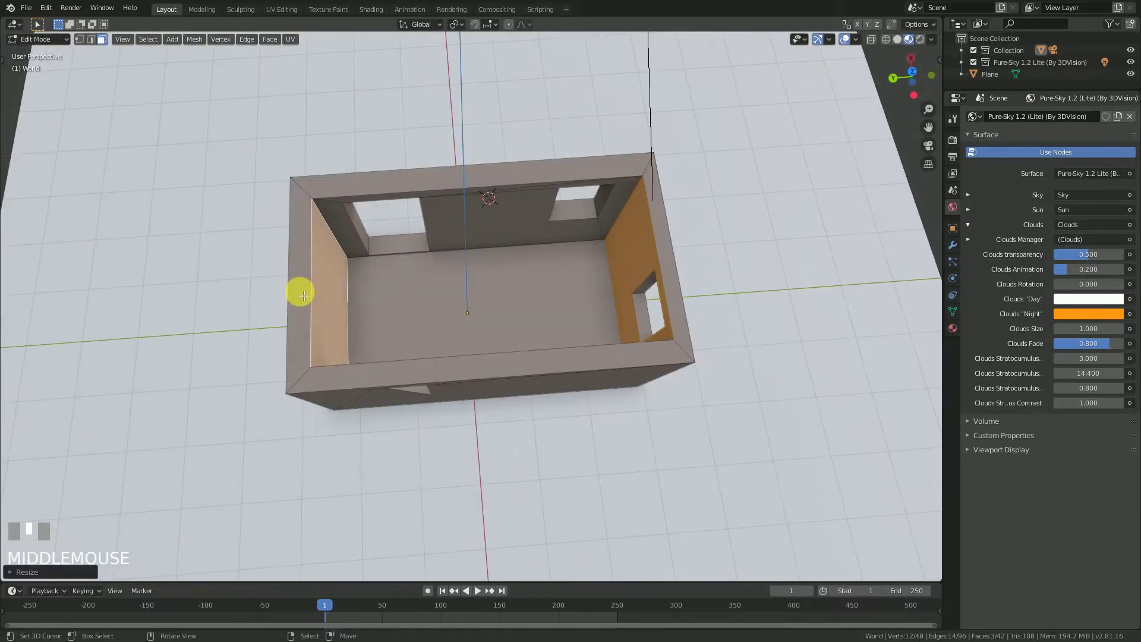
pyautogui.press('KP_7')
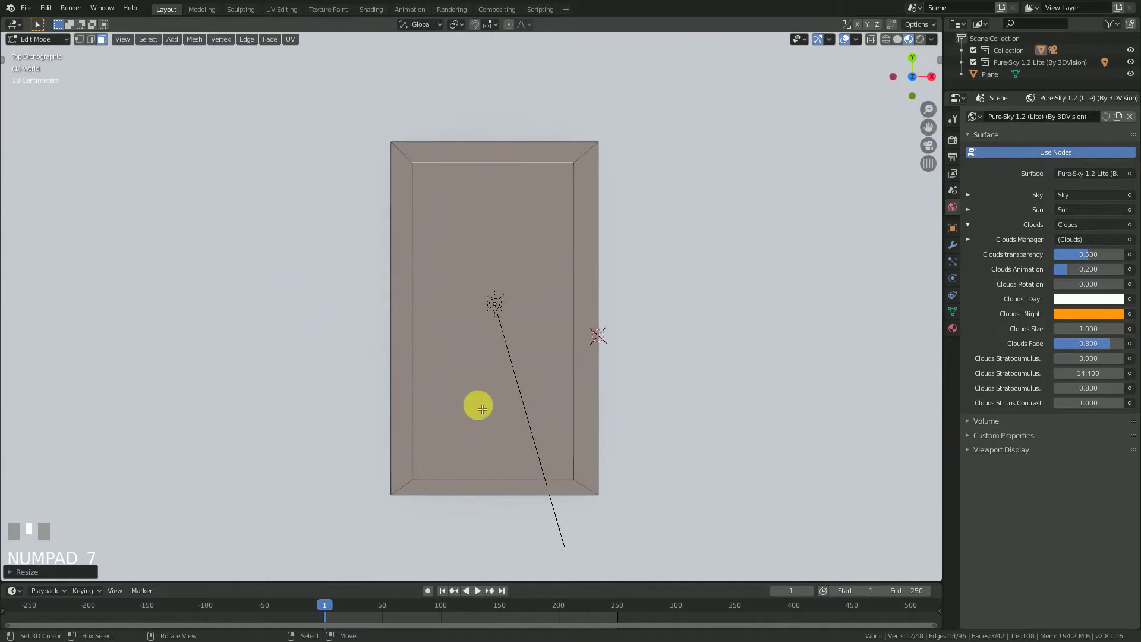
pyautogui.press('g')
pyautogui.press('y')
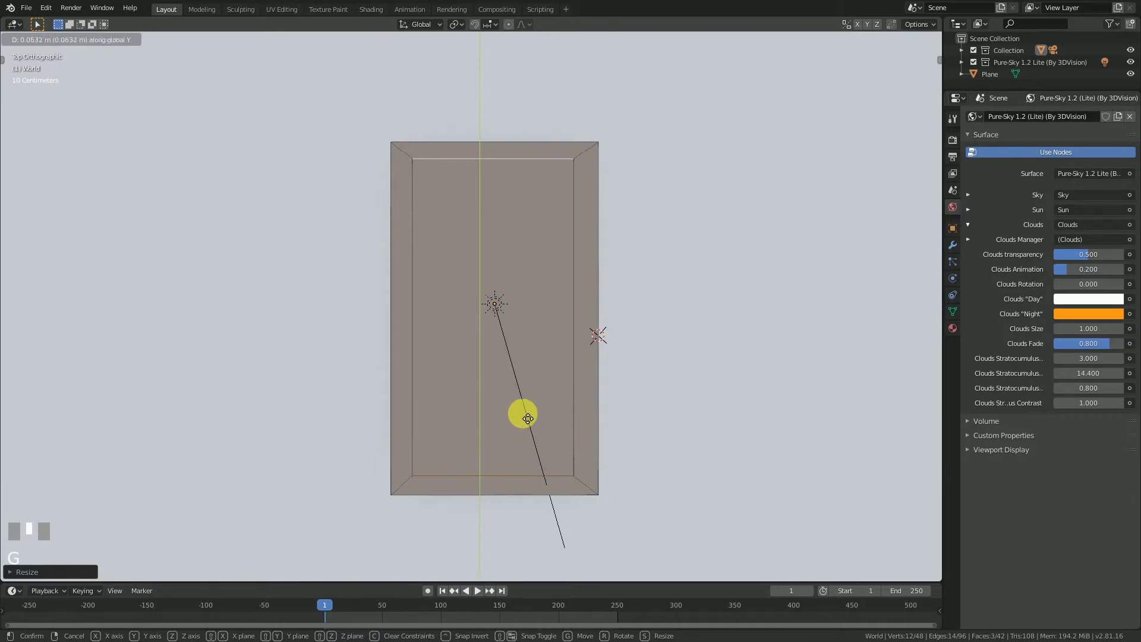
pyautogui.click(528, 419)
# Scale the inner end wall faces slightly further inward along Y.
pyautogui.moveTo(507, 400); pyautogui.dragTo(541, 291, button='middle')
pyautogui.scroll(3, 614, 326)
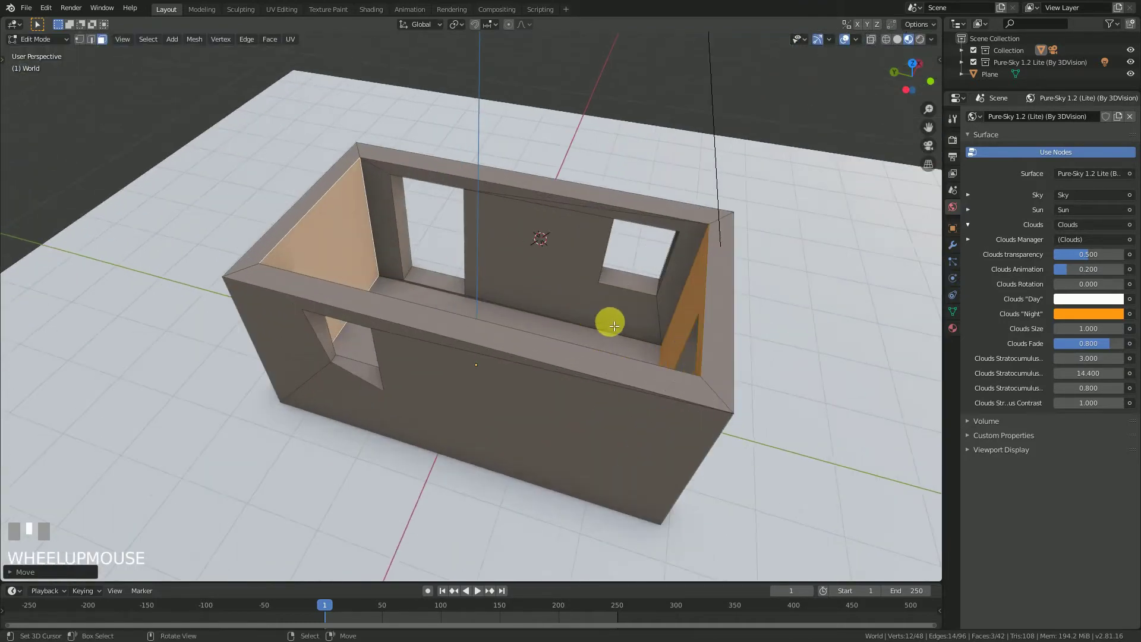
pyautogui.moveTo(614, 325); pyautogui.dragTo(742, 316, button='middle')
pyautogui.press('s')
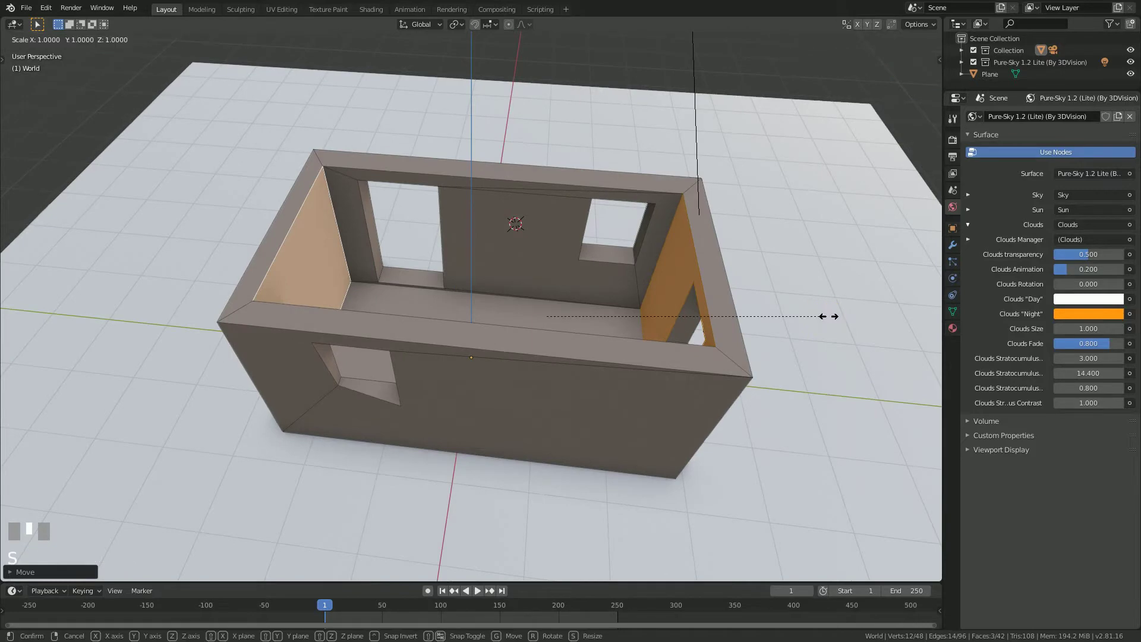
pyautogui.press('y')
pyautogui.click(824, 314)
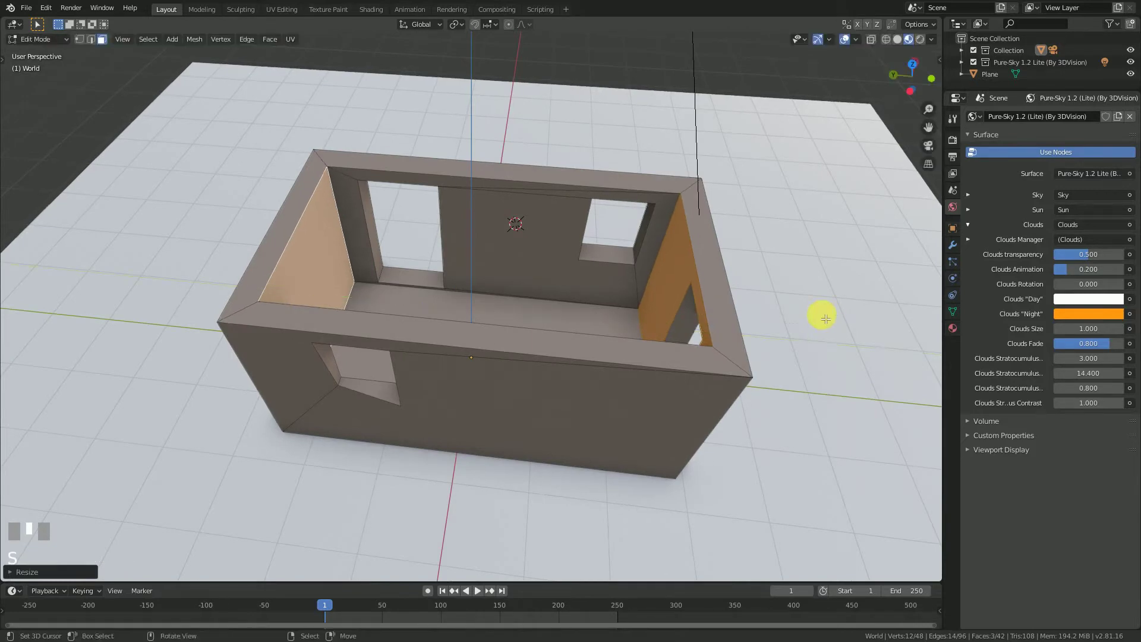
# Examine the walls and window openings in Object Mode and return to Edit Mode.
pyautogui.moveTo(511, 342); pyautogui.dragTo(527, 333, button='middle')
pyautogui.press('Tab')
pyautogui.moveTo(443, 346); pyautogui.dragTo(275, 448, button='middle')
pyautogui.scroll(3, 374, 324)
pyautogui.press('Tab')
pyautogui.scroll(4, 331, 365)
pyautogui.moveTo(331, 365); pyautogui.dragTo(300, 330, button='middle')
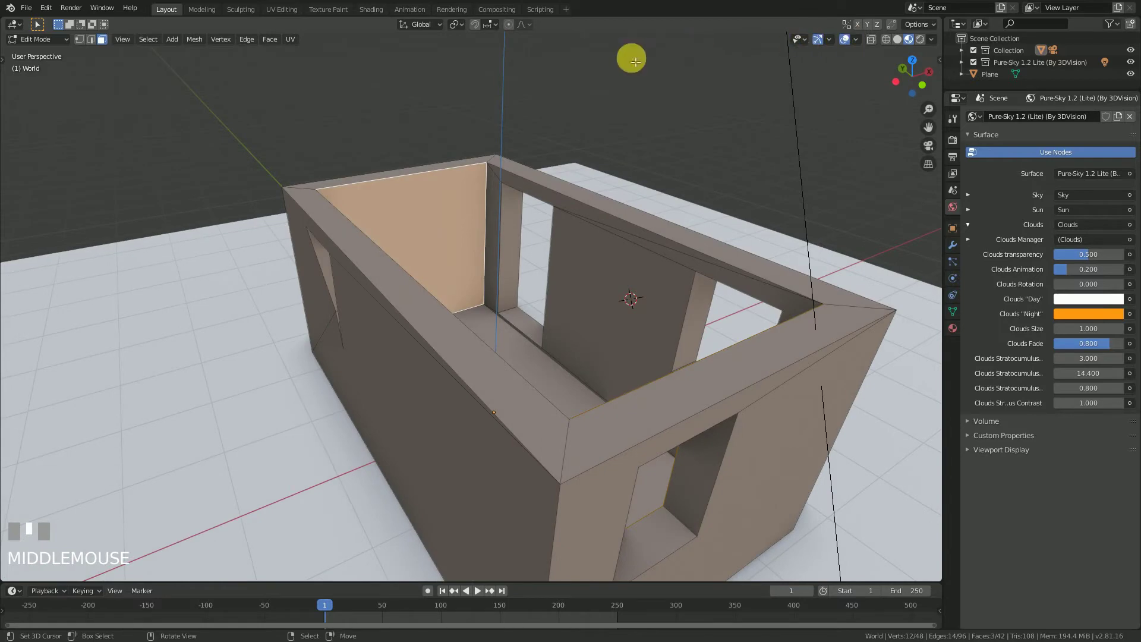
# Snap the 3D cursor to the midpoint of two diagonally opposite outer vertices of the skewed window in the long wall.
pyautogui.click(79, 39)
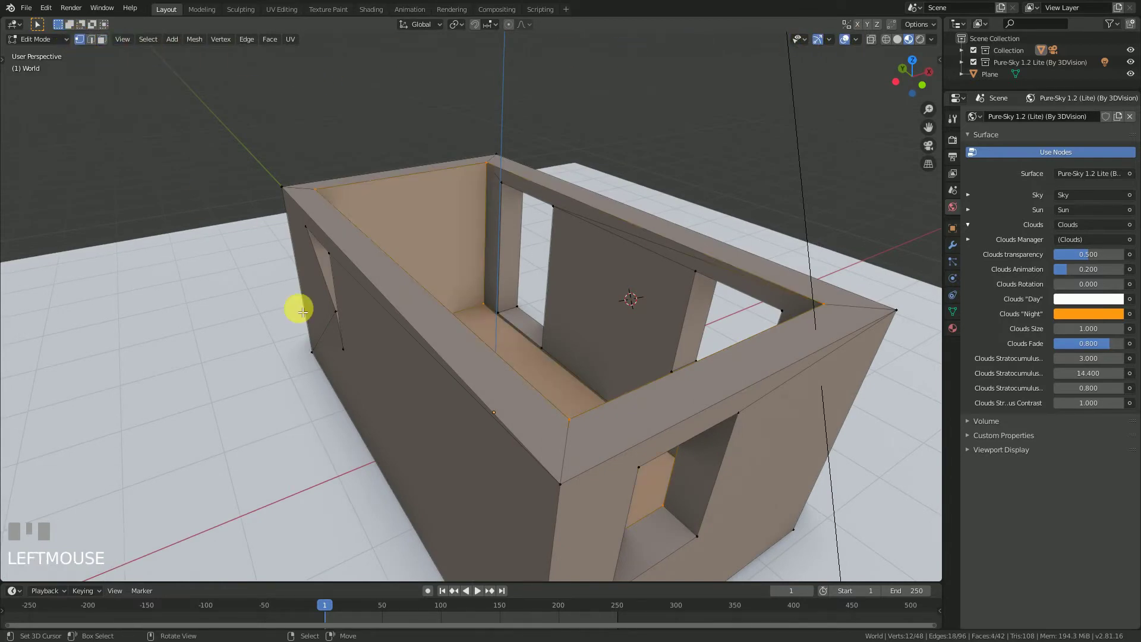
pyautogui.moveTo(338, 322); pyautogui.dragTo(409, 237, button='middle')
pyautogui.rightClick(375, 324)
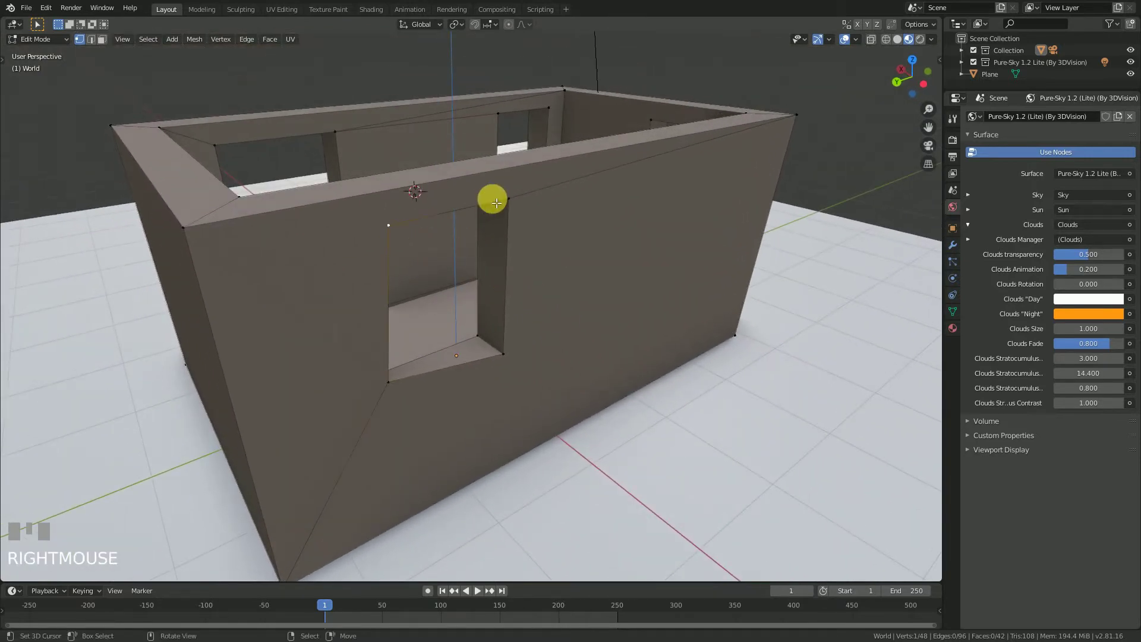
pyautogui.rightClick(510, 363)
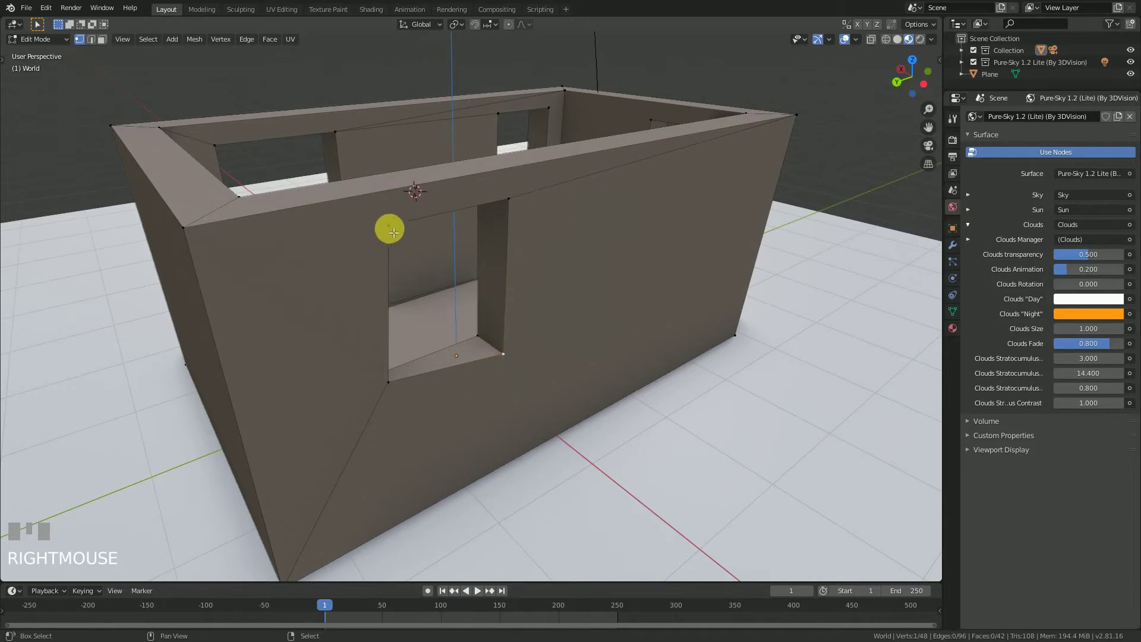
pyautogui.moveTo(588, 315); pyautogui.dragTo(616, 319, button='middle')
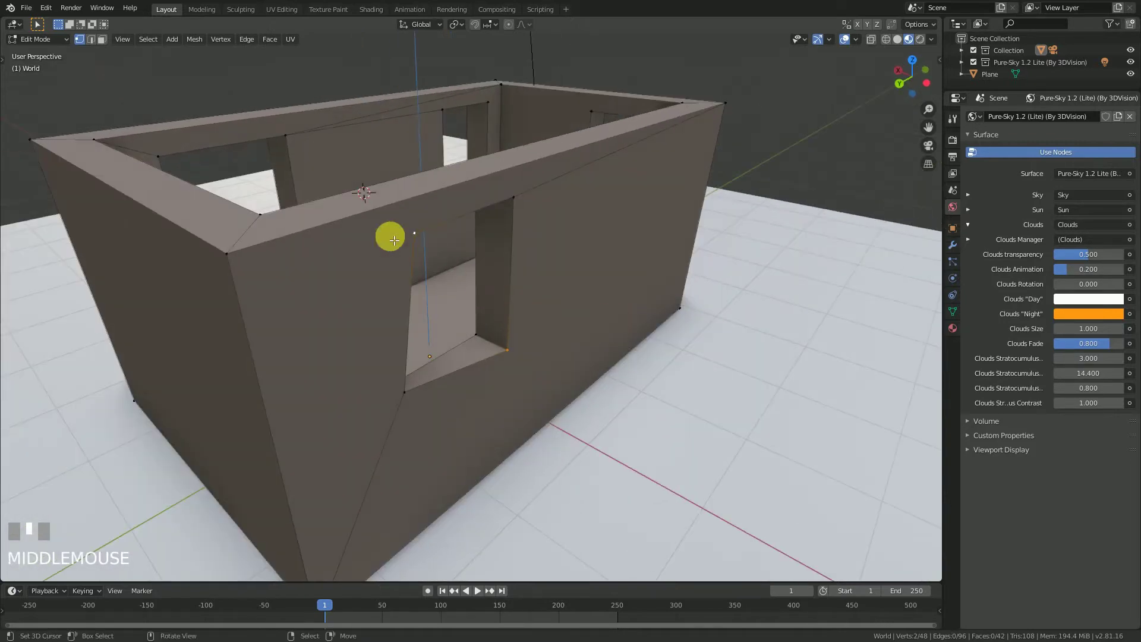
pyautogui.moveTo(509, 302); pyautogui.dragTo(458, 318, button='middle')
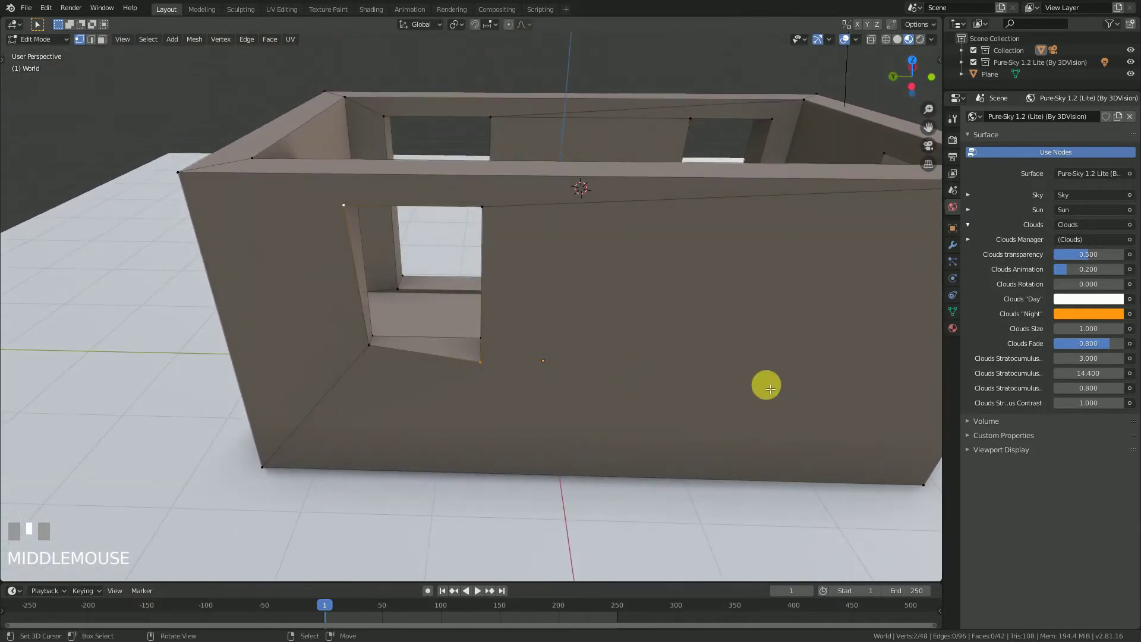
pyautogui.hotkey('shift', 's')
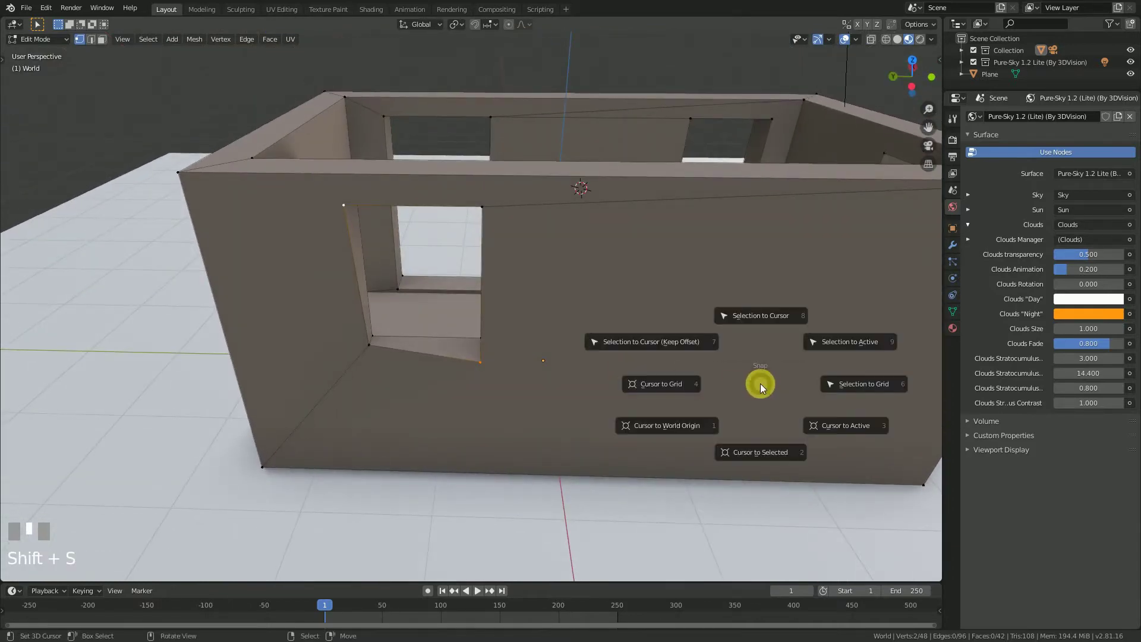
pyautogui.click(766, 454)
pyautogui.moveTo(764, 453); pyautogui.dragTo(545, 362, button='middle')
pyautogui.press('KP_7')
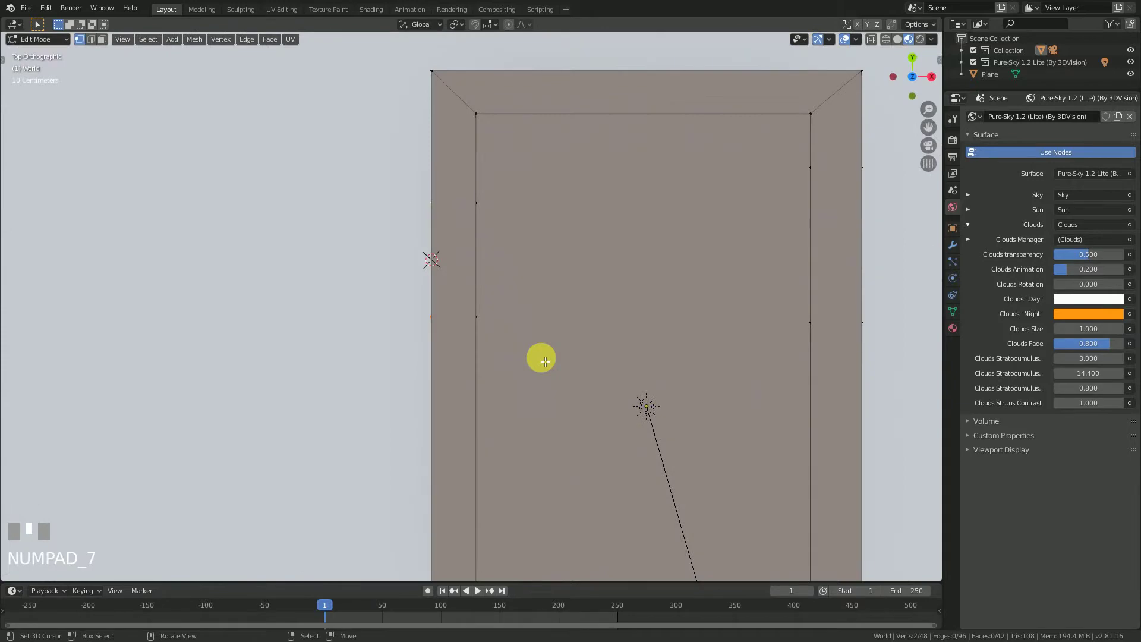
pyautogui.scroll(4, 411, 252)
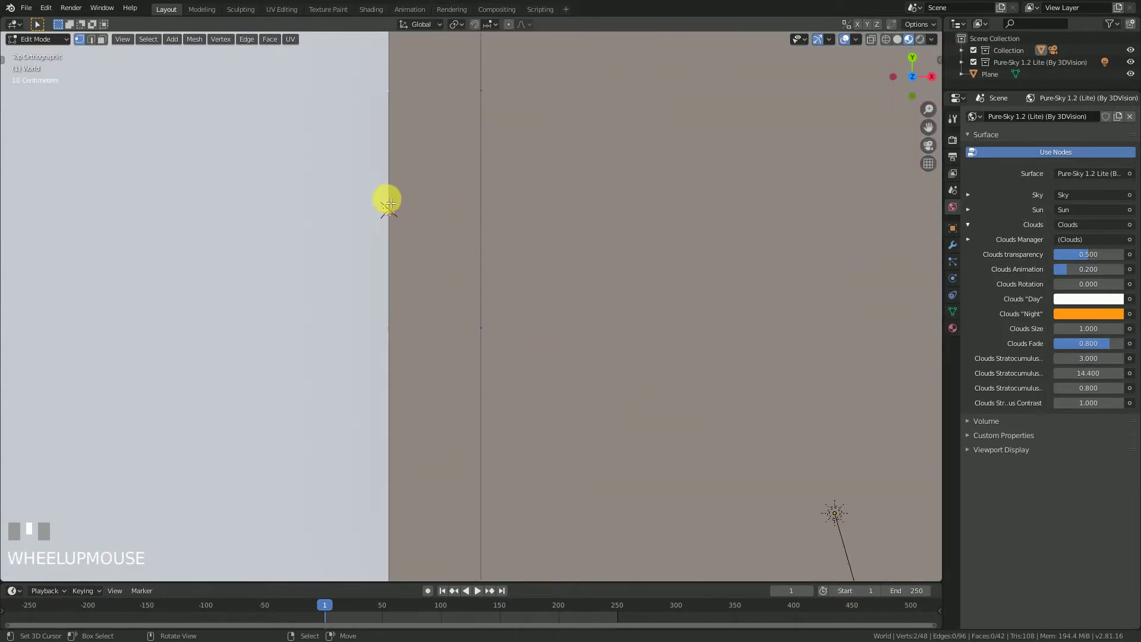
# Select the skewed window's four outer vertices and flatten them along X by scaling with the 3D Cursor as pivot point.
pyautogui.moveTo(393, 243); pyautogui.dragTo(397, 338, button='middle')
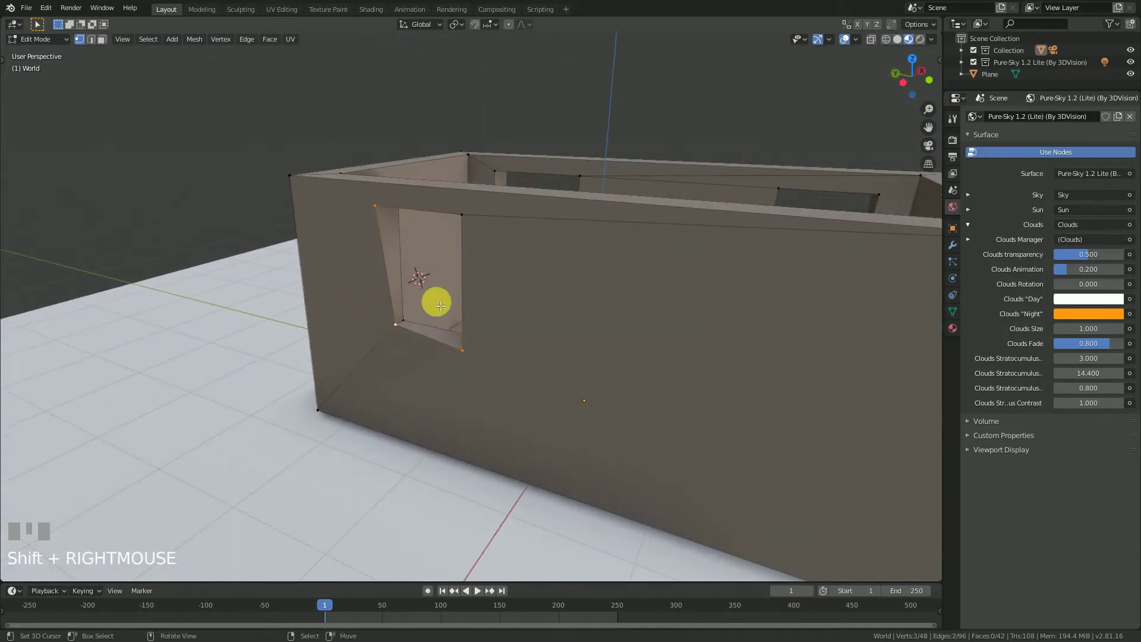
pyautogui.keyDown('shift'); pyautogui.moveTo(441, 305); pyautogui.dragTo(411, 291, button='middle'); pyautogui.keyUp('shift')
pyautogui.click(458, 25)
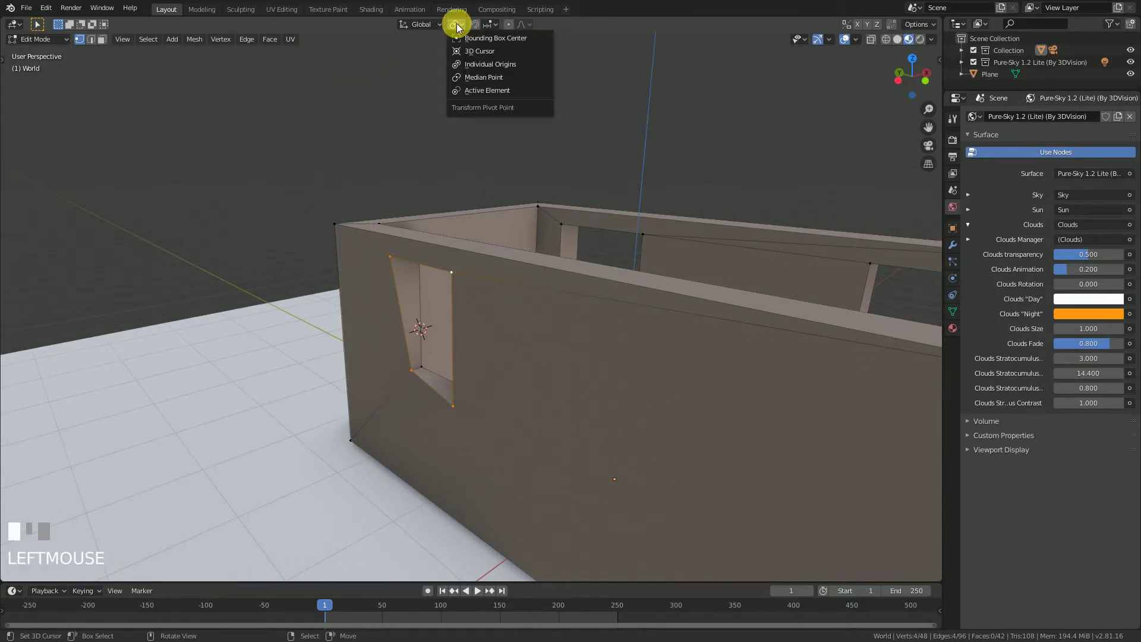
pyautogui.click(489, 52)
pyautogui.moveTo(481, 222); pyautogui.dragTo(474, 234, button='middle')
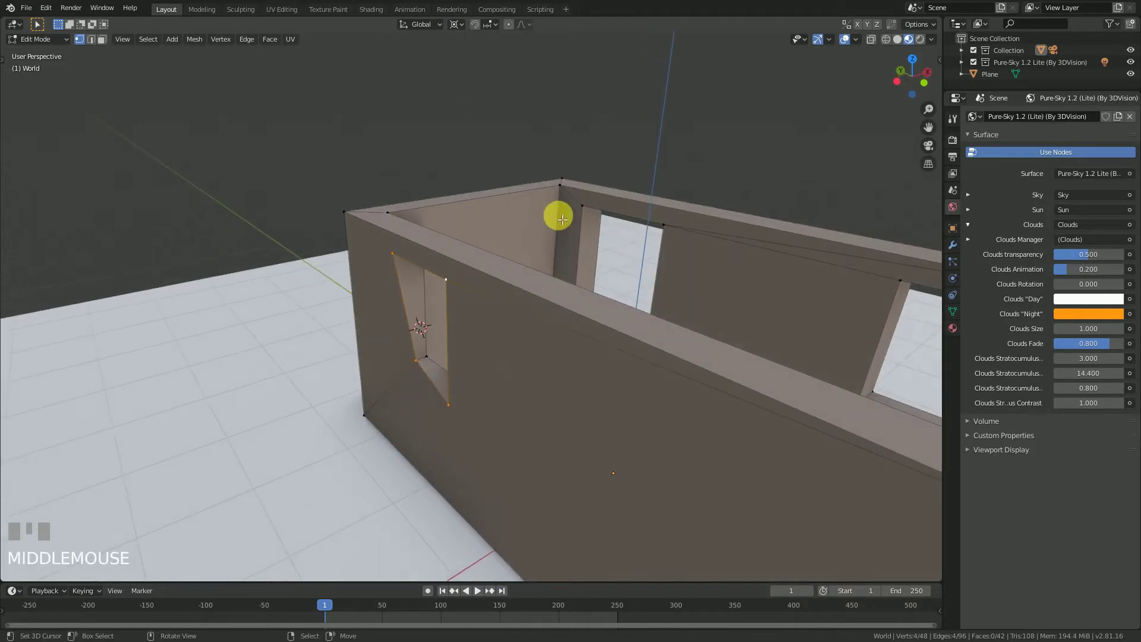
pyautogui.press('s')
pyautogui.press('x')
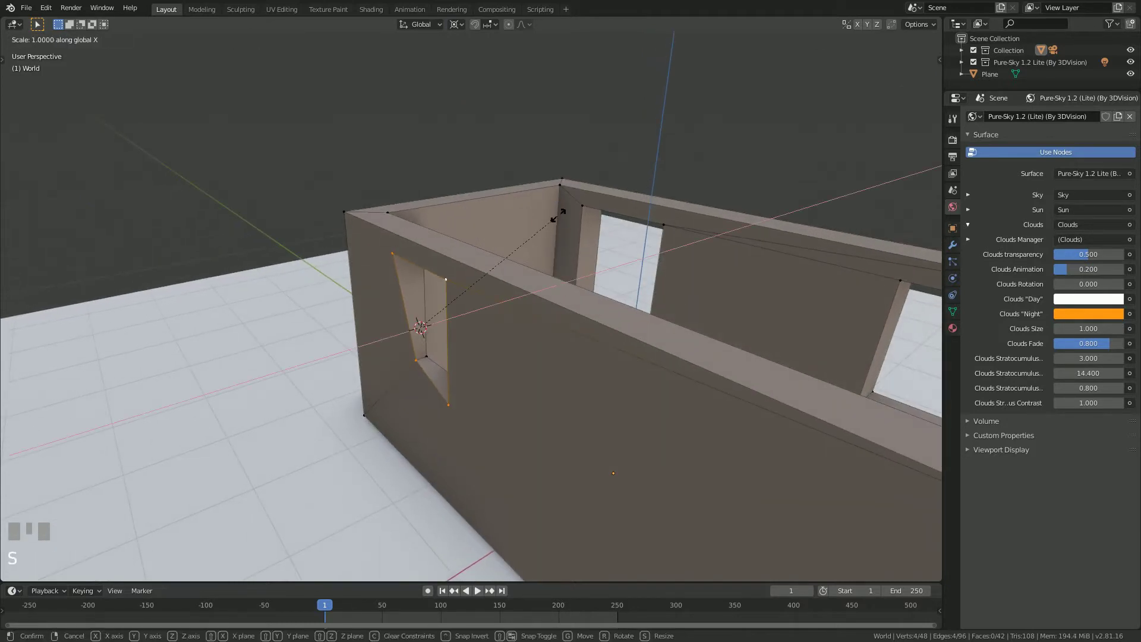
pyautogui.press('KP_Enter')
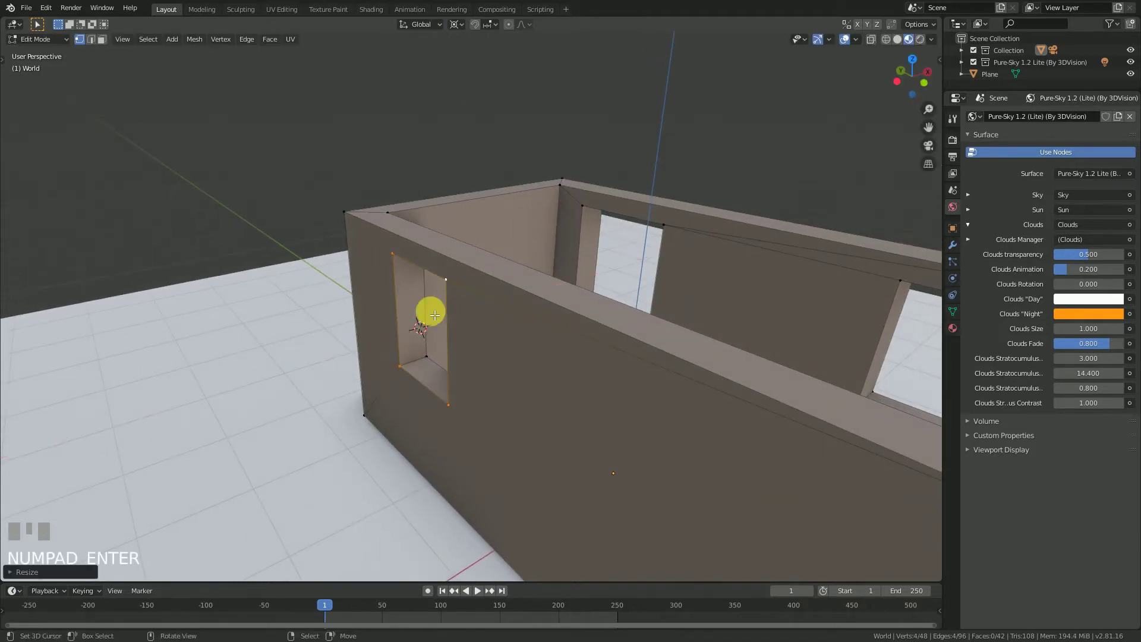
pyautogui.scroll(2, 435, 315)
pyautogui.moveTo(400, 336); pyautogui.dragTo(437, 330, button='middle')
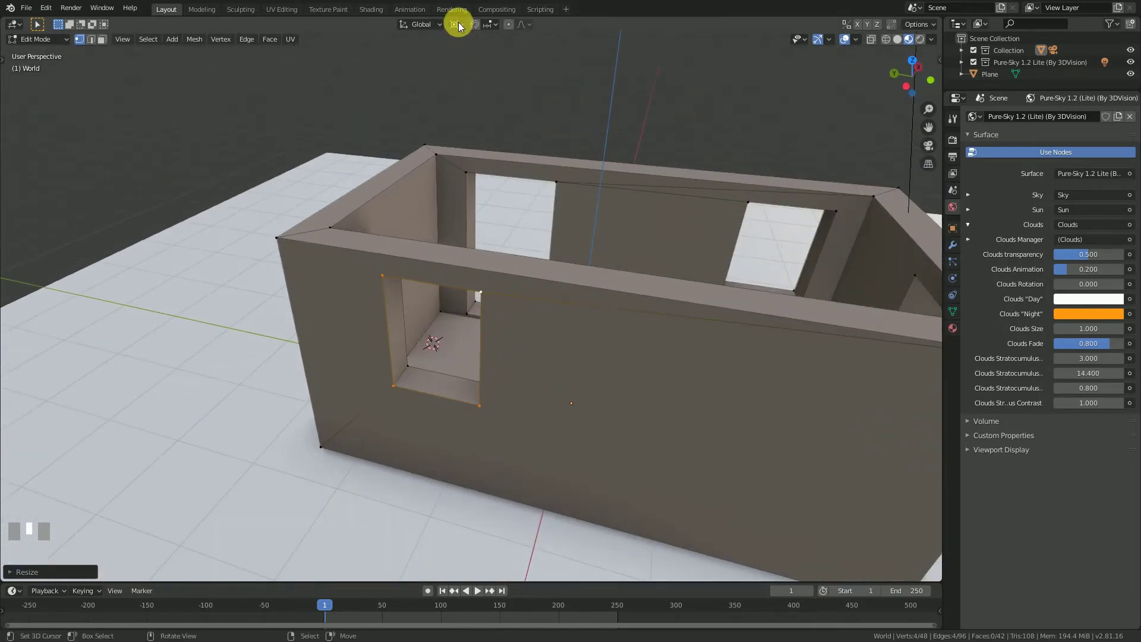
# Set the transform pivot point to Median Point, clear the vertex selection and return to Object Mode.
pyautogui.click(459, 26)
pyautogui.click(479, 83)
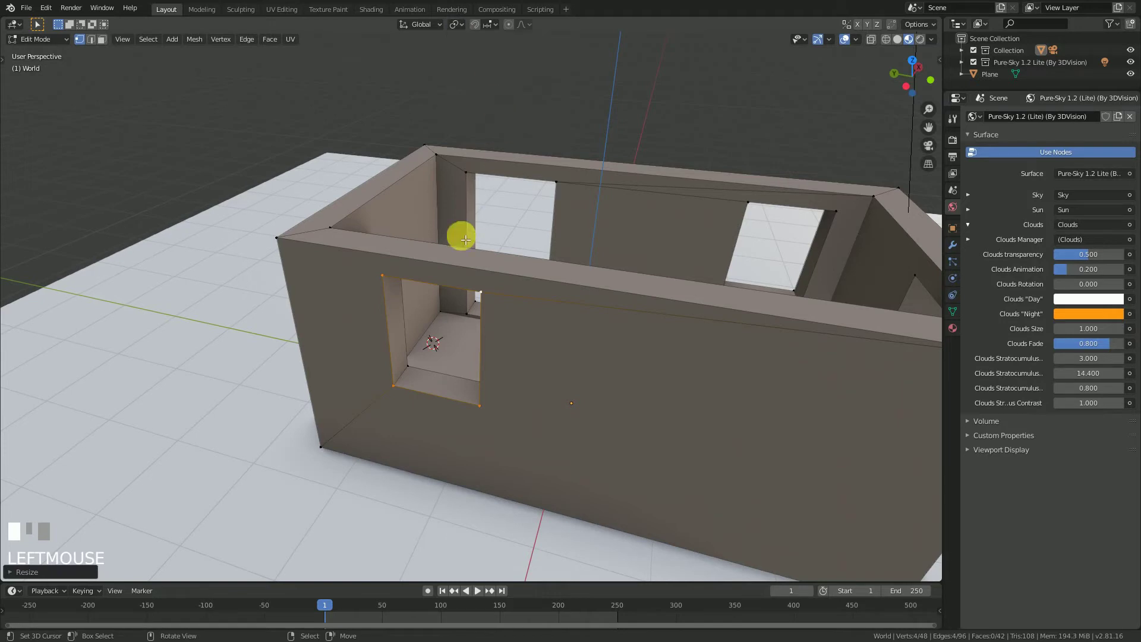
pyautogui.moveTo(466, 239); pyautogui.dragTo(543, 262, button='middle')
pyautogui.press('a')
pyautogui.press('a')
pyautogui.press('Tab')
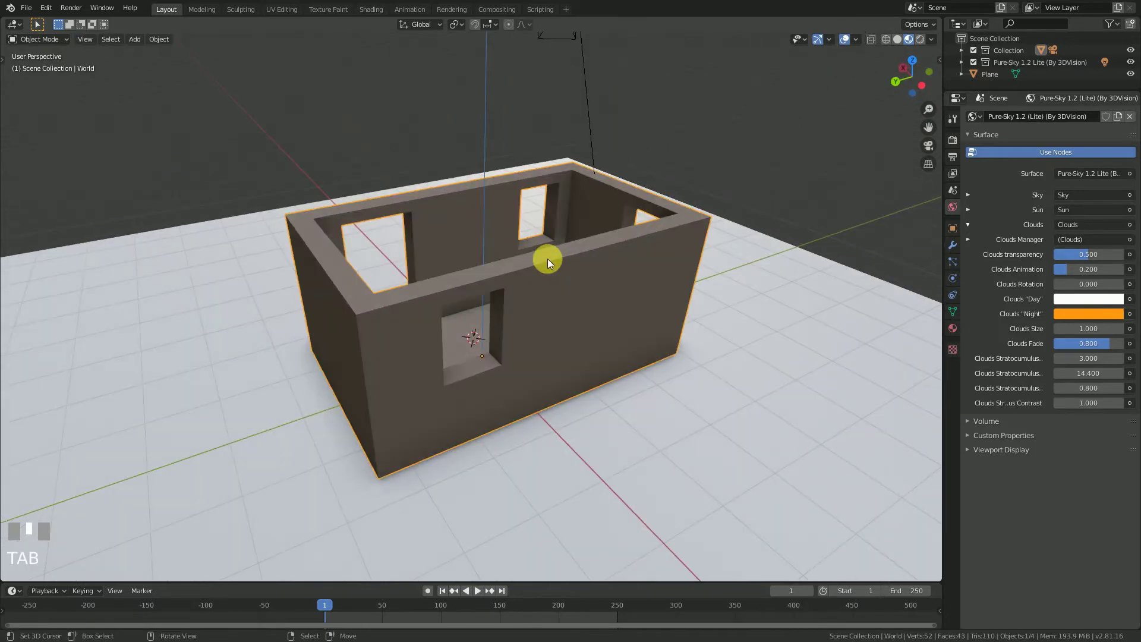
# Inspect the finished room's walls, windows and door opening from several sides.
pyautogui.scroll(-2, 344, 237)
pyautogui.moveTo(344, 237); pyautogui.dragTo(540, 291, button='middle')
pyautogui.scroll(3, 519, 324)
pyautogui.scroll(-3, 474, 305)
pyautogui.scroll(2, 505, 313)
pyautogui.press('Tab')
pyautogui.press('Tab')
pyautogui.moveTo(461, 361); pyautogui.dragTo(455, 310, button='middle')
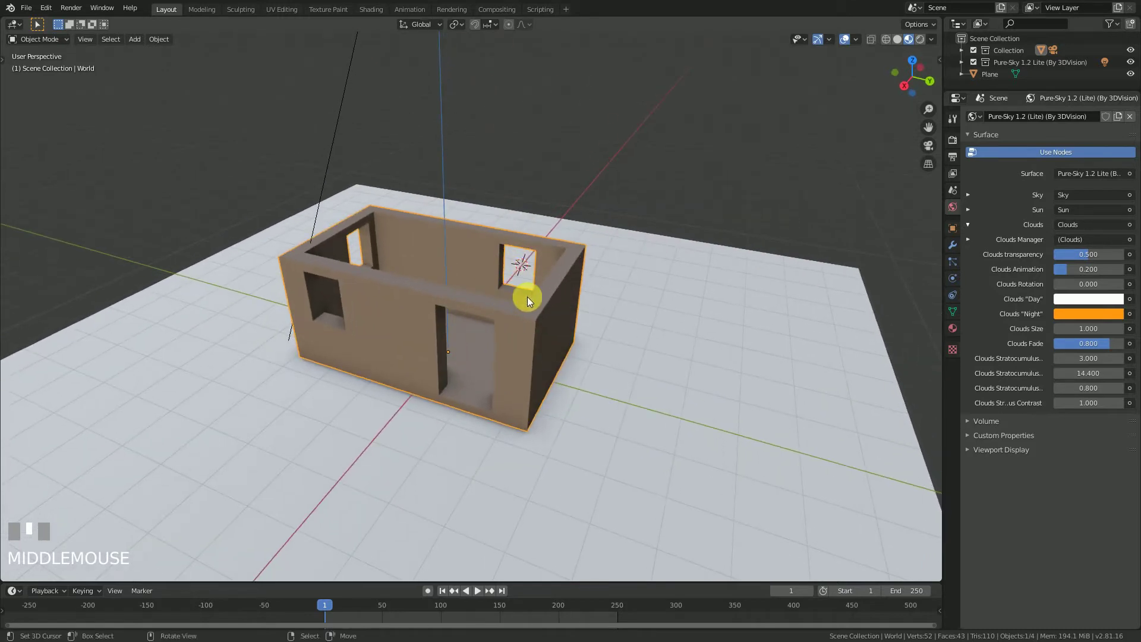
# Reset the 3D cursor to the world origin and frame the selected room in the viewport.
pyautogui.hotkey('shift', 'c')
pyautogui.scroll(2, 525, 374)
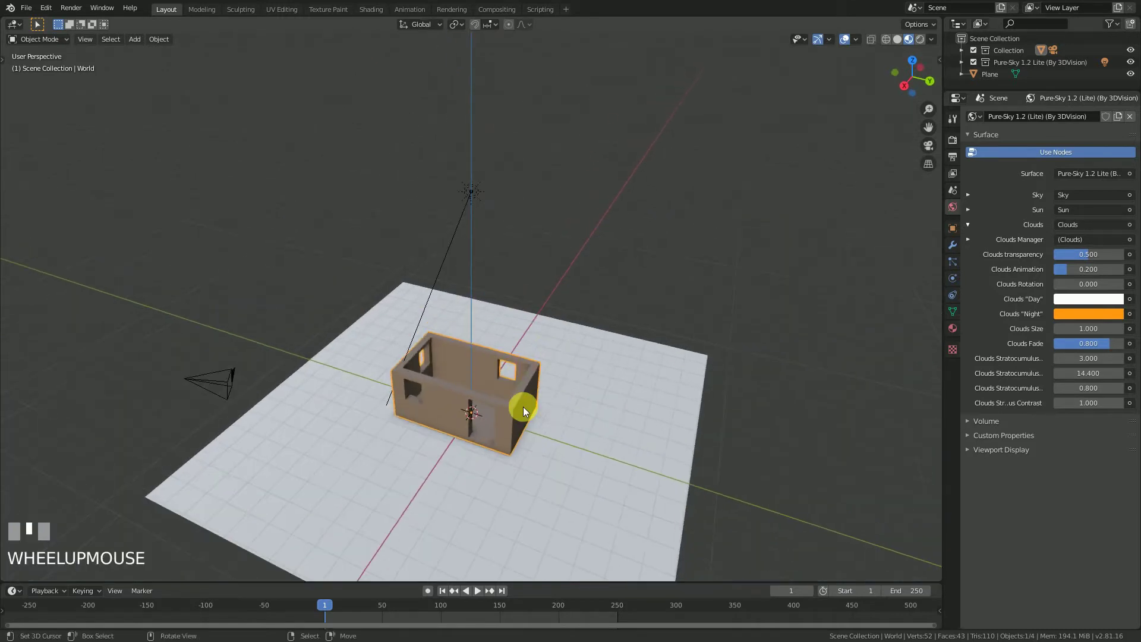
pyautogui.keyDown('shift'); pyautogui.moveTo(523, 402); pyautogui.dragTo(459, 335, button='middle'); pyautogui.keyUp('shift')
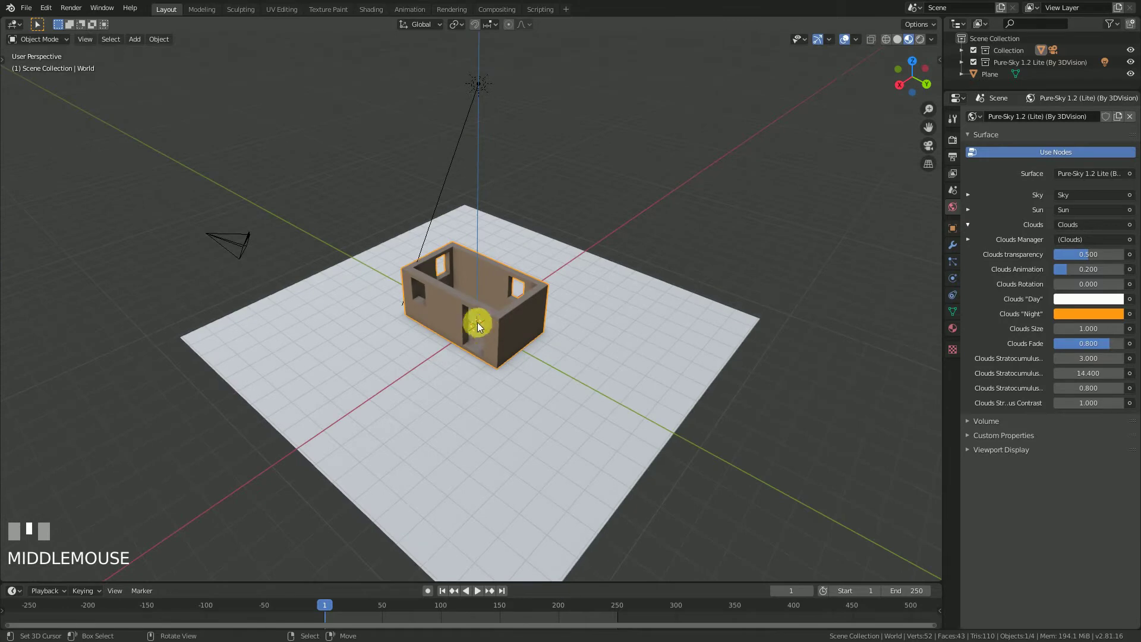
pyautogui.press('KP_Decimal')
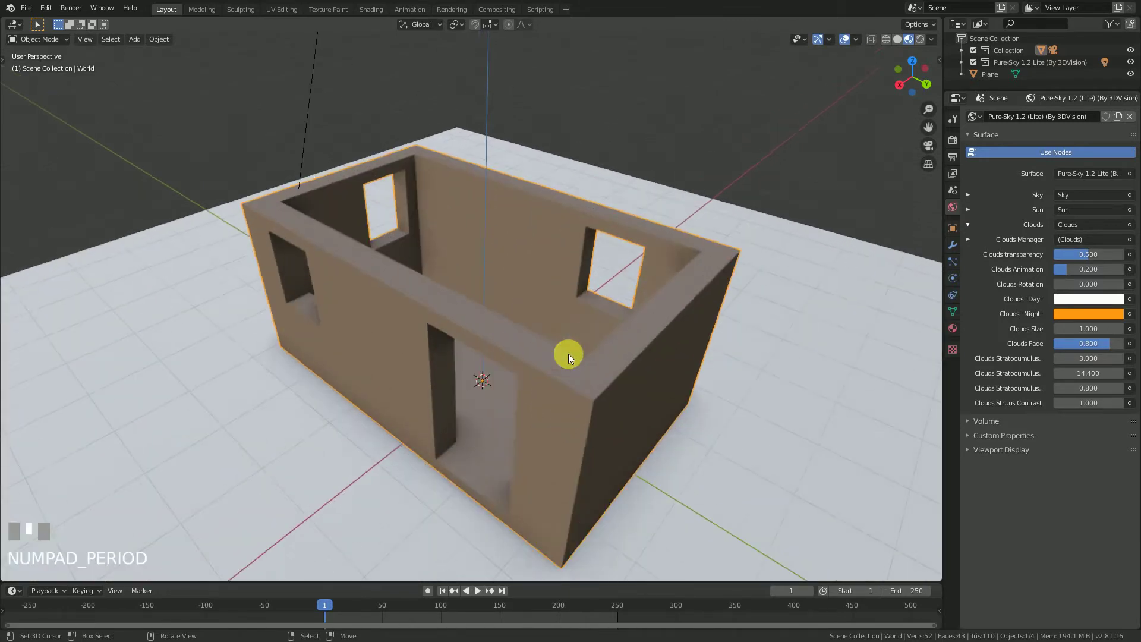
# Add a plane mesh at the world origin and raise it along Z to just above the room's wall tops.
pyautogui.moveTo(360, 376); pyautogui.dragTo(640, 372, button='middle')
pyautogui.hotkey('shift', 'a')
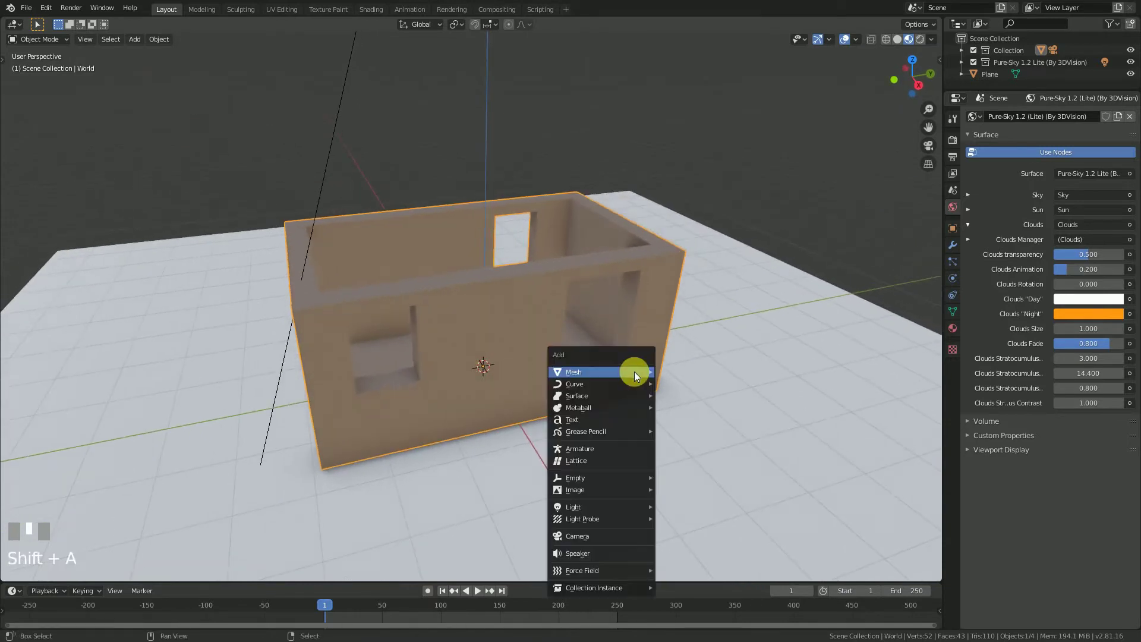
pyautogui.moveTo(634, 372)
pyautogui.click(684, 373)
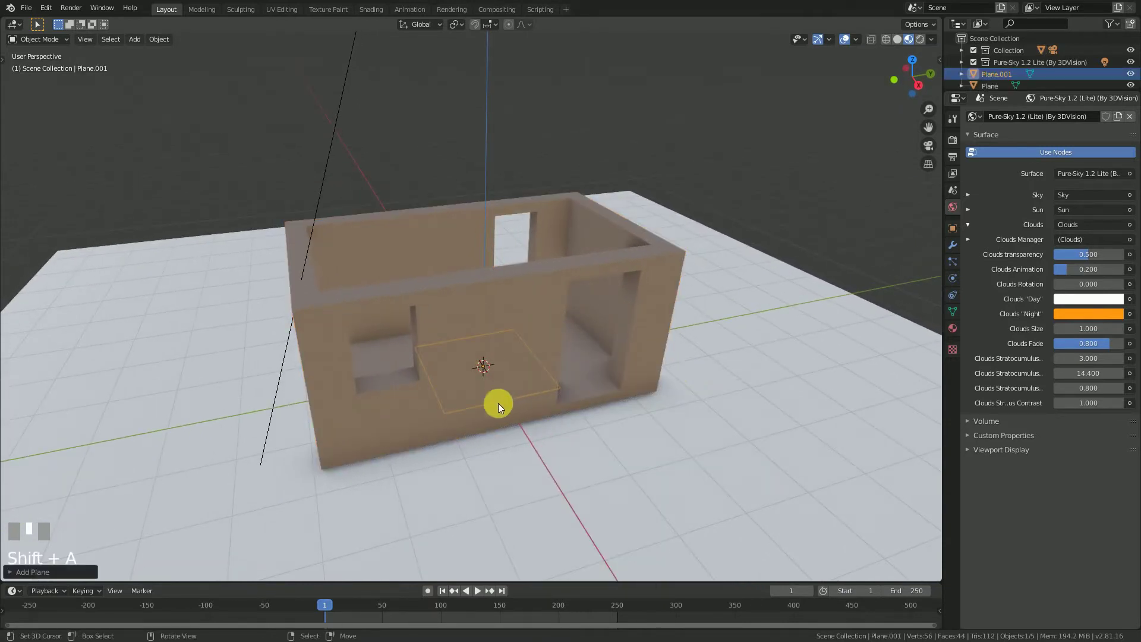
pyautogui.press('g')
pyautogui.press('z')
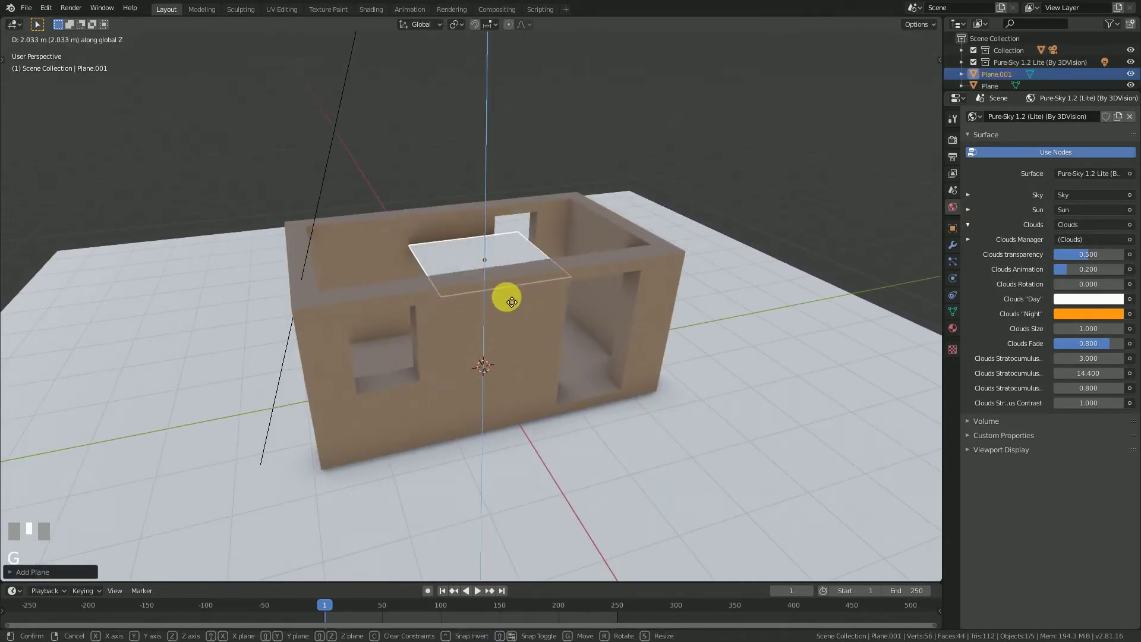
pyautogui.click(509, 263)
# Move the plane about 1.1 m along X and about -0.6 m along Y so it straddles the door-side wall.
pyautogui.moveTo(510, 263); pyautogui.dragTo(520, 291, button='middle')
pyautogui.press('g')
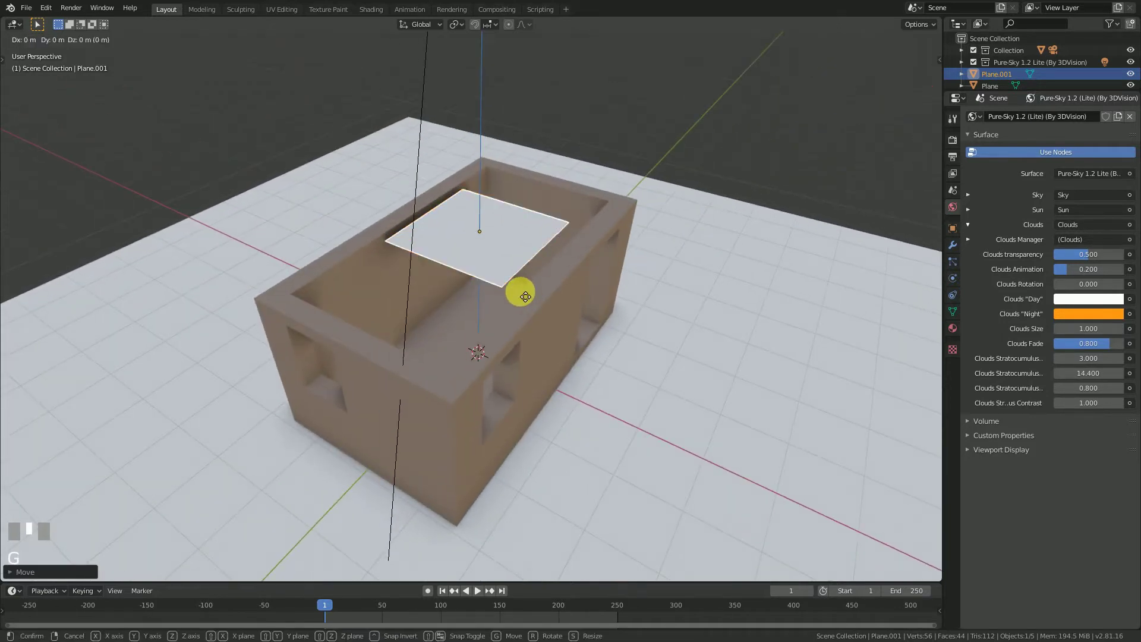
pyautogui.press('x')
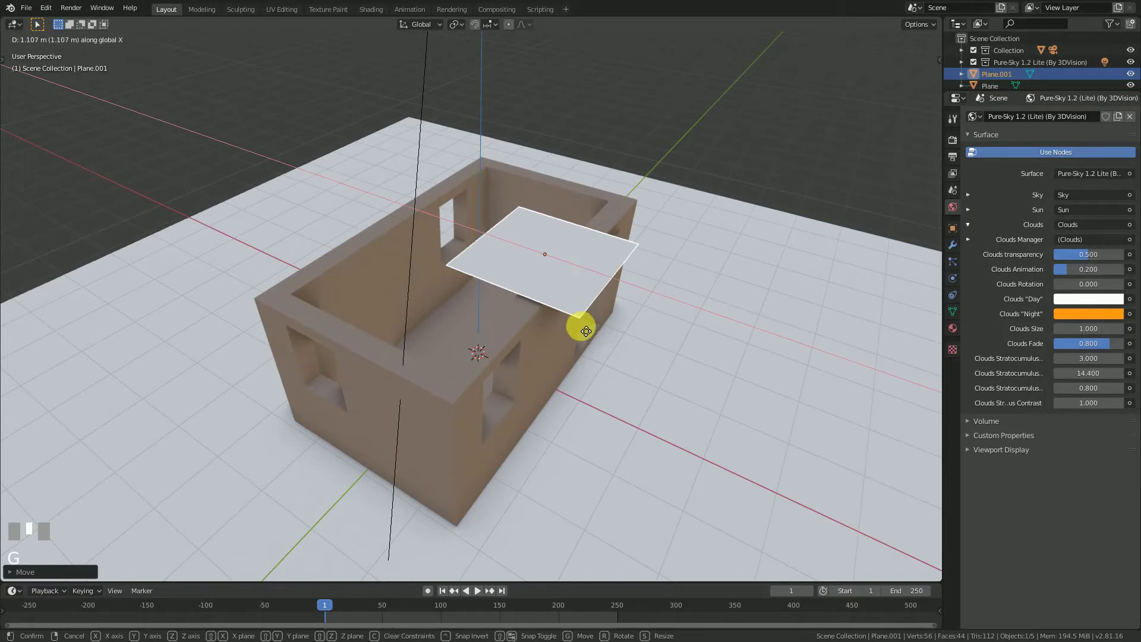
pyautogui.click(585, 331)
pyautogui.moveTo(585, 331)
pyautogui.mouseDown(button='middle')
pyautogui.moveTo(615, 335)
pyautogui.moveTo(529, 307)
pyautogui.moveTo(635, 336)
pyautogui.moveTo(606, 339)
pyautogui.mouseUp(button='middle')
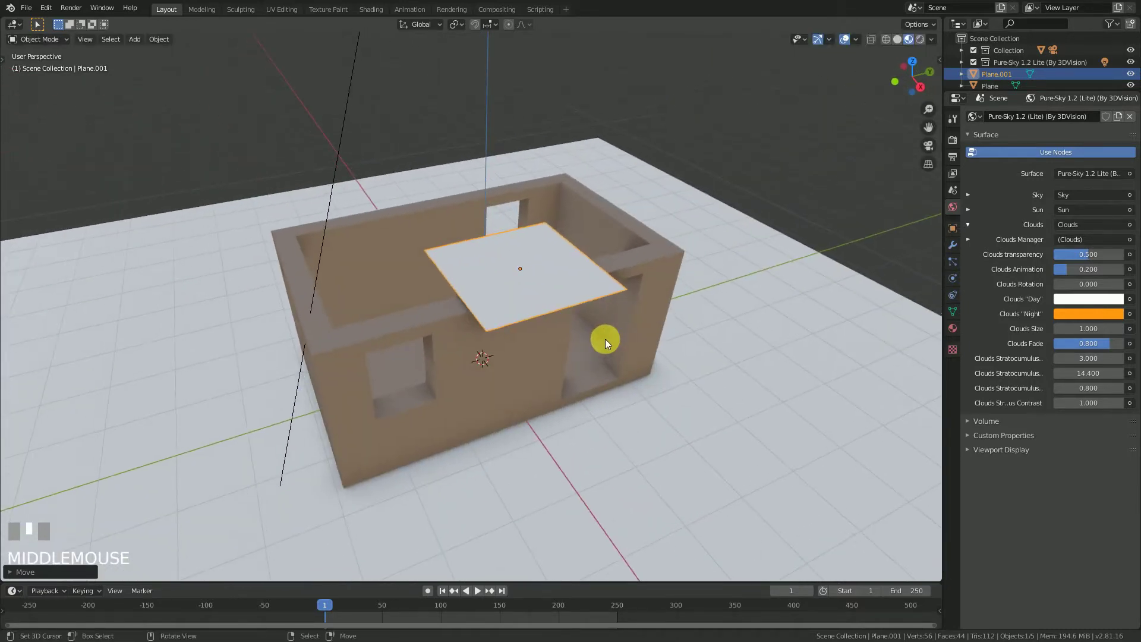
pyautogui.press('g')
pyautogui.press('y')
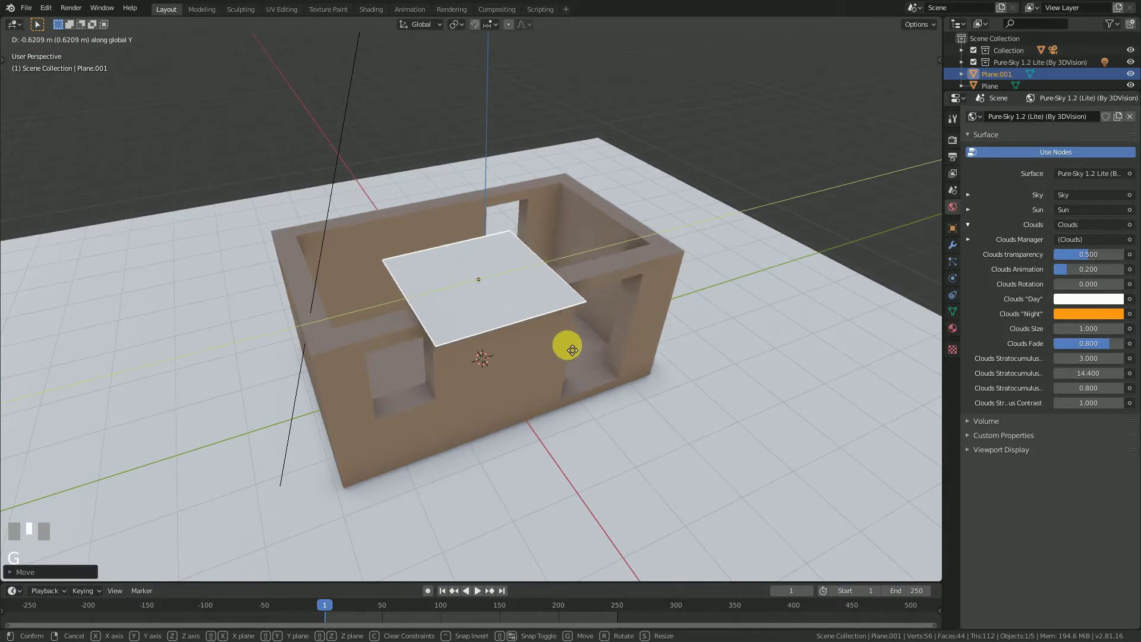
pyautogui.click(562, 347)
# In Edit Mode, select the plane's window-side edge and slide it toward the opposite edge, leaving a narrow strip.
pyautogui.press('Tab')
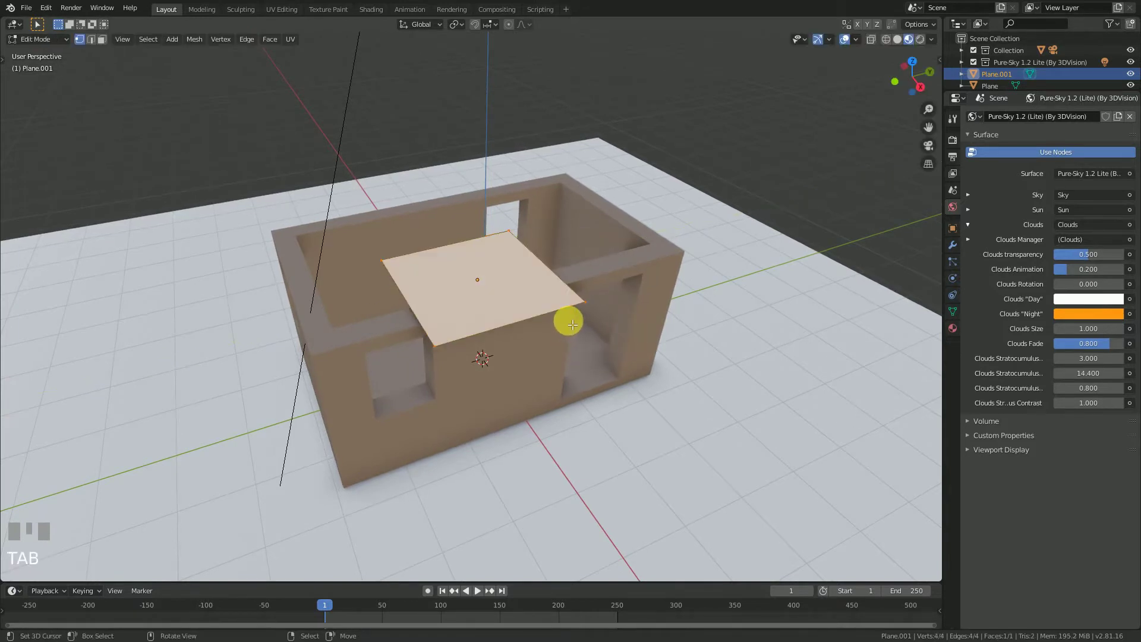
pyautogui.click(91, 39)
pyautogui.rightClick(414, 312)
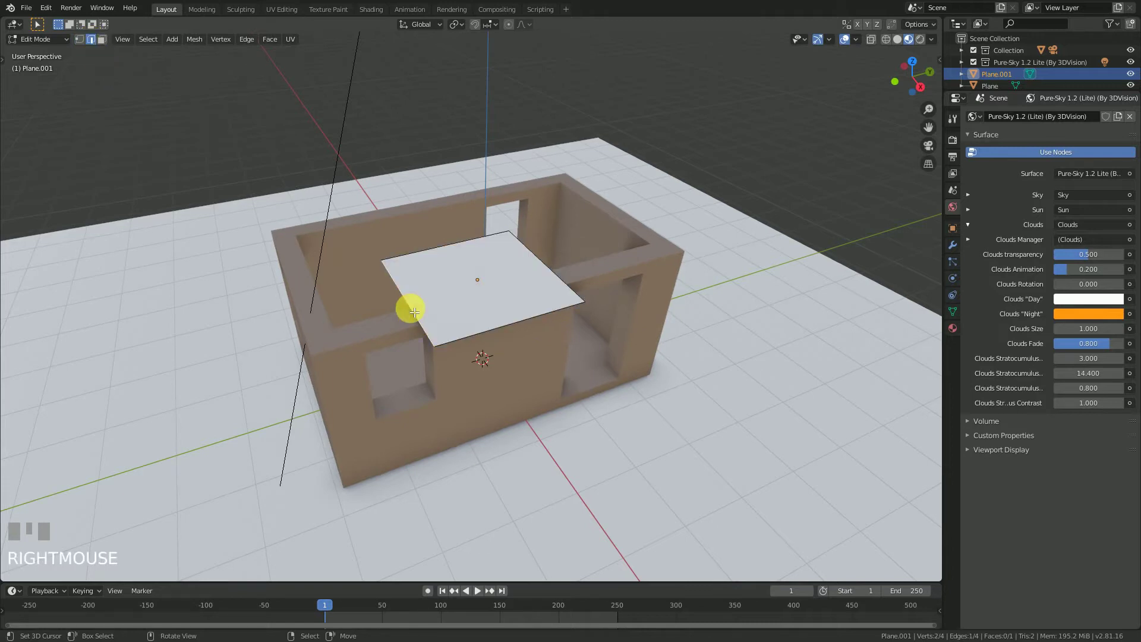
pyautogui.moveTo(434, 311); pyautogui.dragTo(414, 291, button='middle')
pyautogui.press('KP_1')
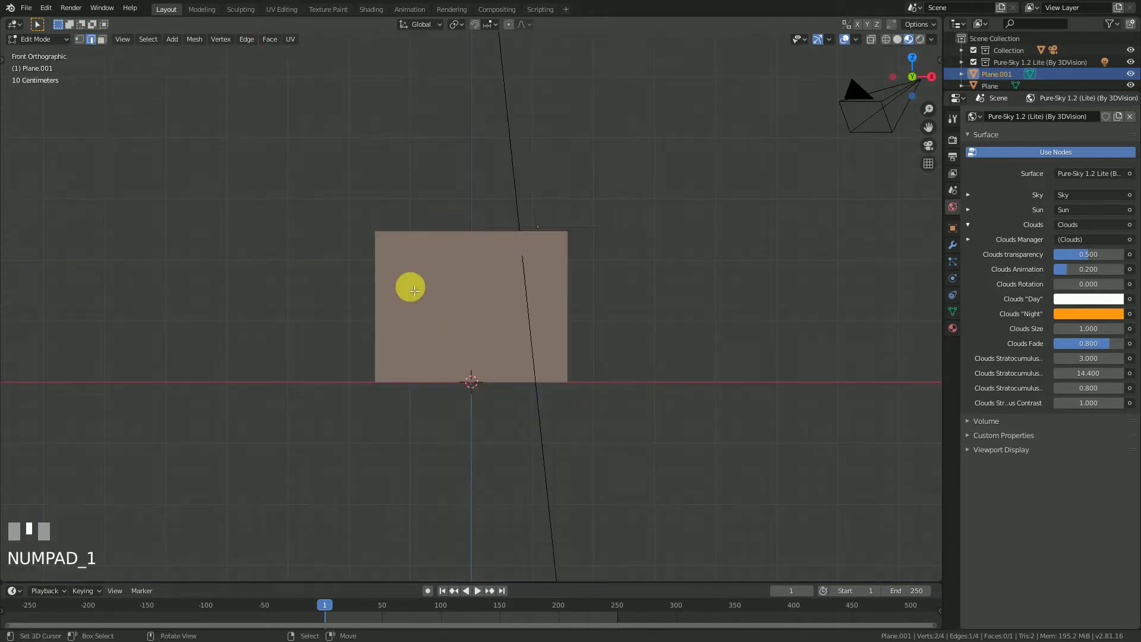
pyautogui.press('KP_3')
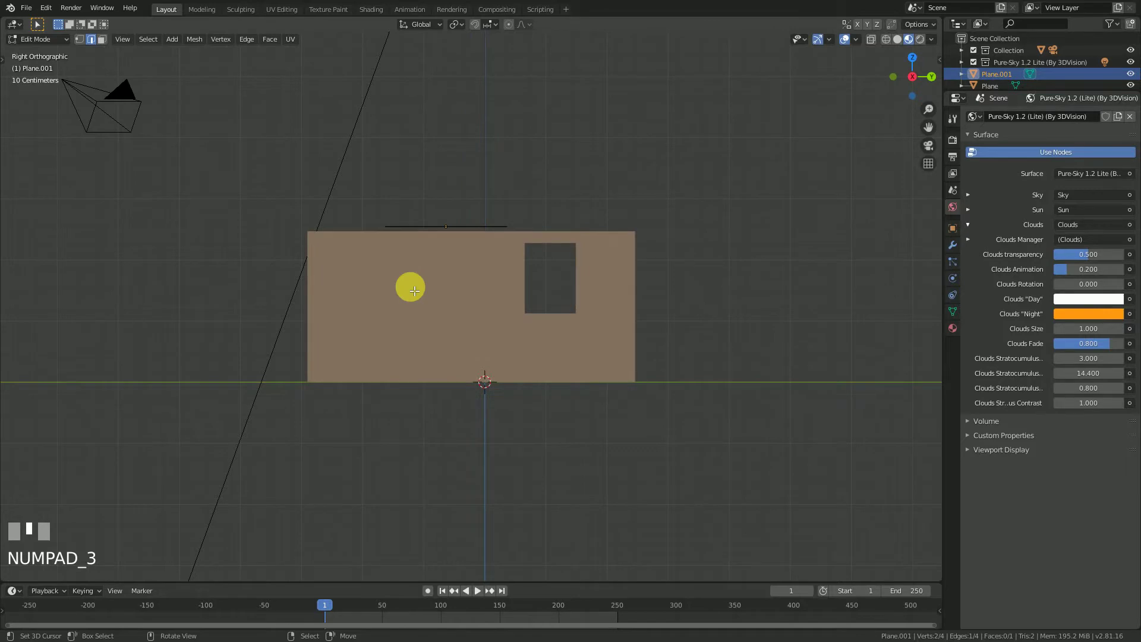
pyautogui.moveTo(414, 291); pyautogui.dragTo(519, 244, button='middle')
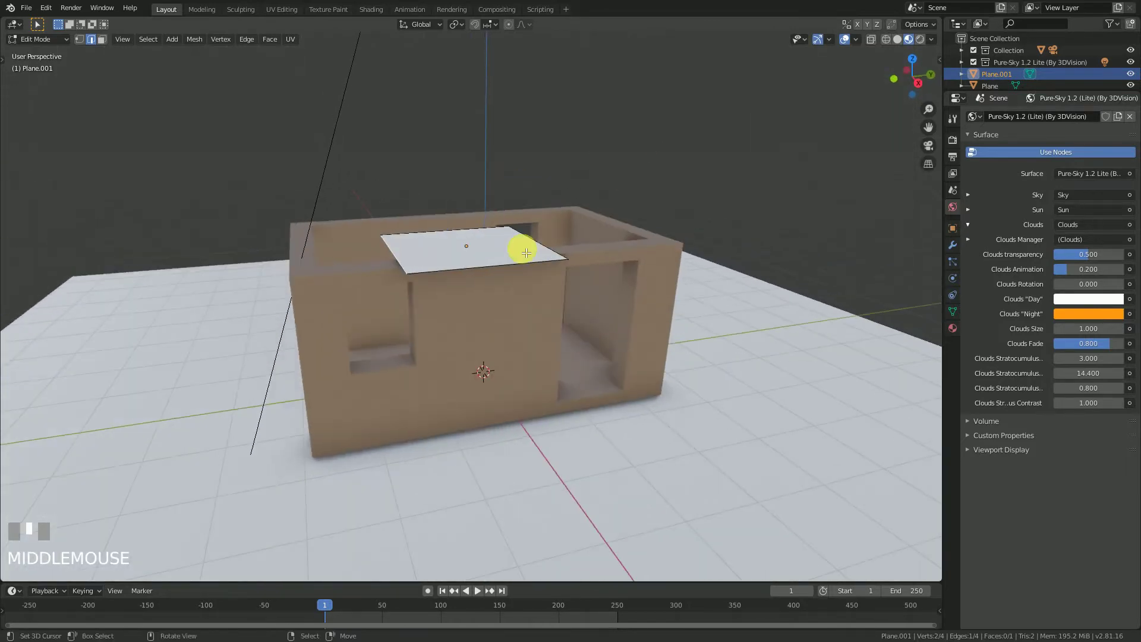
pyautogui.scroll(2, 512, 255)
pyautogui.moveTo(423, 256)
pyautogui.mouseDown(button='middle')
pyautogui.moveTo(392, 238)
pyautogui.moveTo(405, 269)
pyautogui.mouseUp(button='middle')
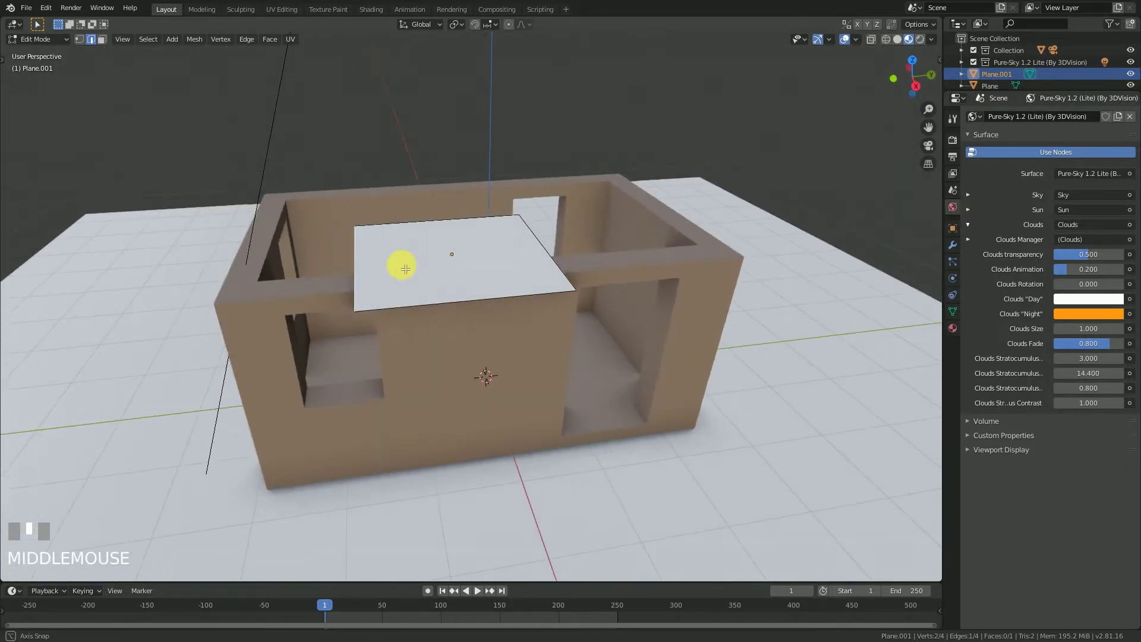
pyautogui.press('g')
pyautogui.press('g')
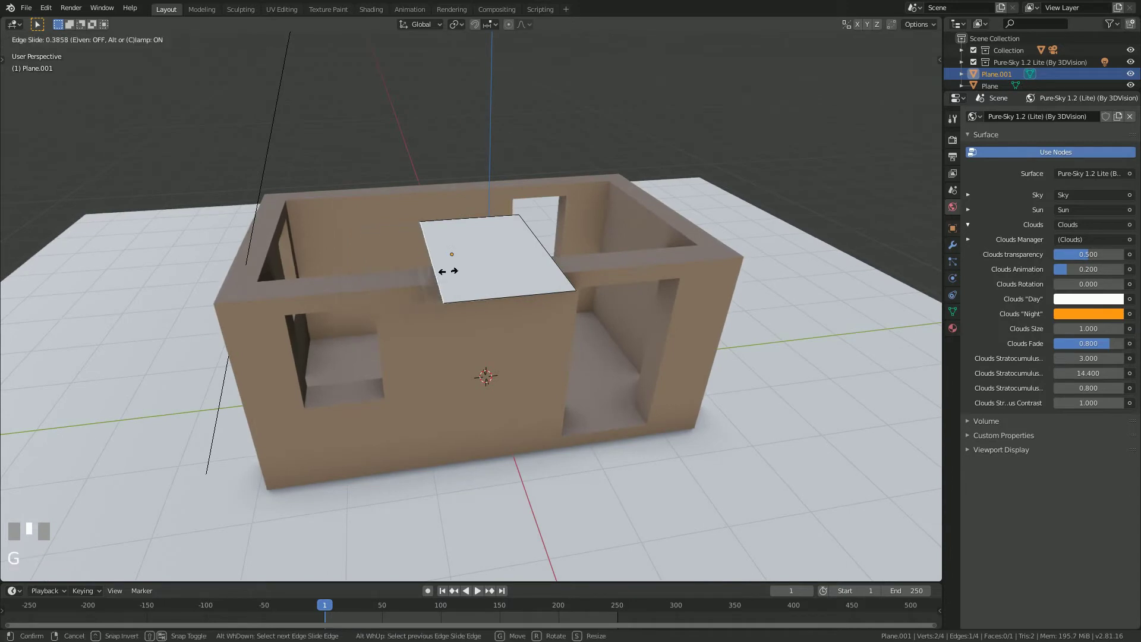
pyautogui.click(496, 271)
# Lower the strip's selected edge about 0.14 m along Z to give it a gentle slope.
pyautogui.moveTo(523, 258); pyautogui.dragTo(539, 249, button='middle')
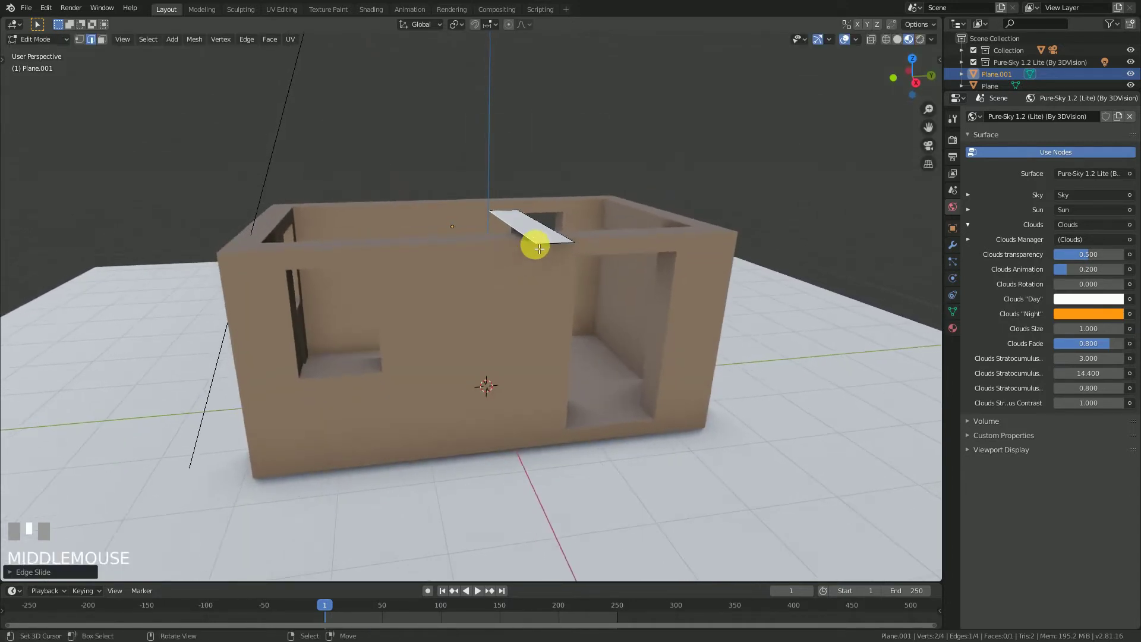
pyautogui.press('g')
pyautogui.press('z')
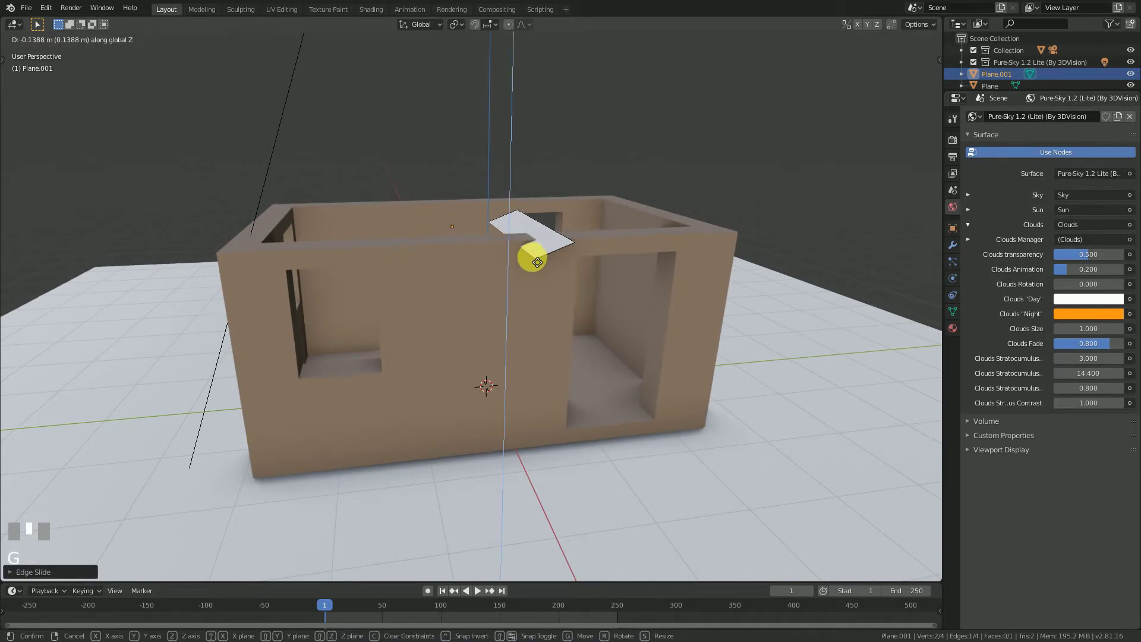
pyautogui.click(537, 262)
# Extrude the lowered edge downward along Z and shift it about 0.4 m along negative Y to form a steeper slope.
pyautogui.press('e')
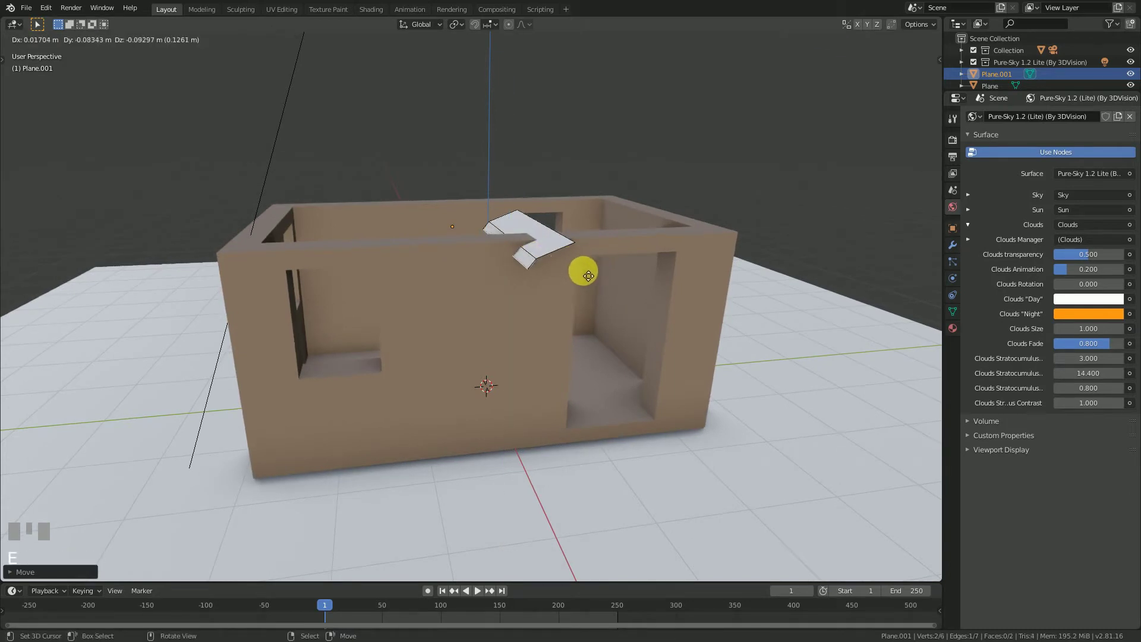
pyautogui.press('z')
pyautogui.click(556, 289)
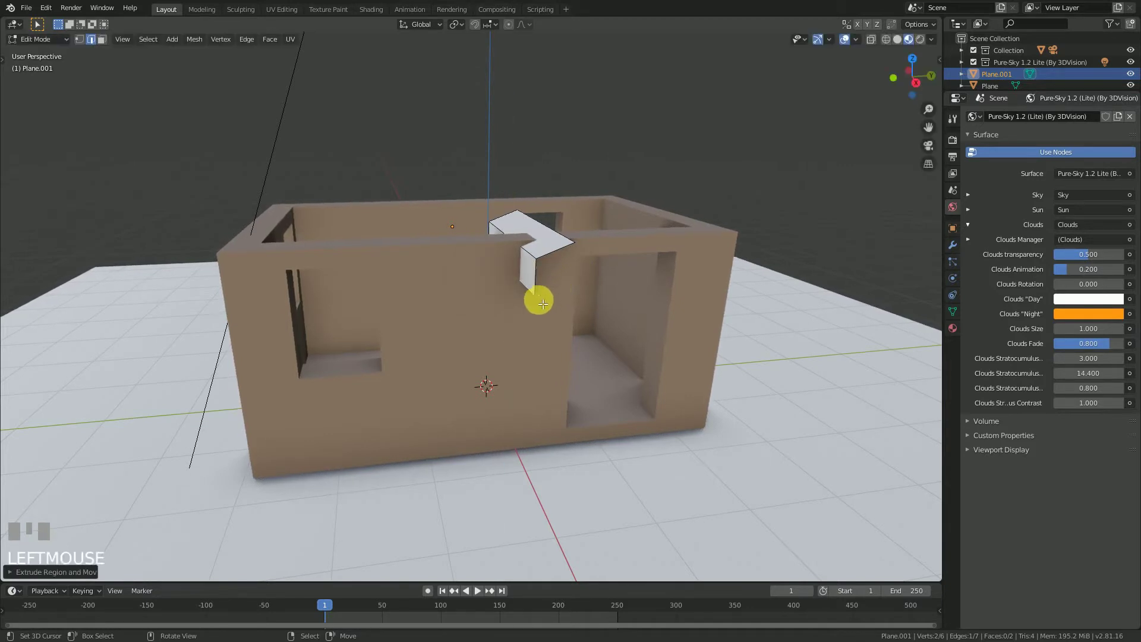
pyautogui.moveTo(537, 298); pyautogui.dragTo(555, 309, button='middle')
pyautogui.press('g')
pyautogui.press('y')
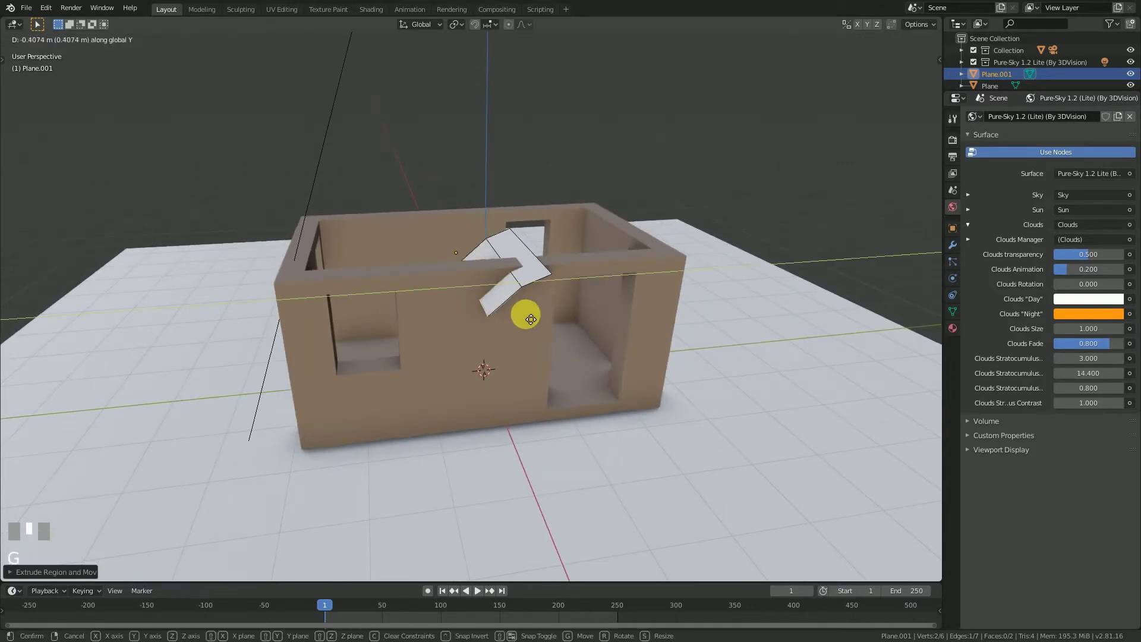
pyautogui.click(526, 312)
# Extrude the bottom edge of the slope along negative Y to form a short horizontal section.
pyautogui.moveTo(522, 311); pyautogui.dragTo(453, 257, button='middle')
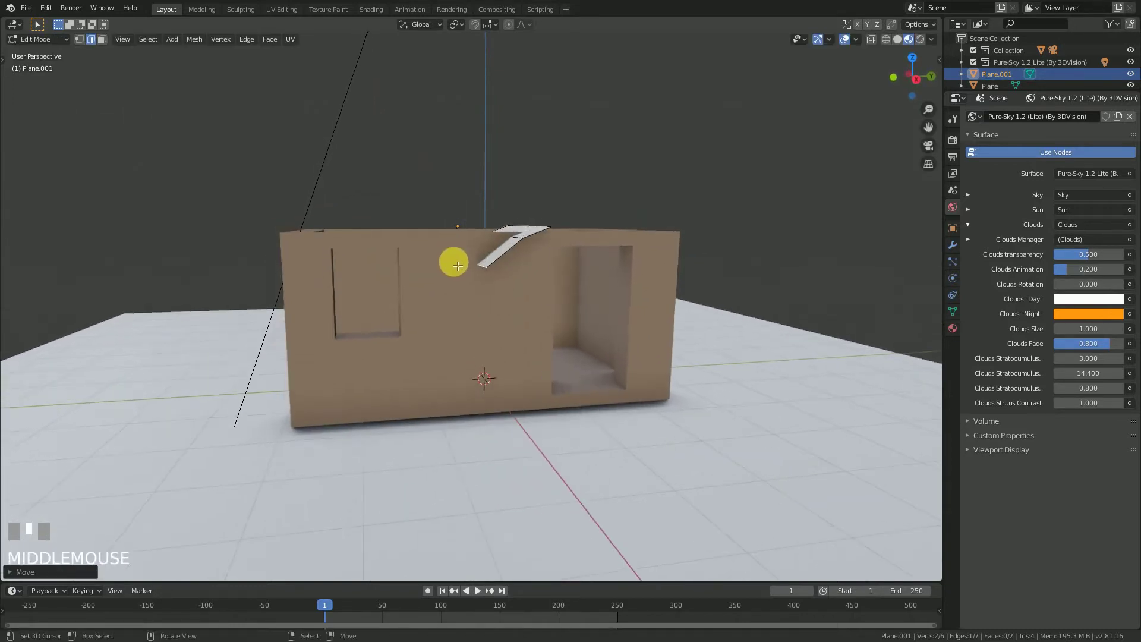
pyautogui.press('e')
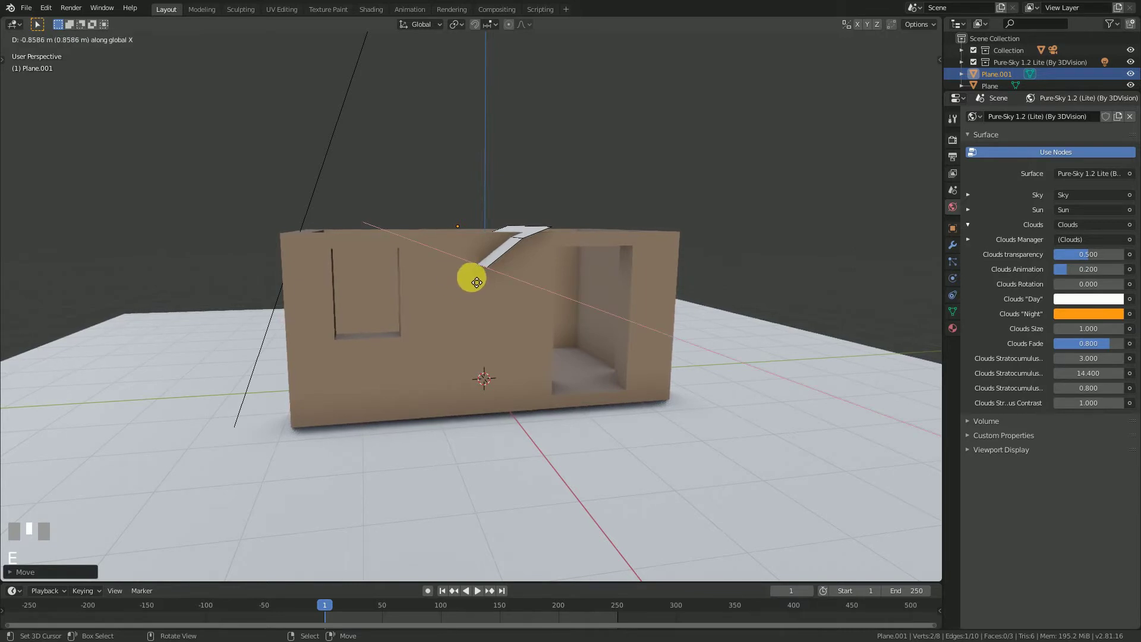
pyautogui.press('y')
pyautogui.click(457, 275)
pyautogui.moveTo(456, 274)
pyautogui.mouseDown(button='middle')
pyautogui.moveTo(435, 264)
pyautogui.moveTo(447, 273)
pyautogui.mouseUp(button='middle')
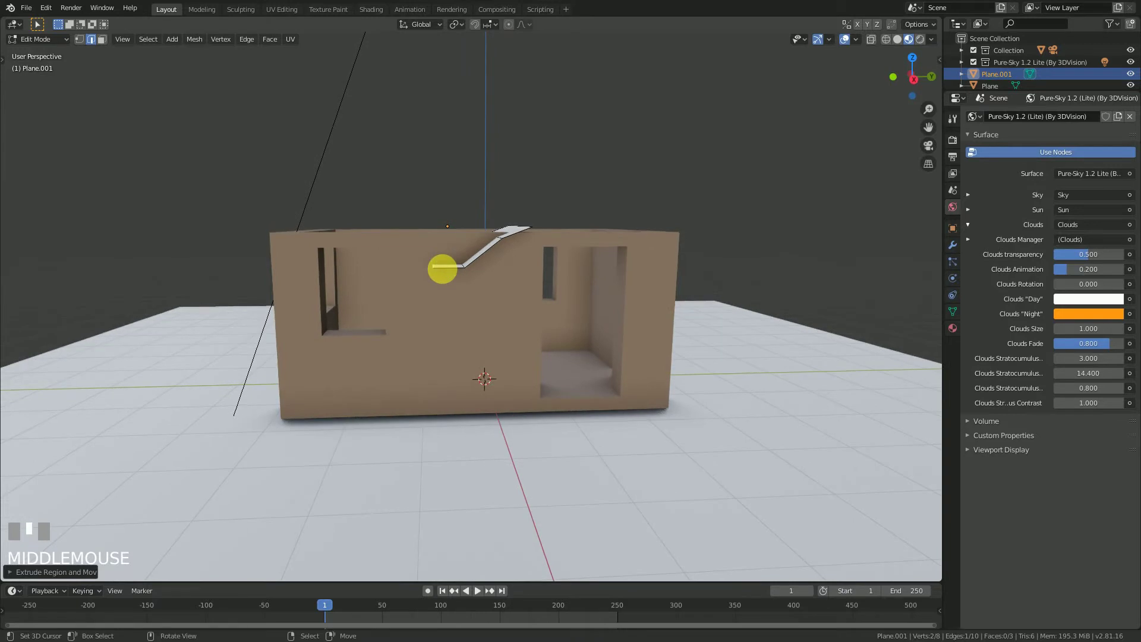
pyautogui.press('g')
pyautogui.rightClick(445, 266)
# Extrude the end edge about 0.27 m upward along Z and shift it along negative Y to form a rising slope.
pyautogui.press('e')
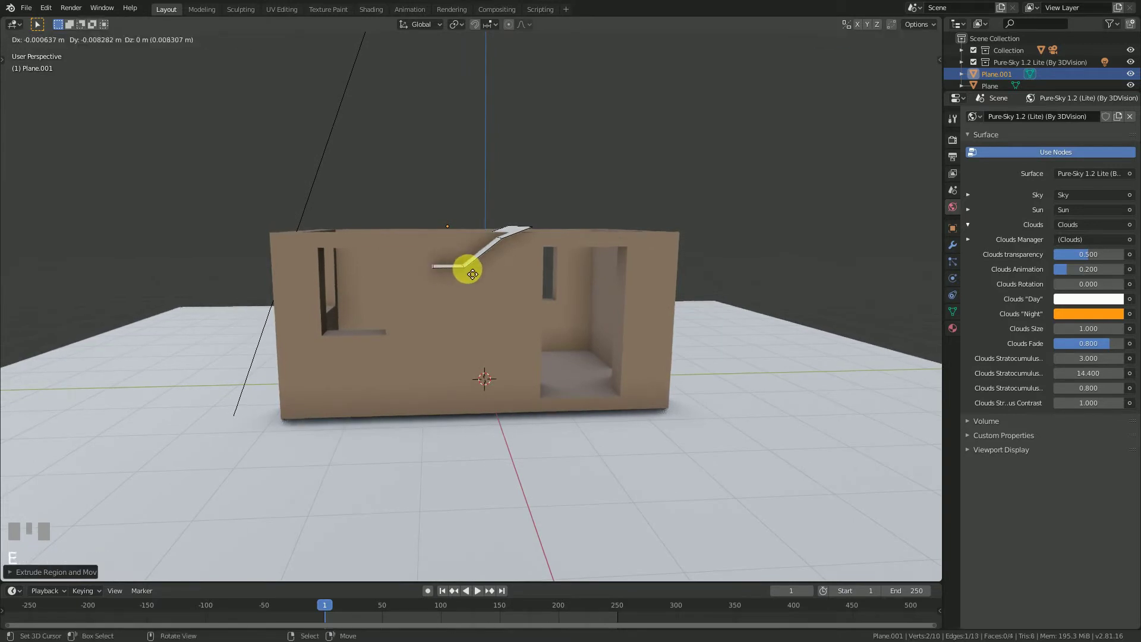
pyautogui.press('z')
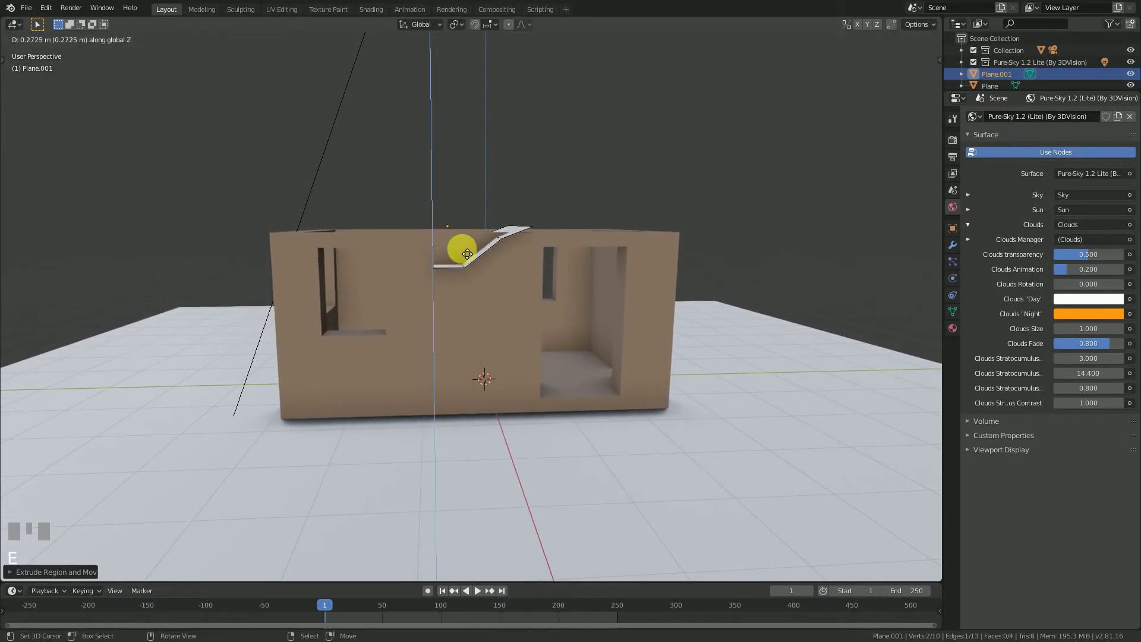
pyautogui.click(468, 254)
pyautogui.moveTo(469, 251); pyautogui.dragTo(487, 270, button='middle')
pyautogui.press('g')
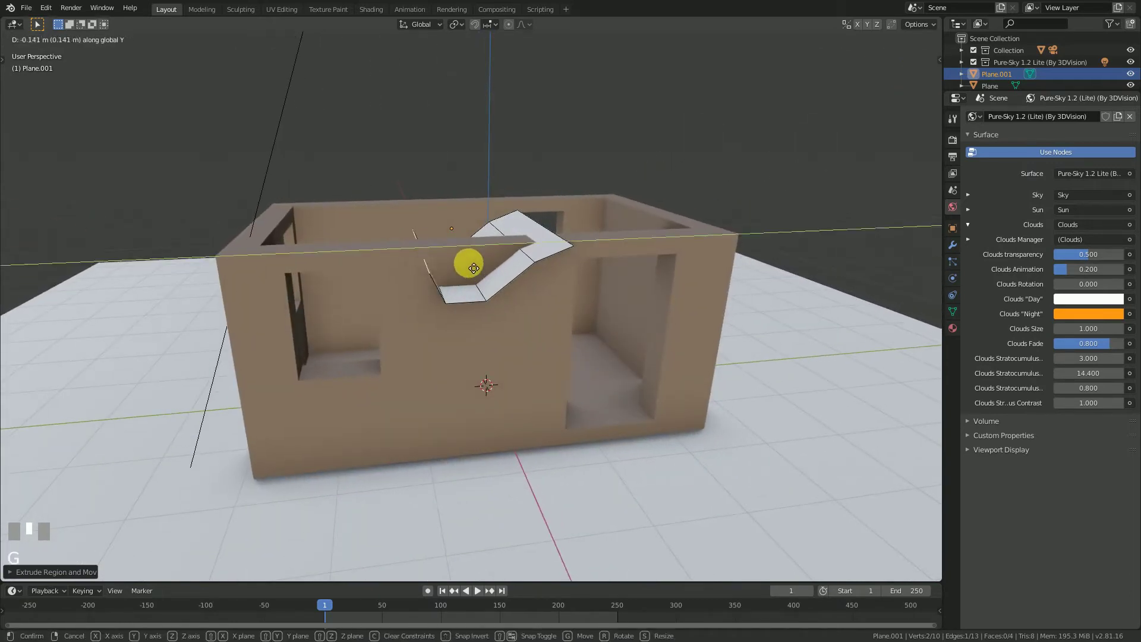
pyautogui.click(479, 269)
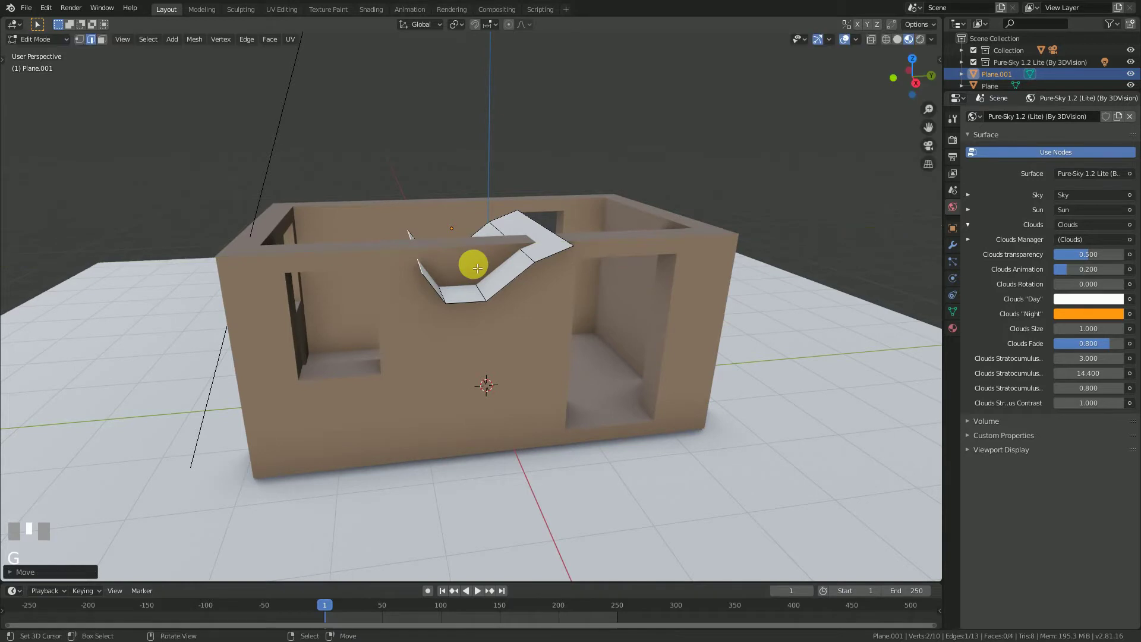
# Extrude the top edge of the rising slope along negative Y to form a short flat ledge.
pyautogui.moveTo(471, 262); pyautogui.dragTo(447, 247, button='middle')
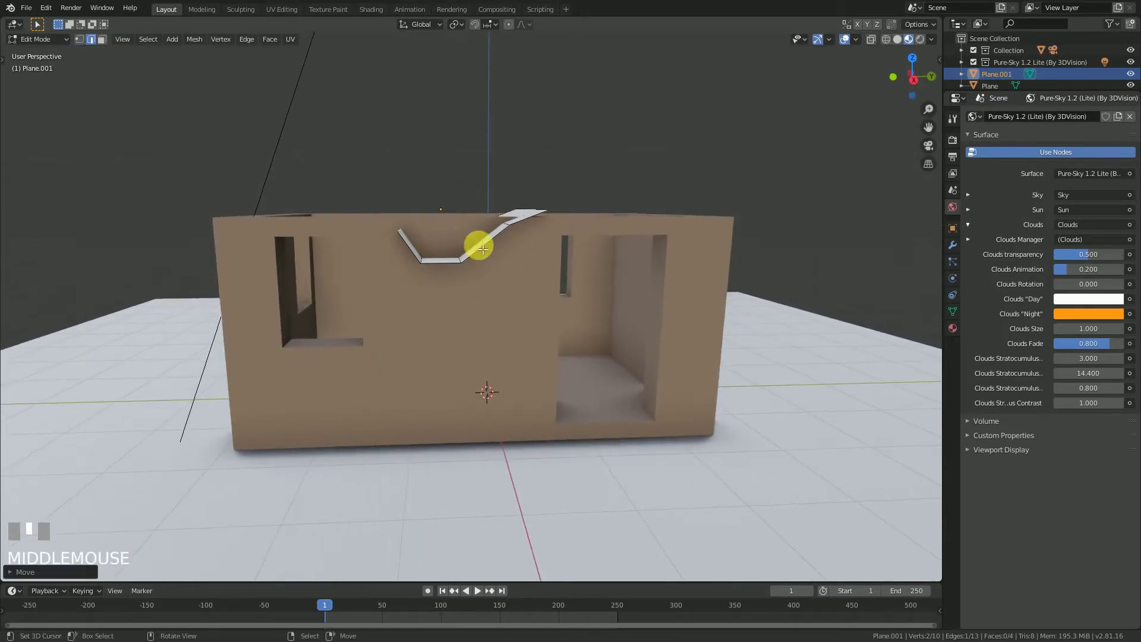
pyautogui.press('e')
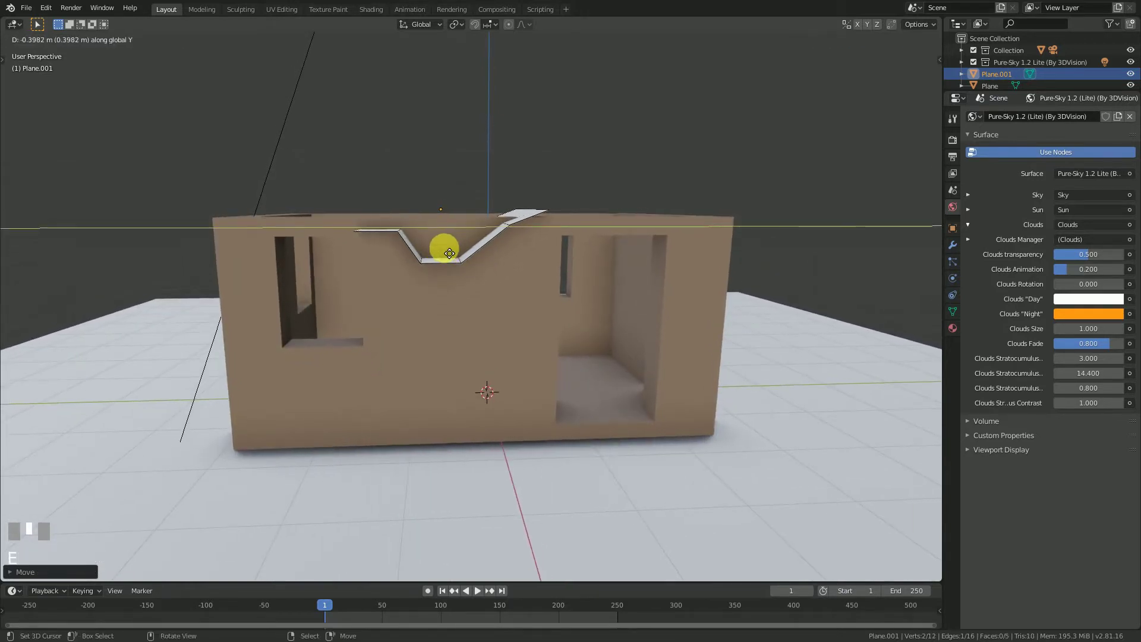
pyautogui.click(461, 253)
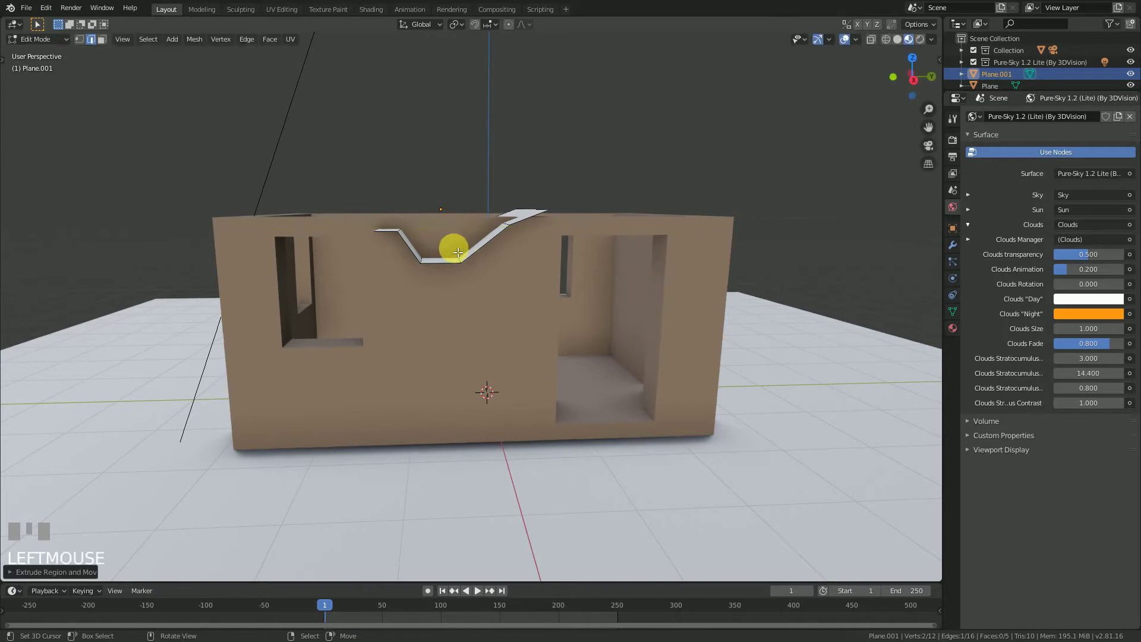
# Extrude the ledge's end edge upward above the wall top and shift it outward to form a steep final slope.
pyautogui.press('e')
pyautogui.click(454, 238)
pyautogui.moveTo(438, 225); pyautogui.dragTo(510, 301, button='middle')
pyautogui.press('g')
pyautogui.click(428, 235)
pyautogui.scroll(-2, 456, 308)
# Select the whole linked strip, duplicate it in top view and place the copy across the opposite long wall.
pyautogui.rightClick(515, 318)
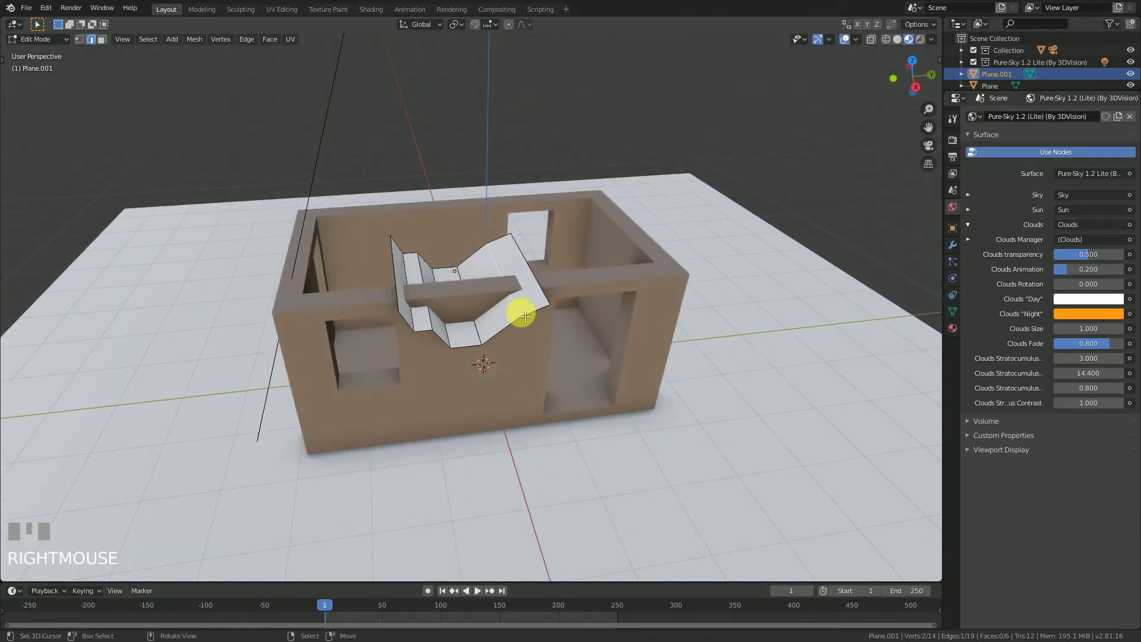
pyautogui.moveTo(507, 296); pyautogui.dragTo(536, 296, button='middle')
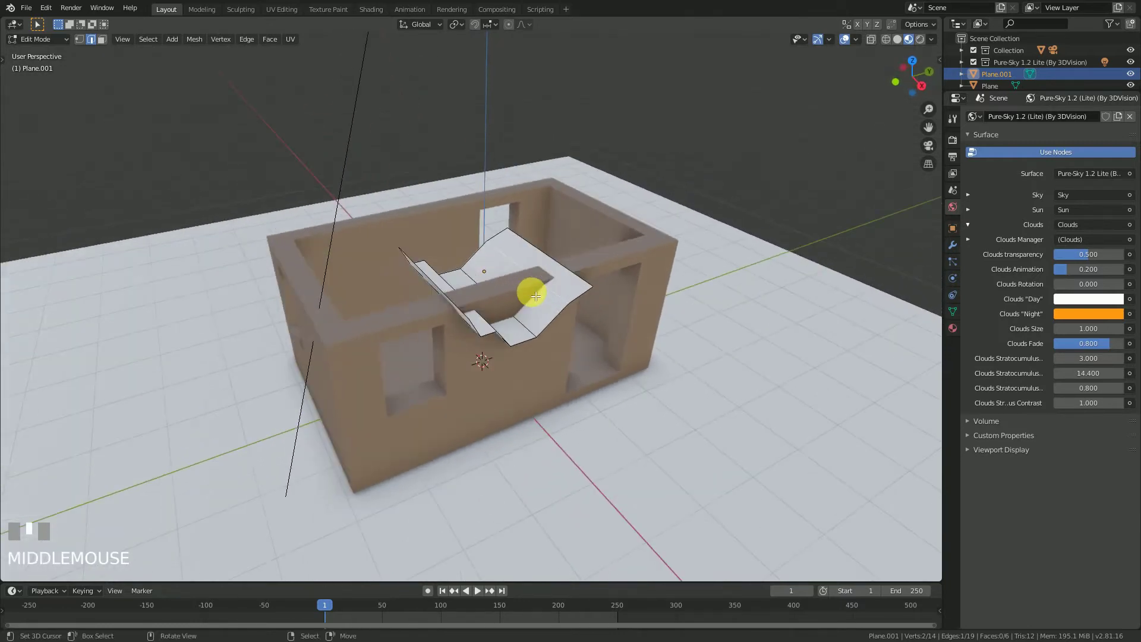
pyautogui.scroll(2, 540, 295)
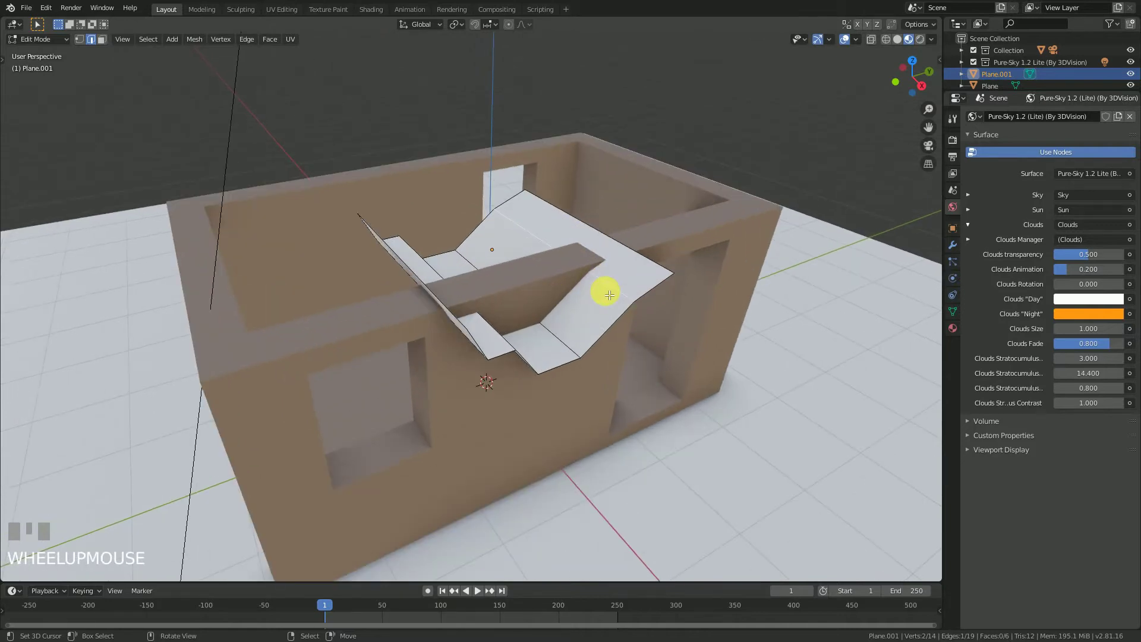
pyautogui.hotkey('ctrl', 'l')
pyautogui.moveTo(598, 294)
pyautogui.mouseDown(button='middle')
pyautogui.moveTo(520, 298)
pyautogui.moveTo(588, 311)
pyautogui.mouseUp(button='middle')
pyautogui.press('KP_7')
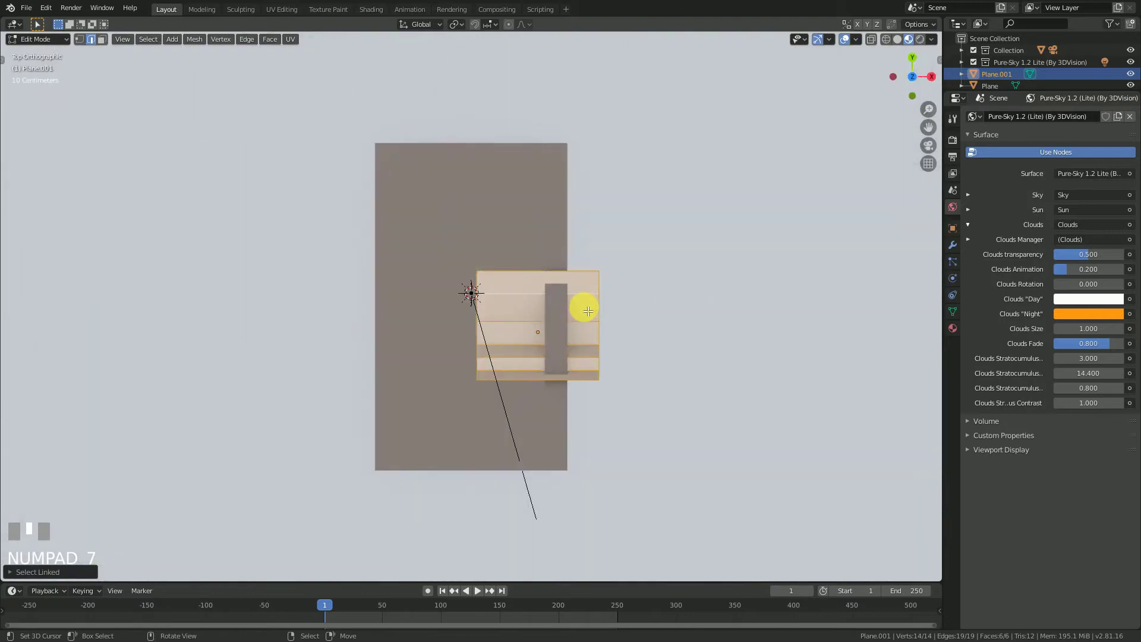
pyautogui.hotkey('shift', 'd')
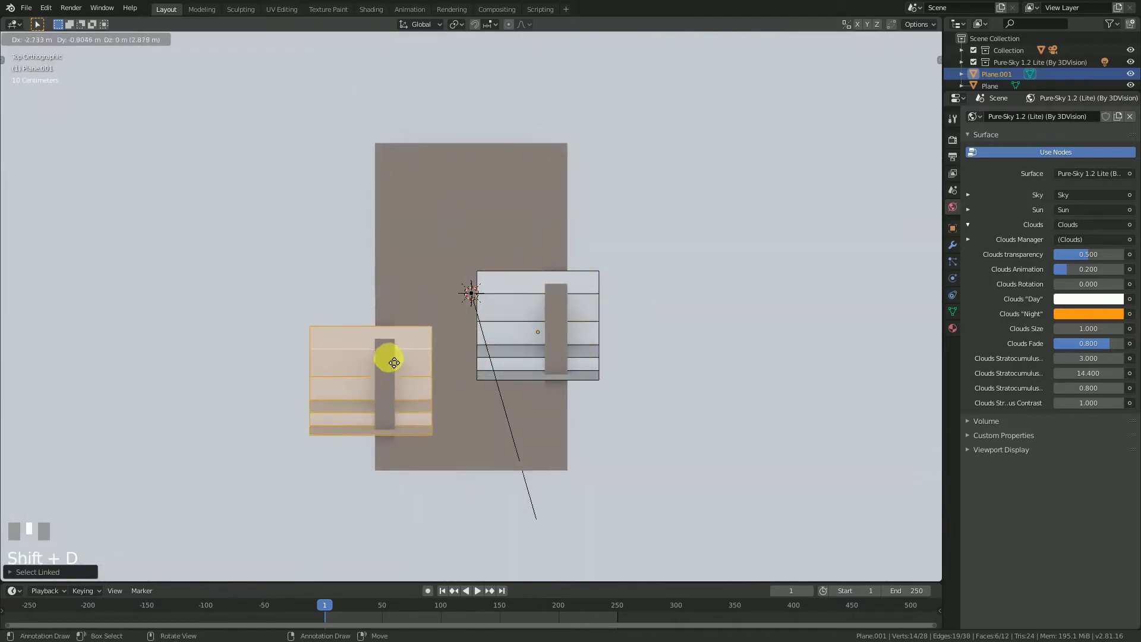
pyautogui.click(403, 360)
pyautogui.moveTo(574, 428); pyautogui.dragTo(520, 296, button='middle')
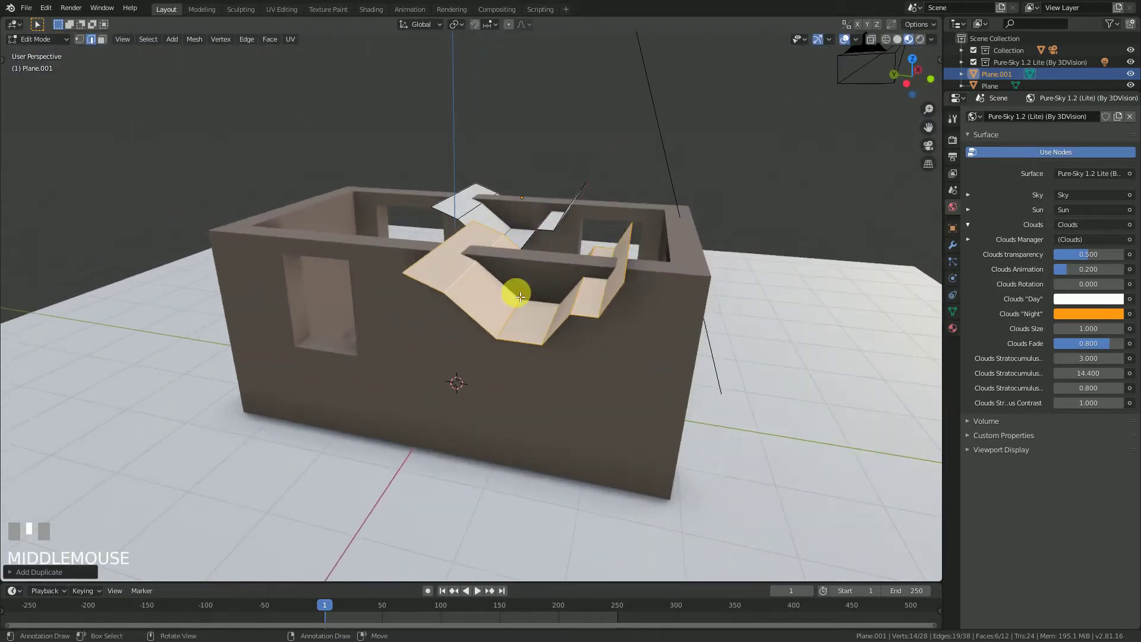
# Select the whole linked strip copy on the near long wall and stretch it along Y and Z.
pyautogui.rightClick(472, 265)
pyautogui.moveTo(473, 264); pyautogui.dragTo(628, 308, button='middle')
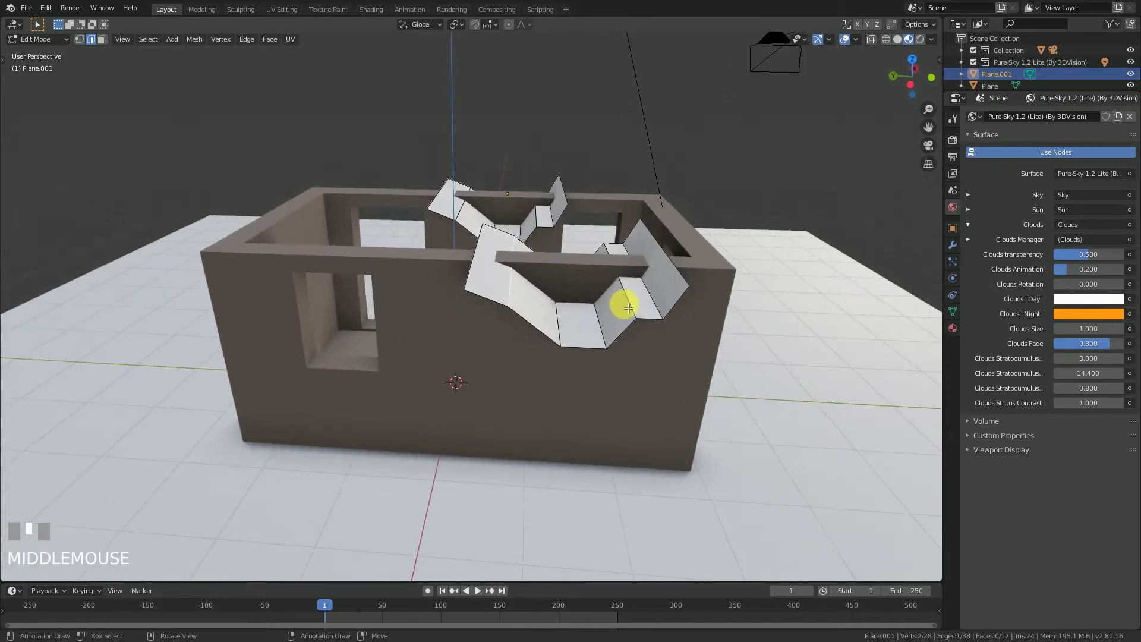
pyautogui.press('l')
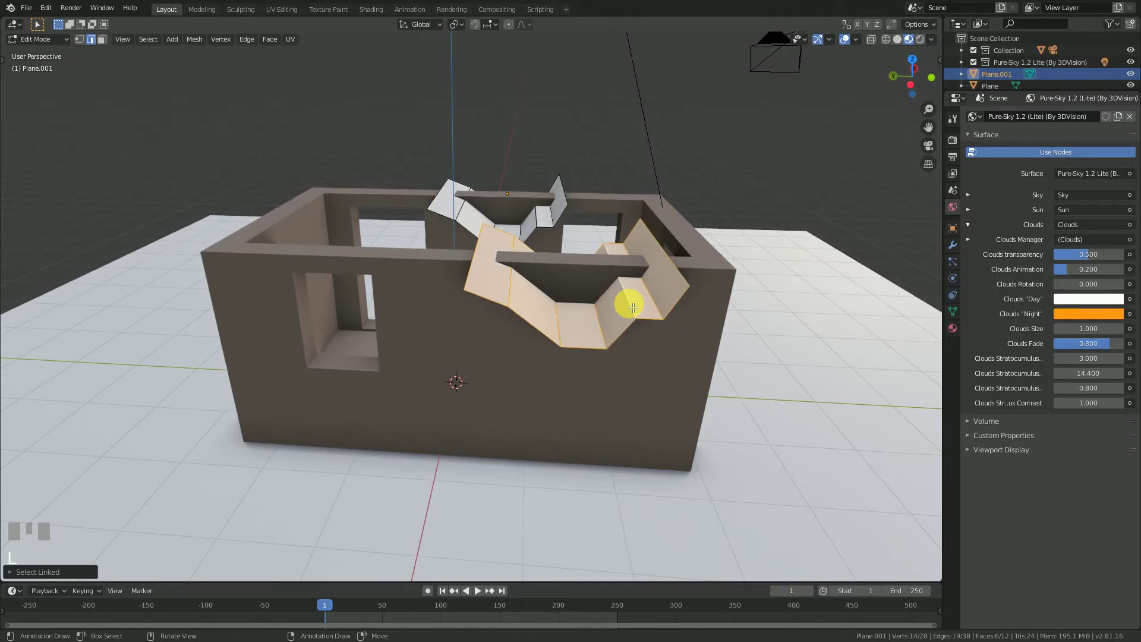
pyautogui.press('s')
pyautogui.press('y')
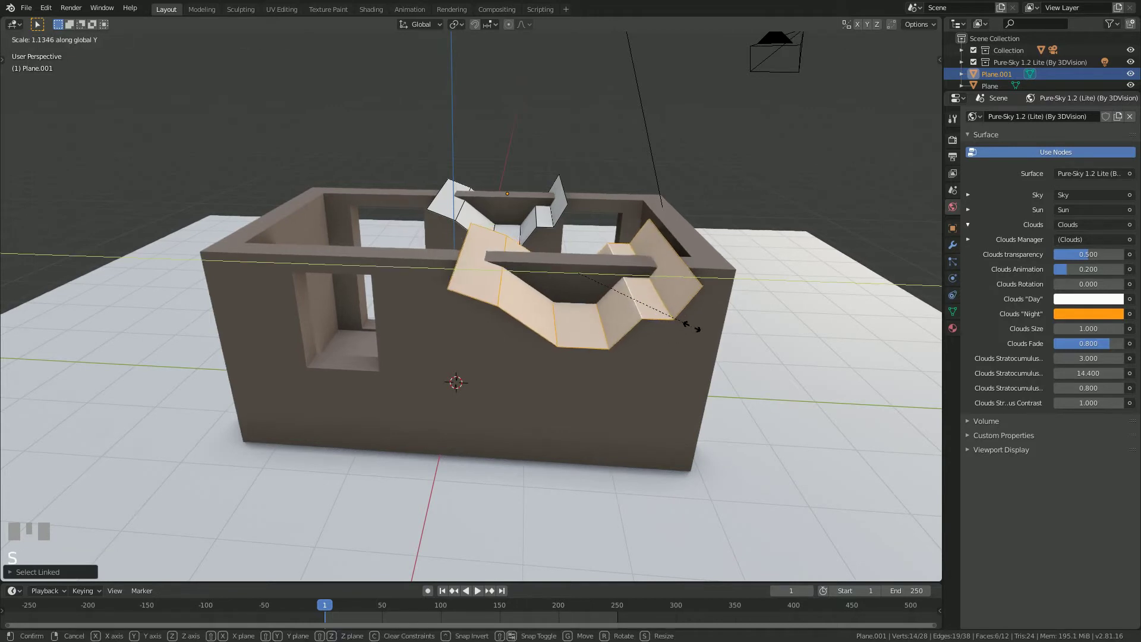
pyautogui.click(702, 326)
pyautogui.press('s')
pyautogui.press('z')
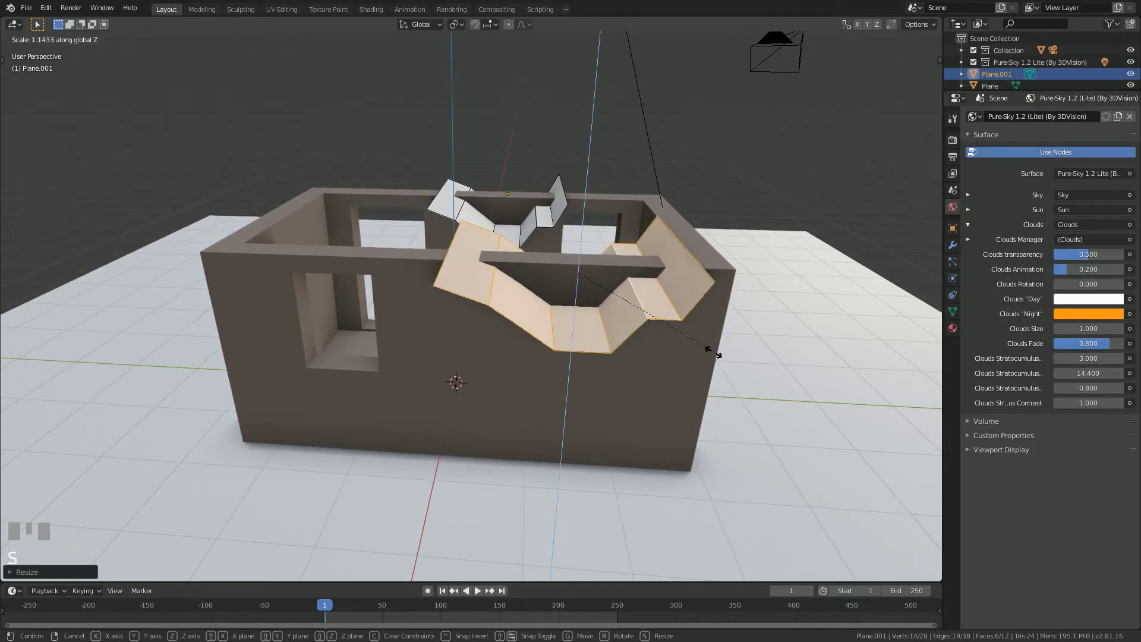
pyautogui.click(622, 339)
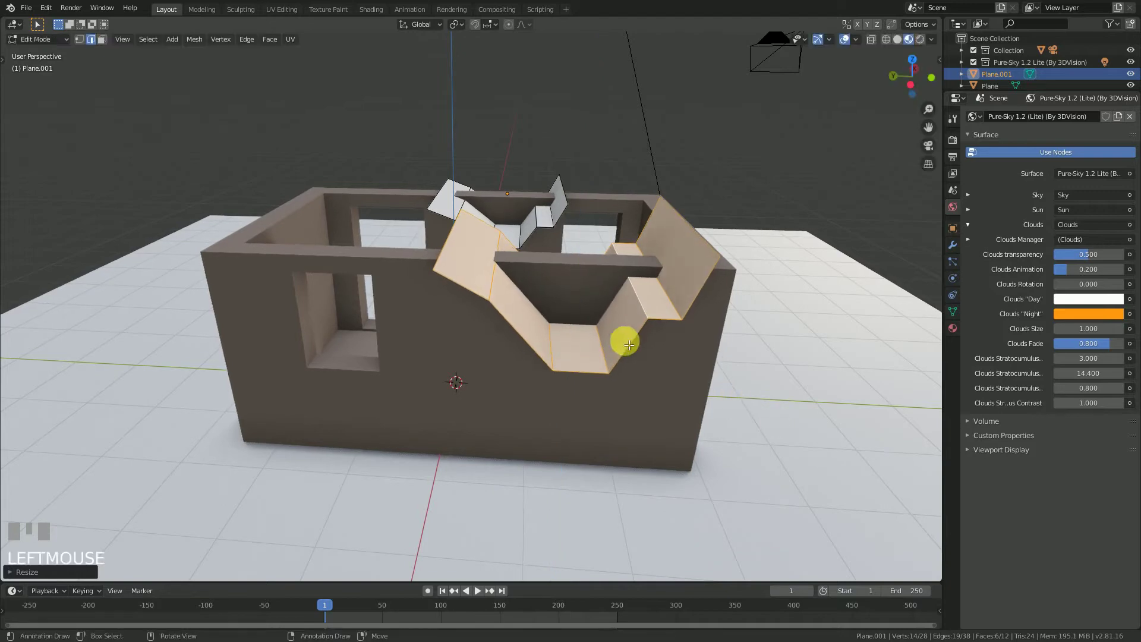
pyautogui.moveTo(622, 339); pyautogui.dragTo(670, 333, button='middle')
pyautogui.press('s')
pyautogui.press('y')
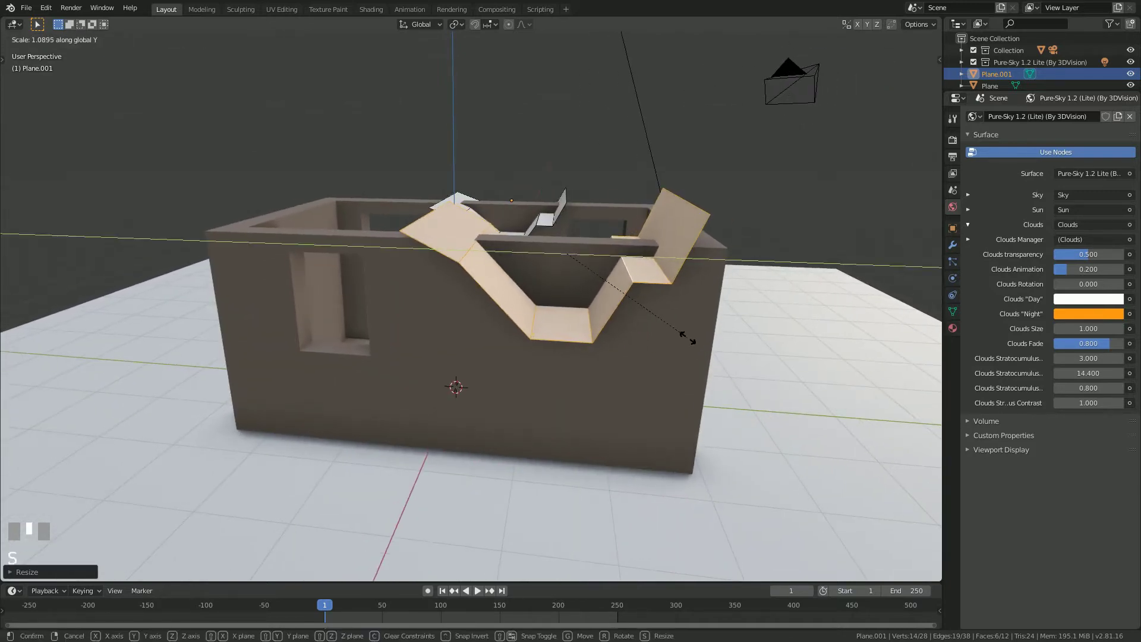
pyautogui.click(692, 339)
# Rotate the strip copy 180° about Z and shift it along Y toward the window.
pyautogui.press('r')
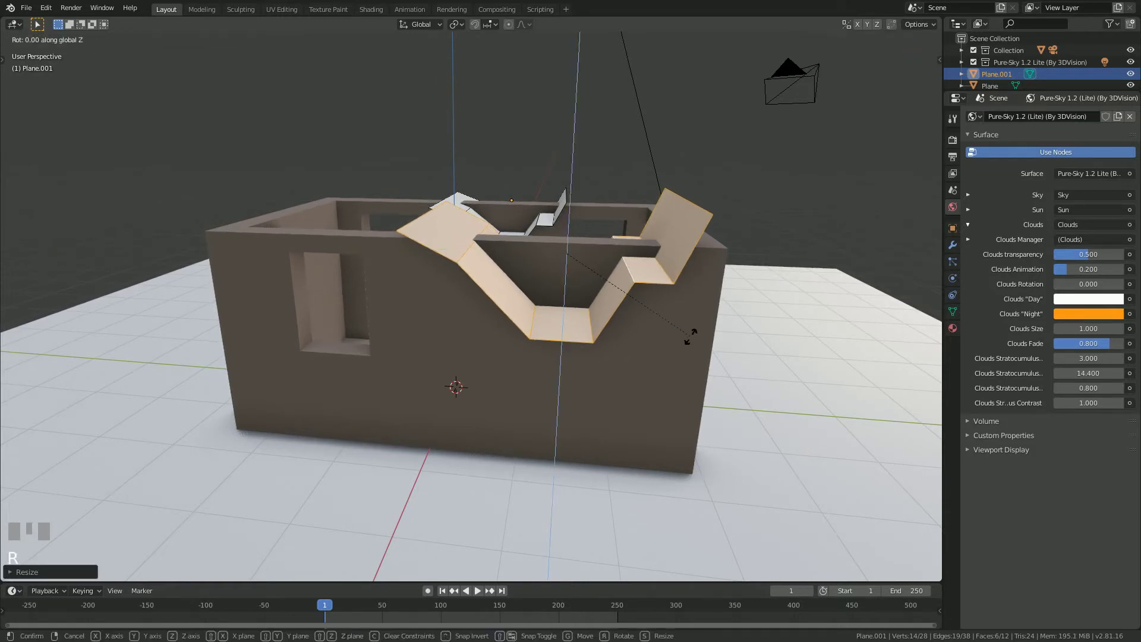
pyautogui.click(695, 341)
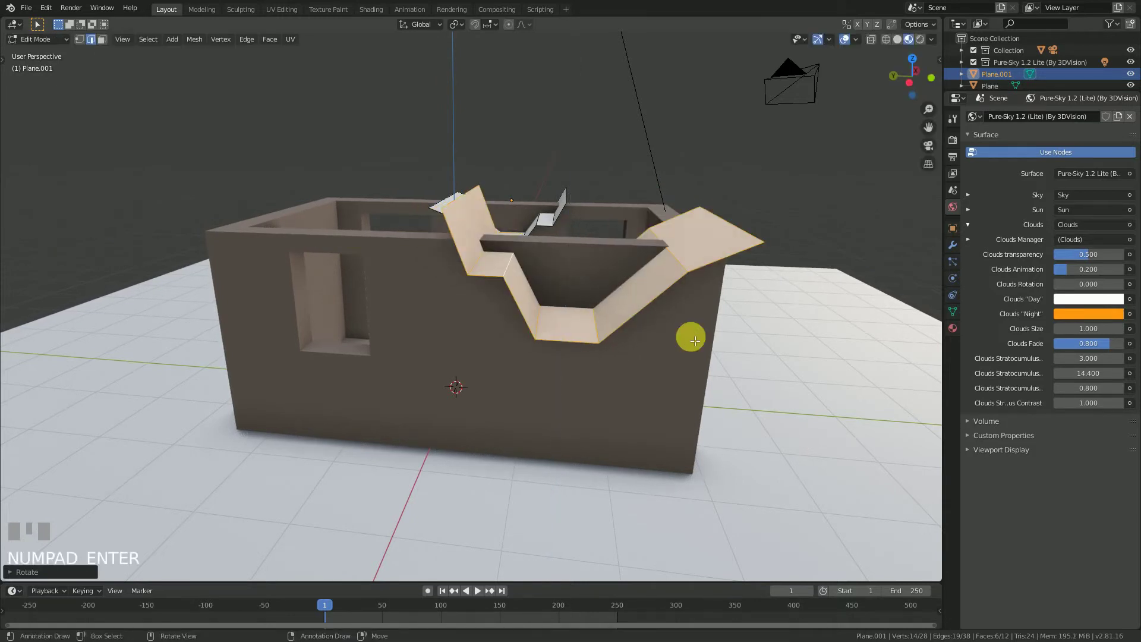
pyautogui.press('g')
pyautogui.press('y')
pyautogui.click(537, 291)
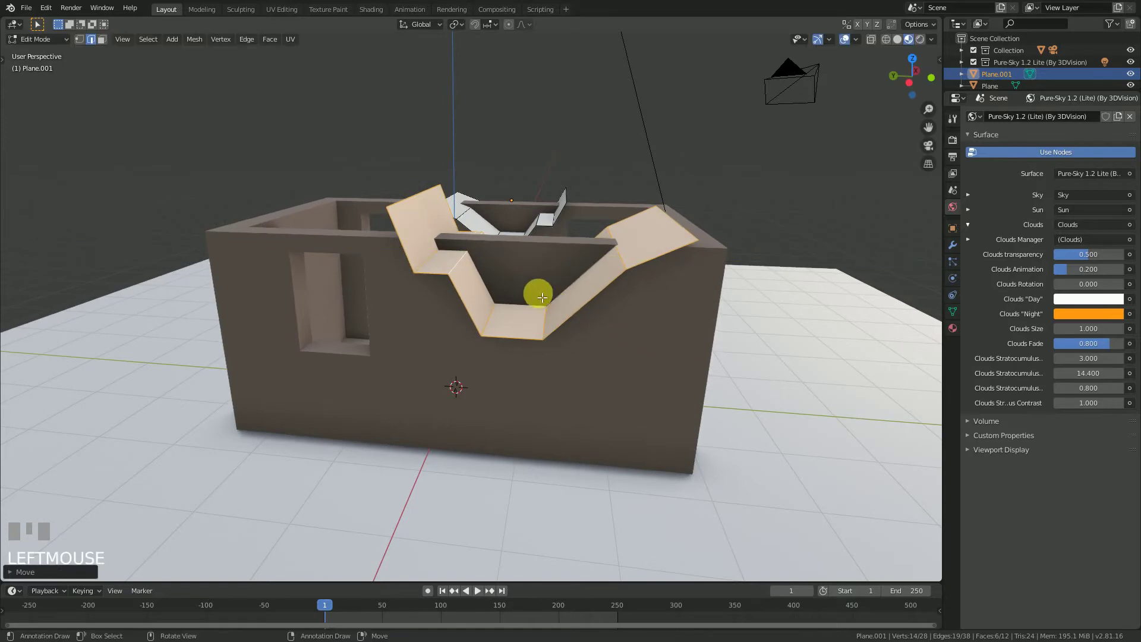
# Move the edge between the flat bottom and the long slope about 0.26 m along negative Y and raise it along Z.
pyautogui.moveTo(537, 290)
pyautogui.mouseDown(button='middle')
pyautogui.moveTo(566, 286)
pyautogui.moveTo(512, 287)
pyautogui.moveTo(540, 295)
pyautogui.moveTo(550, 278)
pyautogui.moveTo(543, 293)
pyautogui.mouseUp(button='middle')
pyautogui.rightClick(559, 304)
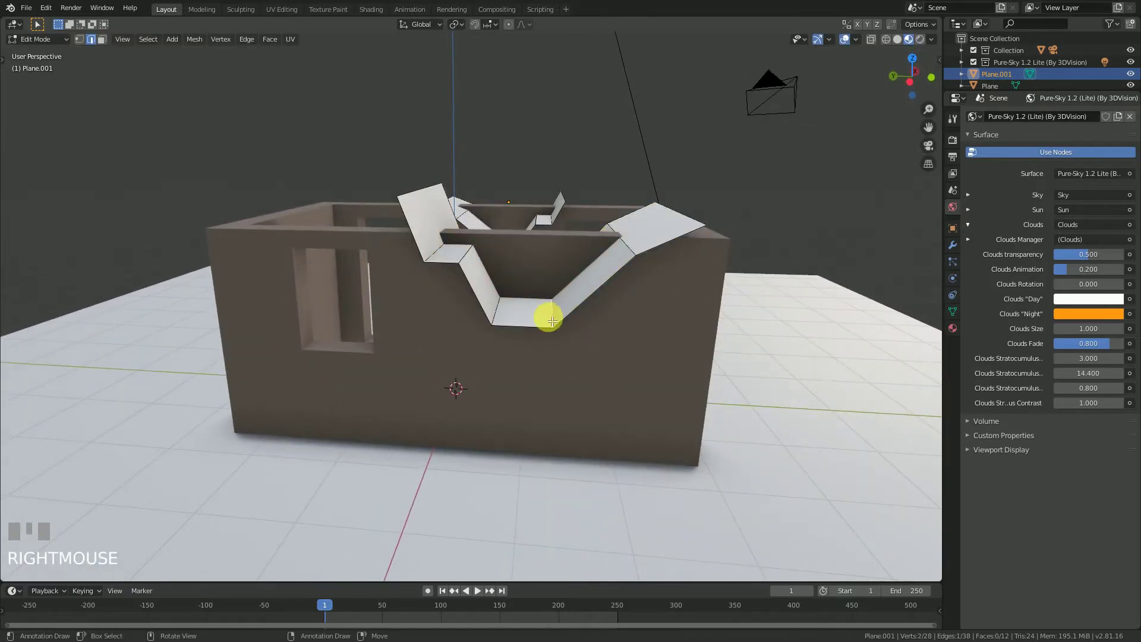
pyautogui.press('g')
pyautogui.press('y')
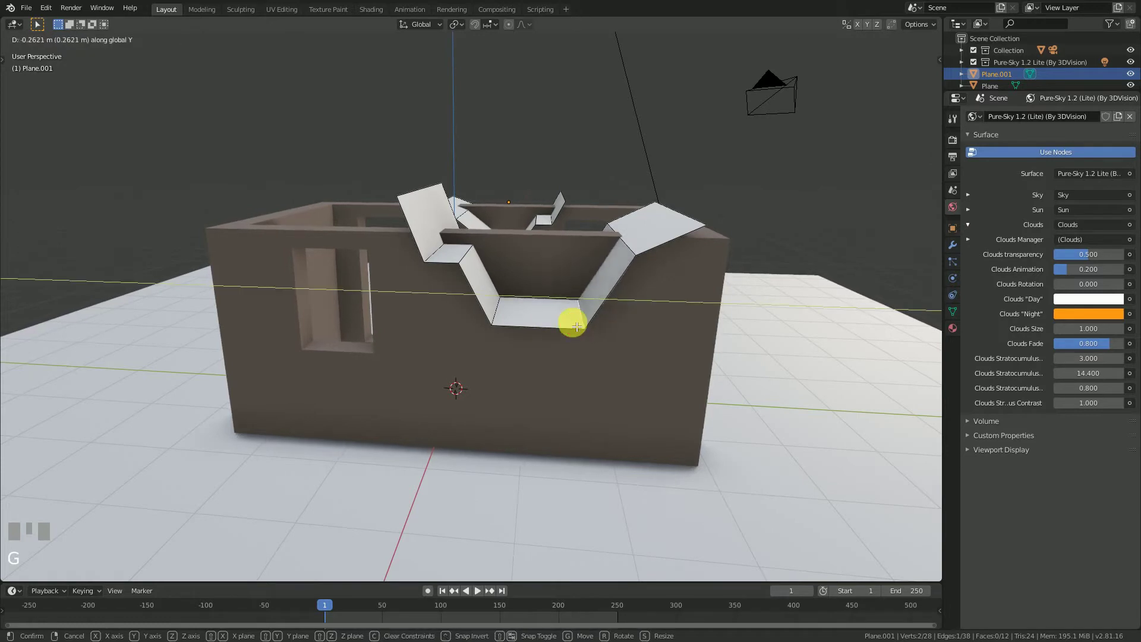
pyautogui.click(576, 324)
pyautogui.press('g')
pyautogui.press('z')
pyautogui.click(566, 301)
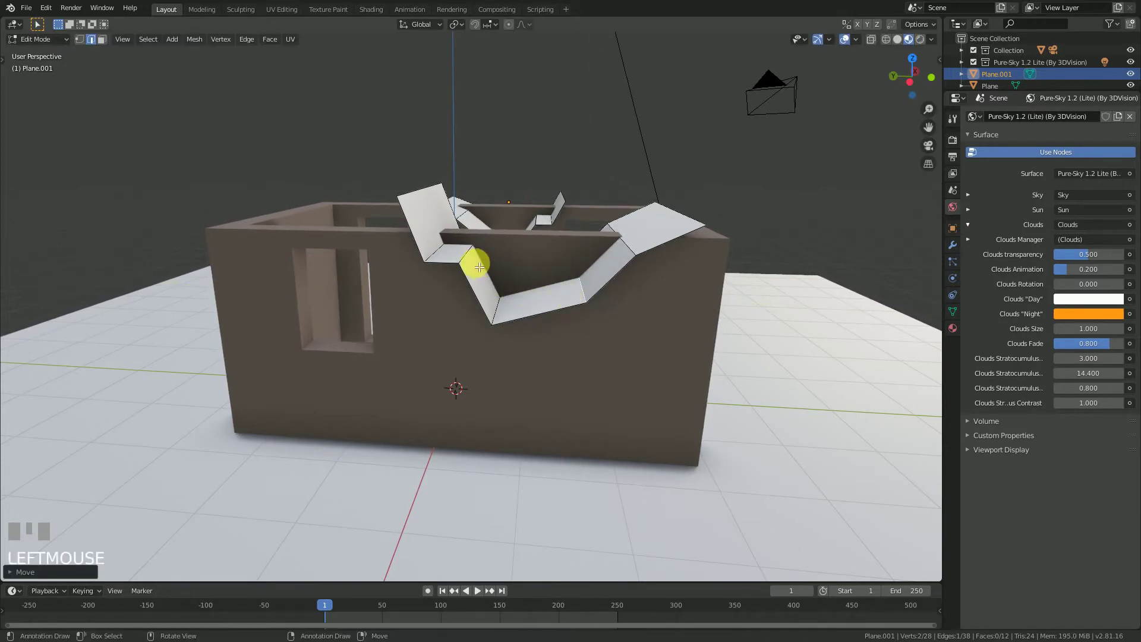
# Lower the ledge's inner edge along Z and the strip's end edge on the window side by about 0.33 m.
pyautogui.rightClick(472, 256)
pyautogui.press('g')
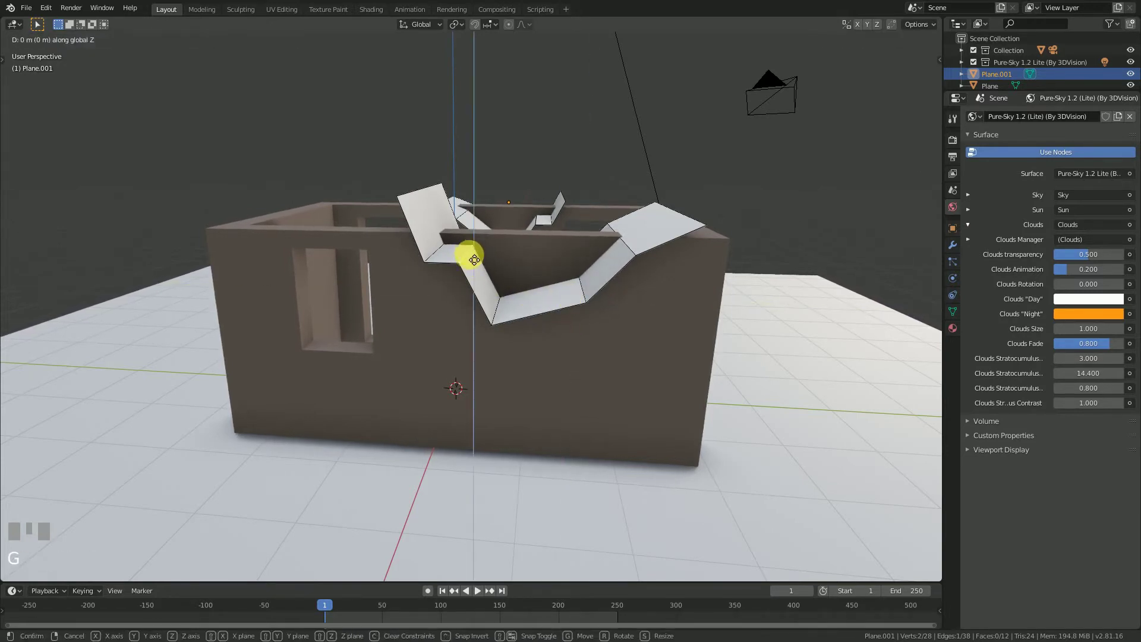
pyautogui.click(425, 222)
pyautogui.rightClick(421, 192)
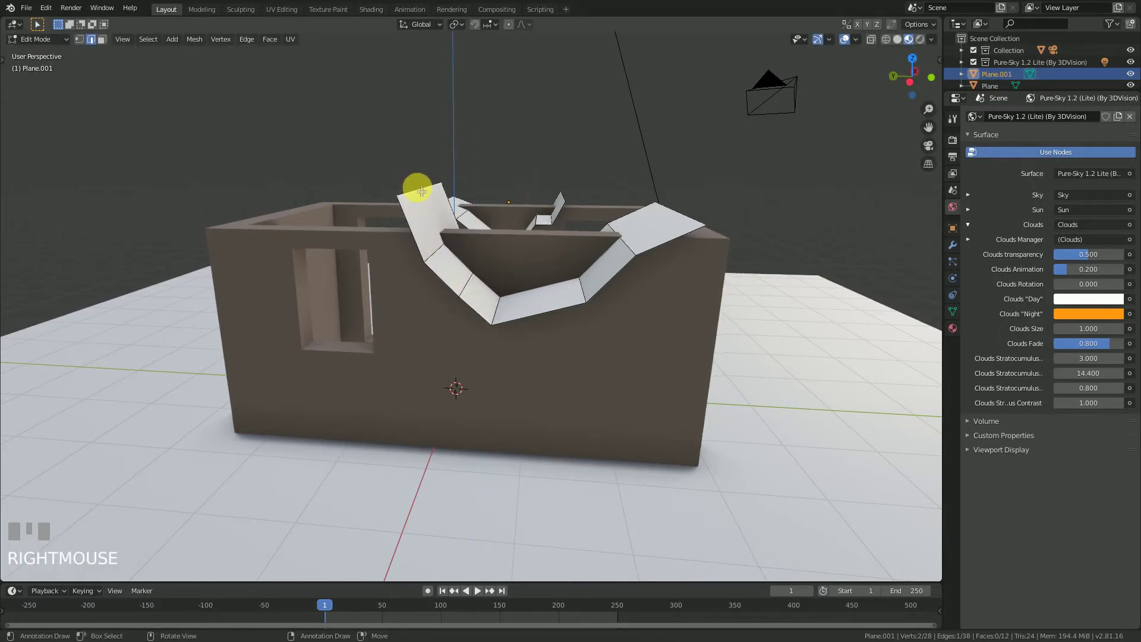
pyautogui.press('g')
pyautogui.press('z')
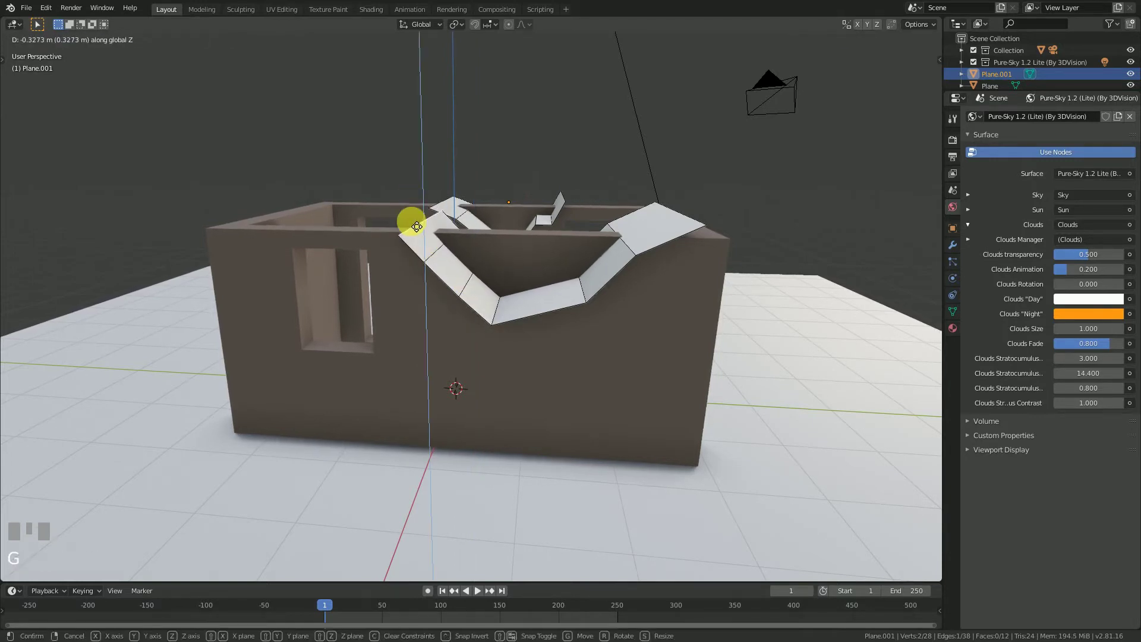
pyautogui.click(415, 227)
# Lower the edge between the ledge and the end slope along Z to form a steep drop.
pyautogui.rightClick(447, 257)
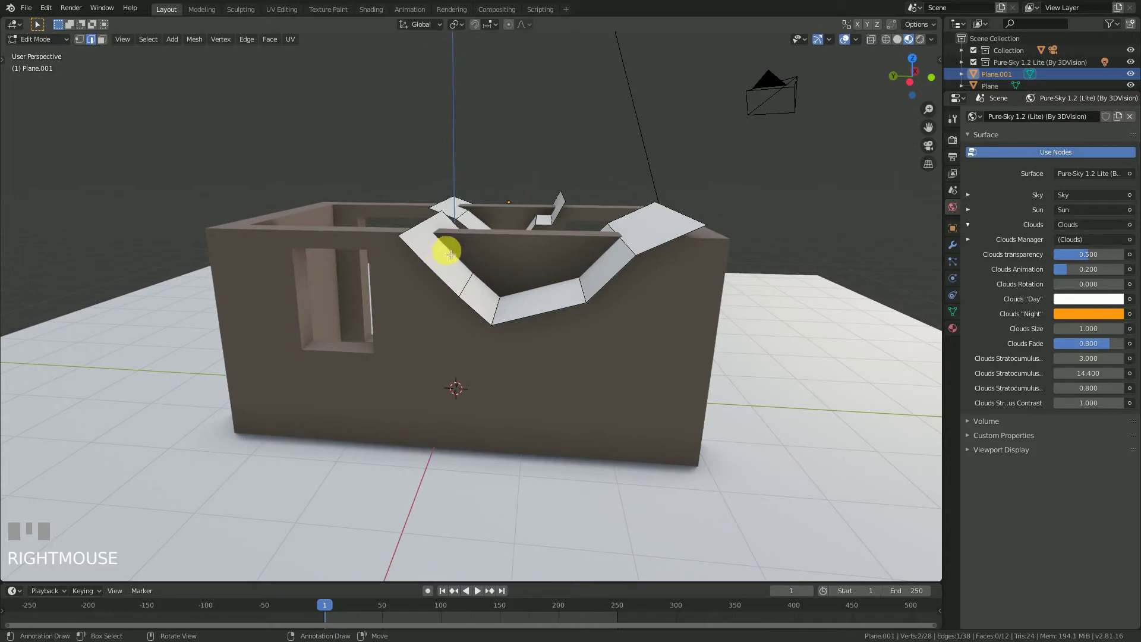
pyautogui.press('g')
pyautogui.press('z')
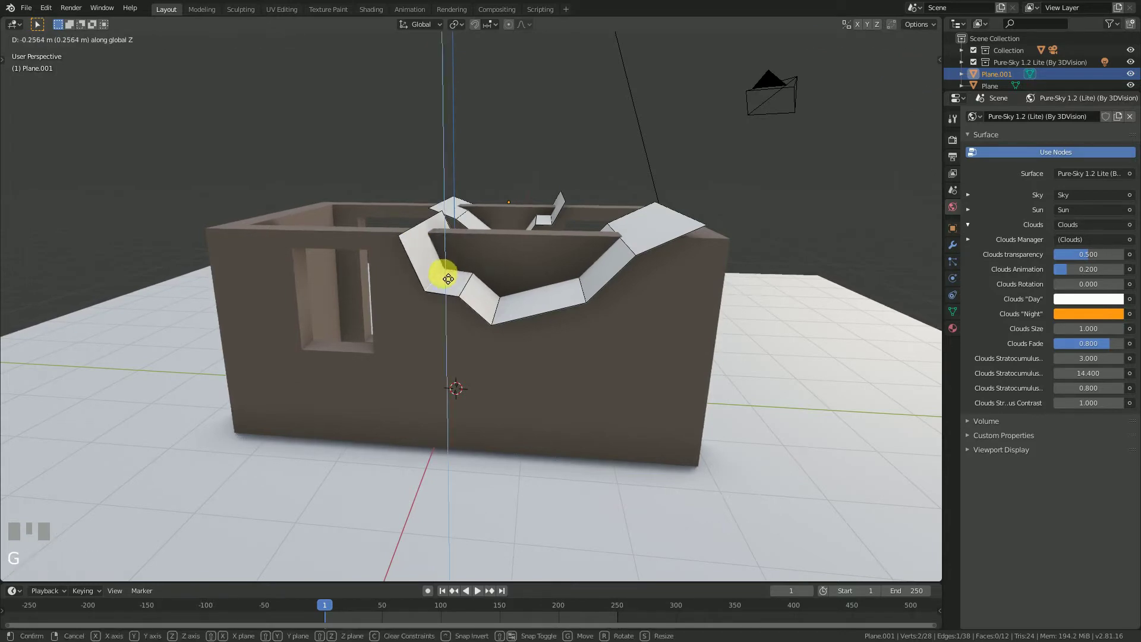
pyautogui.click(443, 289)
# Add a centred loop cut across the strip's bottom face and lower the new edge along Z.
pyautogui.moveTo(573, 319); pyautogui.dragTo(549, 415, button='middle')
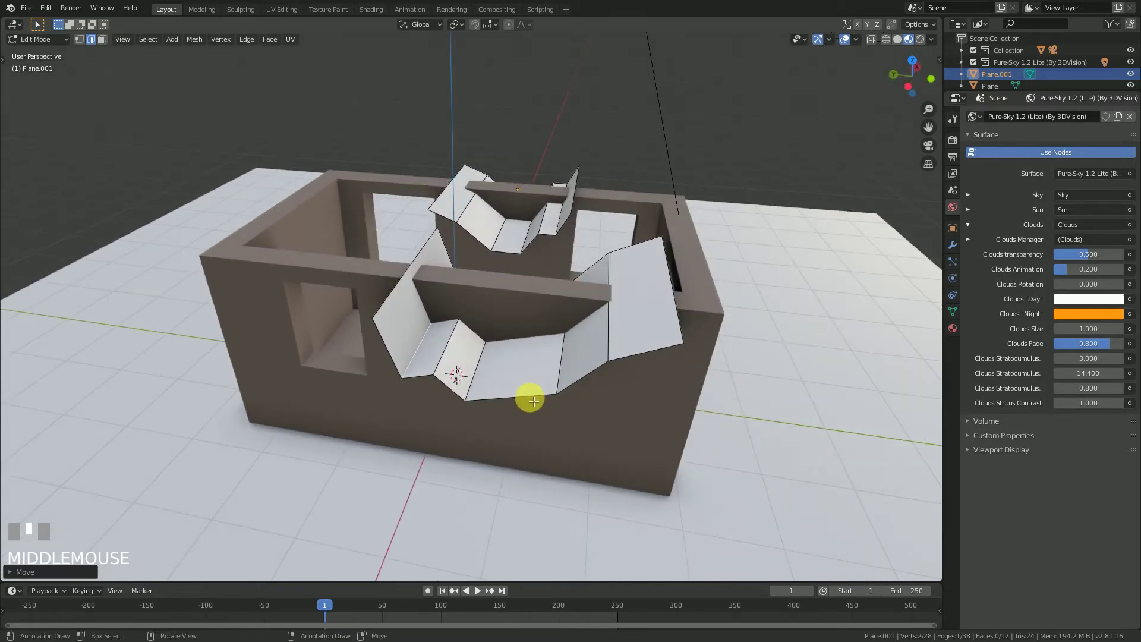
pyautogui.hotkey('ctrl', 'r')
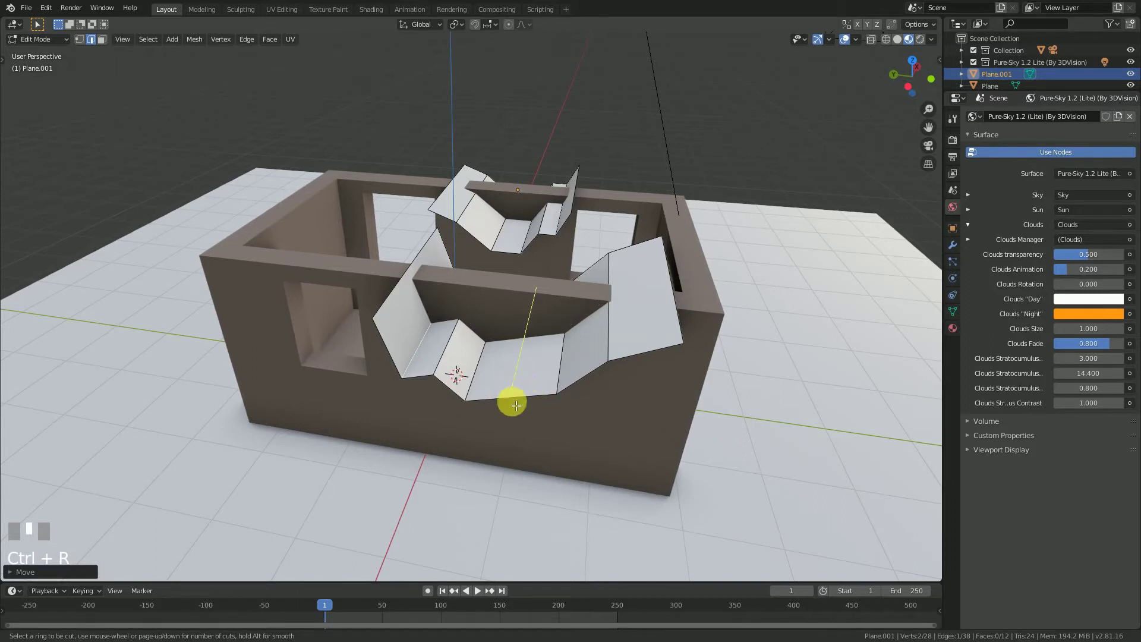
pyautogui.click(525, 391)
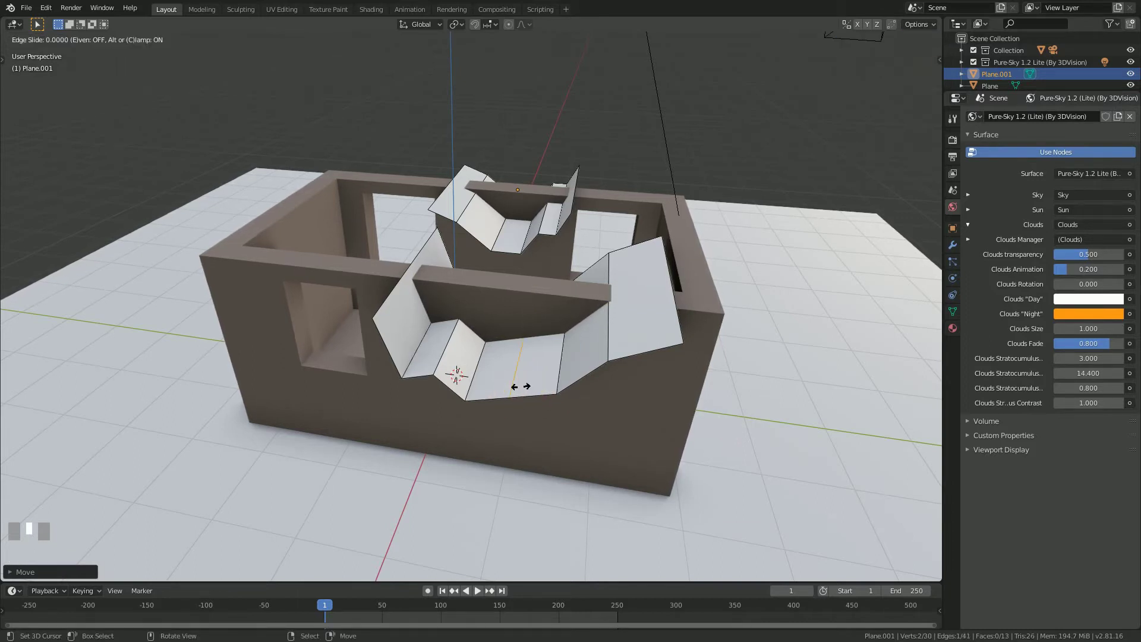
pyautogui.rightClick(535, 388)
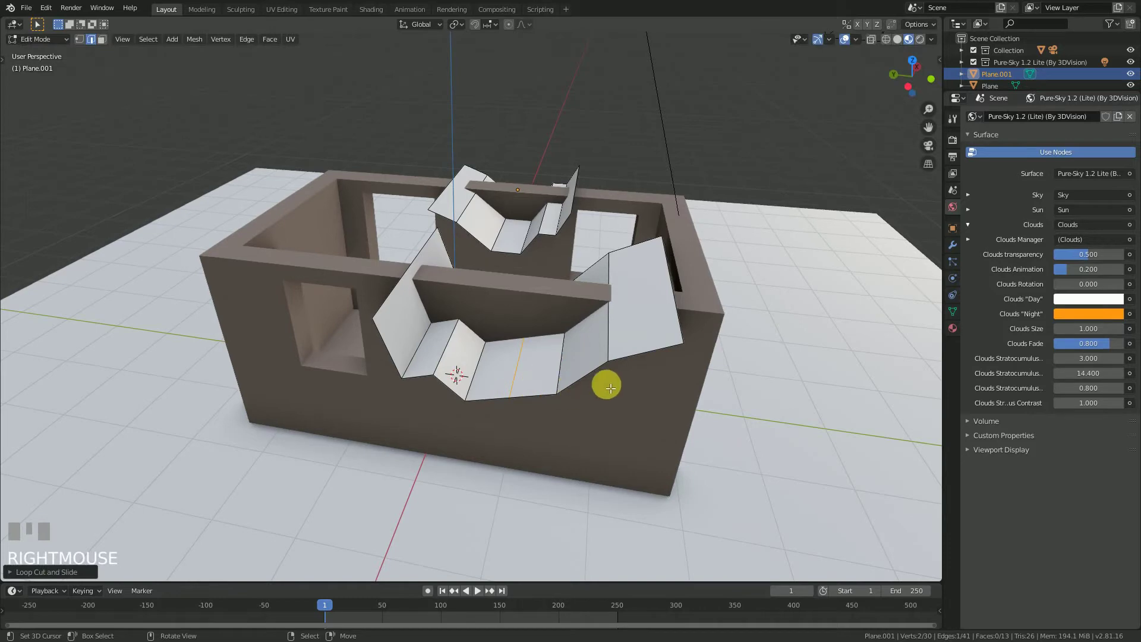
pyautogui.moveTo(521, 387); pyautogui.dragTo(523, 357, button='middle')
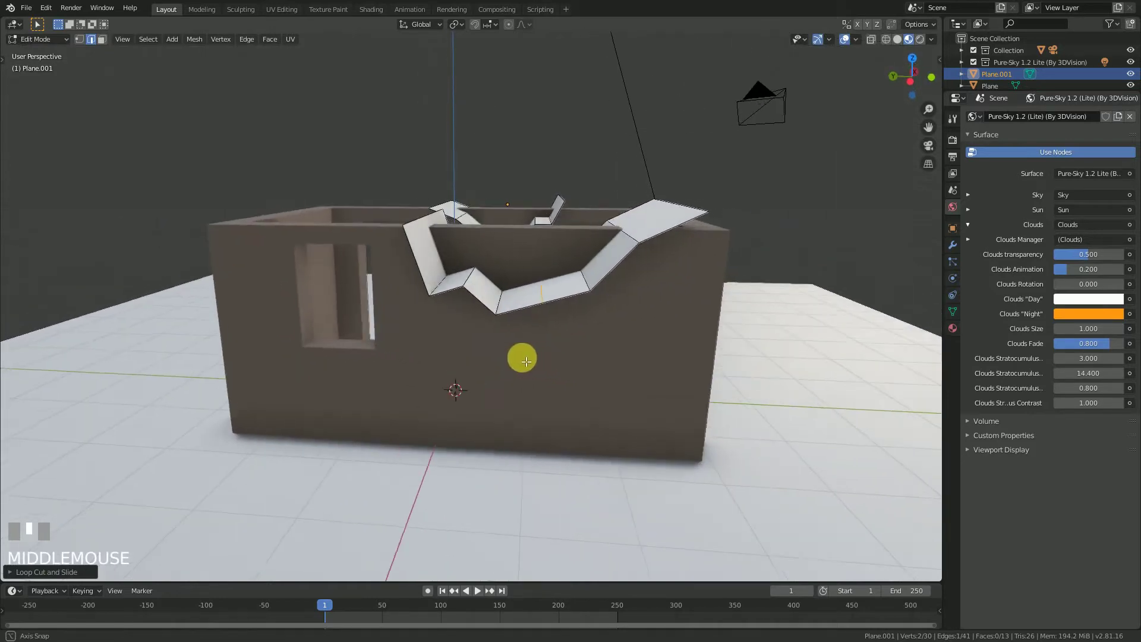
pyautogui.press('g')
pyautogui.press('z')
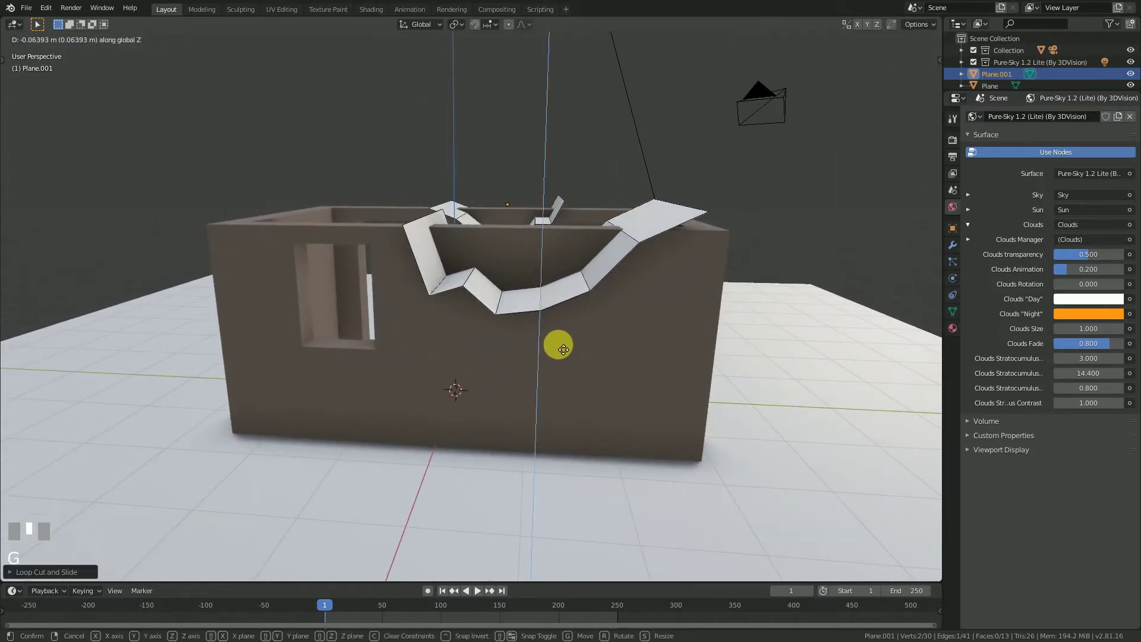
pyautogui.click(563, 360)
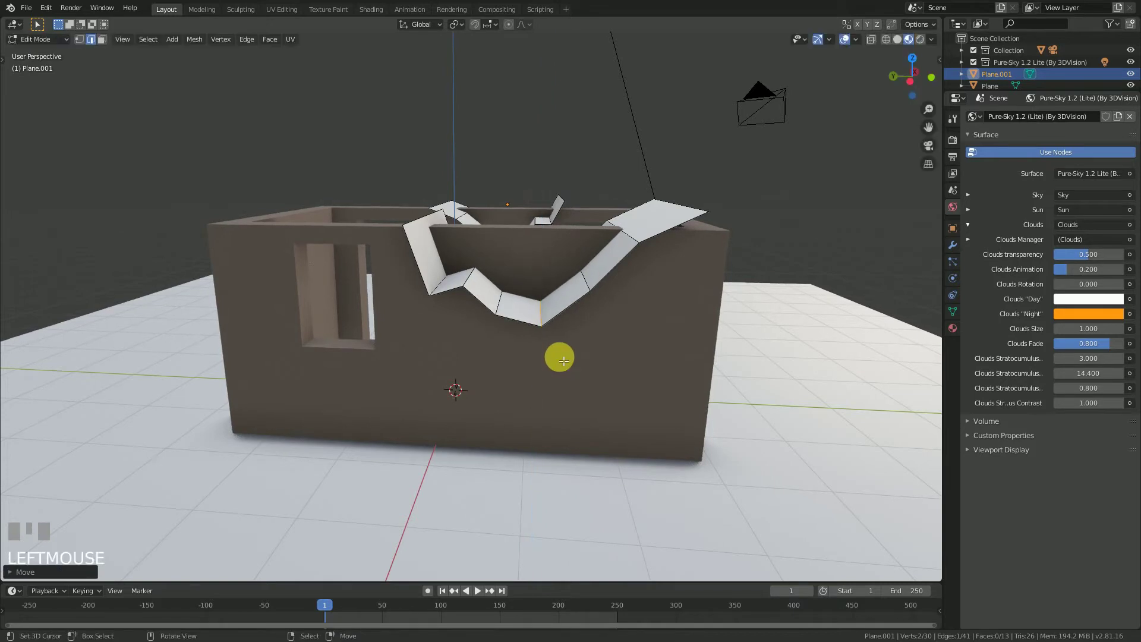
# Select the strip's lowest face and move it down along Z to deepen the notch.
pyautogui.rightClick(511, 303)
pyautogui.moveTo(525, 315)
pyautogui.mouseDown(button='middle')
pyautogui.moveTo(484, 318)
pyautogui.moveTo(522, 319)
pyautogui.mouseUp(button='middle')
pyautogui.press('g')
pyautogui.press('z')
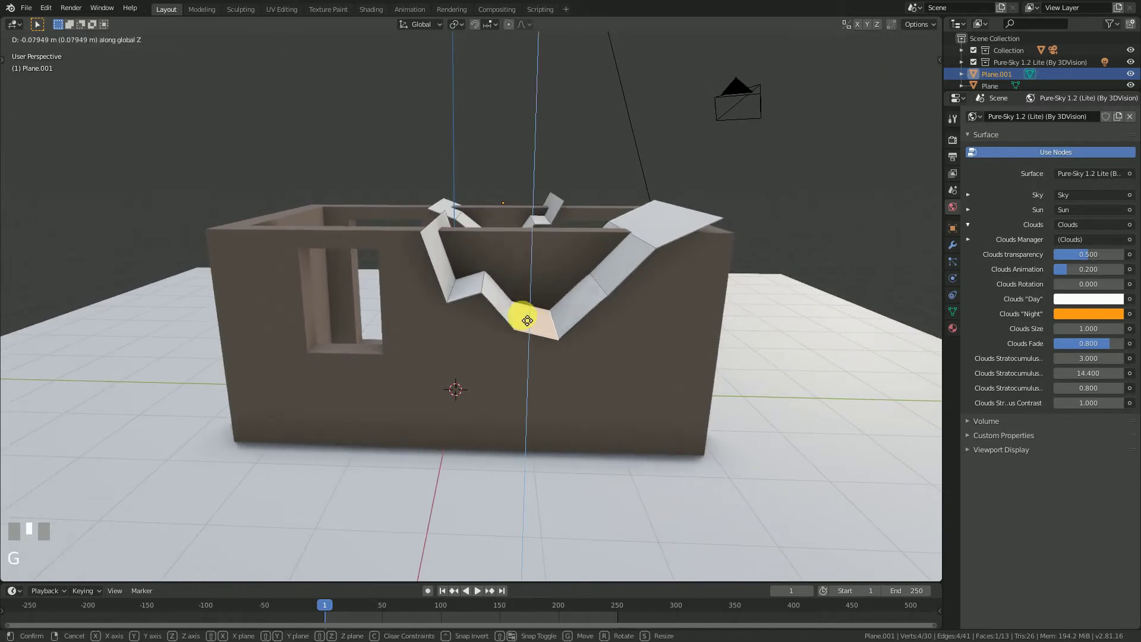
pyautogui.click(528, 334)
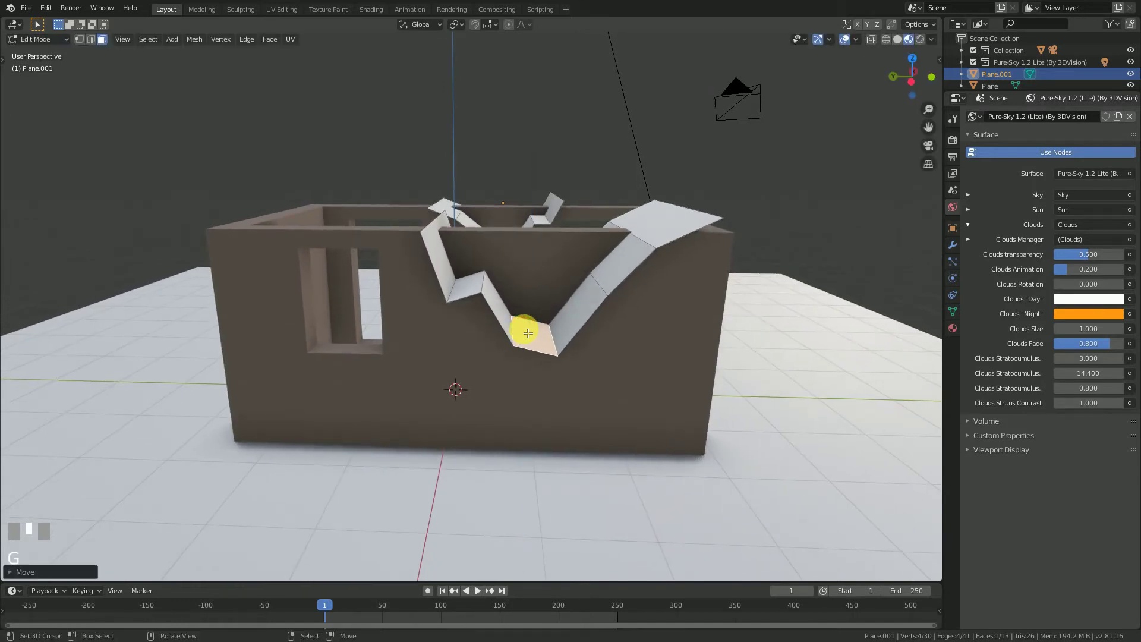
# Lower the ledge face on the window side along Z and reduce its tilt by scaling it along Z.
pyautogui.rightClick(490, 295)
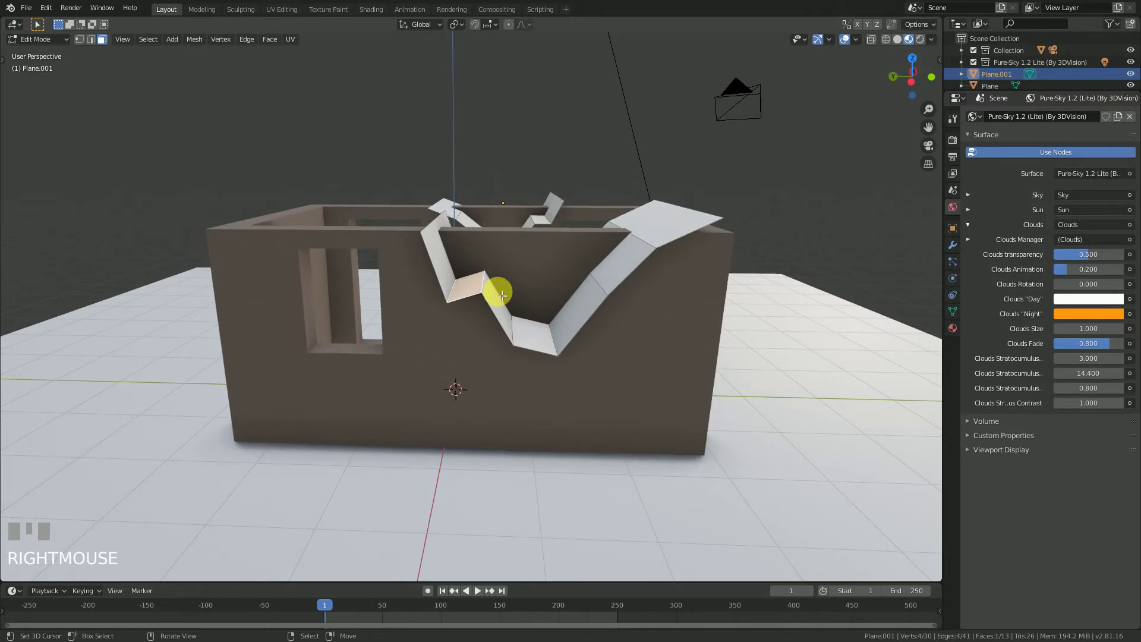
pyautogui.press('g')
pyautogui.press('z')
pyautogui.click(494, 311)
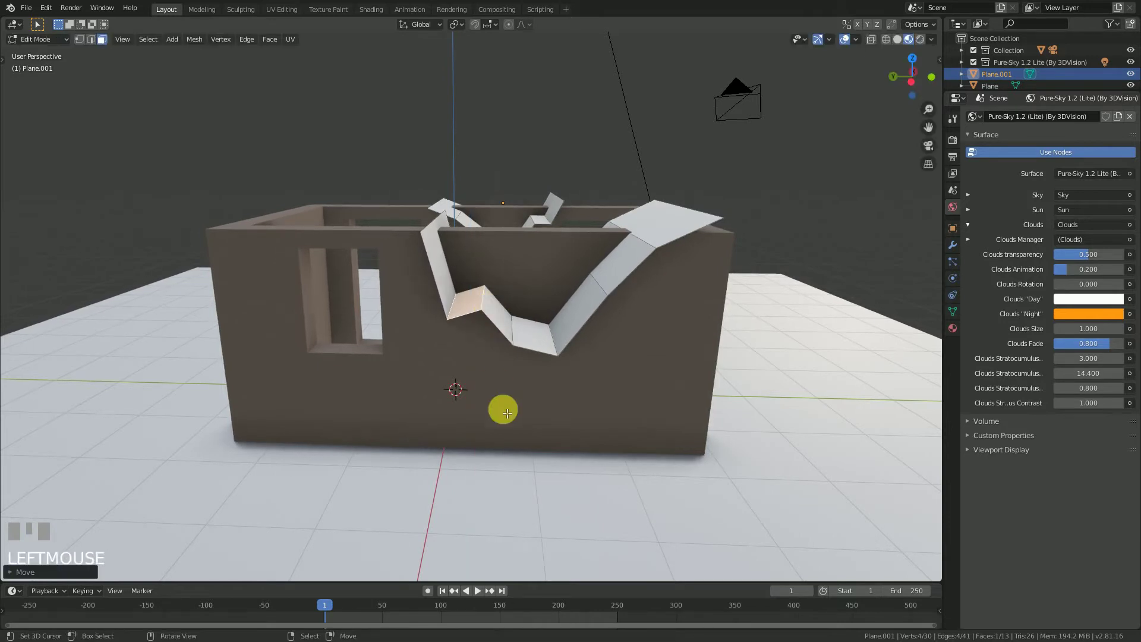
pyautogui.press('s')
pyautogui.press('z')
pyautogui.click(479, 359)
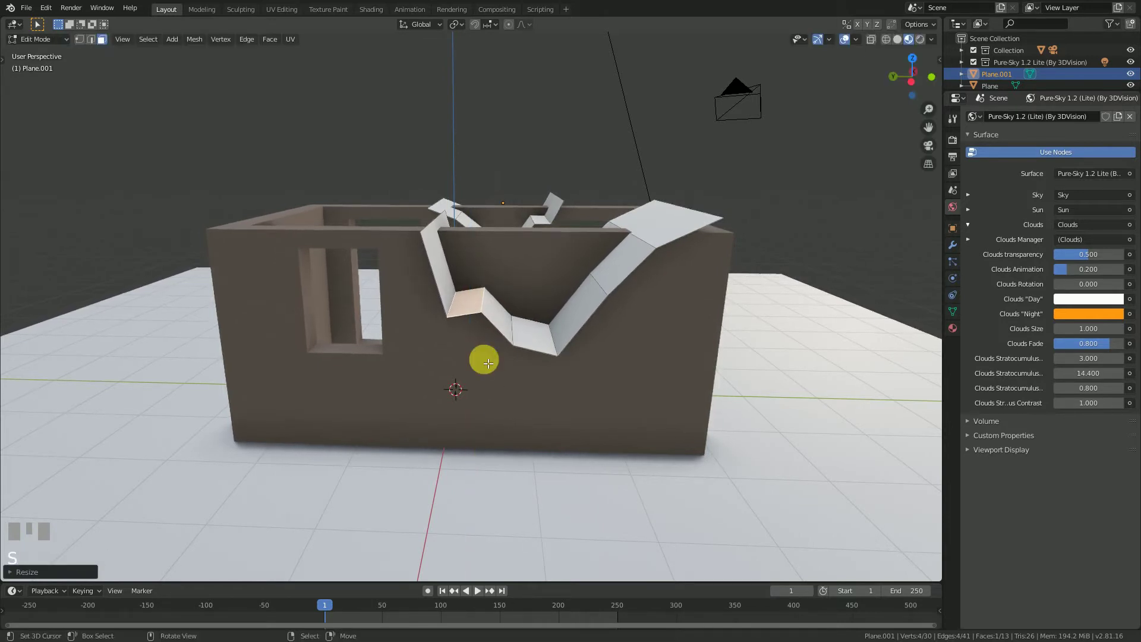
# Select the whole reshaped strip, duplicate it in top view and place the copy over the far short end wall.
pyautogui.moveTo(479, 359); pyautogui.dragTo(485, 294, button='middle')
pyautogui.rightClick(486, 293)
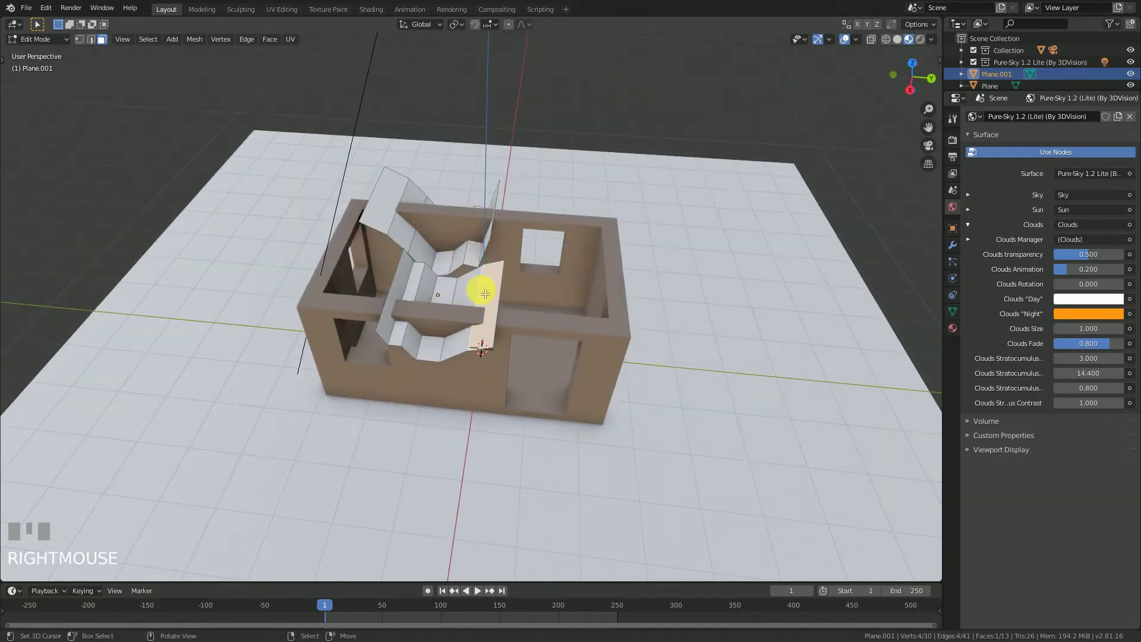
pyautogui.press('l')
pyautogui.press('KP_7')
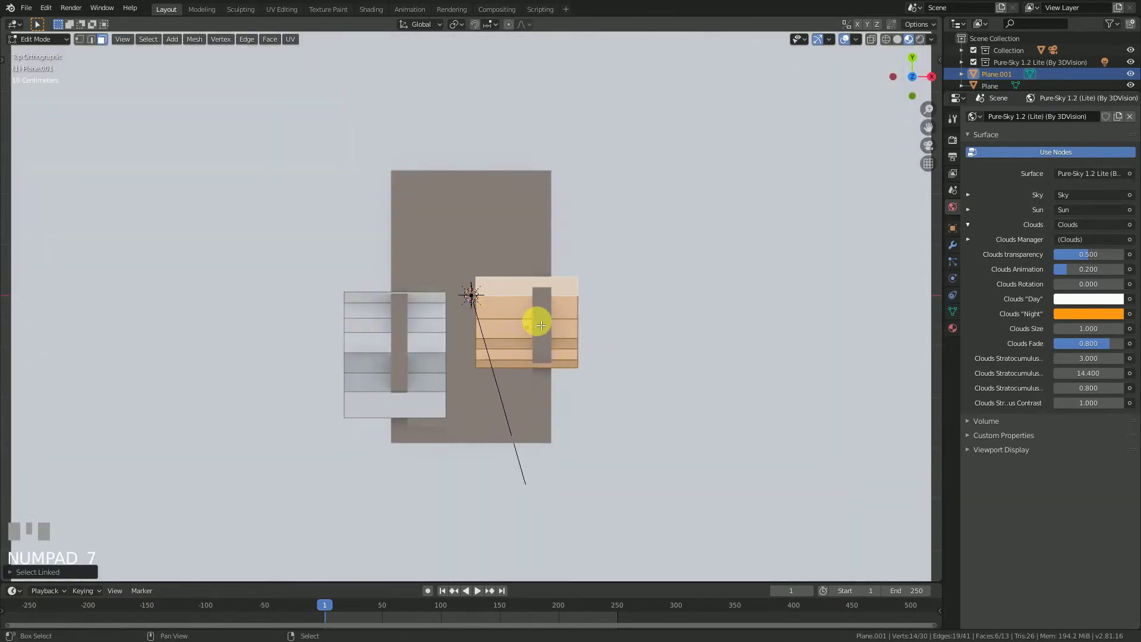
pyautogui.hotkey('shift', 'd')
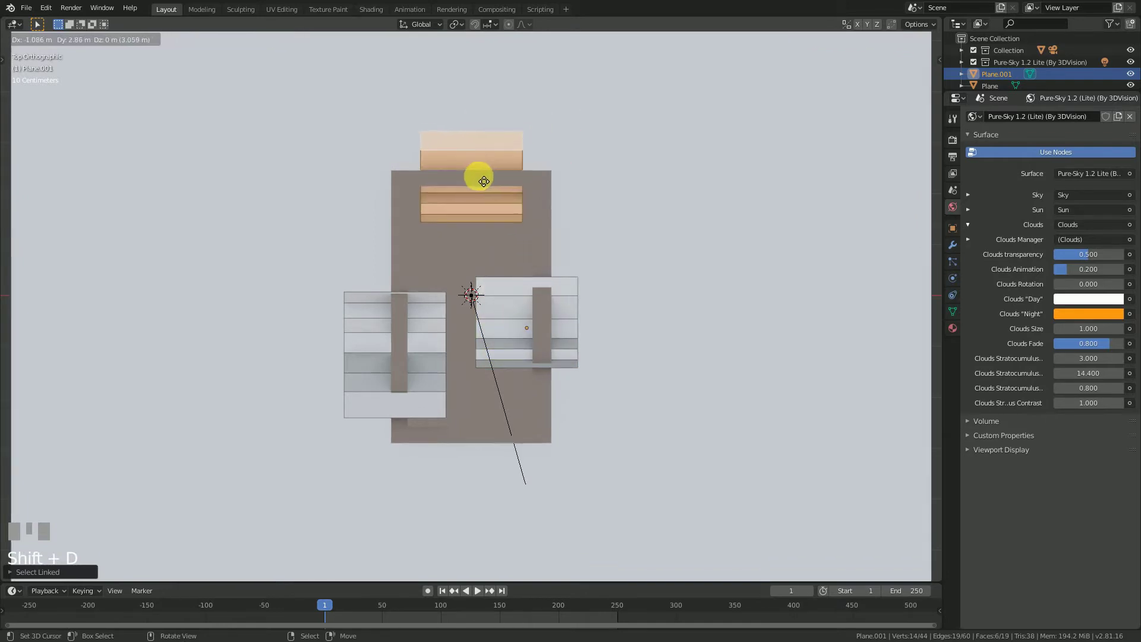
pyautogui.click(483, 181)
# Rotate the new strip copy at the short end wall 180° about Z.
pyautogui.moveTo(577, 205); pyautogui.dragTo(416, 188, button='middle')
pyautogui.moveTo(579, 306); pyautogui.dragTo(652, 344, button='middle')
pyautogui.press('r')
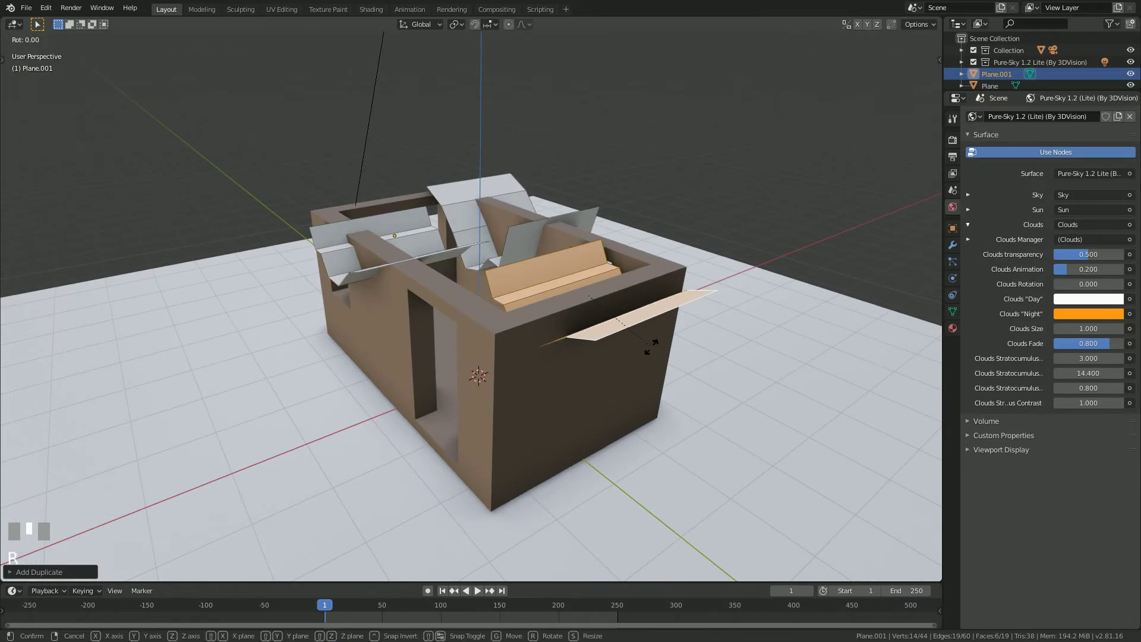
pyautogui.press('z')
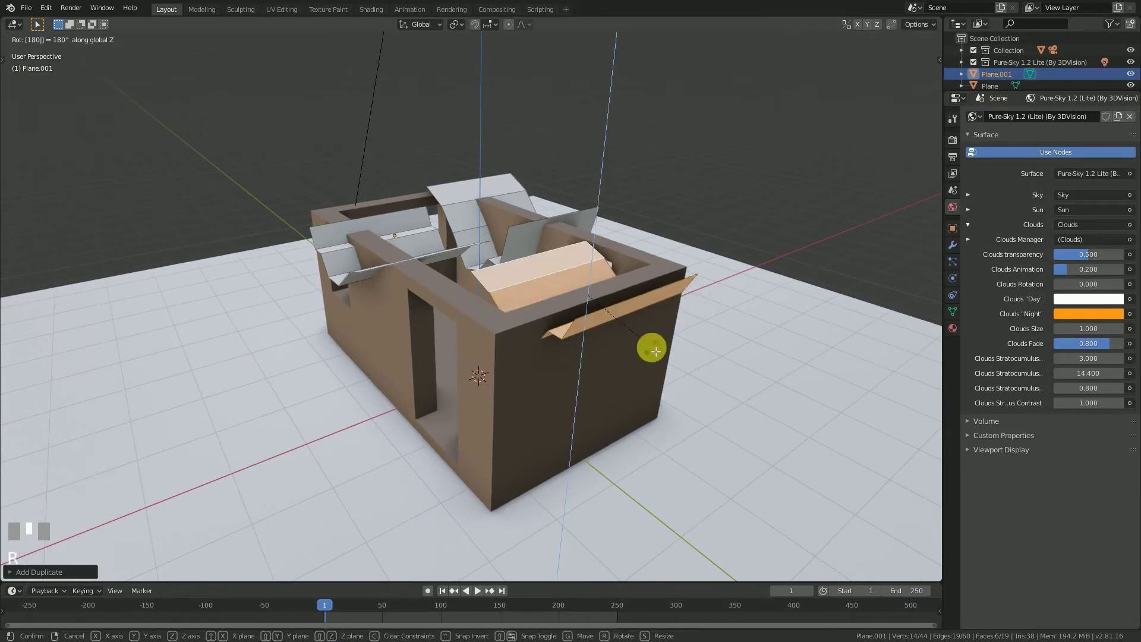
pyautogui.press('KP_Enter')
pyautogui.moveTo(650, 348); pyautogui.dragTo(615, 344, button='middle')
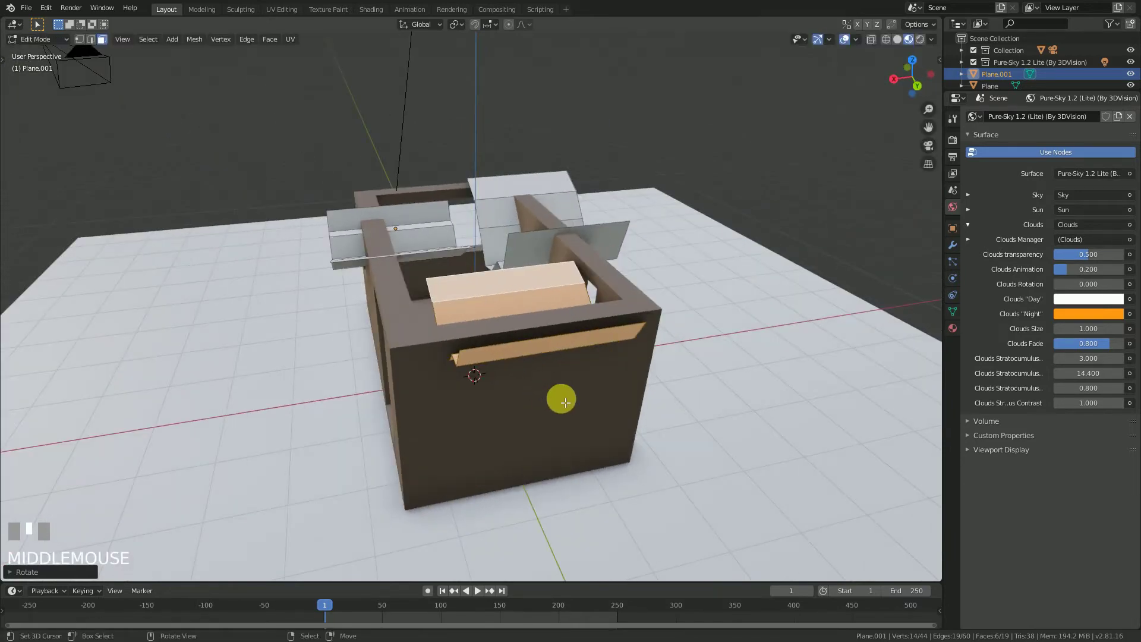
# Rotate the strip copy about Z so its folds run across the short end wall.
pyautogui.moveTo(555, 398); pyautogui.dragTo(604, 410, button='middle')
pyautogui.press('r')
pyautogui.press('z')
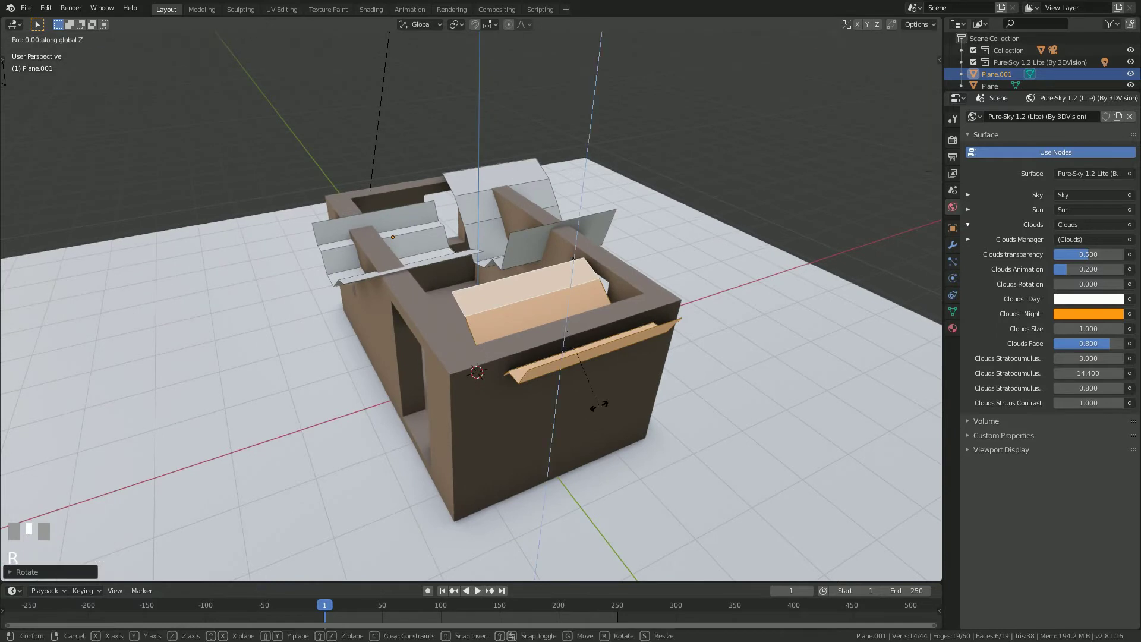
pyautogui.press('KP_Enter')
# Flatten the end-wall strip by scaling it along Z, and shrink the whole strip slightly.
pyautogui.moveTo(604, 402); pyautogui.dragTo(566, 448, button='middle')
pyautogui.press('s')
pyautogui.press('z')
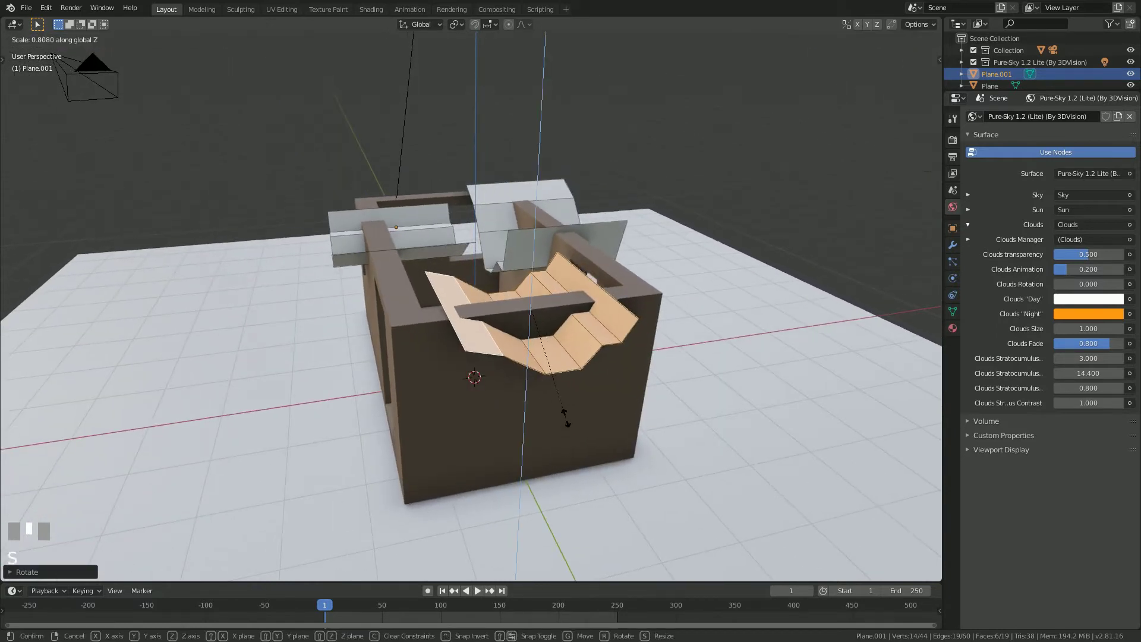
pyautogui.click(565, 384)
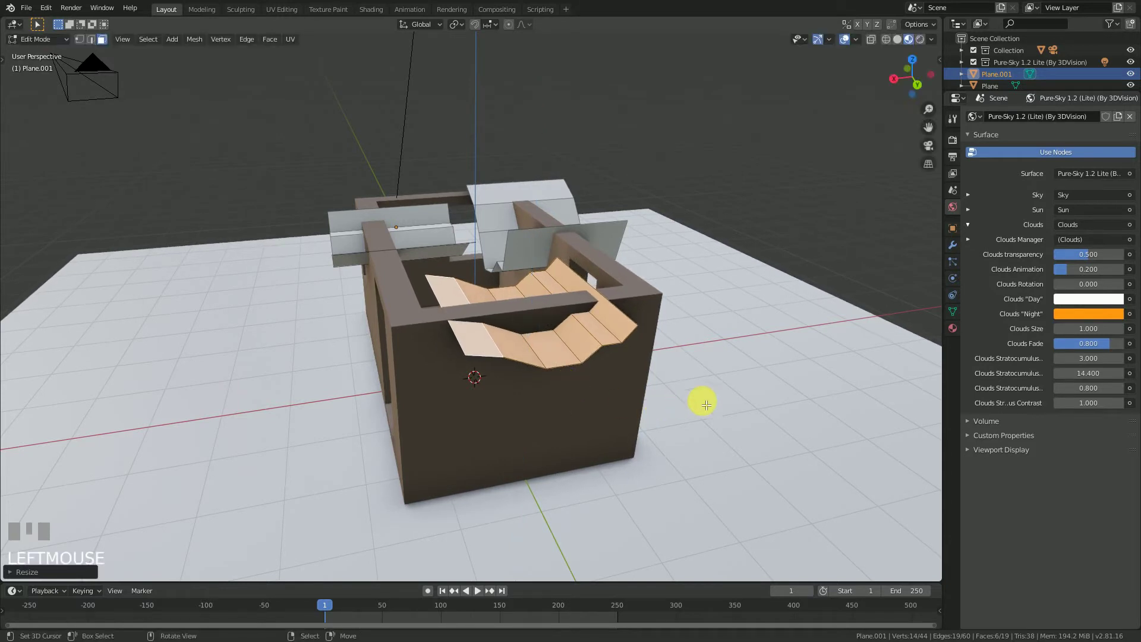
pyautogui.press('s')
pyautogui.click(701, 375)
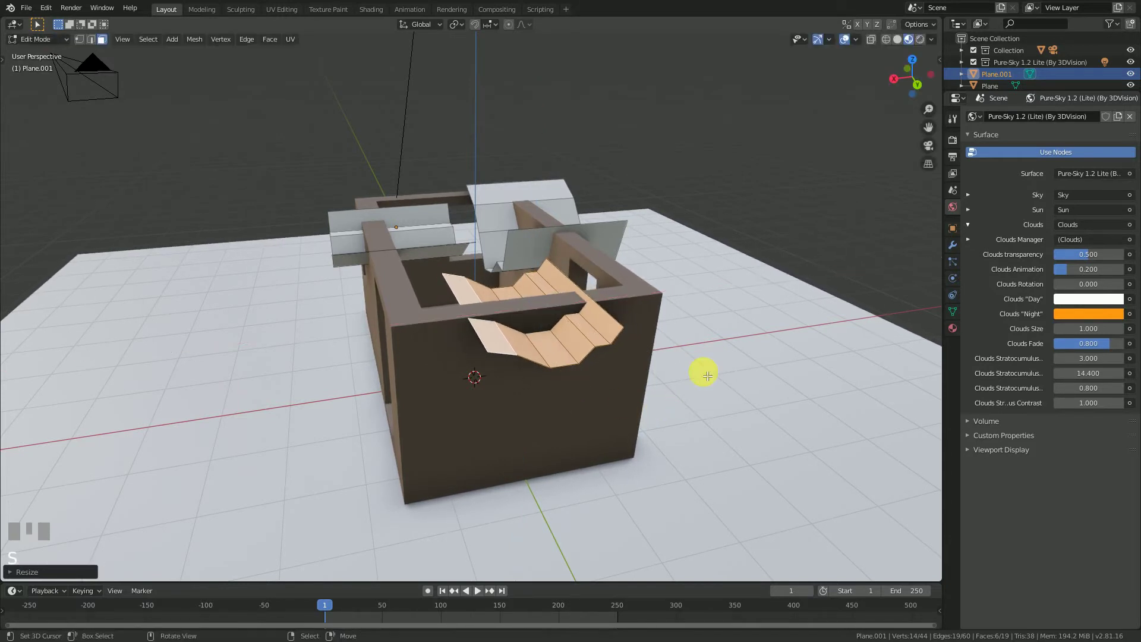
# Raise the end-wall strip slightly along Z and widen it by scaling along X.
pyautogui.scroll(2, 606, 364)
pyautogui.press('g')
pyautogui.press('z')
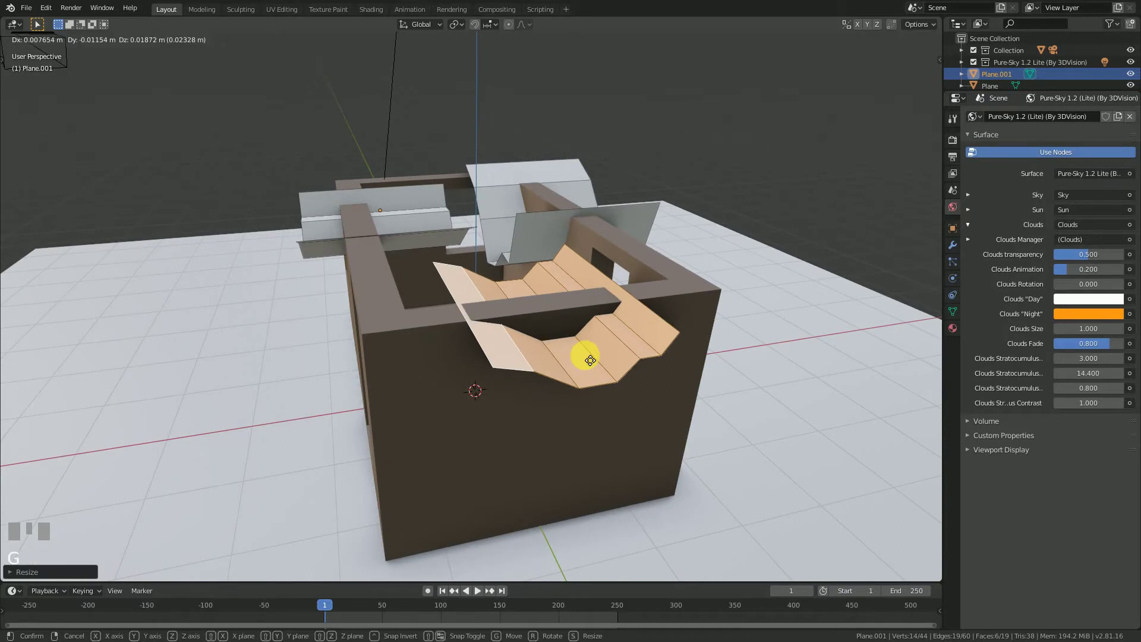
pyautogui.click(588, 352)
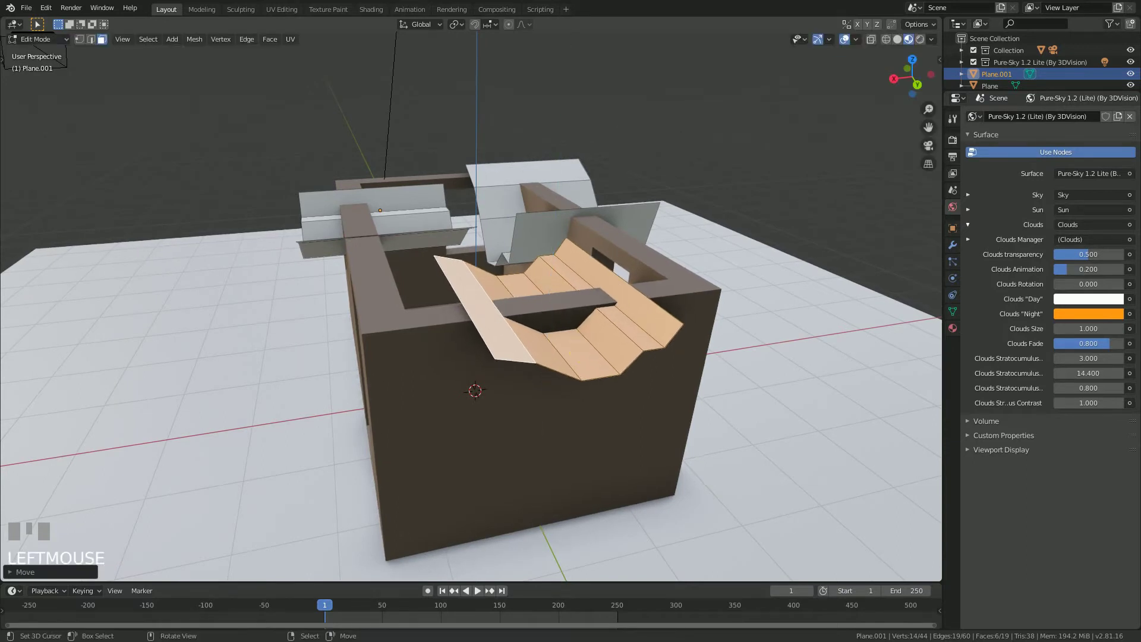
pyautogui.press('s')
pyautogui.press('x')
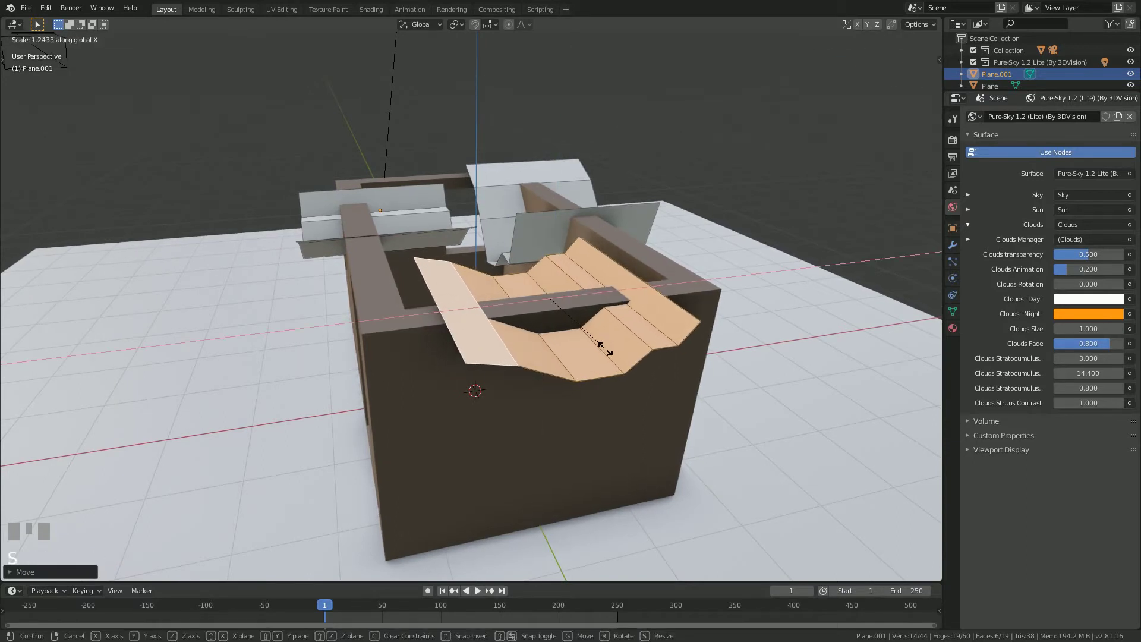
pyautogui.click(610, 352)
# Select the fold edge beside the end-wall strip's wide outer face and lower it along Z to form a deeper notch.
pyautogui.moveTo(610, 352); pyautogui.dragTo(437, 322, button='middle')
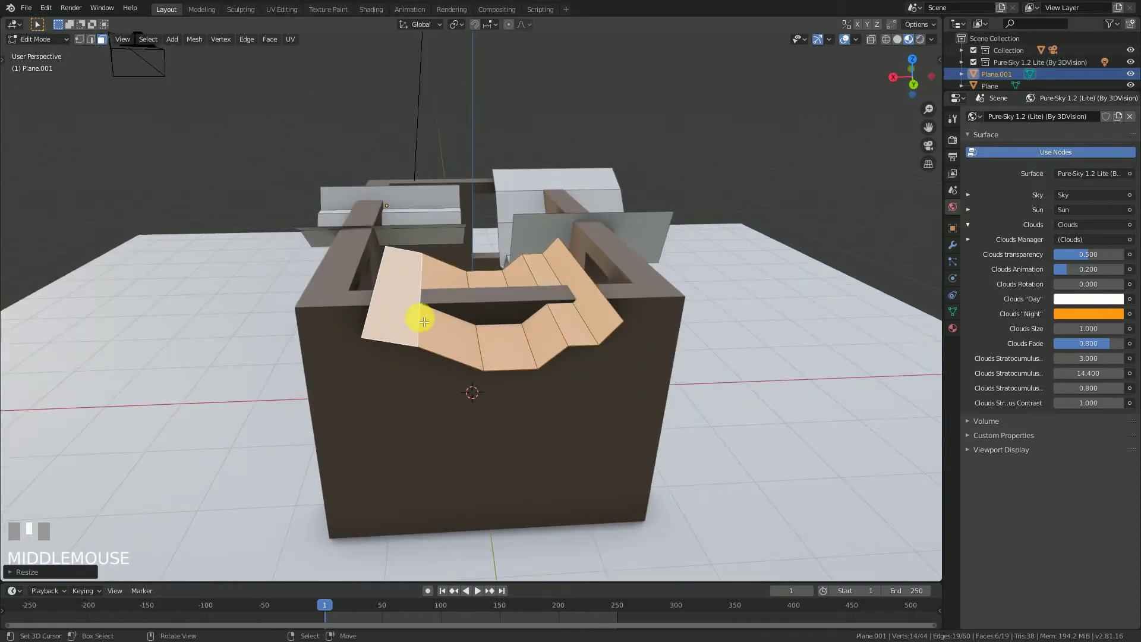
pyautogui.click(91, 39)
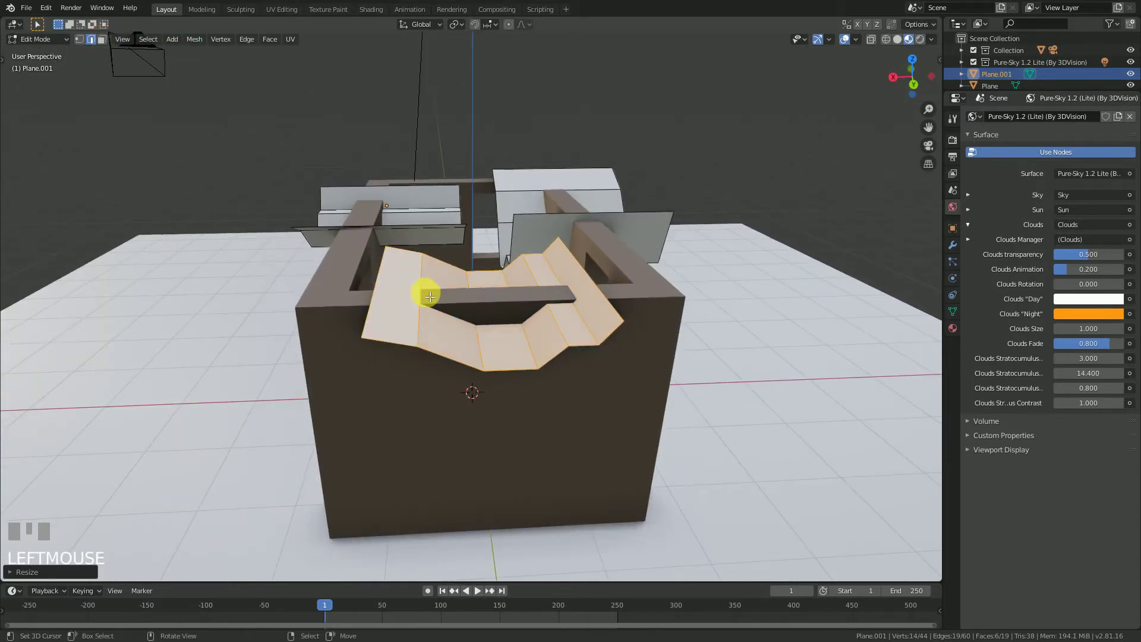
pyautogui.rightClick(420, 319)
pyautogui.press('g')
pyautogui.press('z')
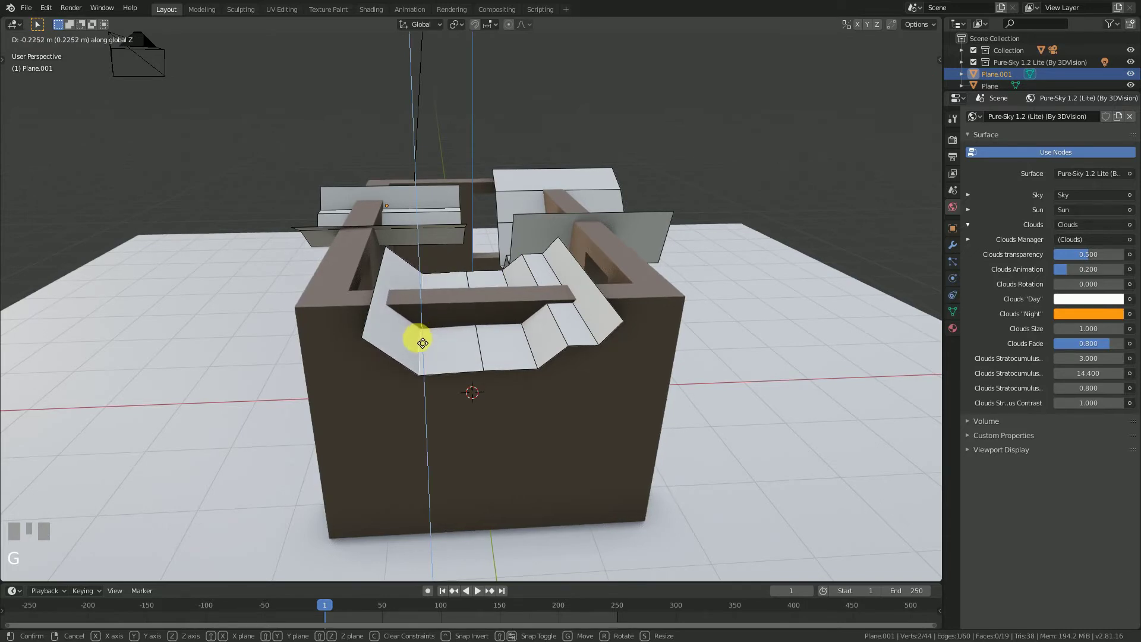
pyautogui.click(417, 355)
# Select the two opposite end edges of the end-wall strip and fill a flat top face between them.
pyautogui.moveTo(527, 342)
pyautogui.mouseDown(button='middle')
pyautogui.moveTo(578, 358)
pyautogui.moveTo(519, 354)
pyautogui.mouseUp(button='middle')
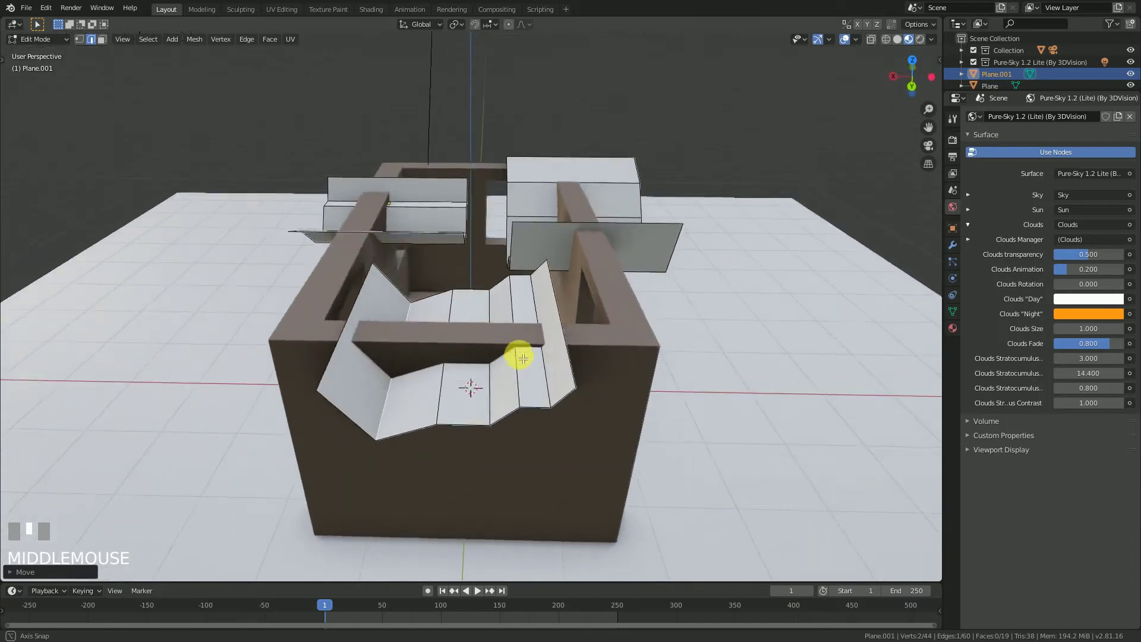
pyautogui.rightClick(551, 403)
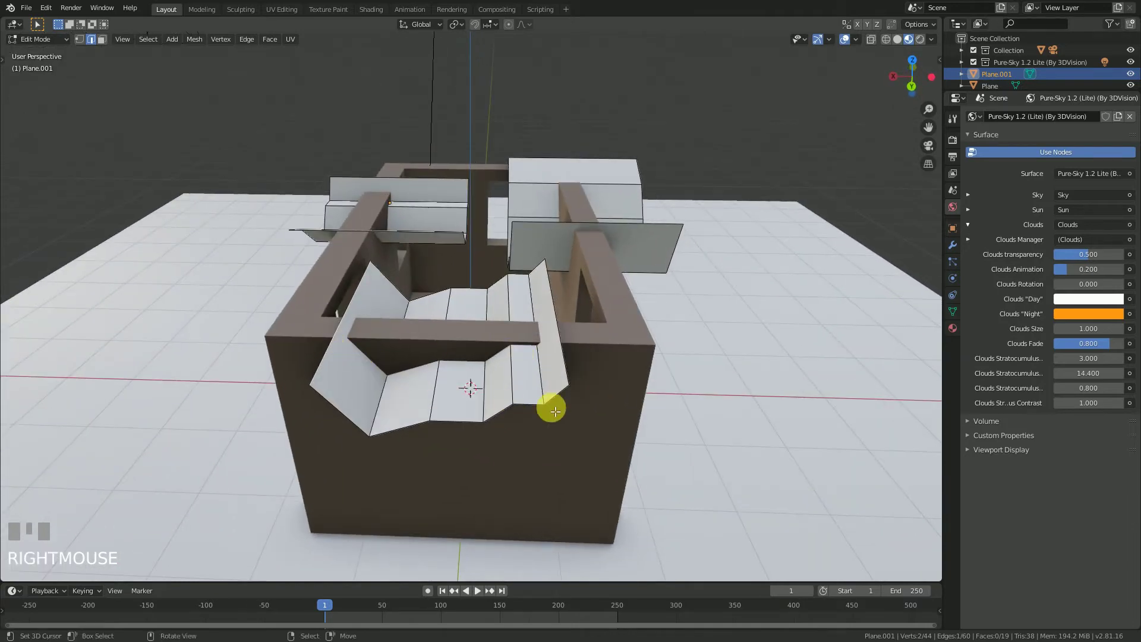
pyautogui.keyDown('shift'); pyautogui.rightClick(560, 367); pyautogui.keyUp('shift')
pyautogui.moveTo(535, 390); pyautogui.dragTo(635, 326, button='middle')
pyautogui.press('f')
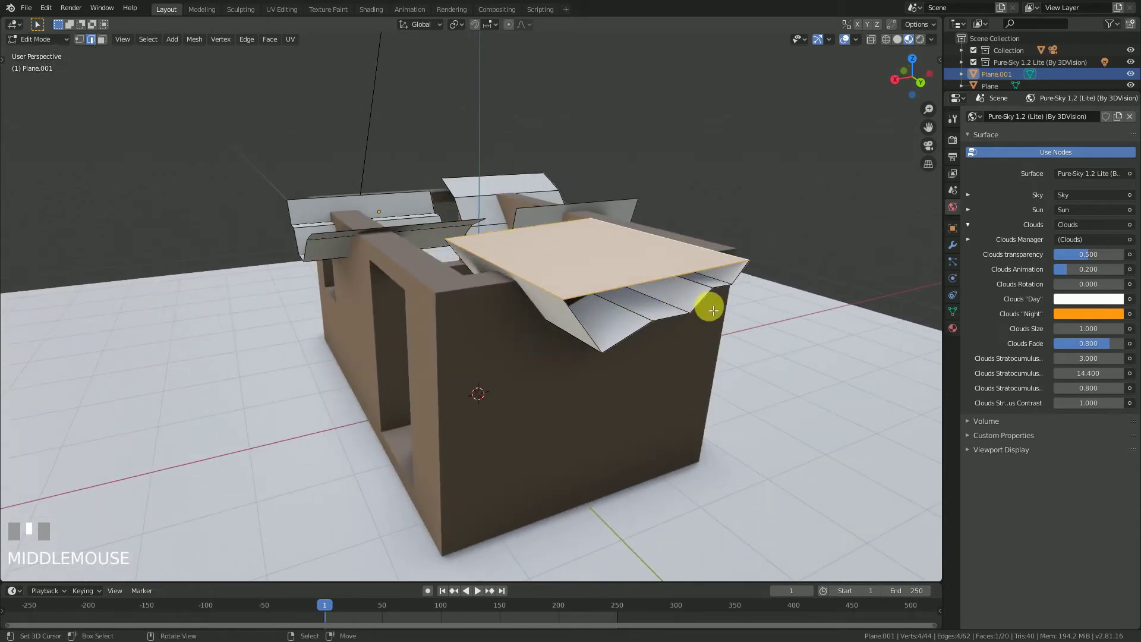
# Switch to solid shading and fill the outer side opening of the end-wall strip with a face from its boundary edge loop.
pyautogui.rightClick(736, 281)
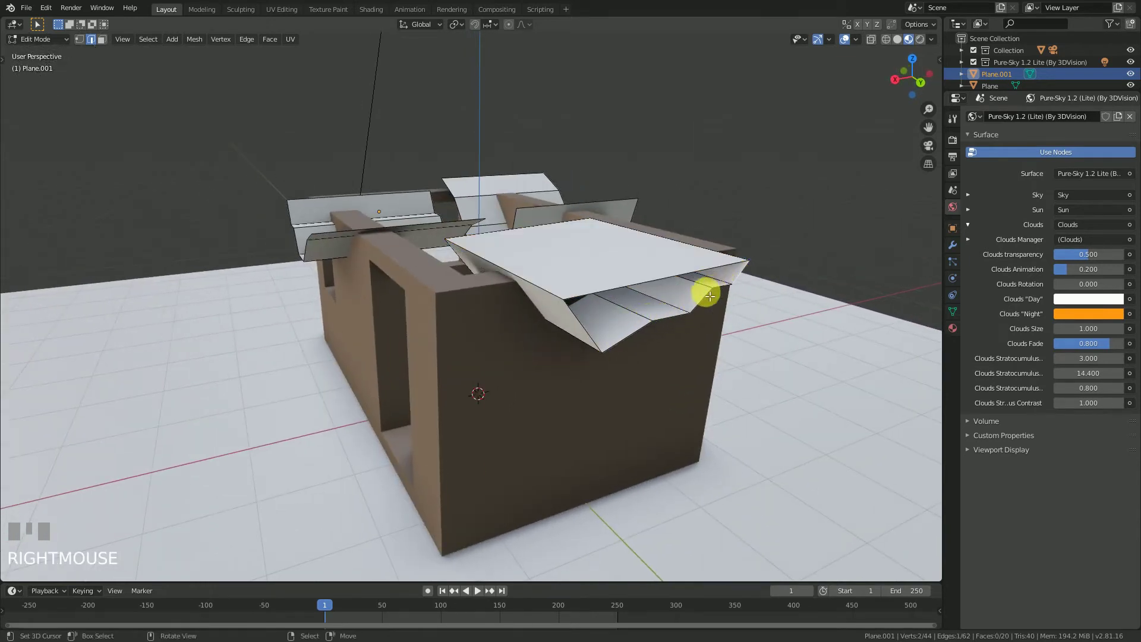
pyautogui.moveTo(706, 297); pyautogui.dragTo(671, 311, button='middle')
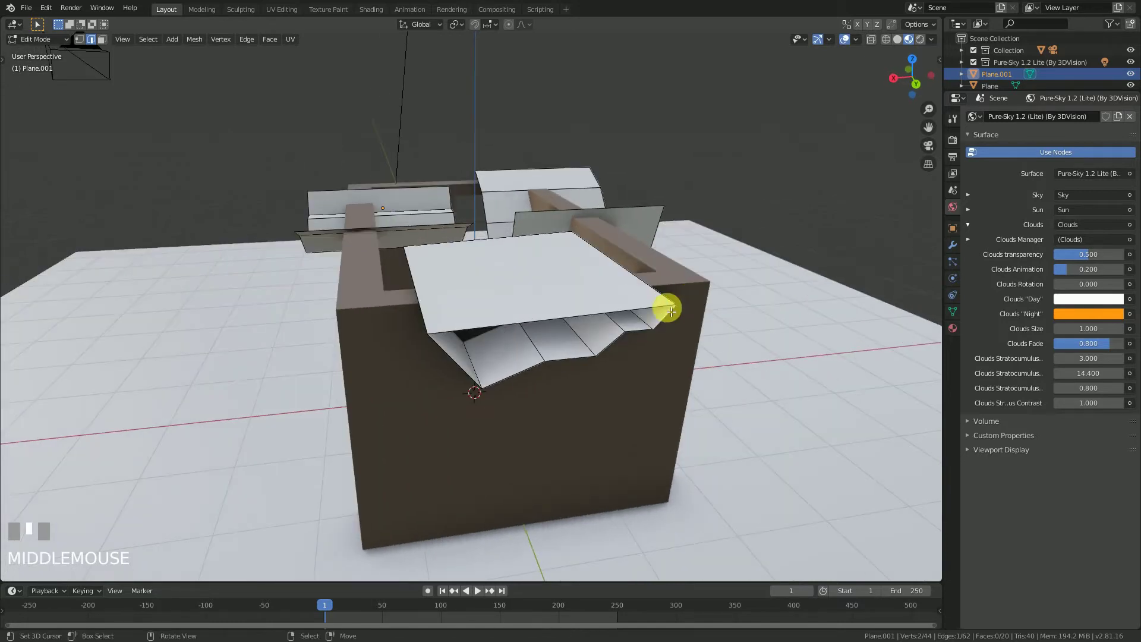
pyautogui.scroll(2, 573, 333)
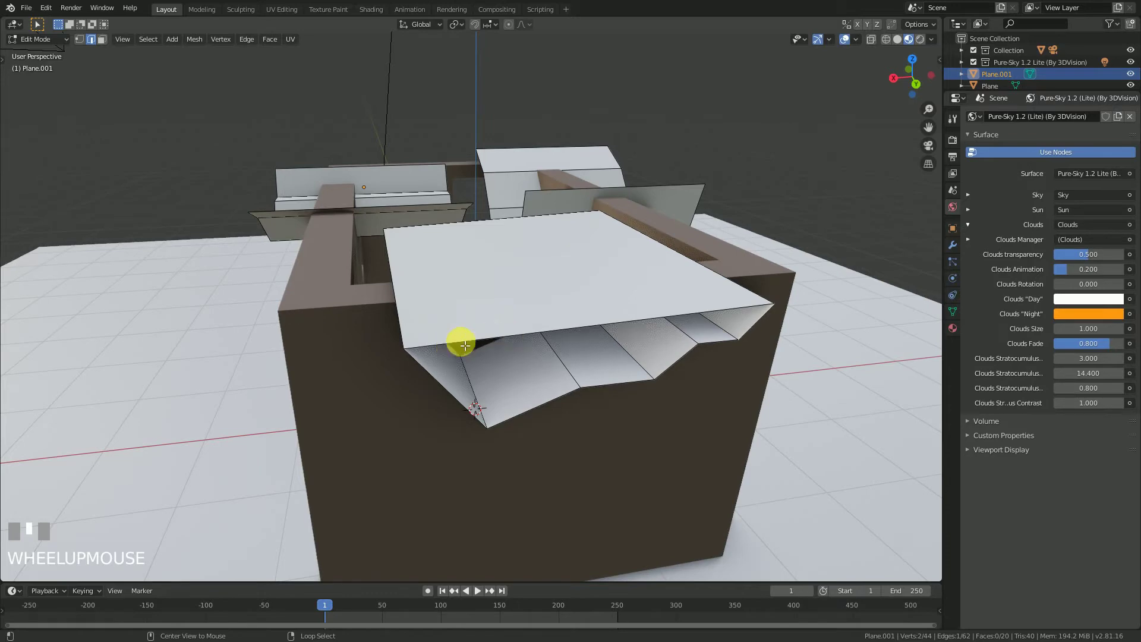
pyautogui.keyDown('alt'); pyautogui.rightClick(619, 324); pyautogui.keyUp('alt')
pyautogui.moveTo(702, 332); pyautogui.dragTo(728, 344, button='middle')
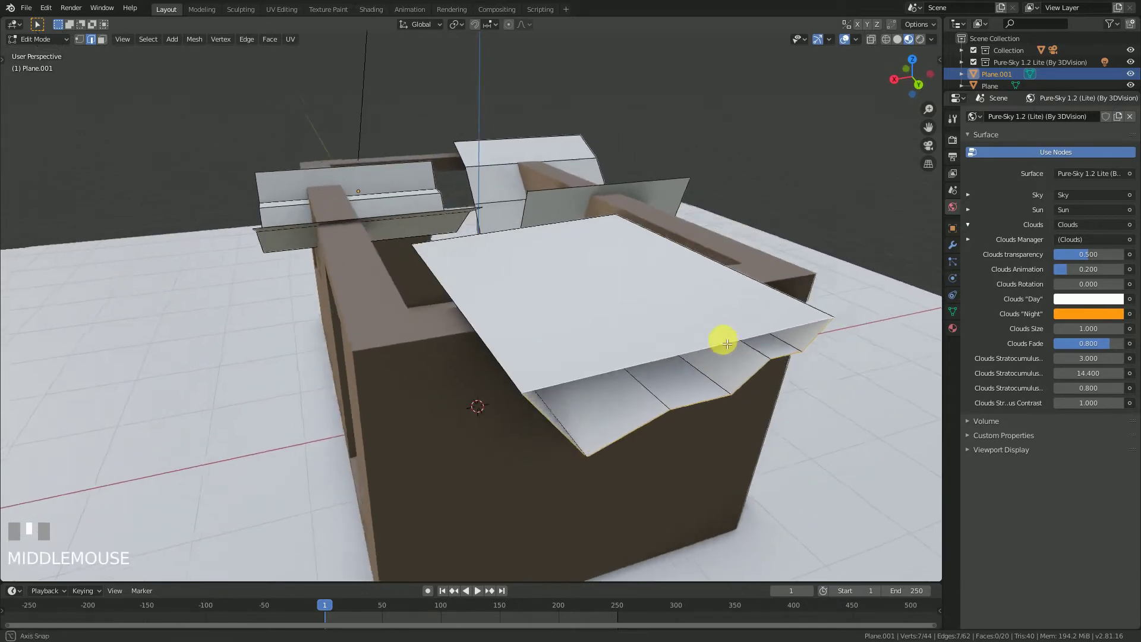
pyautogui.click(898, 39)
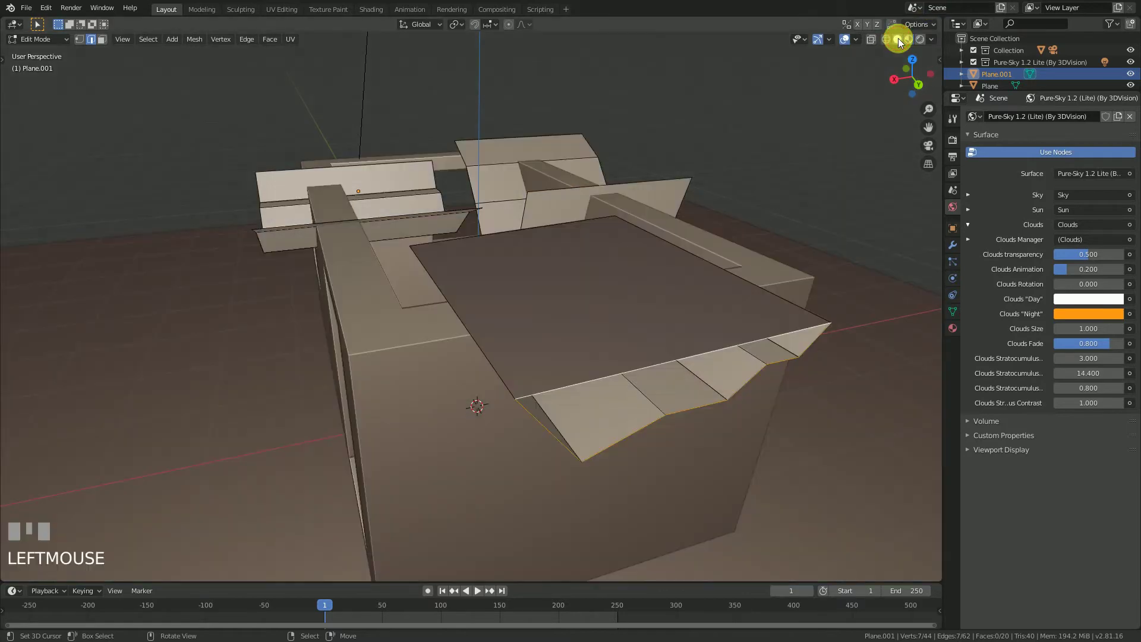
pyautogui.keyDown('shift'); pyautogui.moveTo(594, 377); pyautogui.dragTo(469, 392, button='middle'); pyautogui.keyUp('shift')
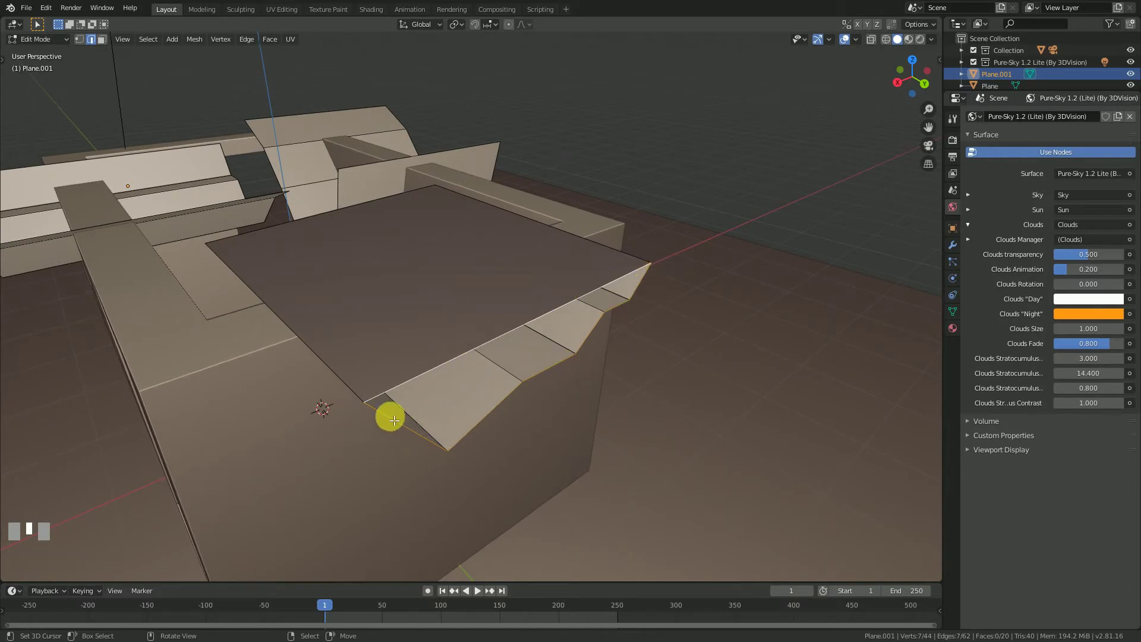
pyautogui.press('f')
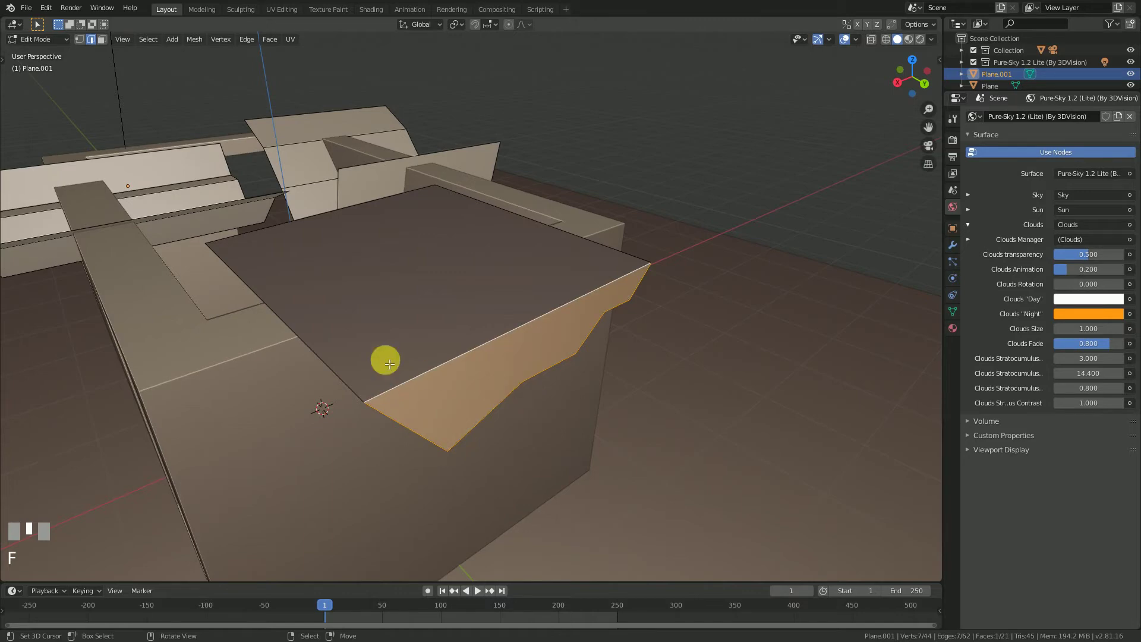
# Select the boundary edge loop on the room-facing side of the end-wall strip and fill it with a face.
pyautogui.moveTo(385, 359); pyautogui.dragTo(518, 379, button='middle')
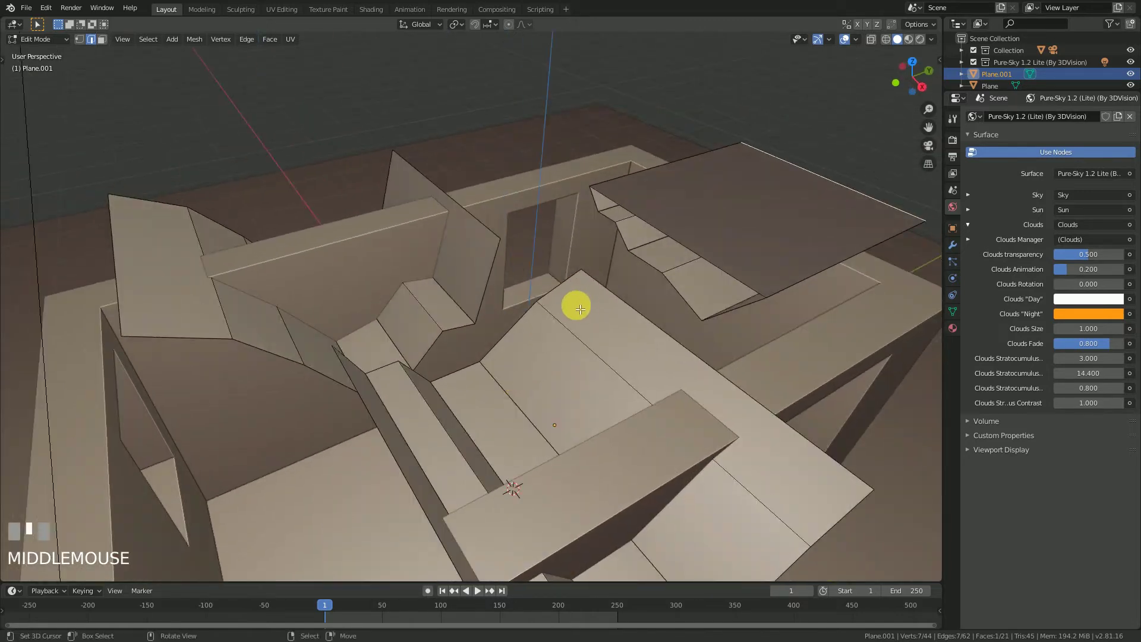
pyautogui.keyDown('shift'); pyautogui.moveTo(580, 309); pyautogui.dragTo(471, 359, button='middle'); pyautogui.keyUp('shift')
pyautogui.scroll(3, 408, 382)
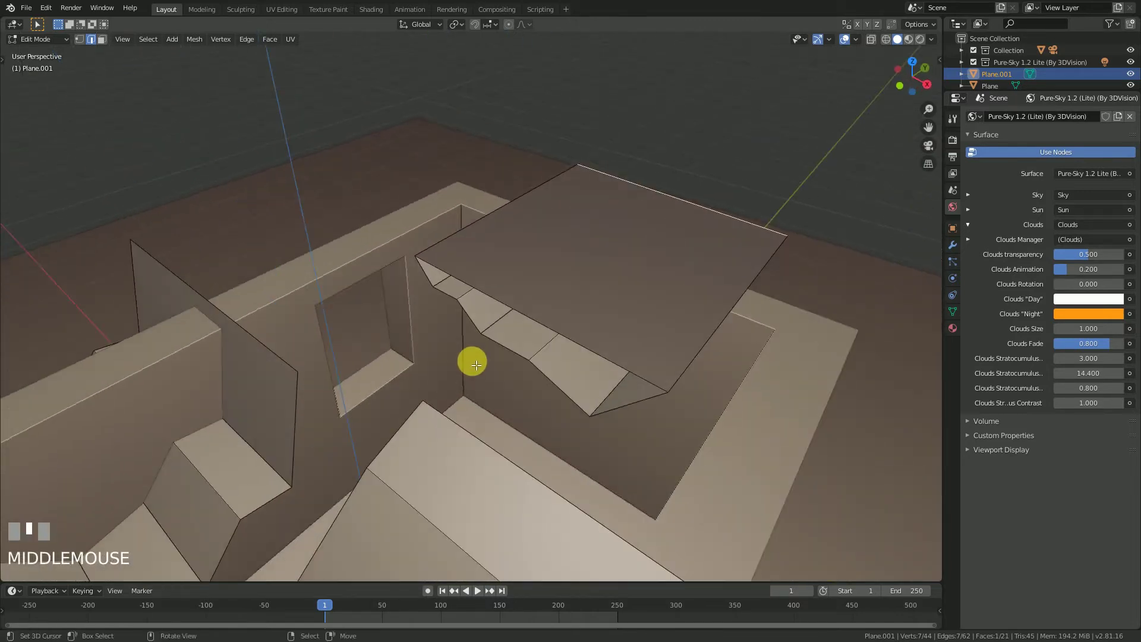
pyautogui.keyDown('alt'); pyautogui.rightClick(437, 271); pyautogui.keyUp('alt')
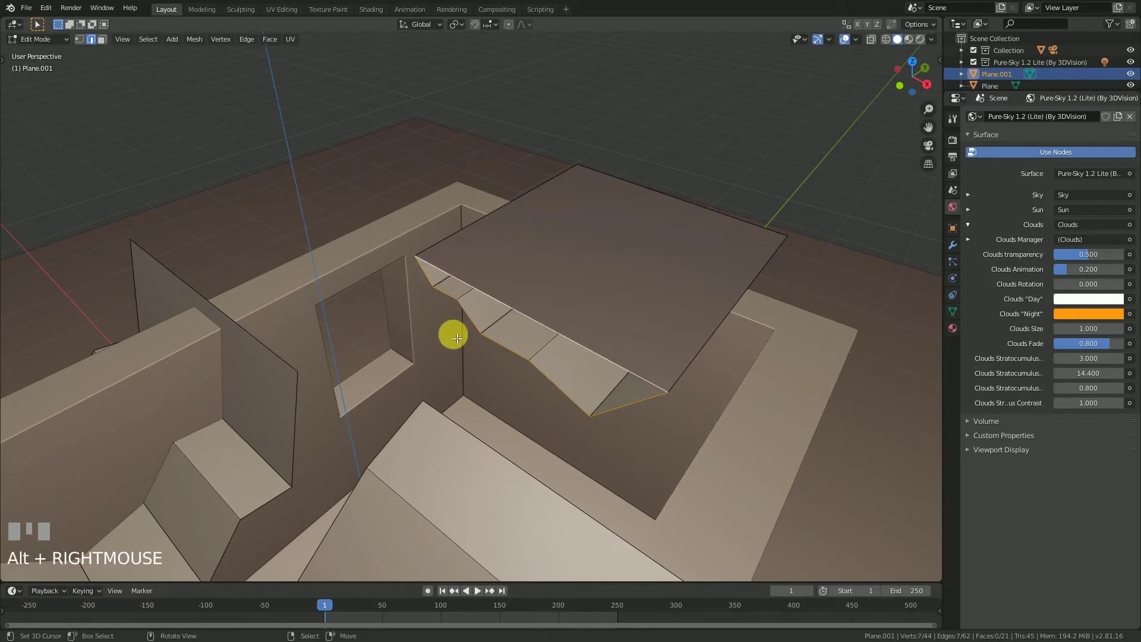
pyautogui.press('f')
# Bridge the two end edges of the strip on the long wall opposite the doorway with a flat top face.
pyautogui.scroll(-3, 461, 359)
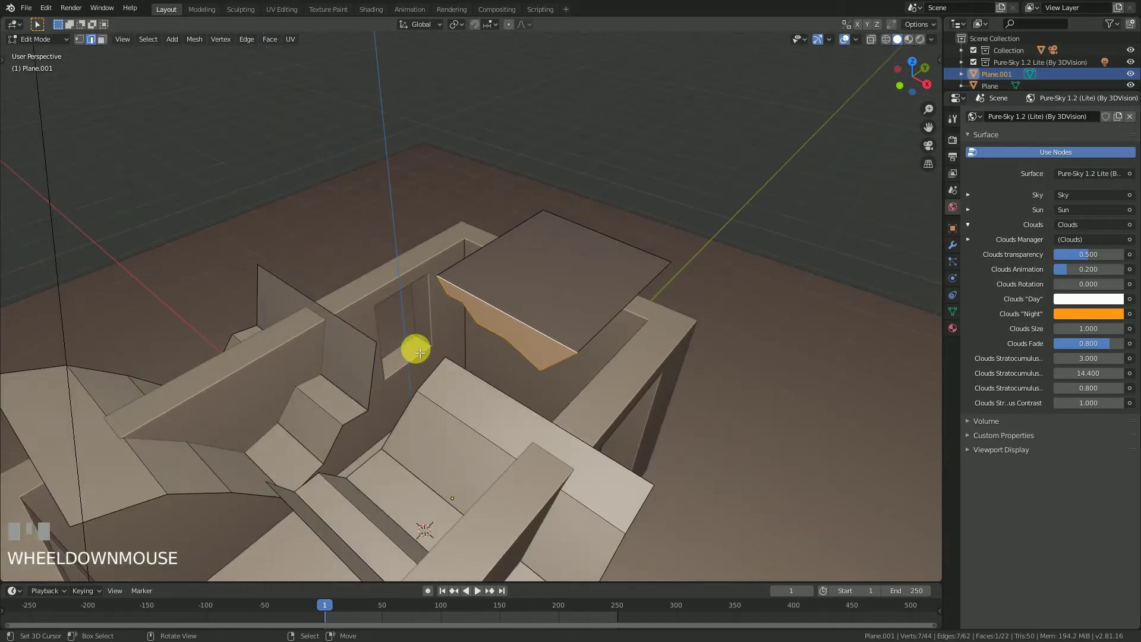
pyautogui.keyDown('shift'); pyautogui.moveTo(420, 353); pyautogui.dragTo(518, 334, button='middle'); pyautogui.keyUp('shift')
pyautogui.rightClick(429, 282)
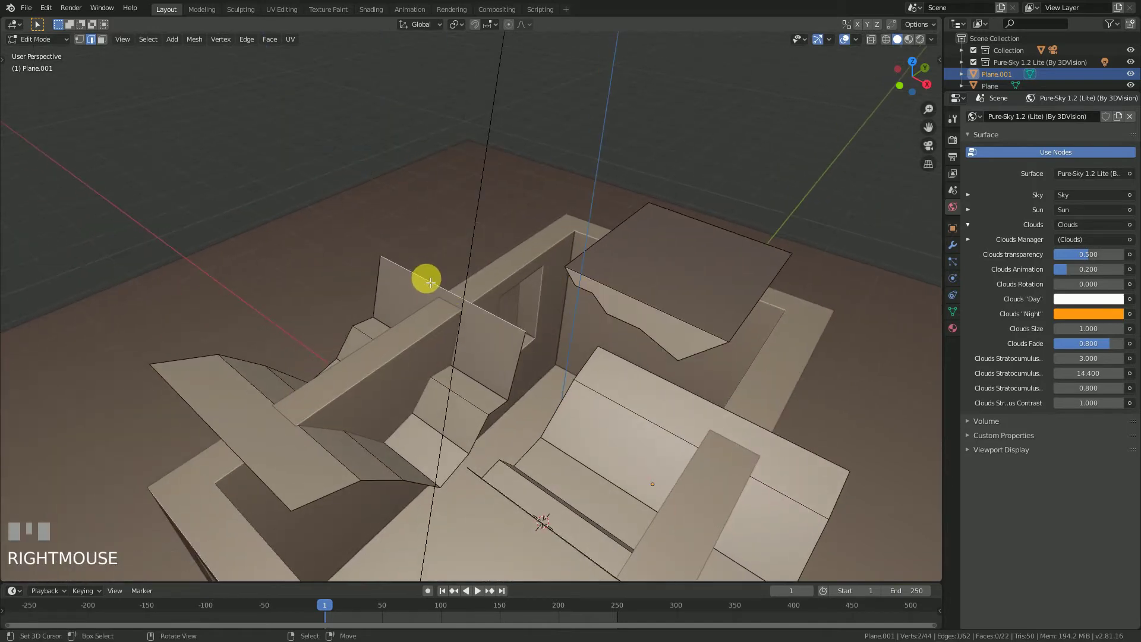
pyautogui.keyDown('shift'); pyautogui.rightClick(193, 408); pyautogui.keyUp('shift')
pyautogui.moveTo(299, 390); pyautogui.dragTo(275, 372, button='middle')
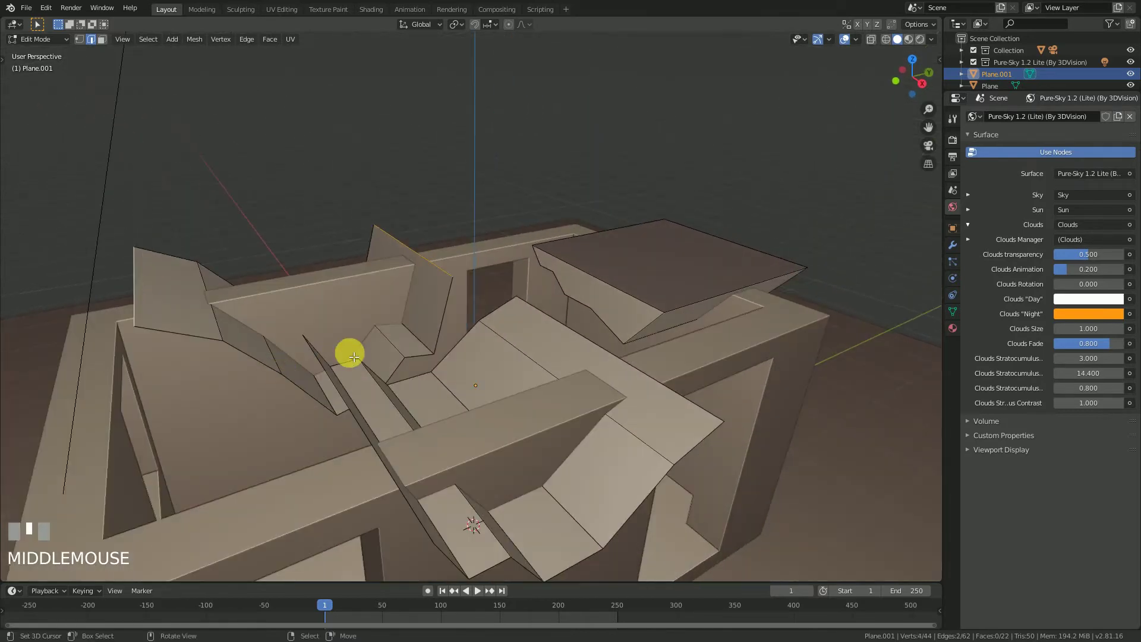
pyautogui.press('f')
# Fill the inner and outer side openings of the strip opposite the doorway with faces from their boundary edge loops.
pyautogui.rightClick(387, 288)
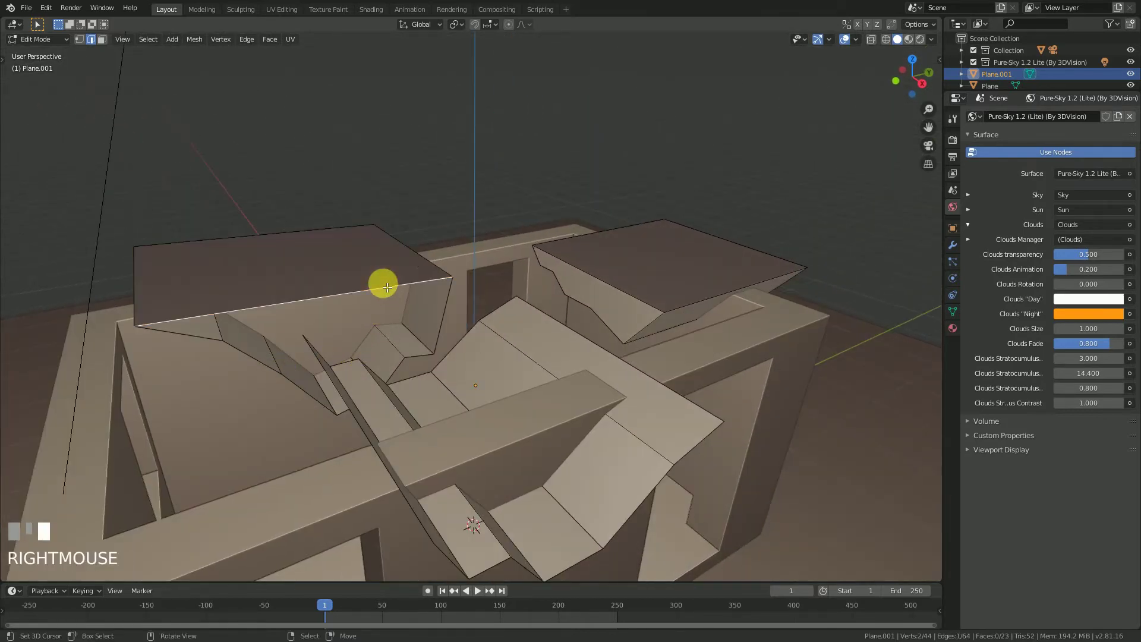
pyautogui.keyDown('alt'); pyautogui.rightClick(410, 289); pyautogui.keyUp('alt')
pyautogui.press('f')
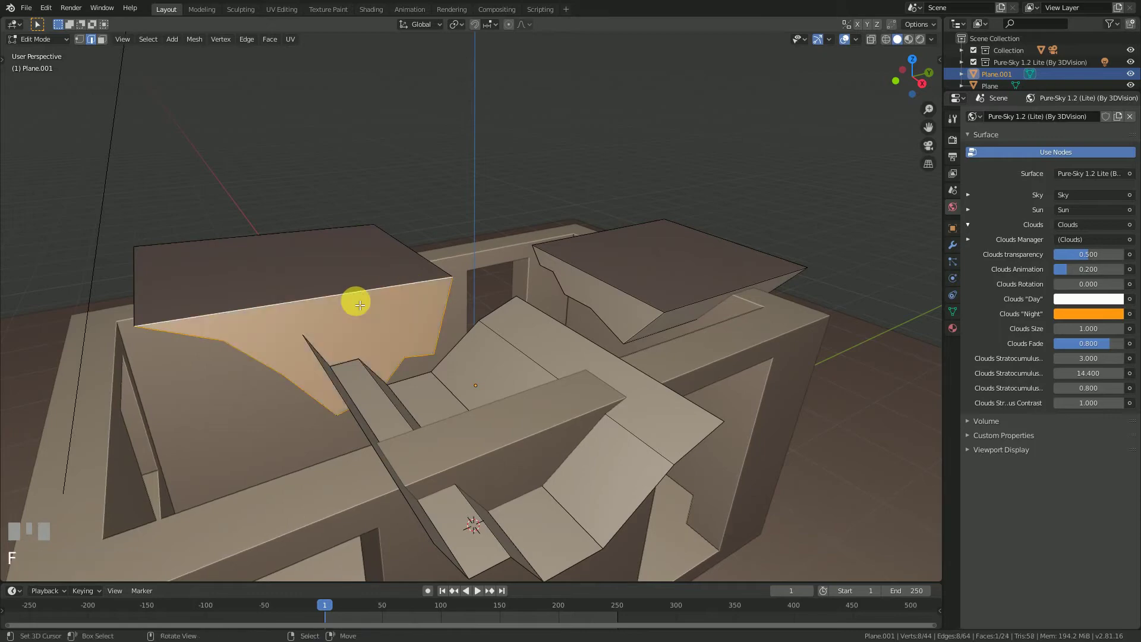
pyautogui.moveTo(354, 301); pyautogui.dragTo(497, 359, button='middle')
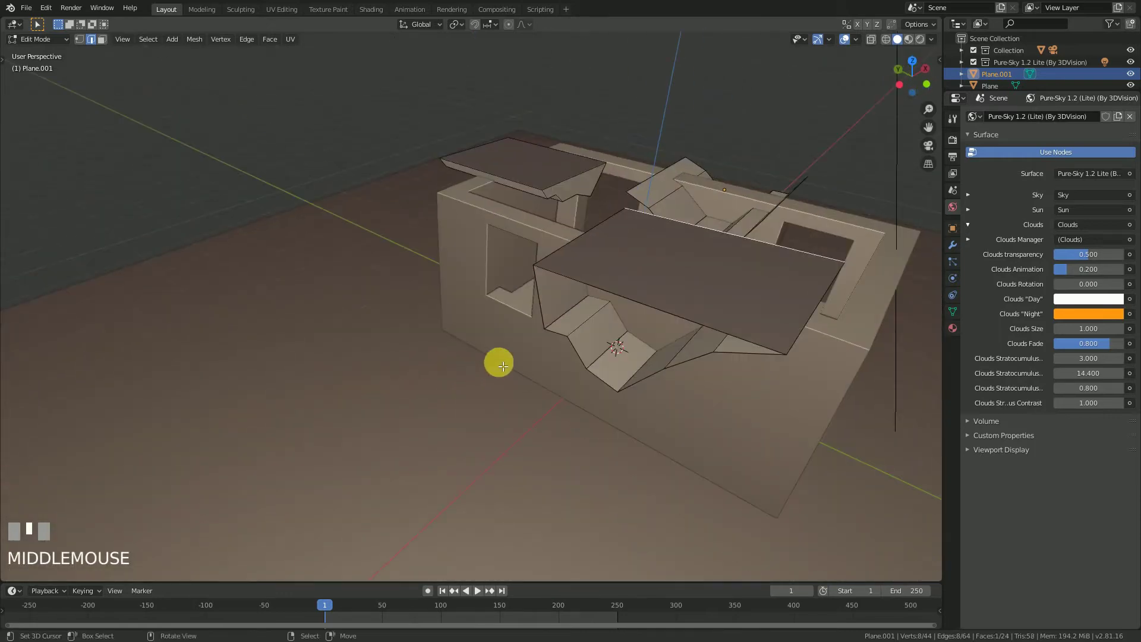
pyautogui.keyDown('alt'); pyautogui.rightClick(584, 282); pyautogui.keyUp('alt')
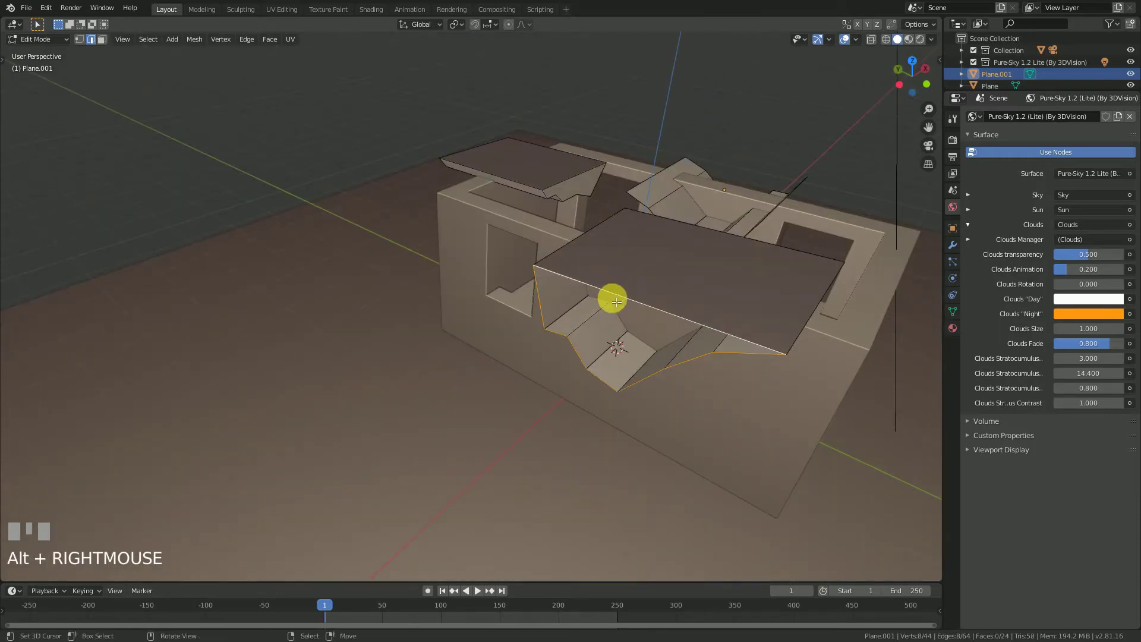
pyautogui.press('f')
# Select the two end edges of the strip on the doorway wall and fill a flat top face between them.
pyautogui.moveTo(644, 321); pyautogui.dragTo(580, 315, button='middle')
pyautogui.rightClick(581, 316)
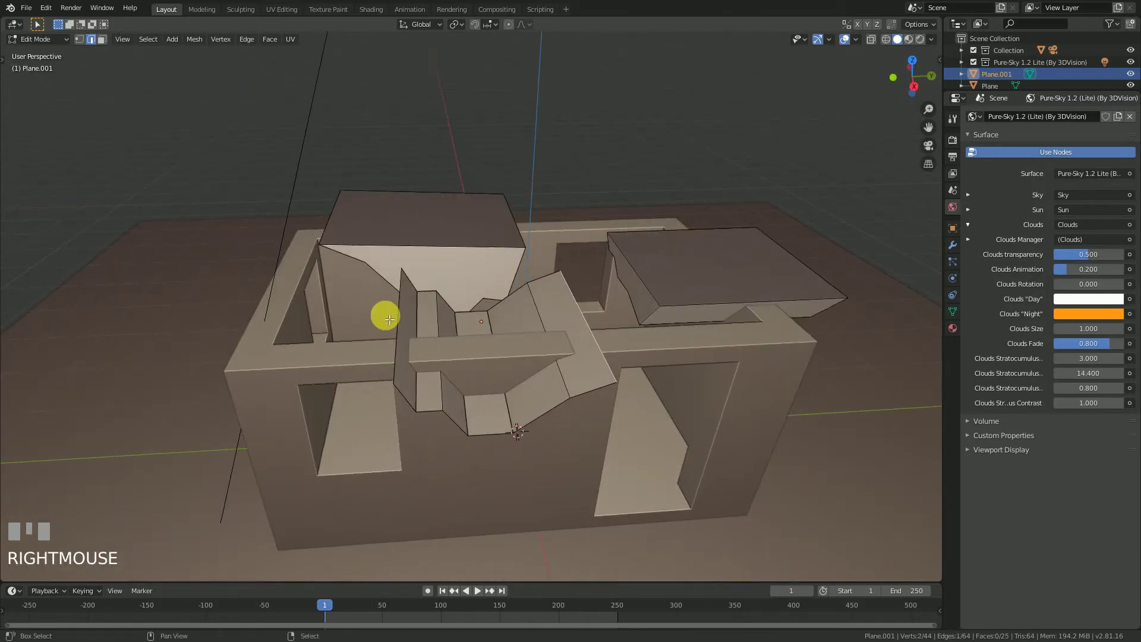
pyautogui.keyDown('shift'); pyautogui.rightClick(400, 303); pyautogui.keyUp('shift')
pyautogui.press('f')
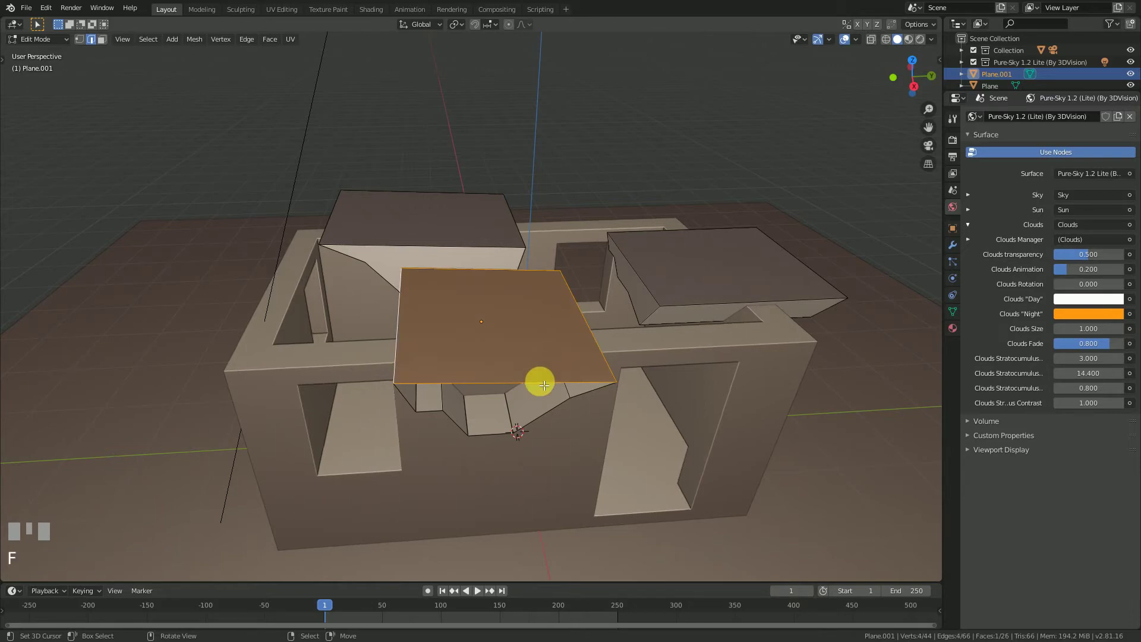
# Fill the inner and outer side openings of the doorway-wall strip with faces from their boundary edge loops and leave Edit Mode.
pyautogui.moveTo(540, 382); pyautogui.dragTo(518, 306, button='middle')
pyautogui.keyDown('alt'); pyautogui.rightClick(540, 274); pyautogui.keyUp('alt')
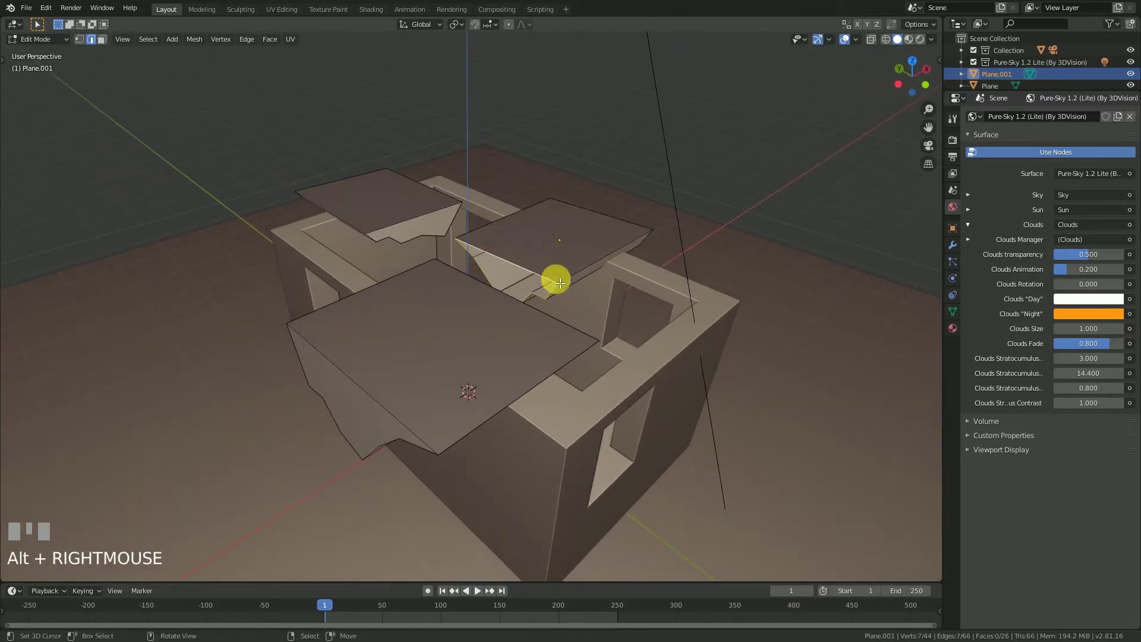
pyautogui.press('f')
pyautogui.moveTo(624, 331); pyautogui.dragTo(451, 264, button='middle')
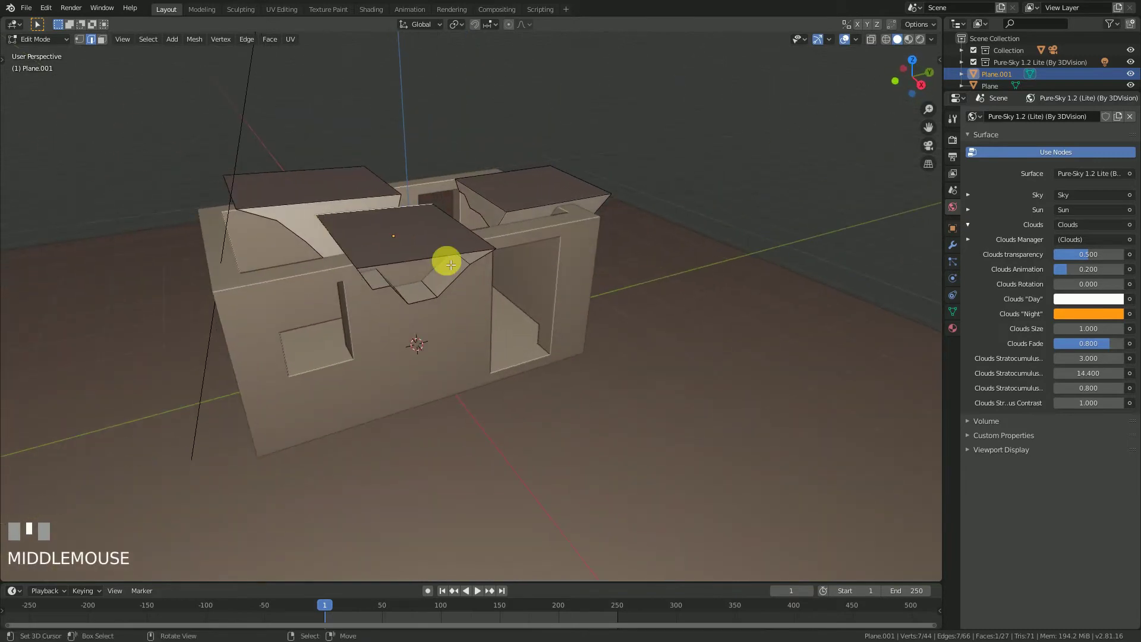
pyautogui.keyDown('alt'); pyautogui.rightClick(440, 253); pyautogui.keyUp('alt')
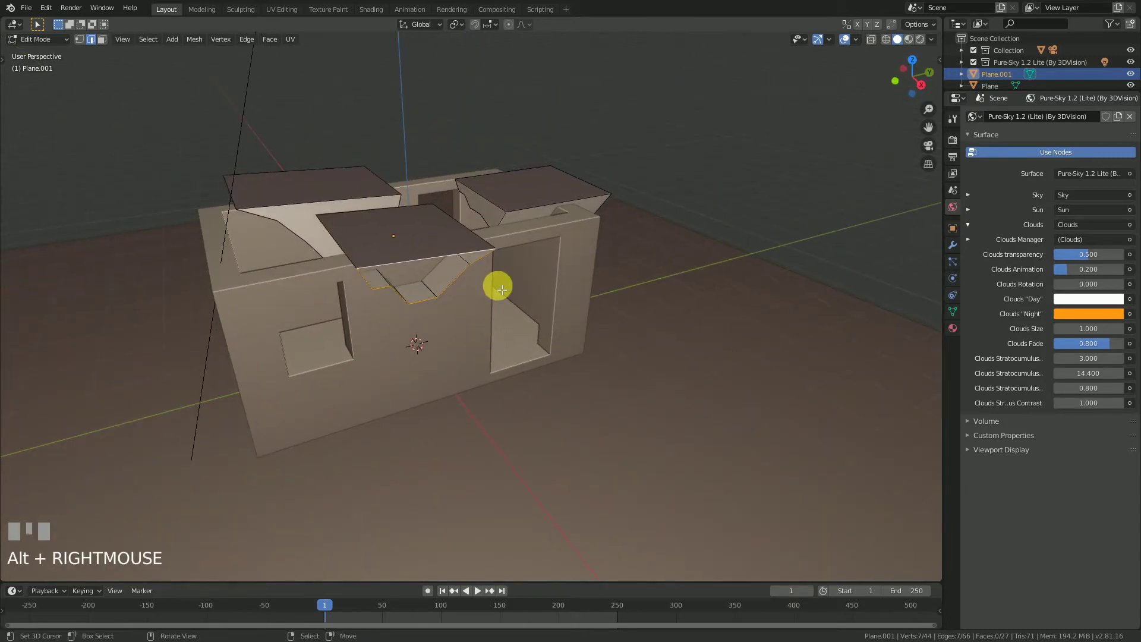
pyautogui.press('f')
pyautogui.keyDown('shift'); pyautogui.moveTo(450, 329); pyautogui.dragTo(555, 422, button='middle'); pyautogui.keyUp('shift')
pyautogui.press('Tab')
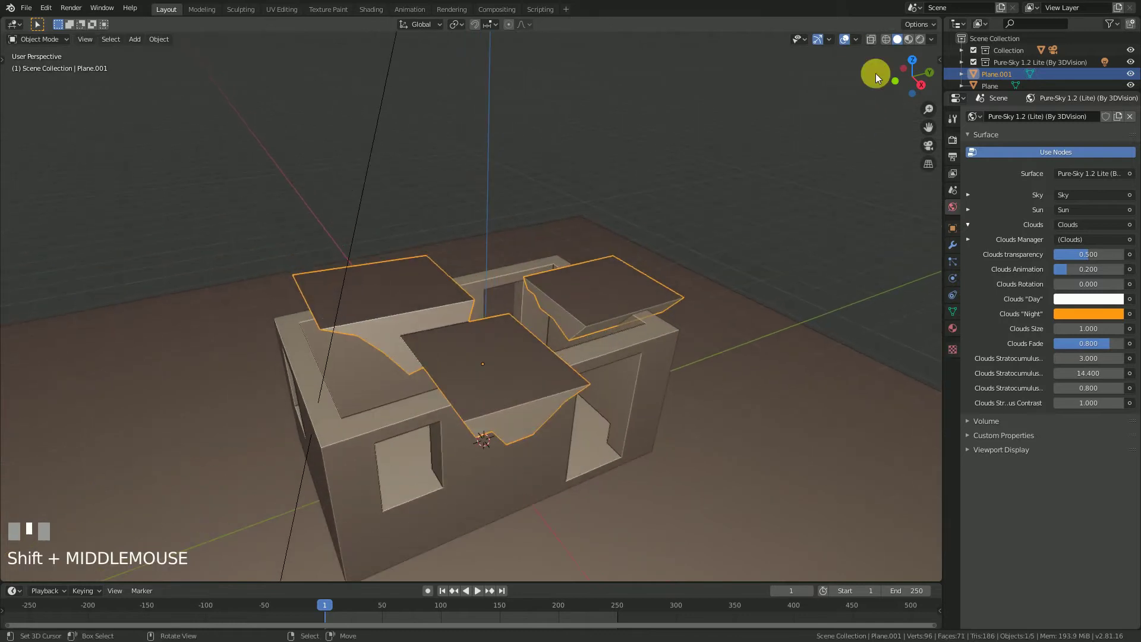
# Switch the viewport to material preview shading and set the jagged cutter object to display as Wire.
pyautogui.click(910, 40)
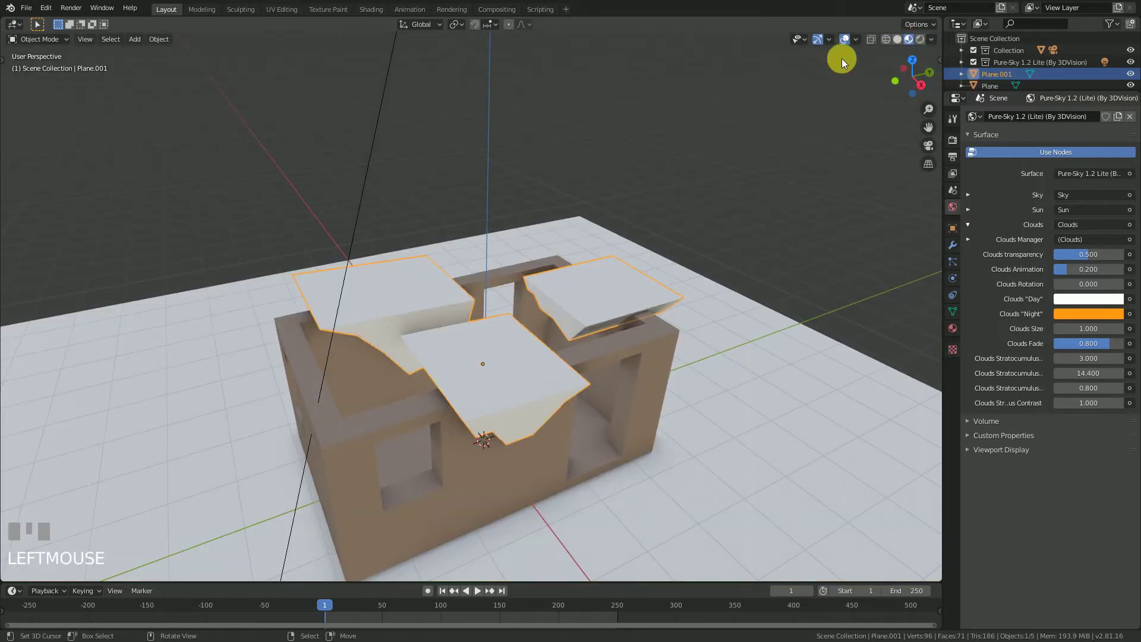
pyautogui.keyDown('shift'); pyautogui.moveTo(713, 234); pyautogui.dragTo(570, 288, button='middle'); pyautogui.keyUp('shift')
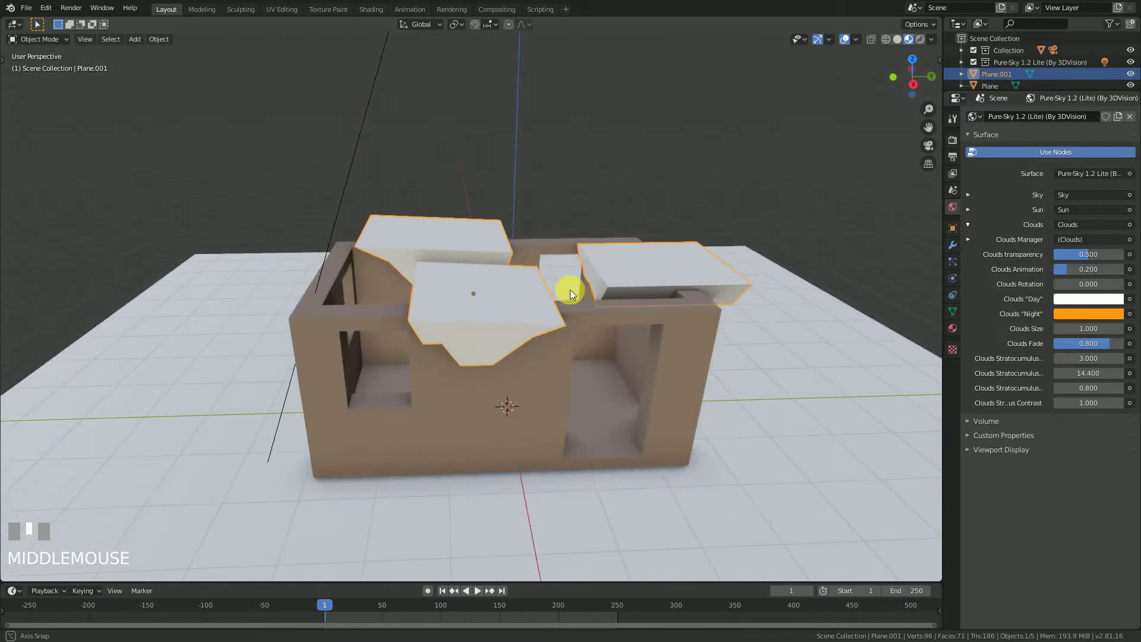
pyautogui.click(954, 229)
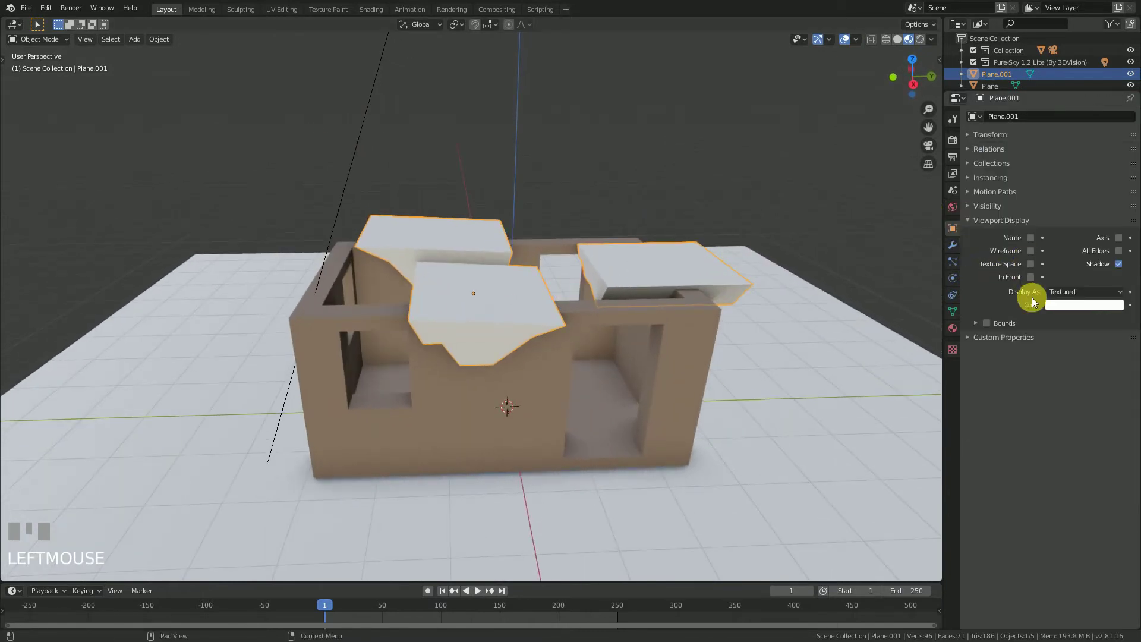
pyautogui.click(1069, 292)
pyautogui.click(1075, 315)
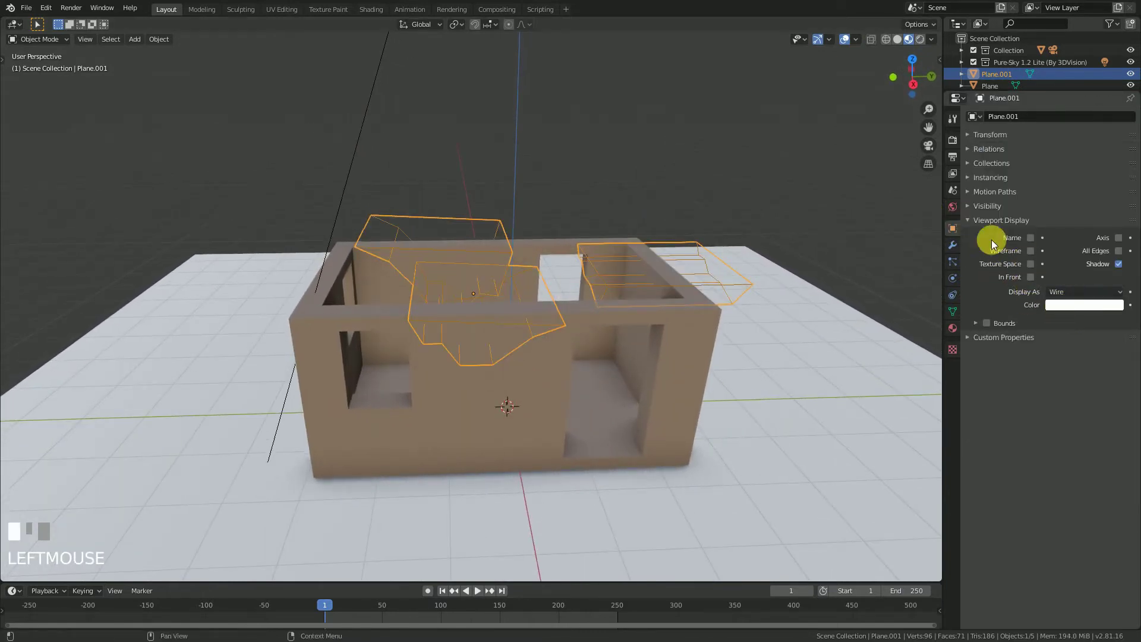
pyautogui.moveTo(533, 325); pyautogui.dragTo(1088, 244, button='middle')
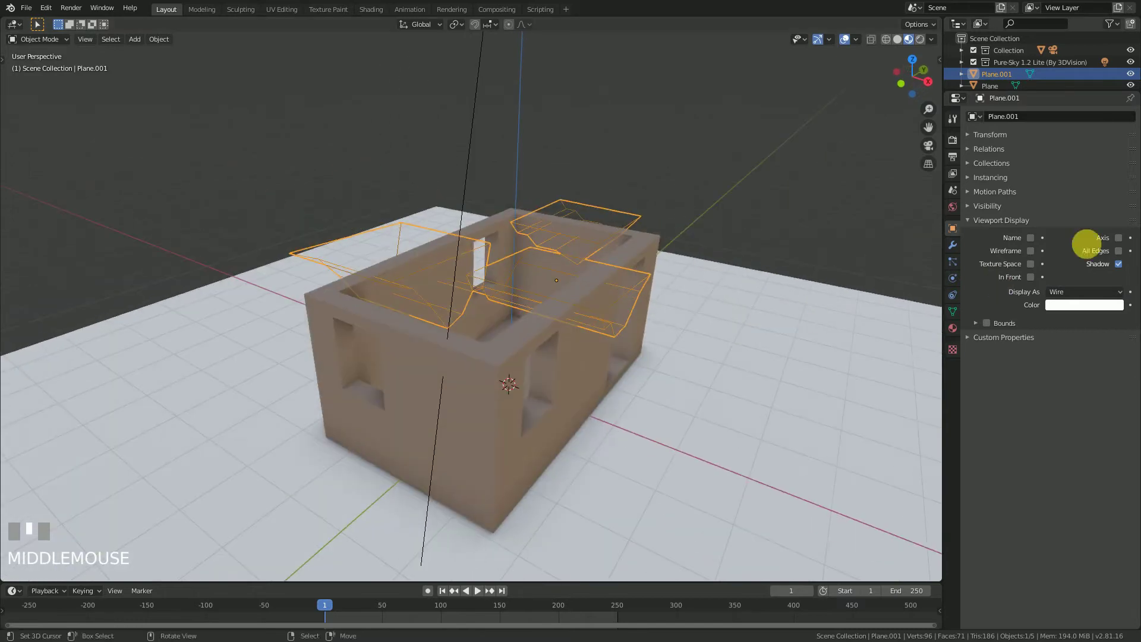
pyautogui.click(969, 220)
# Select the room walls object and bring up the choice of modifiers to add to it.
pyautogui.moveTo(666, 348); pyautogui.dragTo(591, 354, button='middle')
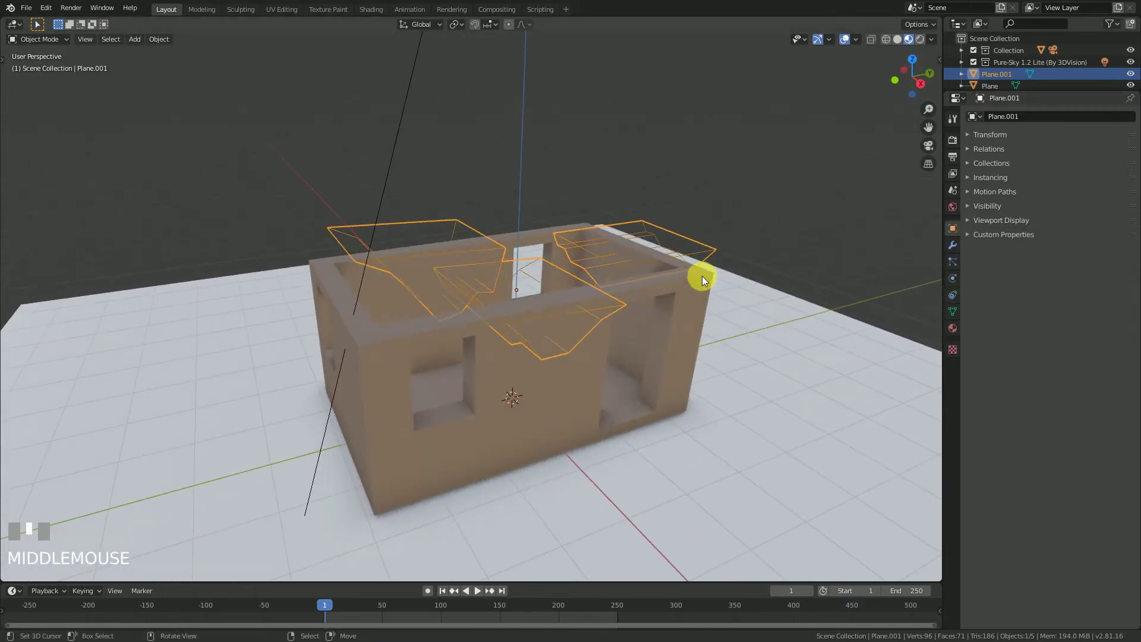
pyautogui.moveTo(701, 294)
pyautogui.keyDown('ctrl'); pyautogui.mouseDown(button='middle')
pyautogui.moveTo(601, 275)
pyautogui.moveTo(719, 295)
pyautogui.mouseUp(button='middle'); pyautogui.keyUp('ctrl')
pyautogui.rightClick(719, 294)
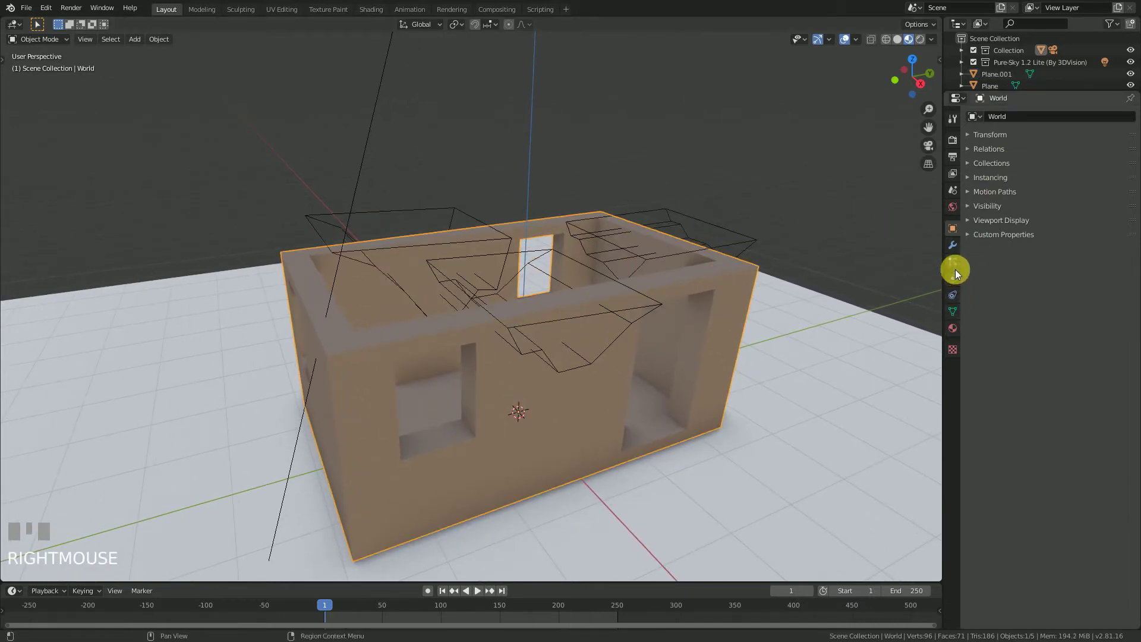
pyautogui.click(953, 245)
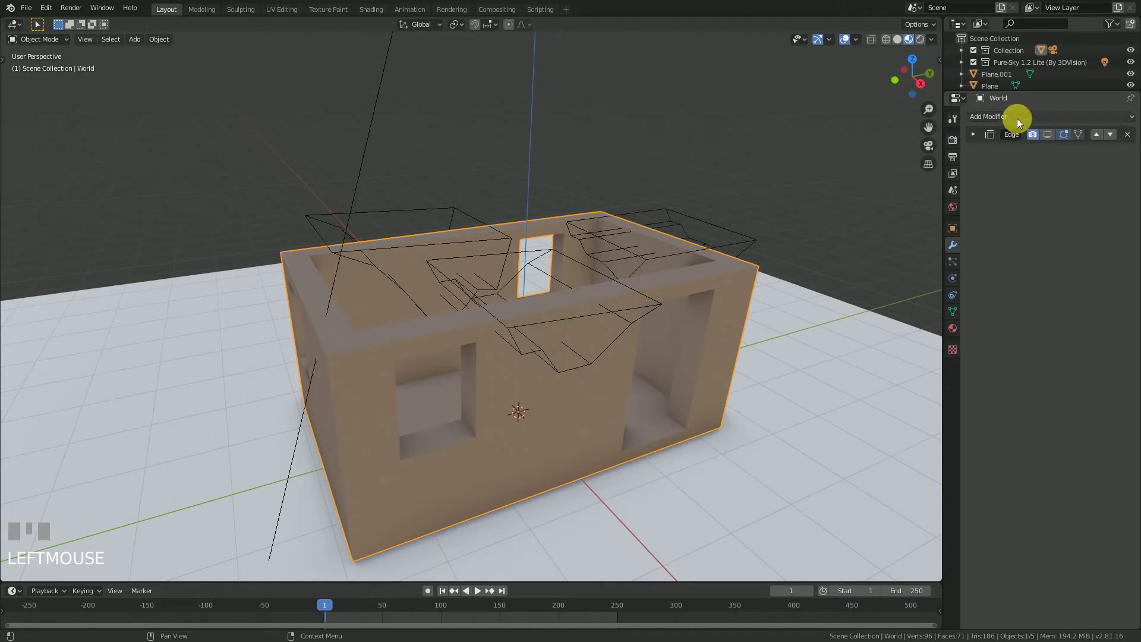
pyautogui.click(1018, 118)
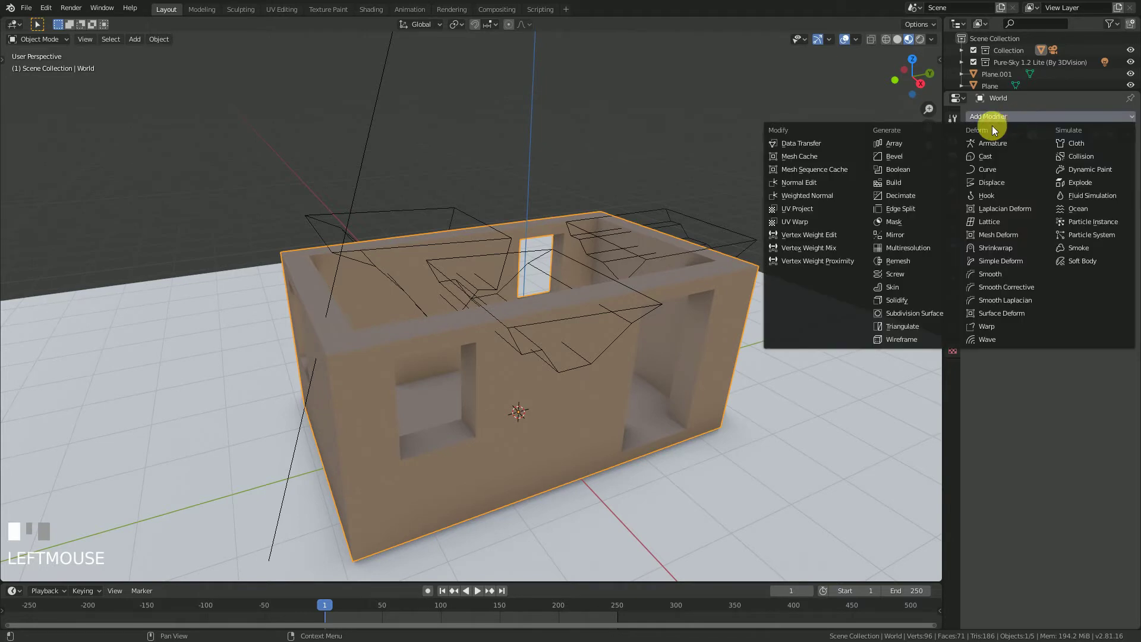
# Add a Boolean modifier with the Difference operation to the building, using the Plane.001 cutter mesh as its object.
pyautogui.click(911, 171)
pyautogui.keyDown('ctrl'); pyautogui.moveTo(773, 232); pyautogui.dragTo(604, 240, button='middle'); pyautogui.keyUp('ctrl')
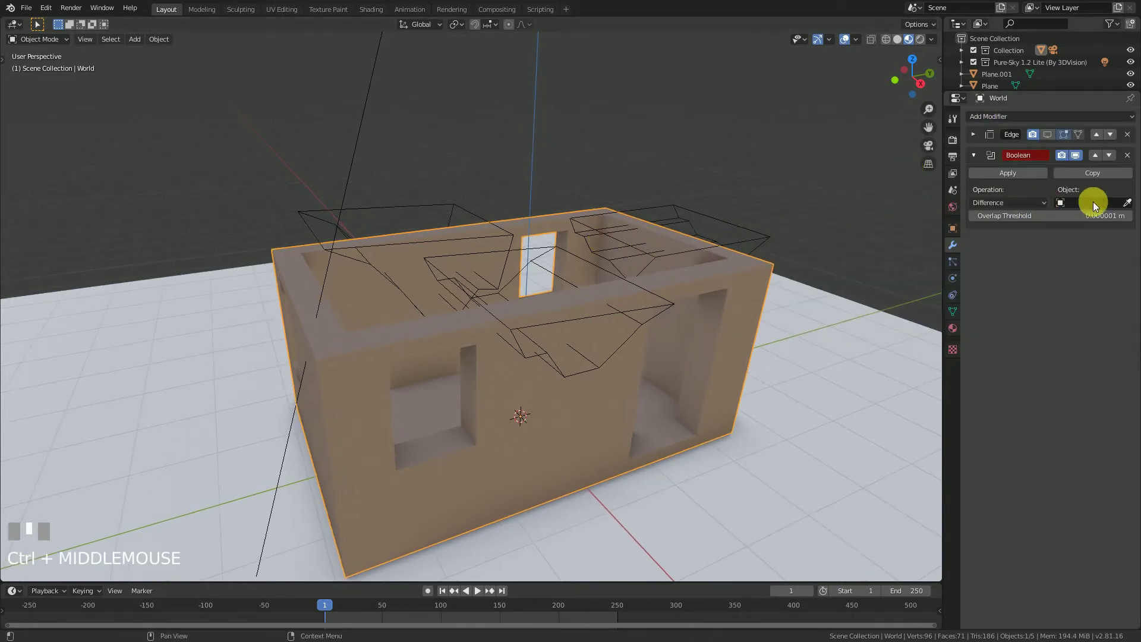
pyautogui.click(1120, 204)
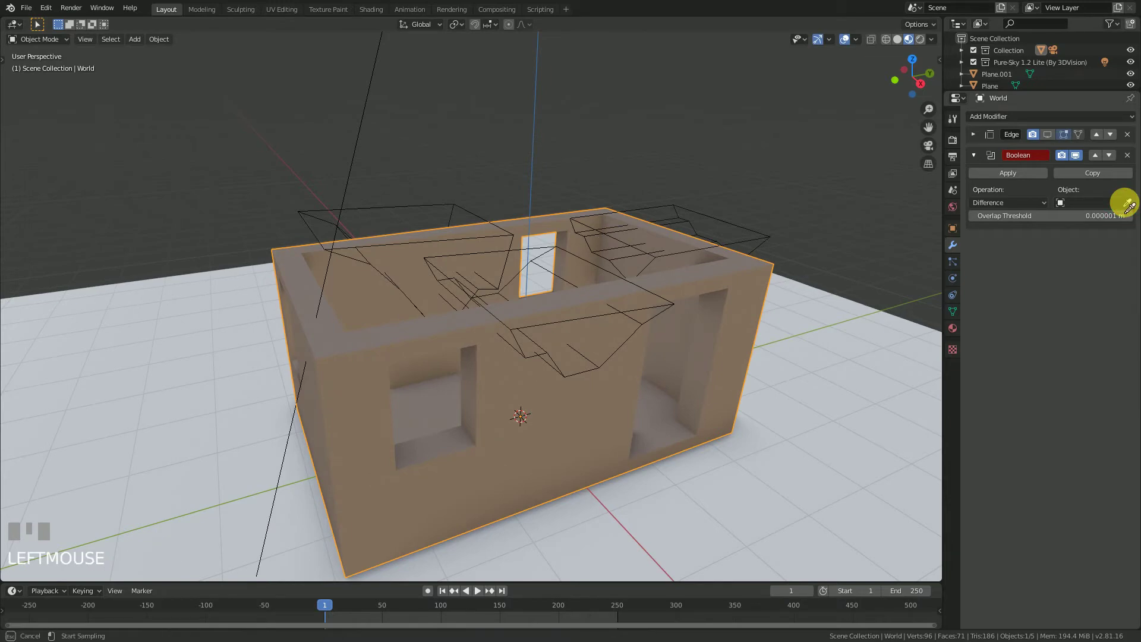
pyautogui.click(677, 208)
pyautogui.scroll(-3, 723, 341)
pyautogui.moveTo(723, 341); pyautogui.dragTo(657, 352, button='middle')
pyautogui.scroll(2, 642, 330)
# Select the whole front-wall cutter piece of Plane.001 in Edit Mode and hide the viewport overlays.
pyautogui.rightClick(488, 205)
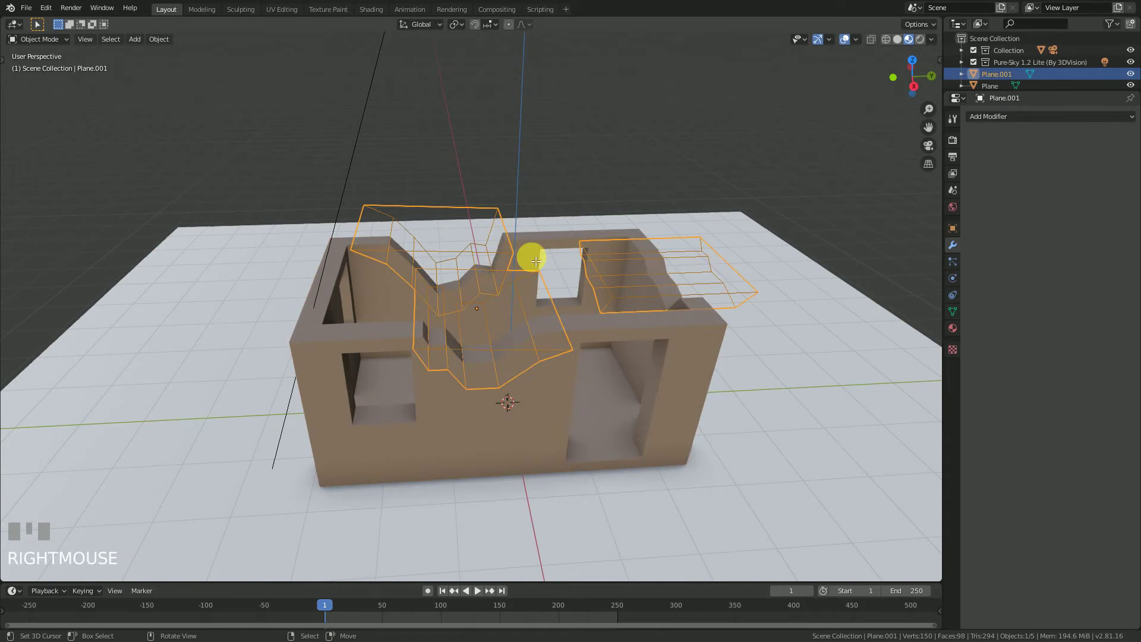
pyautogui.press('Tab')
pyautogui.rightClick(526, 326)
pyautogui.moveTo(542, 330)
pyautogui.mouseDown(button='middle')
pyautogui.moveTo(548, 319)
pyautogui.moveTo(538, 327)
pyautogui.mouseUp(button='middle')
pyautogui.hotkey('ctrl', 'l')
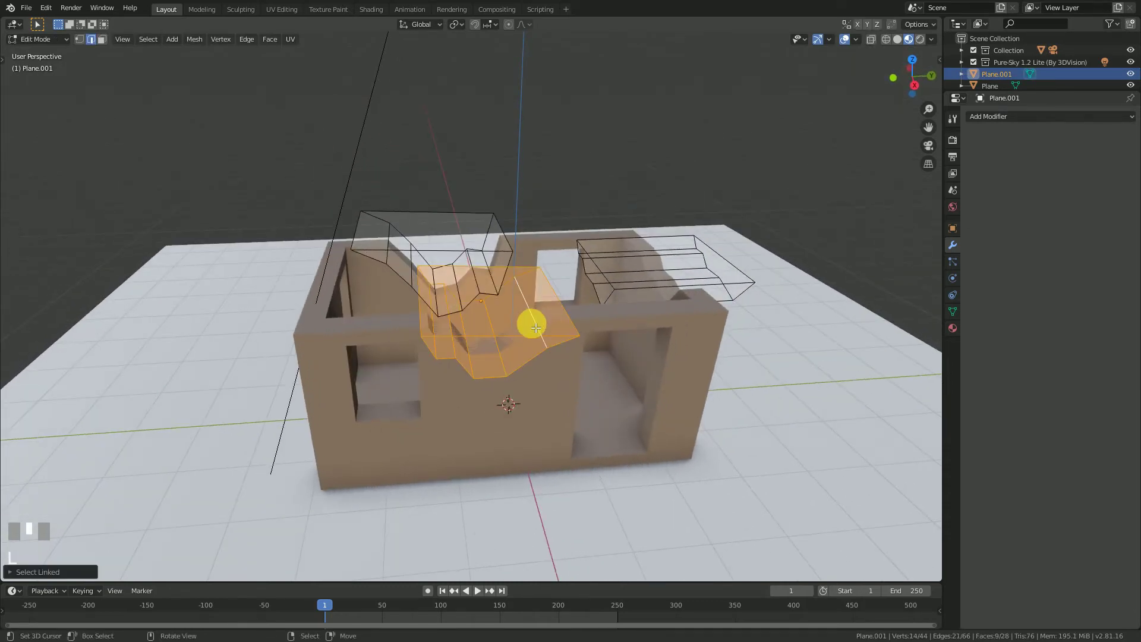
pyautogui.scroll(2, 536, 325)
pyautogui.click(848, 42)
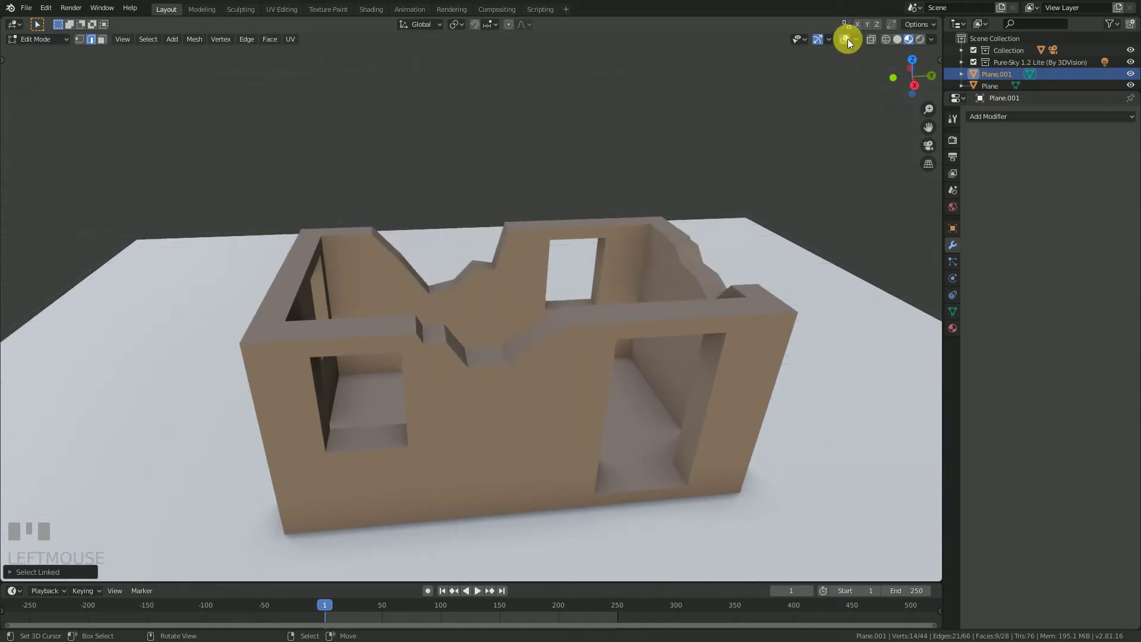
# Try sliding the front cutter piece along the Y axis to preview the notch at other places in the wall.
pyautogui.press('g')
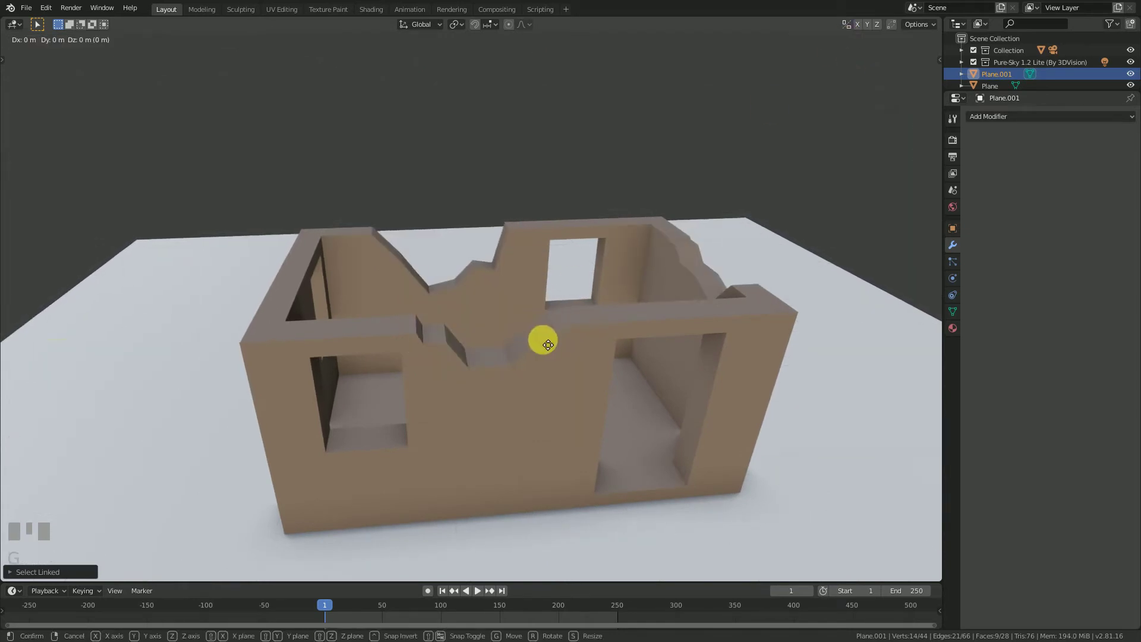
pyautogui.press('y')
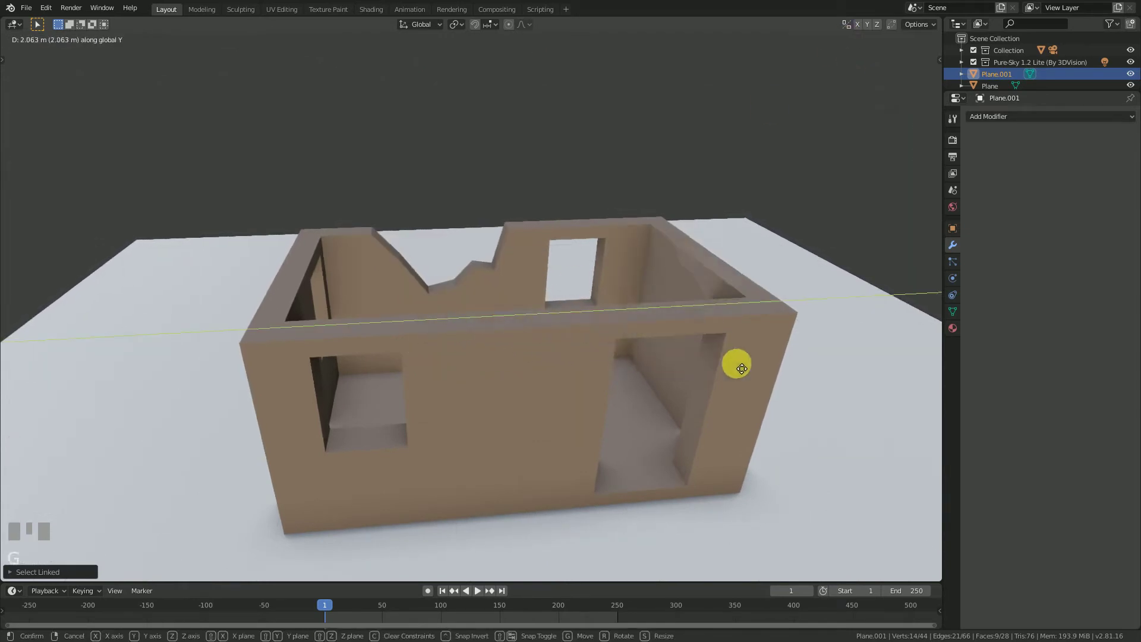
pyautogui.click(562, 383)
pyautogui.scroll(-1, 571, 386)
pyautogui.moveTo(571, 385); pyautogui.dragTo(544, 371, button='middle')
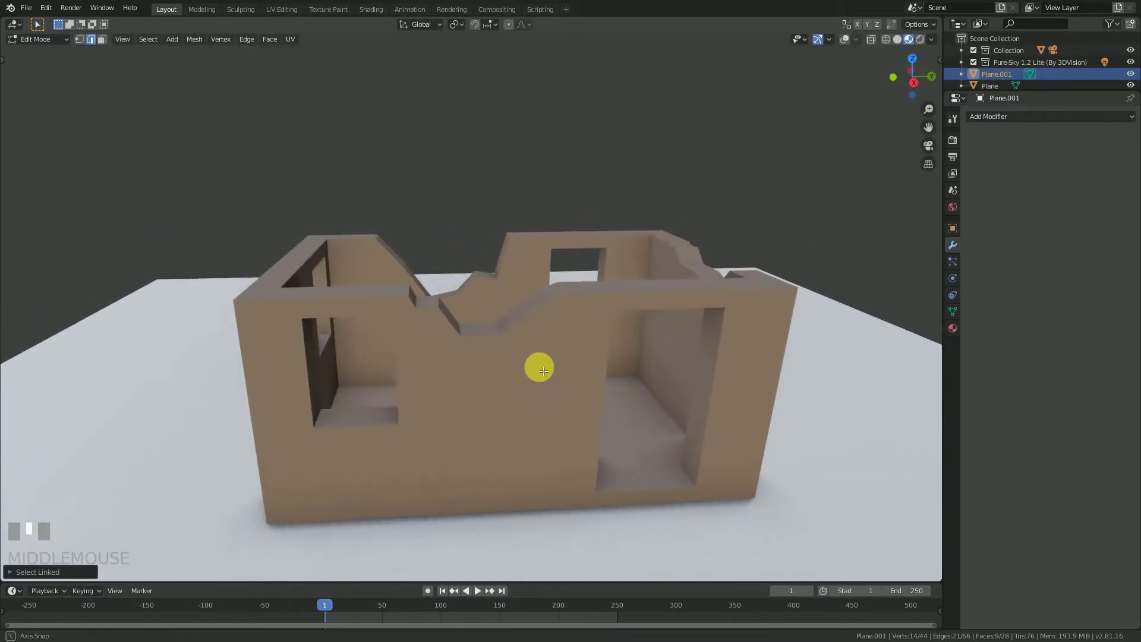
pyautogui.press('g')
pyautogui.press('y')
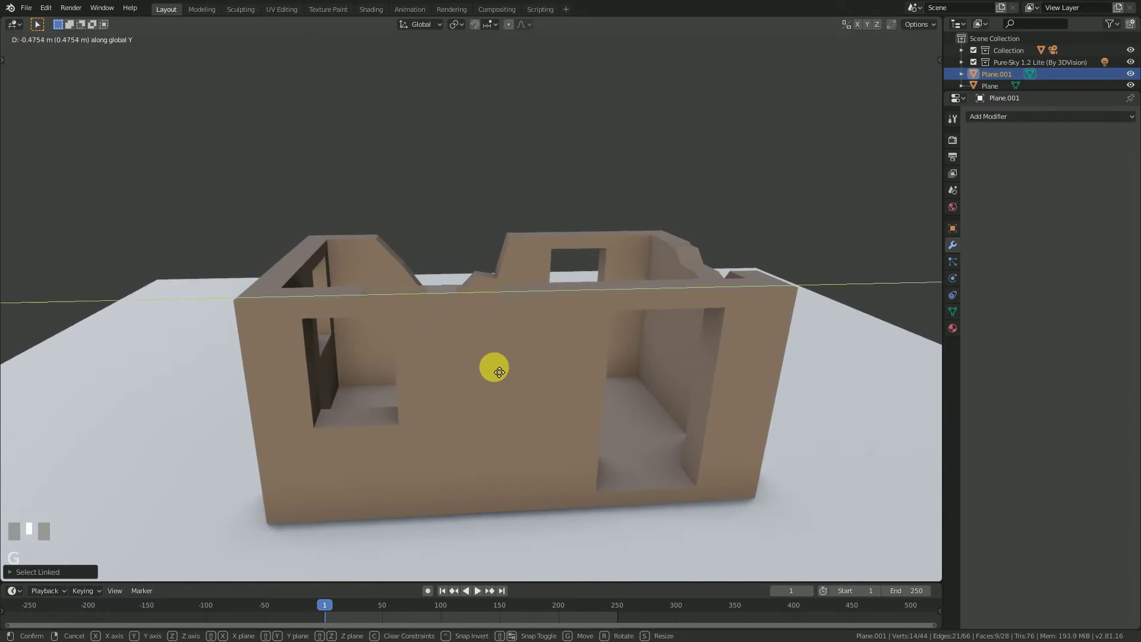
pyautogui.click(673, 396)
# Switch the viewport to Solid shading and try sliding the front cutter along the Y axis once more.
pyautogui.click(898, 39)
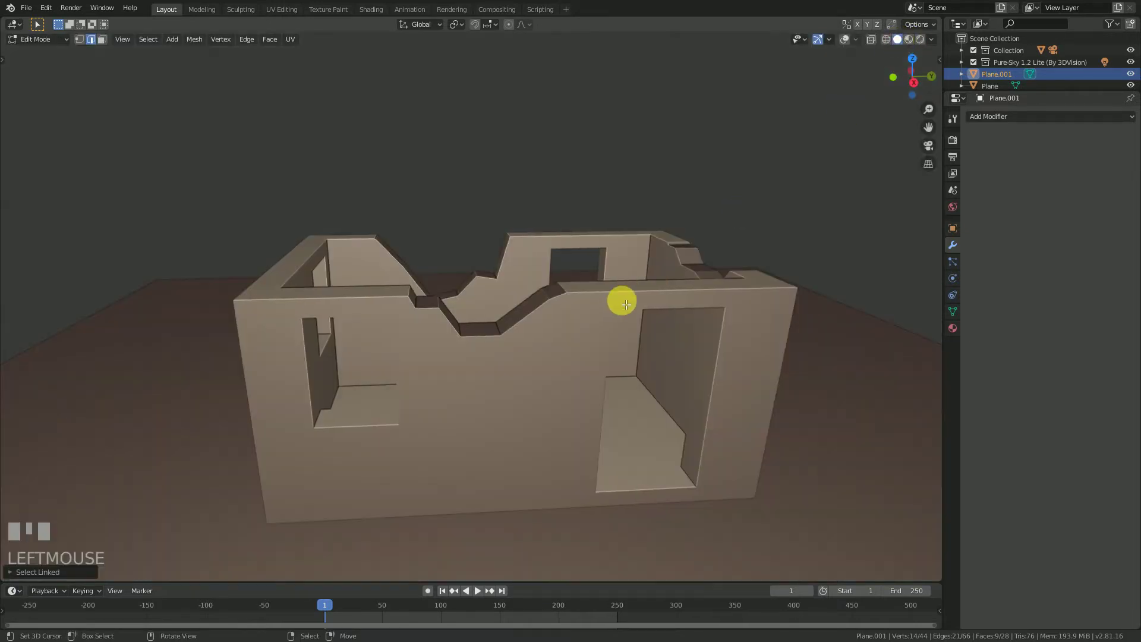
pyautogui.press('g')
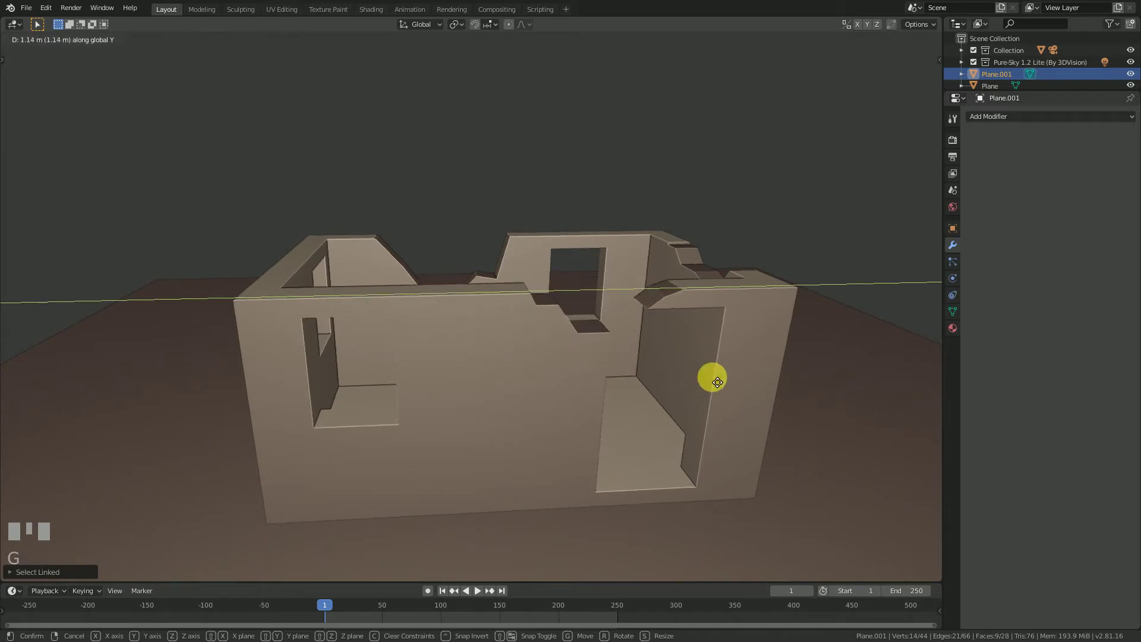
pyautogui.click(619, 371)
pyautogui.moveTo(621, 373); pyautogui.dragTo(624, 349, button='middle')
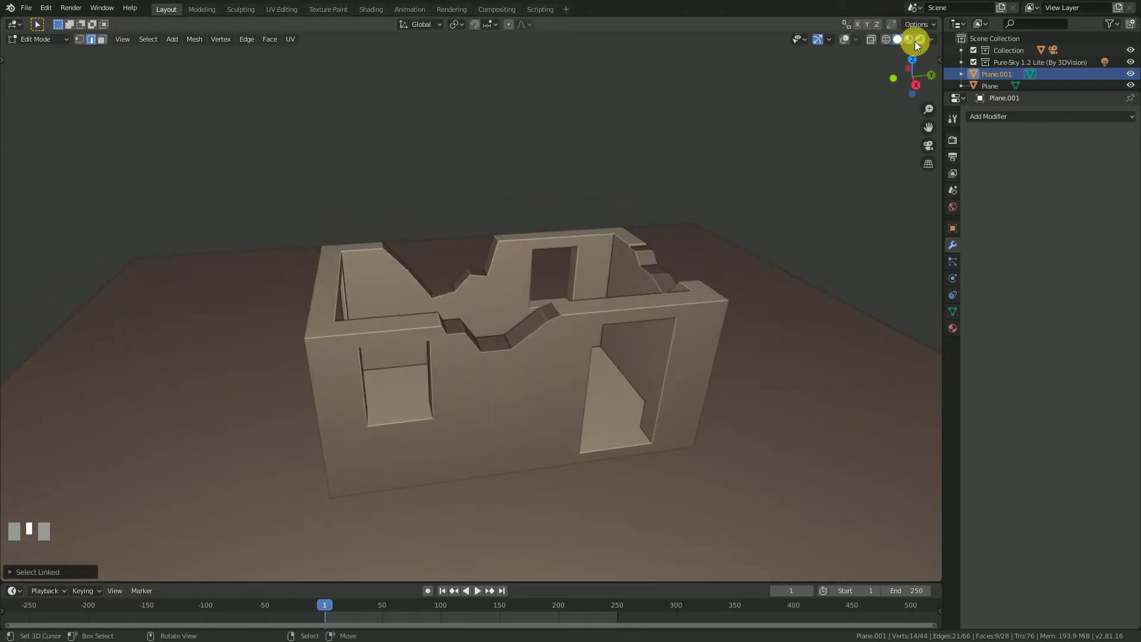
# Show the viewport overlays again and apply the Boolean modifier on the building in Object Mode.
pyautogui.click(845, 40)
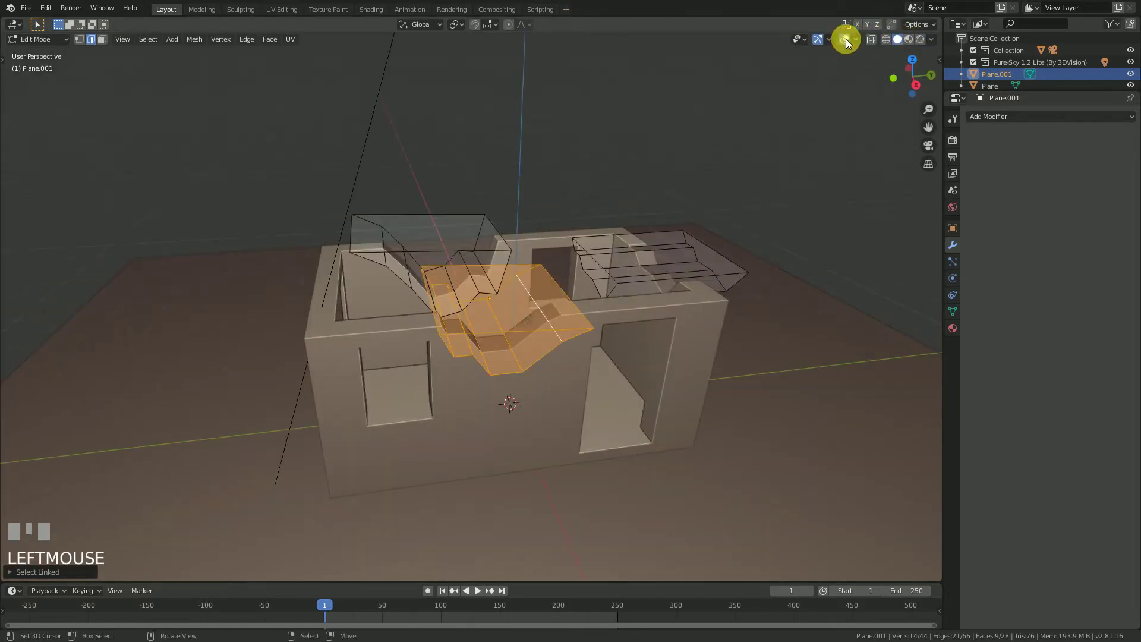
pyautogui.moveTo(612, 224); pyautogui.dragTo(636, 225, button='middle')
pyautogui.press('Tab')
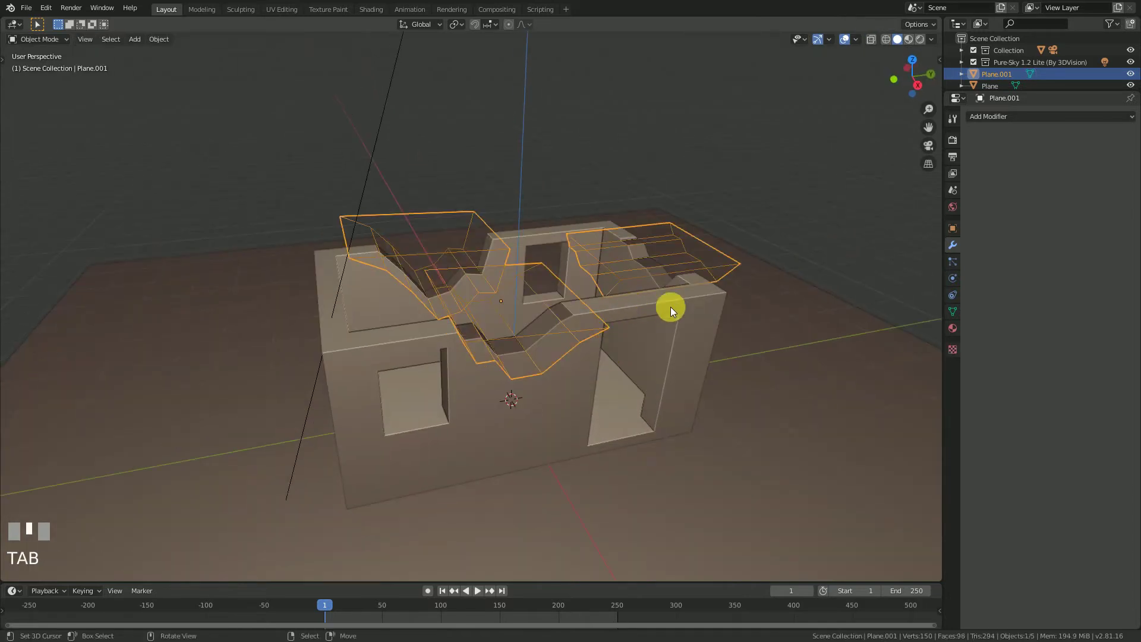
pyautogui.rightClick(737, 304)
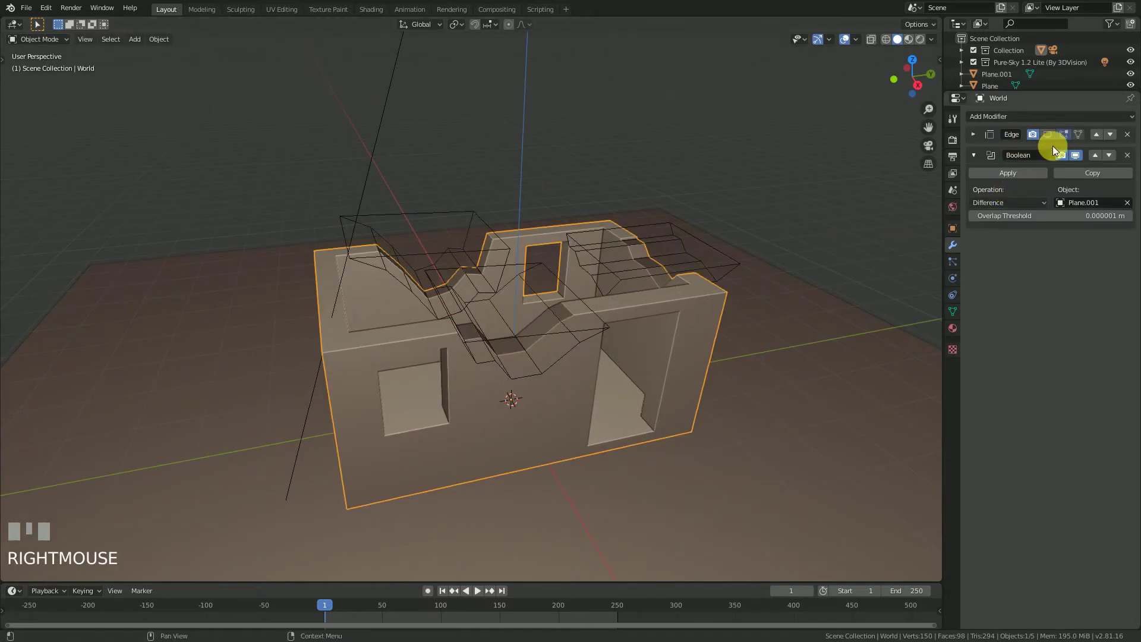
pyautogui.click(1015, 171)
# Delete the Plane.001 cutter object.
pyautogui.rightClick(661, 227)
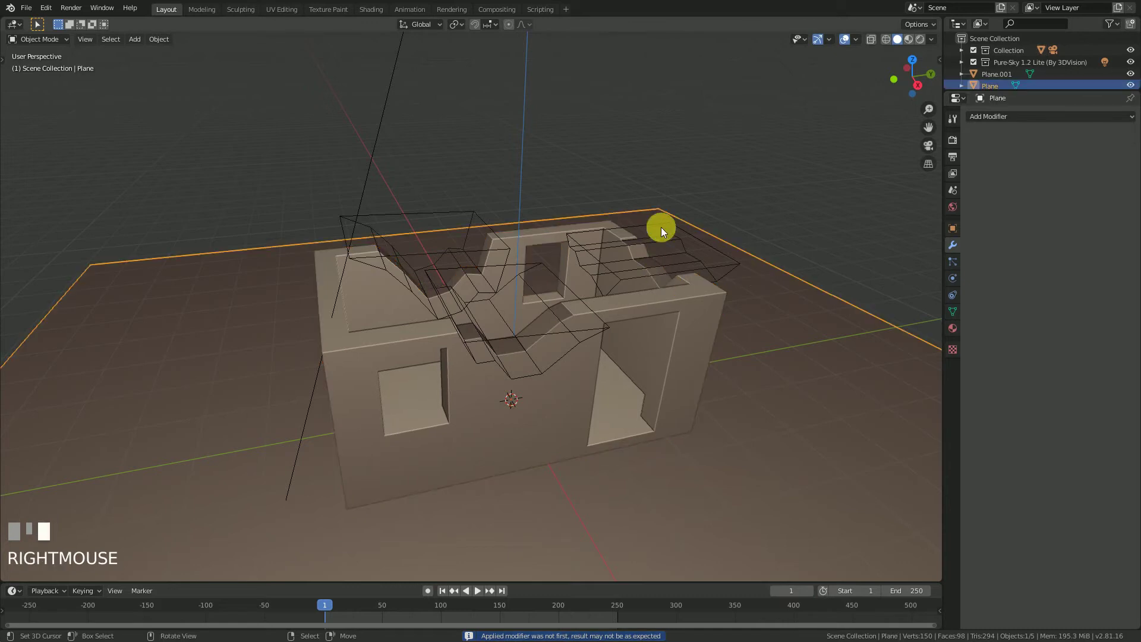
pyautogui.rightClick(686, 242)
pyautogui.press('x')
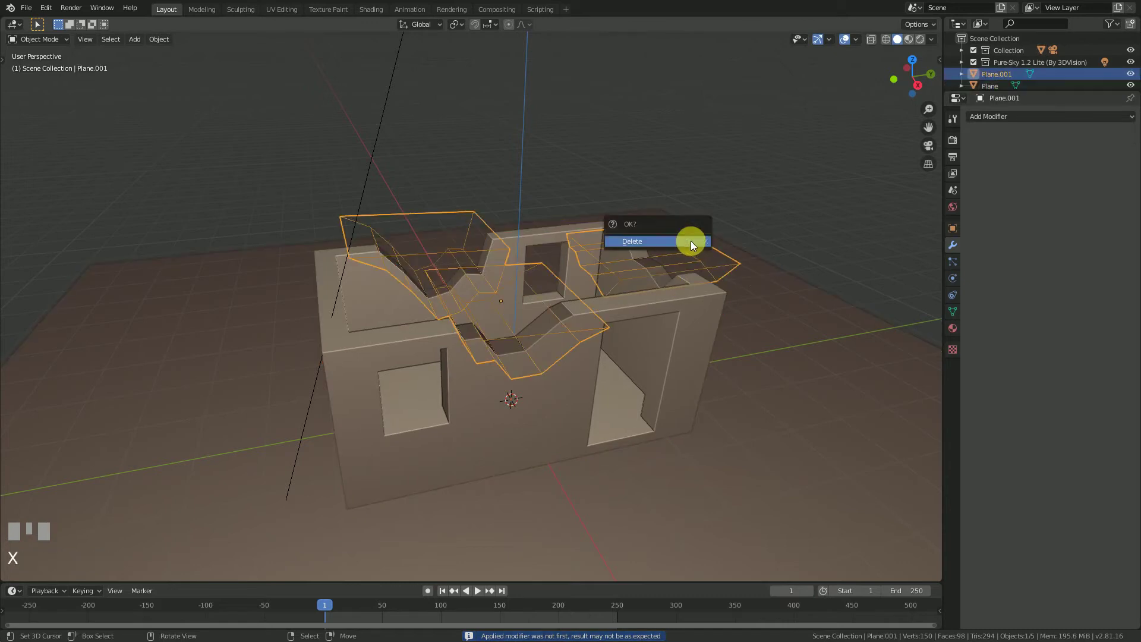
pyautogui.click(690, 241)
# Examine the cut walls of the building from several angles.
pyautogui.moveTo(690, 240); pyautogui.dragTo(562, 318, button='middle')
pyautogui.scroll(-2, 586, 315)
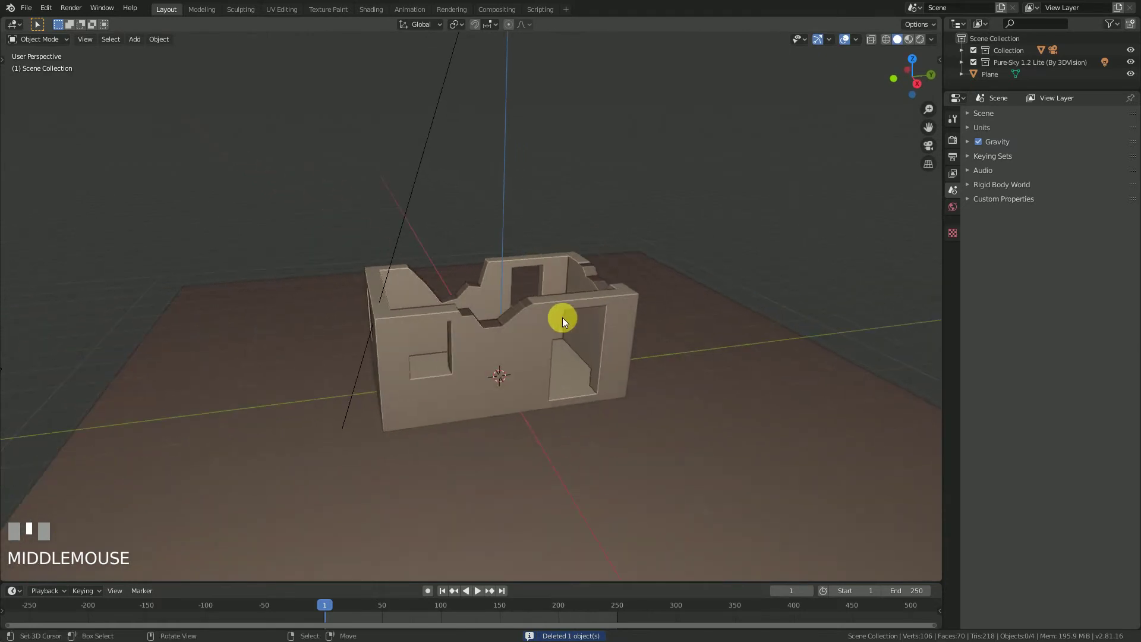
pyautogui.scroll(2, 554, 321)
pyautogui.scroll(1, 548, 321)
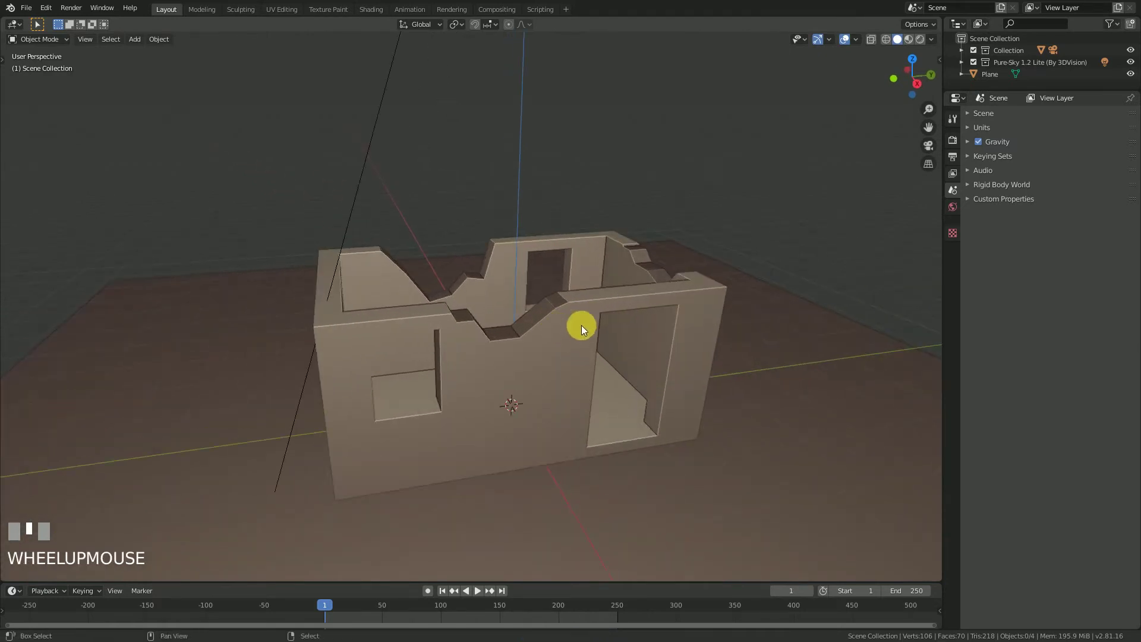
pyautogui.scroll(2, 546, 290)
pyautogui.keyDown('shift'); pyautogui.moveTo(705, 294); pyautogui.dragTo(630, 306, button='middle'); pyautogui.keyUp('shift')
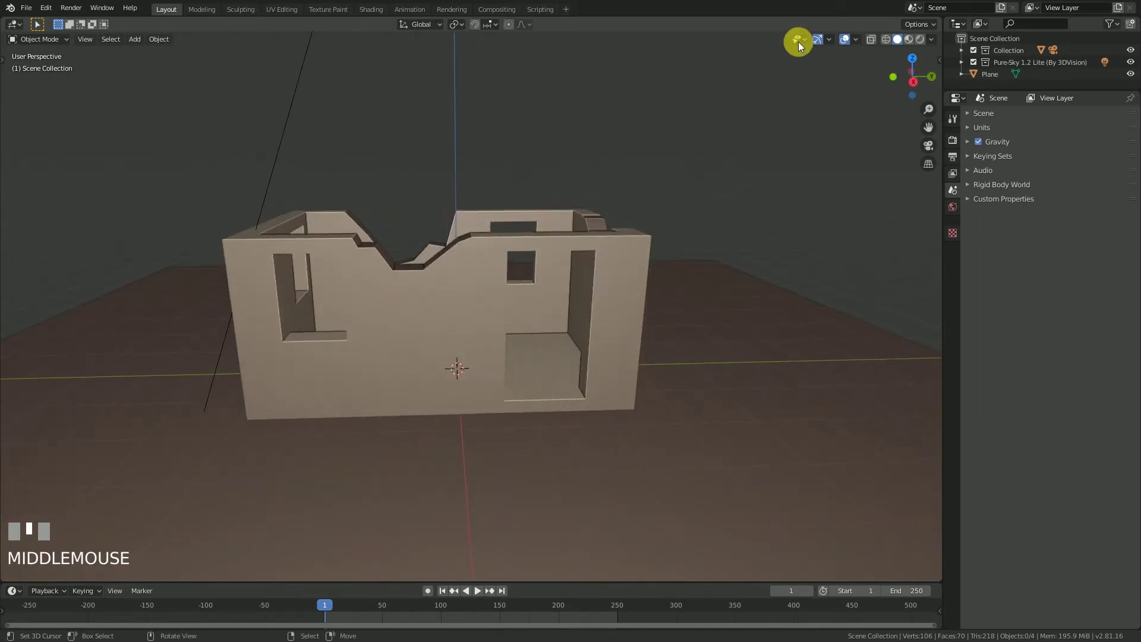
pyautogui.keyDown('shift'); pyautogui.moveTo(795, 165); pyautogui.dragTo(868, 16, button='middle'); pyautogui.keyUp('shift')
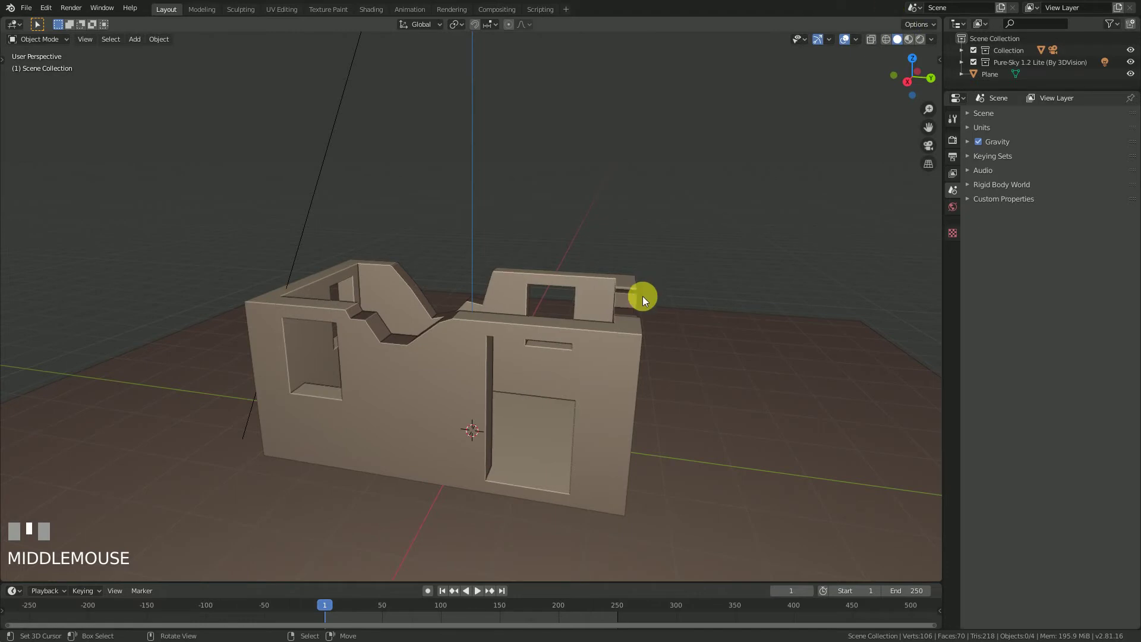
# Open the building mesh in Edit Mode with nothing selected and vertex selection active.
pyautogui.rightClick(611, 352)
pyautogui.moveTo(616, 349); pyautogui.dragTo(640, 343, button='middle')
pyautogui.press('Tab')
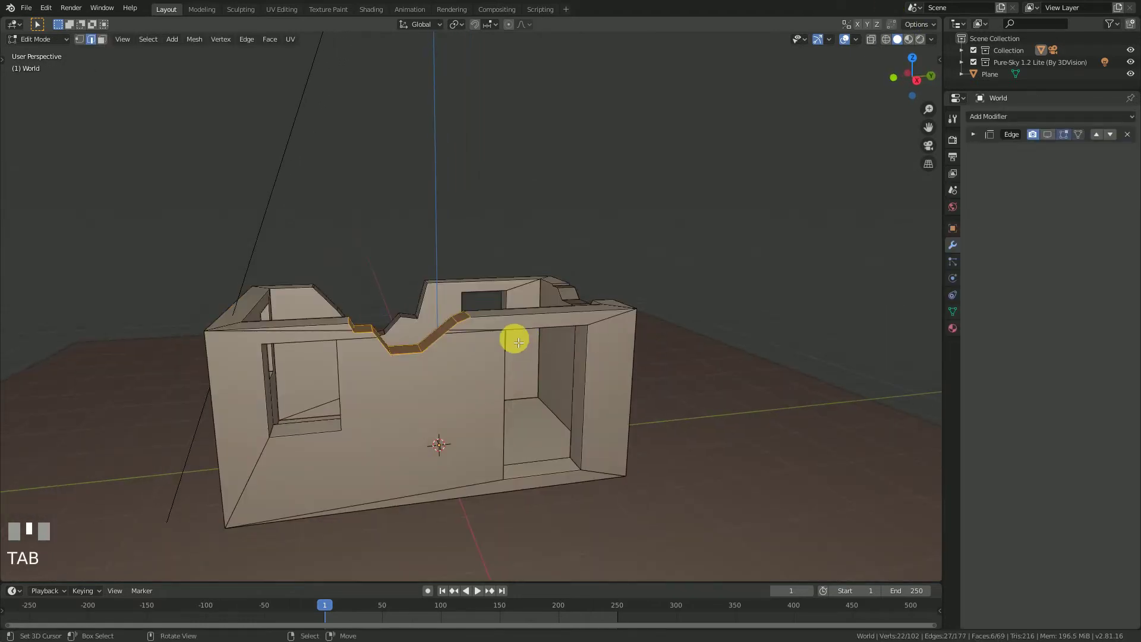
pyautogui.press('a')
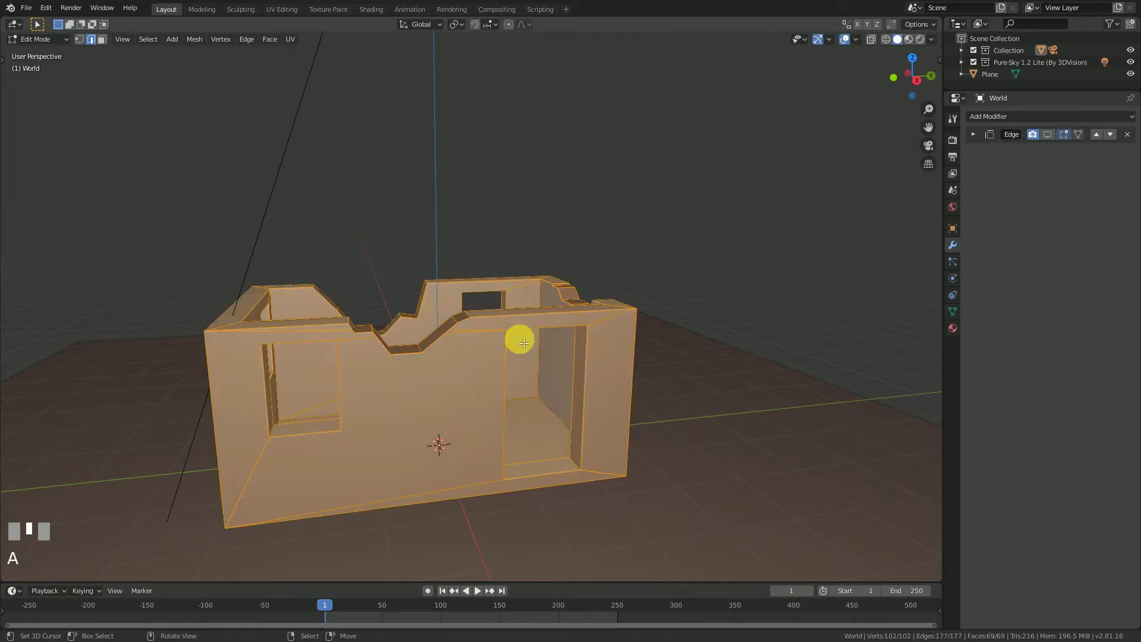
pyautogui.hotkey('alt', 'a')
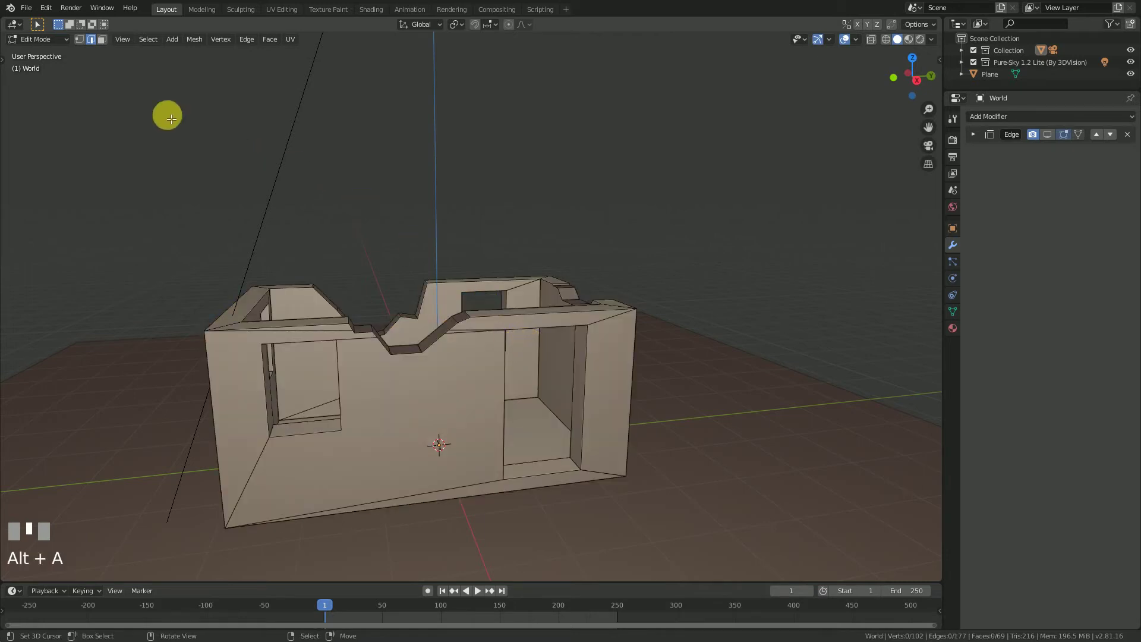
pyautogui.click(80, 40)
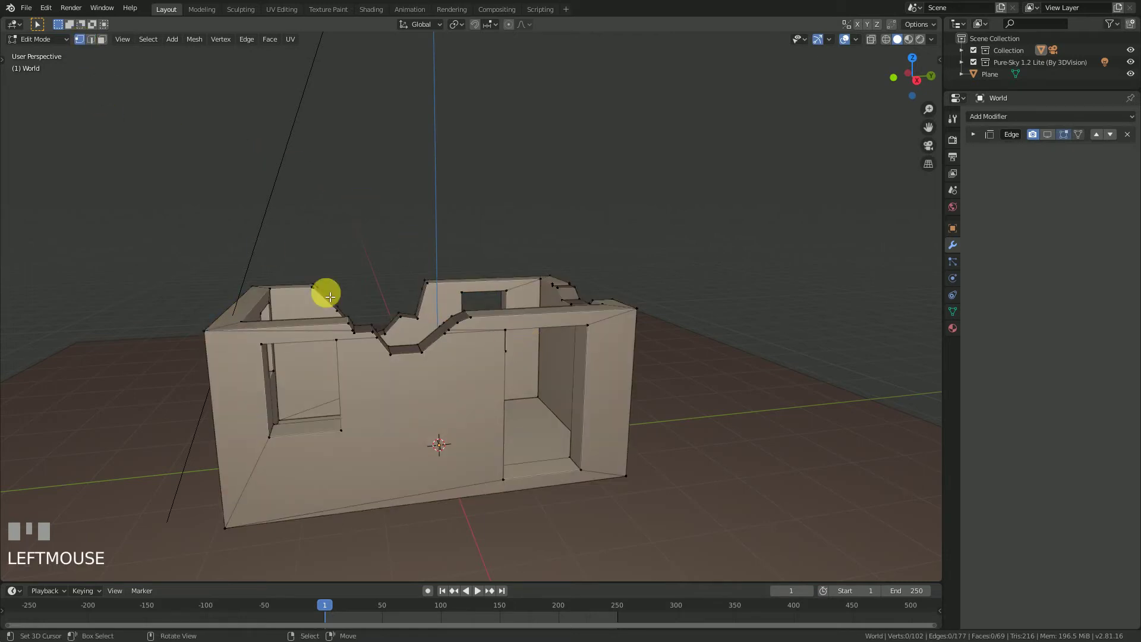
# Duplicate the flat edge at the bottom of the front wall's notch and place the copy a little lower on the wall.
pyautogui.keyDown('shift'); pyautogui.moveTo(357, 331); pyautogui.dragTo(538, 251, button='middle'); pyautogui.keyUp('shift')
pyautogui.scroll(3, 446, 262)
pyautogui.keyDown('shift'); pyautogui.rightClick(411, 250); pyautogui.keyUp('shift')
pyautogui.keyDown('shift'); pyautogui.rightClick(460, 252); pyautogui.keyUp('shift')
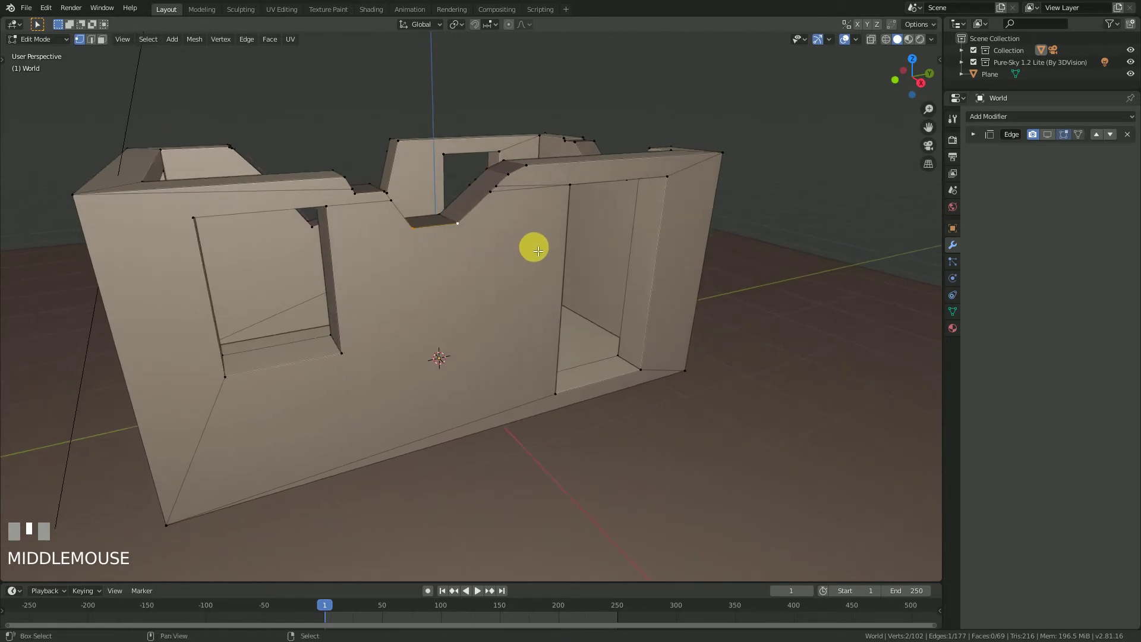
pyautogui.hotkey('shift', 'd')
pyautogui.click(522, 303)
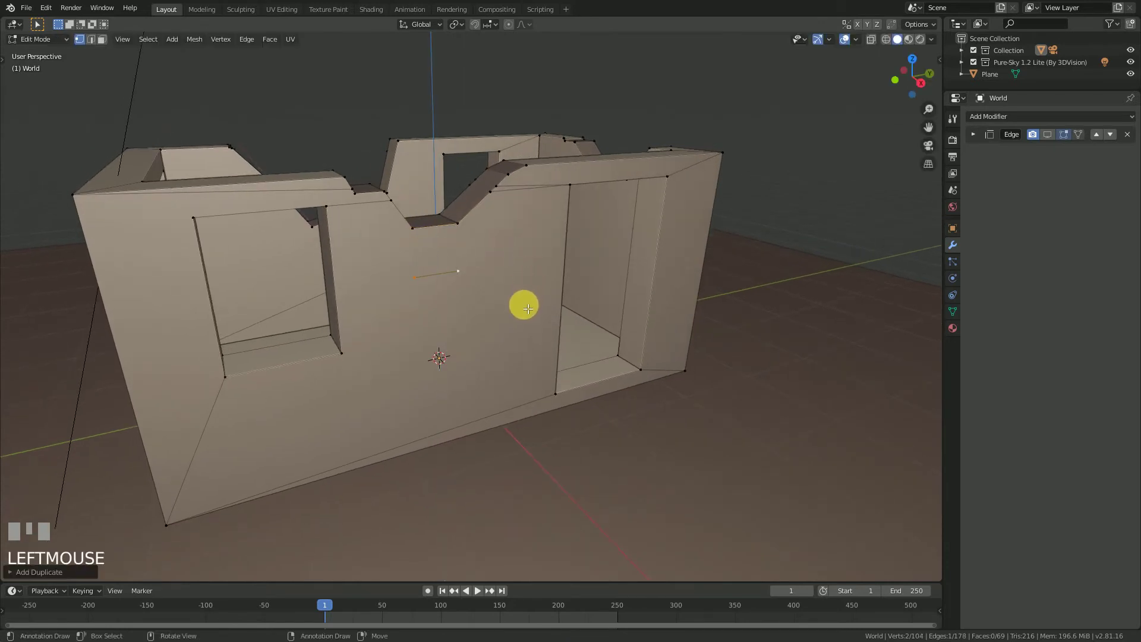
# In the right orthographic view, extrude the duplicated edge's end vertex nearer the doorway diagonally down toward the doorway.
pyautogui.moveTo(522, 304); pyautogui.dragTo(495, 261, button='middle')
pyautogui.scroll(2, 409, 289)
pyautogui.scroll(2, 474, 252)
pyautogui.scroll(1, 455, 278)
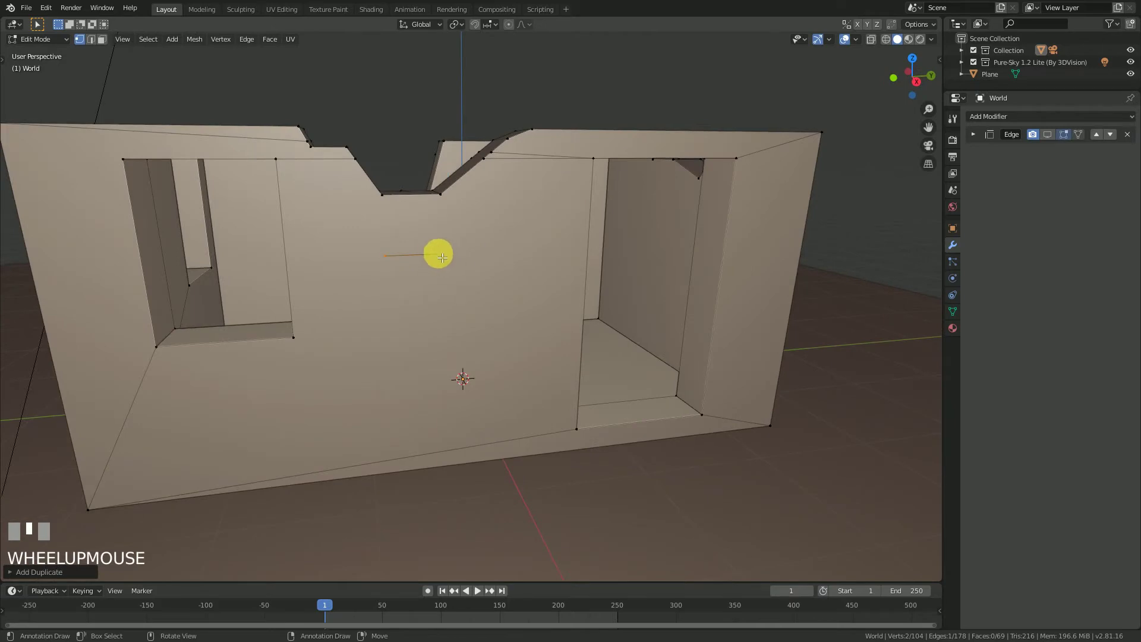
pyautogui.rightClick(447, 256)
pyautogui.moveTo(482, 283); pyautogui.dragTo(468, 281, button='middle')
pyautogui.press('KP_3')
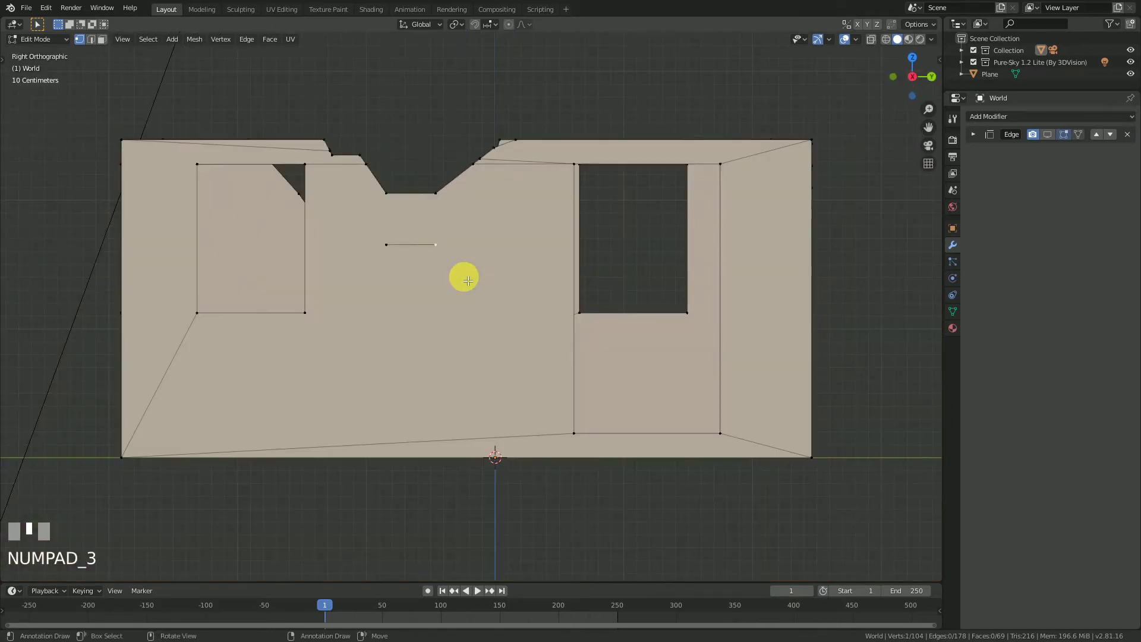
pyautogui.moveTo(474, 295); pyautogui.dragTo(470, 339, button='middle')
pyautogui.press('KP_3')
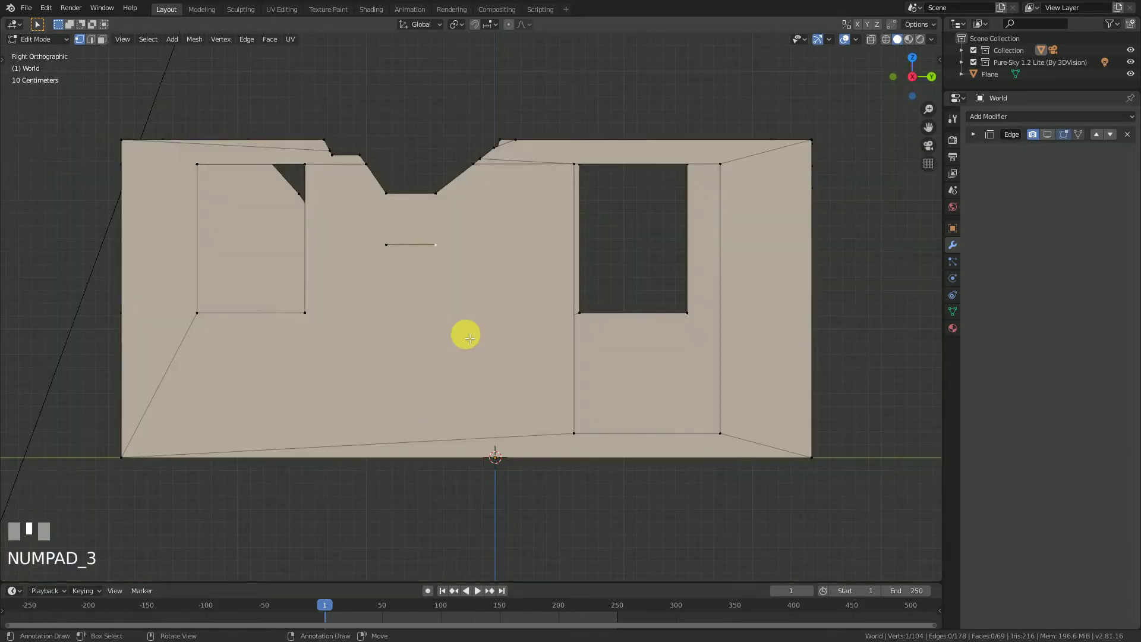
pyautogui.press('e')
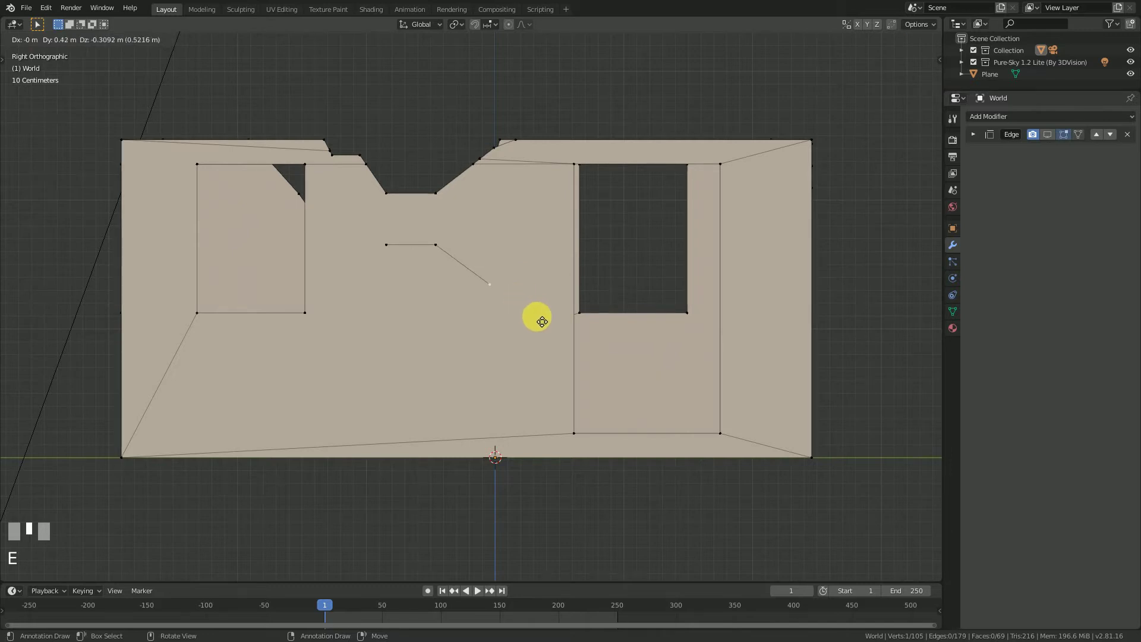
pyautogui.click(524, 309)
# Move the new vertex closer to the duplicated edge and extrude another segment from it, slanting slightly up toward the doorway.
pyautogui.moveTo(474, 283); pyautogui.dragTo(453, 341, button='middle')
pyautogui.press('KP_1')
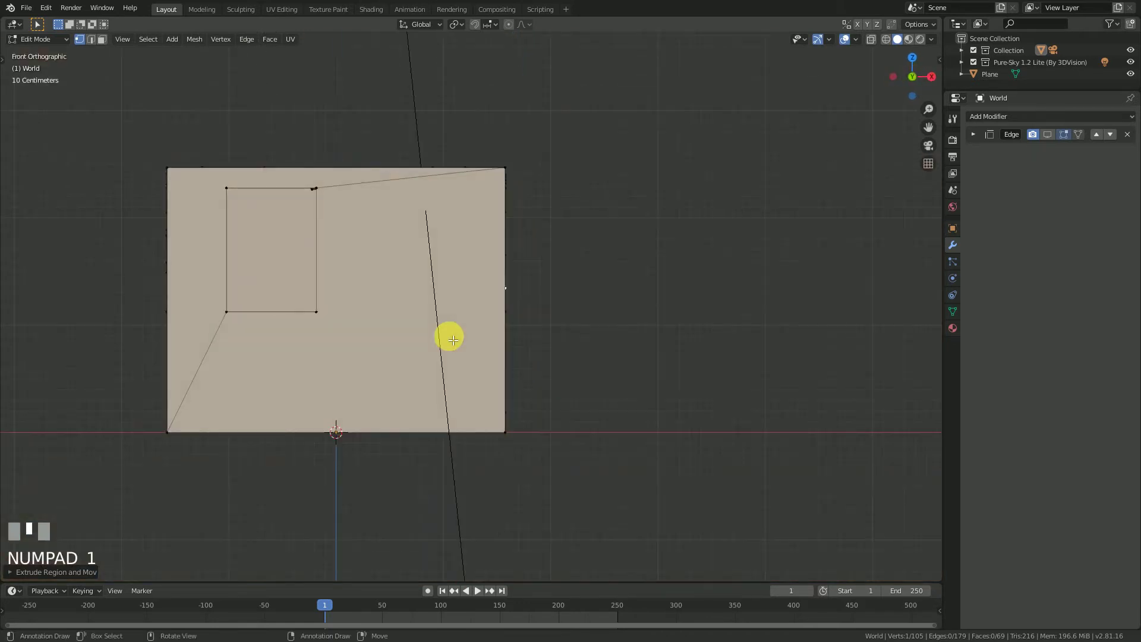
pyautogui.press('KP_3')
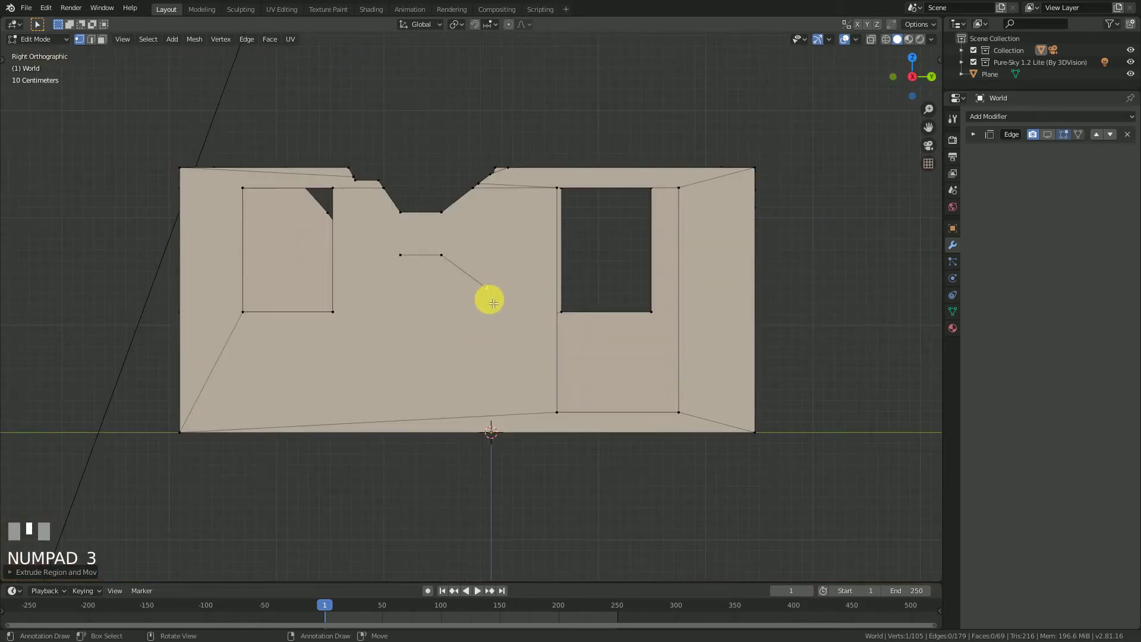
pyautogui.press('g')
pyautogui.click(477, 274)
pyautogui.press('e')
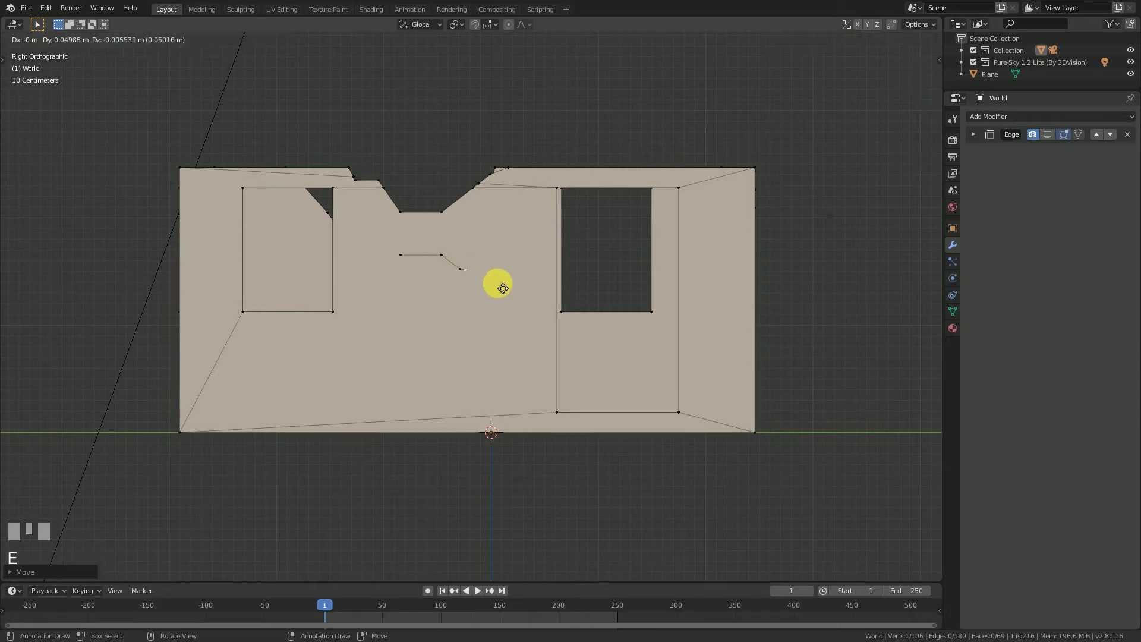
pyautogui.click(535, 269)
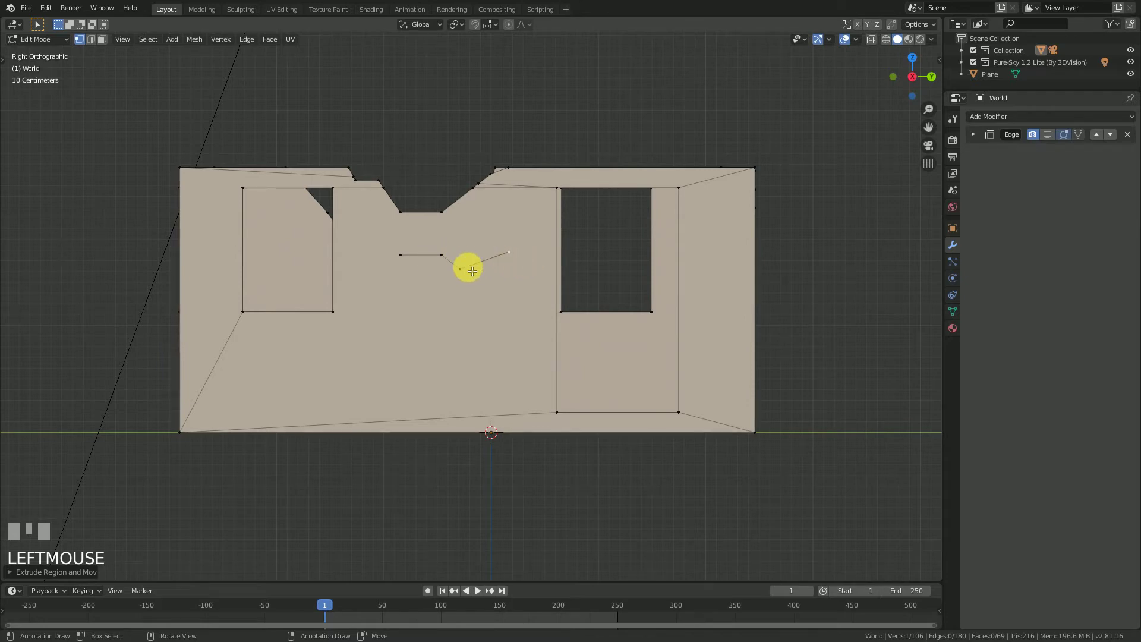
# Rearrange the outline's vertices into a curve running from the doorway's side edge up toward the notch's sloping edge.
pyautogui.moveTo(513, 255); pyautogui.dragTo(528, 286, button='right')
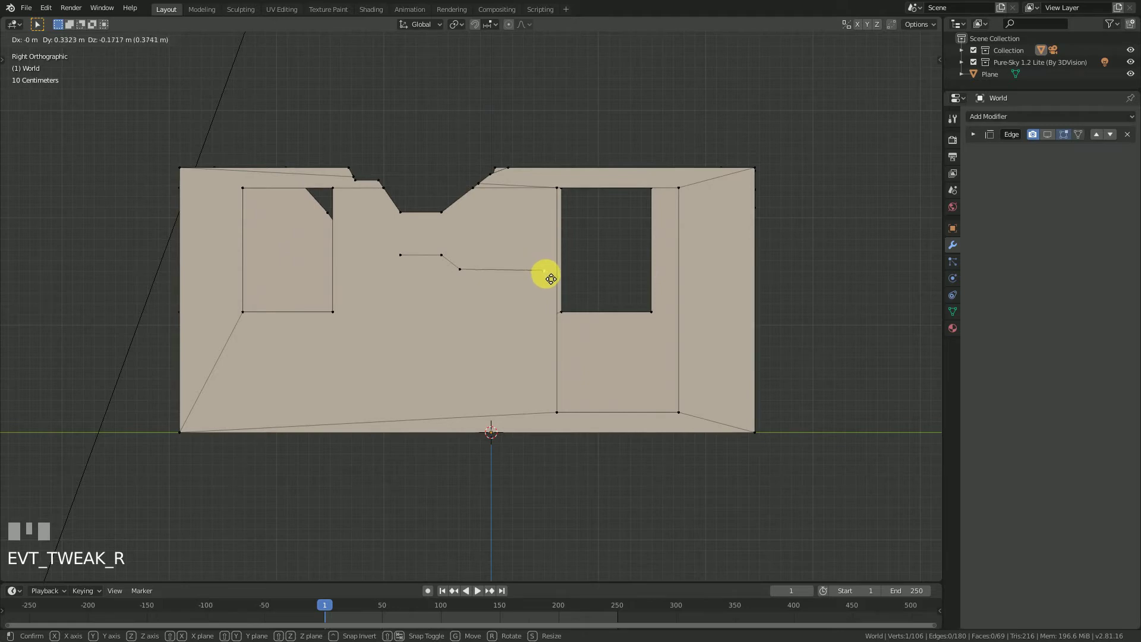
pyautogui.moveTo(551, 279); pyautogui.dragTo(572, 336, button='right')
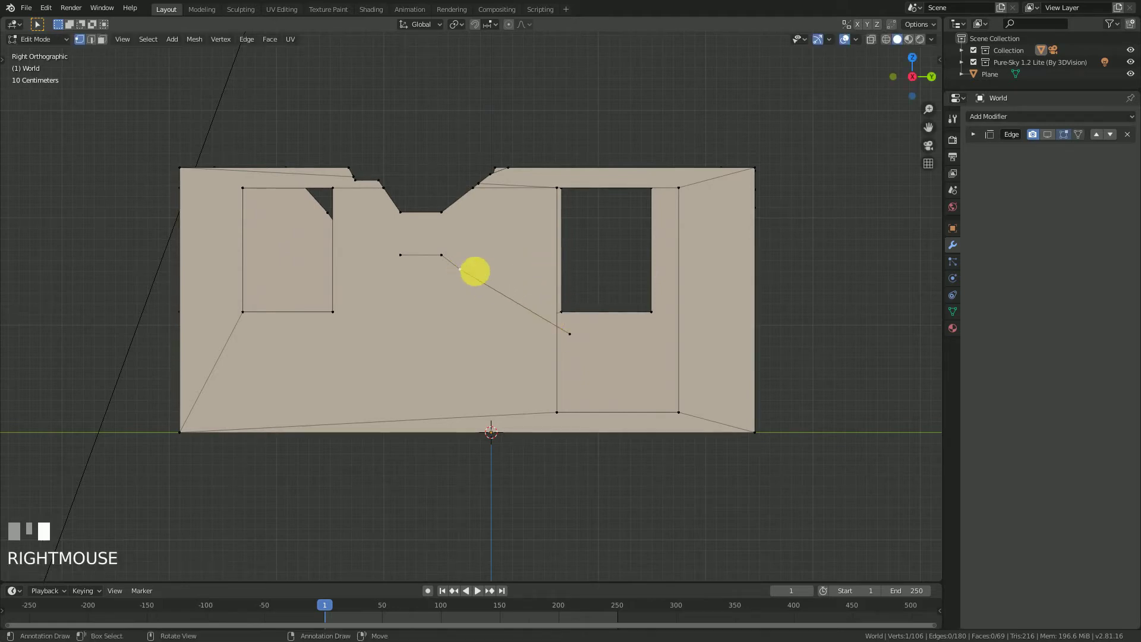
pyautogui.moveTo(473, 270); pyautogui.dragTo(542, 287, button='right')
pyautogui.moveTo(443, 256); pyautogui.dragTo(523, 216, button='right')
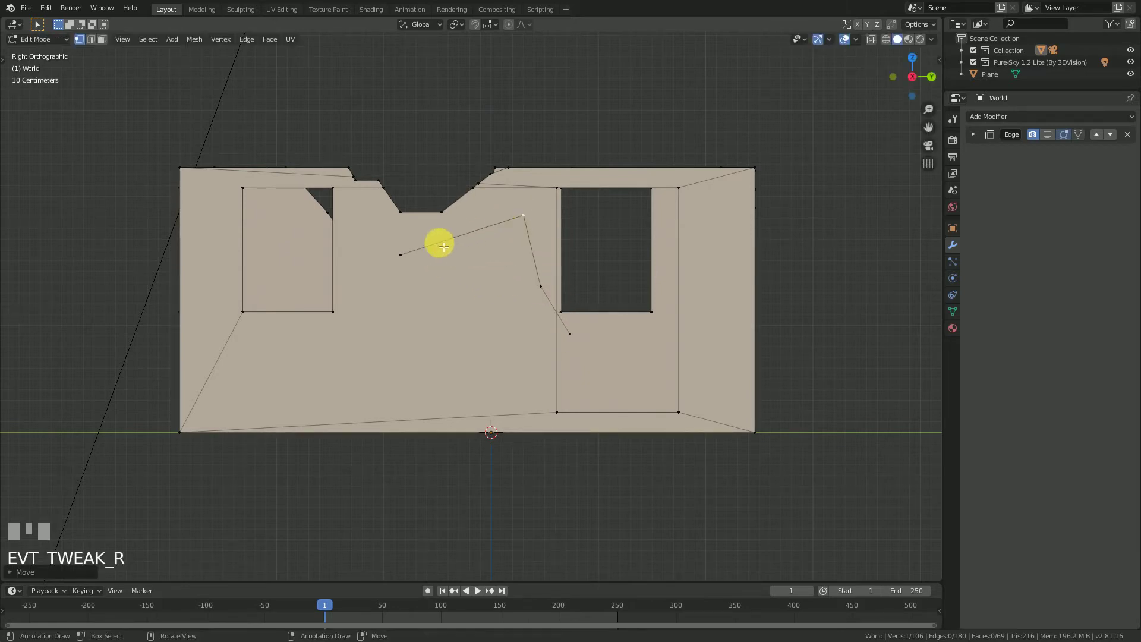
pyautogui.moveTo(401, 259); pyautogui.dragTo(501, 203, button='right')
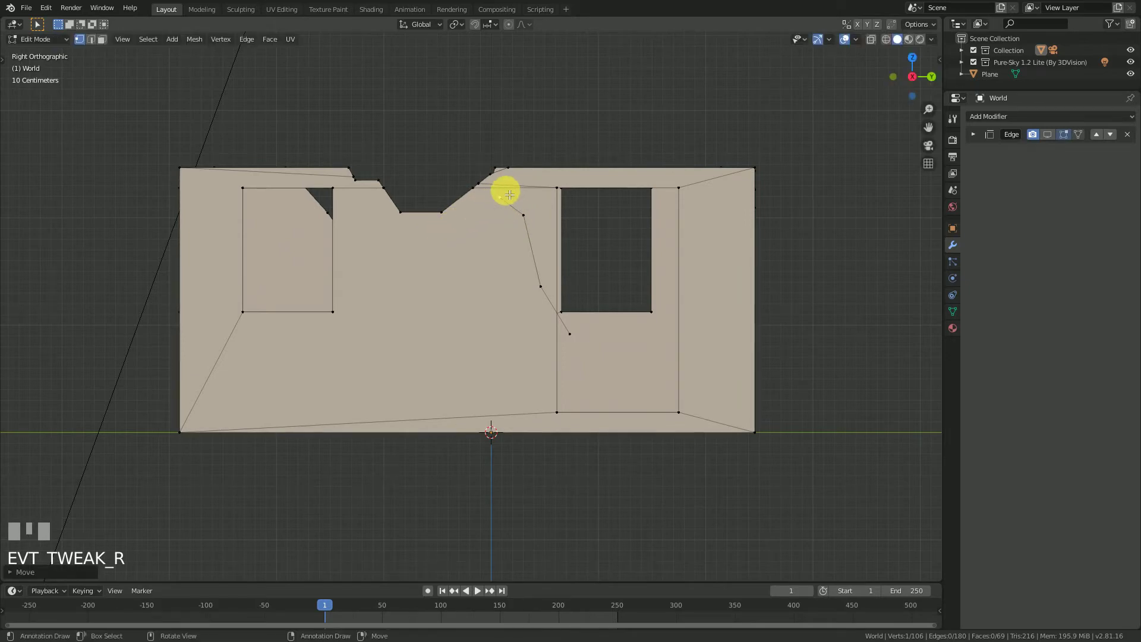
# Extrude the outline's upper end vertex across to the notch, up above the wall, and along above the wall toward the doorway.
pyautogui.press('e')
pyautogui.click(444, 200)
pyautogui.press('e')
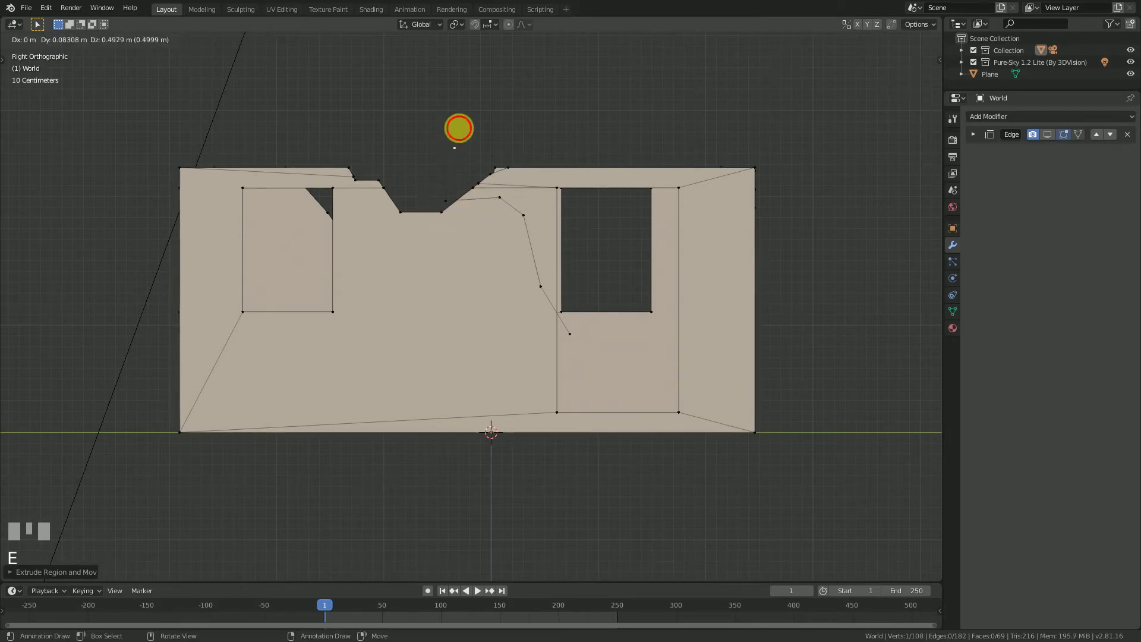
pyautogui.click(472, 126)
pyautogui.press('e')
pyautogui.click(567, 111)
# Extrude two more segments down into the doorway opening and close the outline with an edge to its lowest vertex.
pyautogui.press('e')
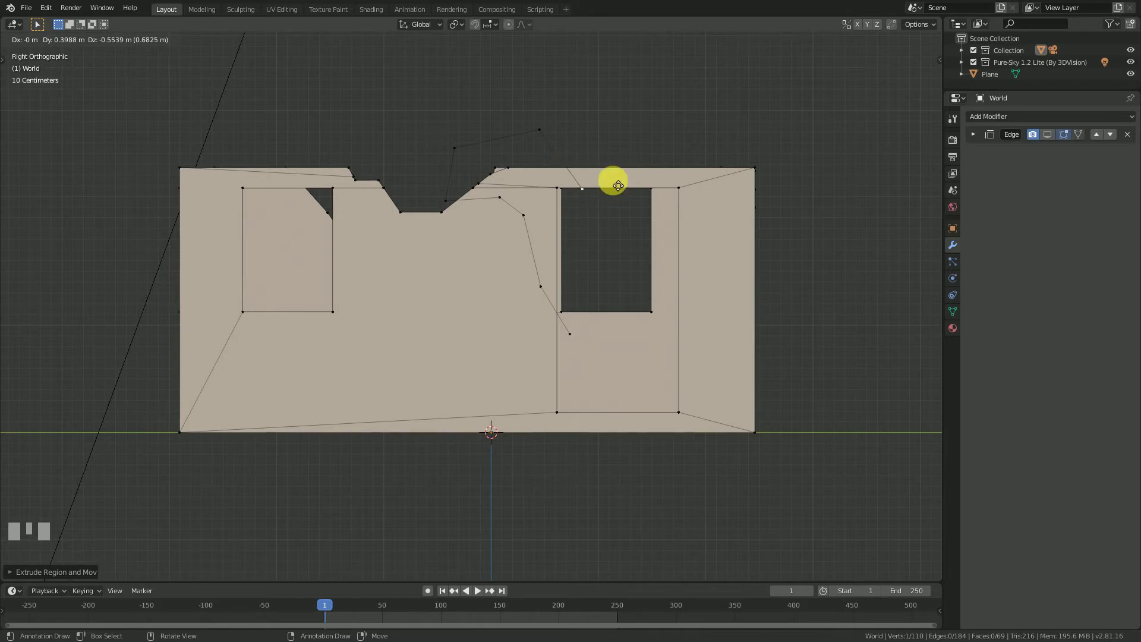
pyautogui.click(630, 202)
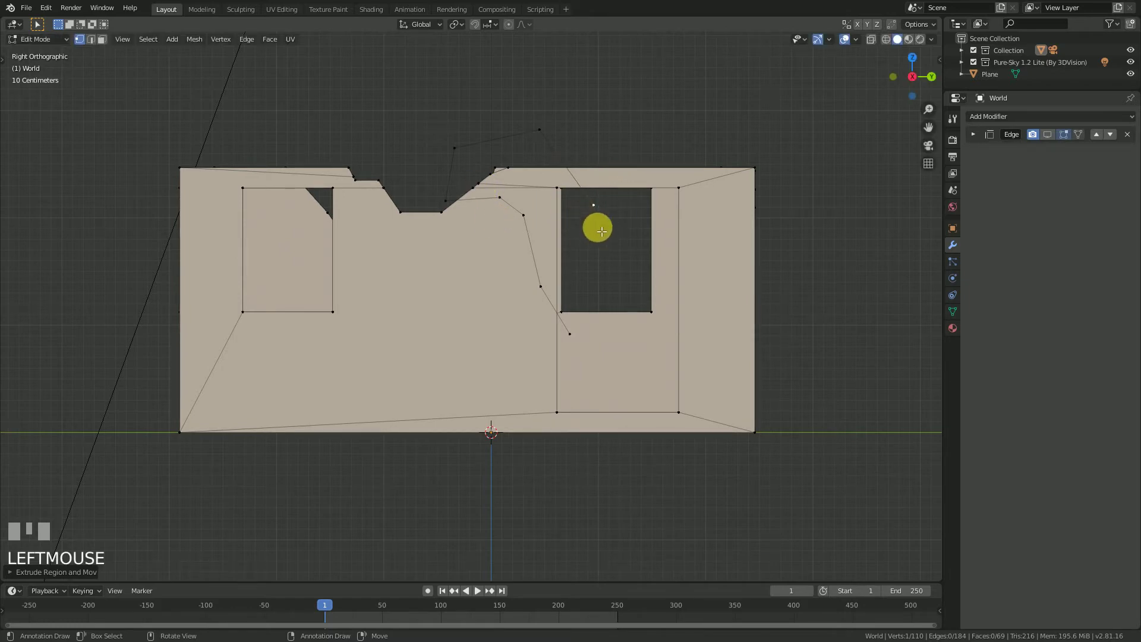
pyautogui.press('e')
pyautogui.click(590, 325)
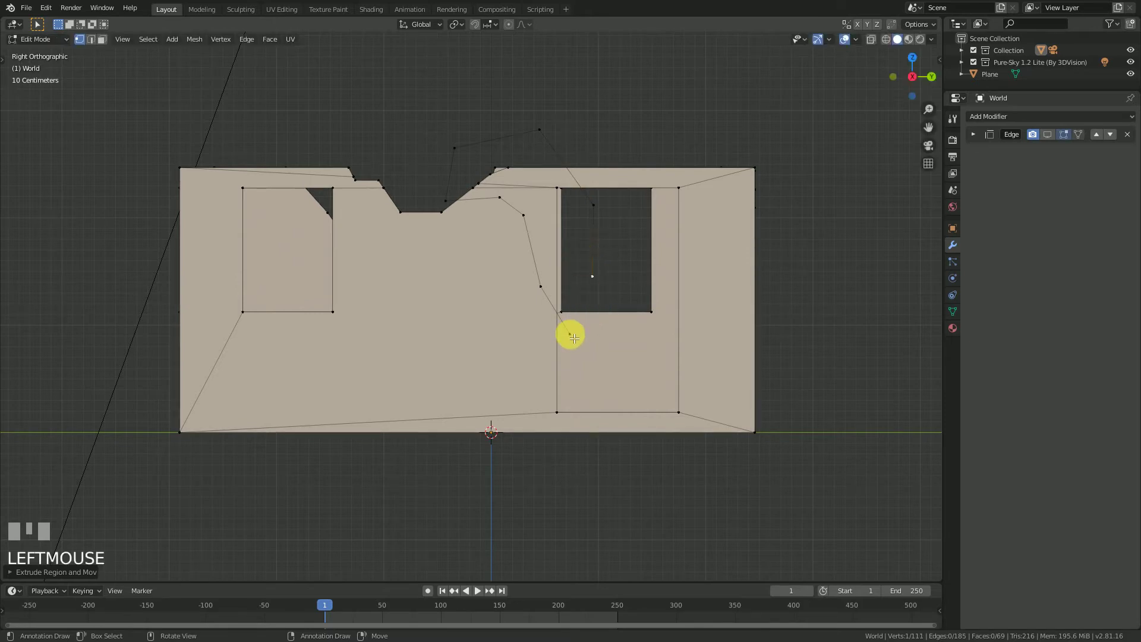
pyautogui.keyDown('shift'); pyautogui.rightClick(571, 333); pyautogui.keyUp('shift')
pyautogui.scroll(1, 585, 293)
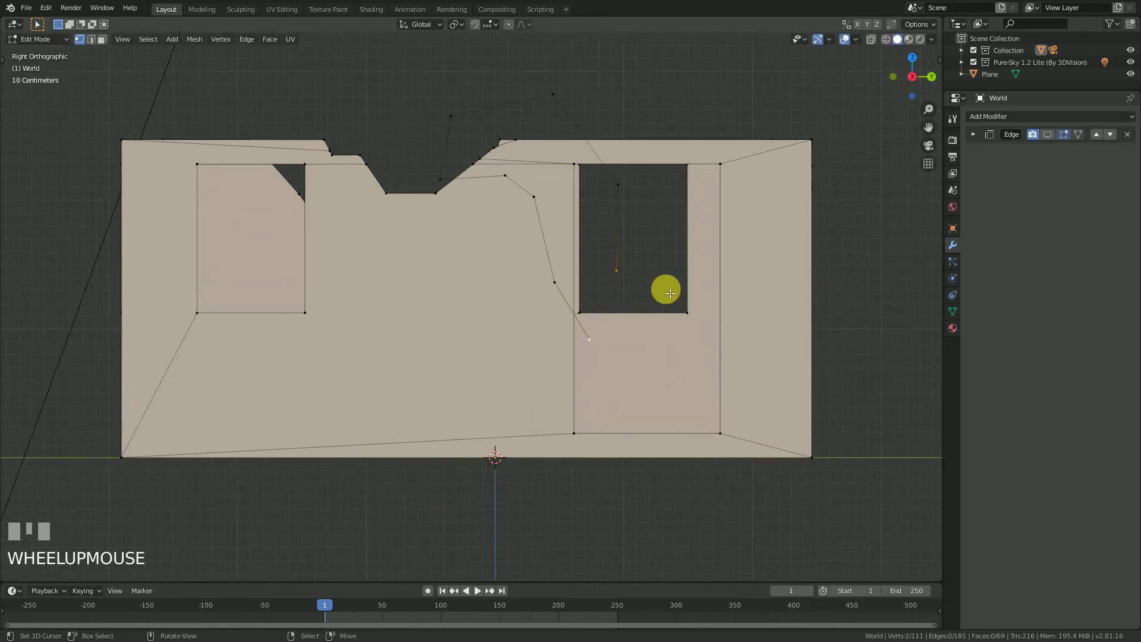
pyautogui.press('f')
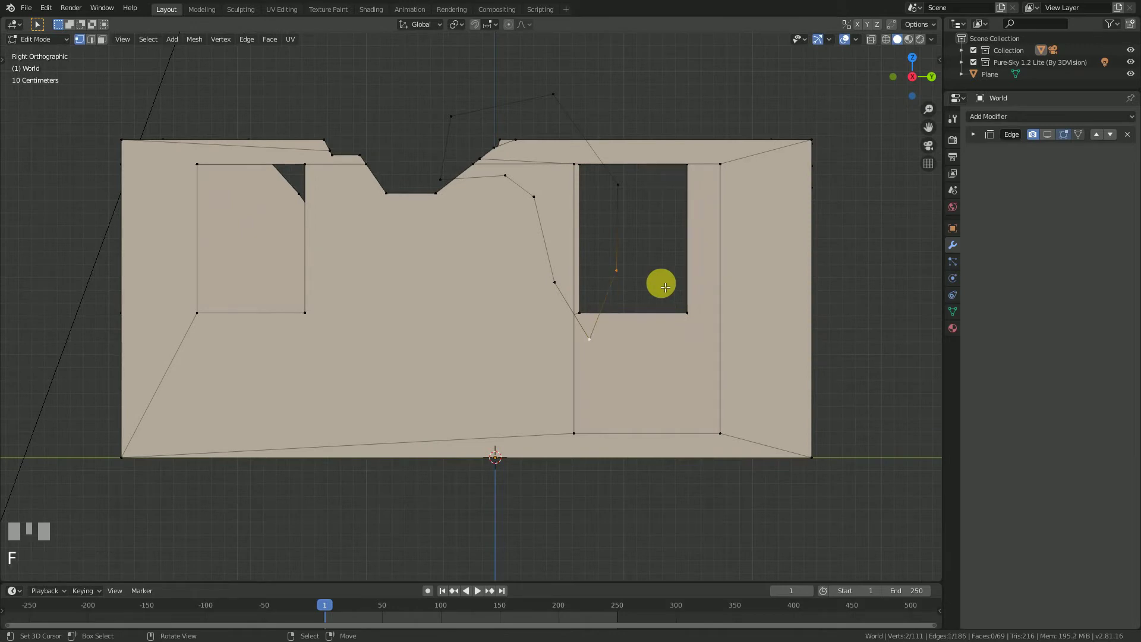
# Select the whole closed outline and fill it with a face, keeping the right orthographic view.
pyautogui.rightClick(555, 96)
pyautogui.press('l')
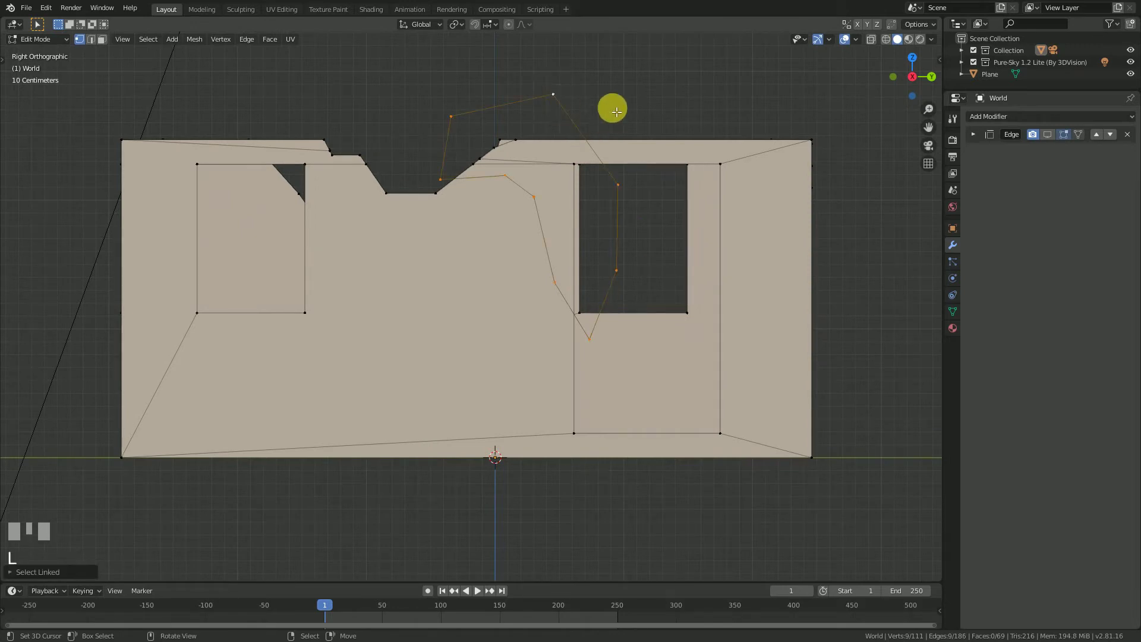
pyautogui.press('f')
pyautogui.scroll(-1, 558, 134)
pyautogui.moveTo(557, 133); pyautogui.dragTo(591, 247, button='middle')
pyautogui.press('KP_3')
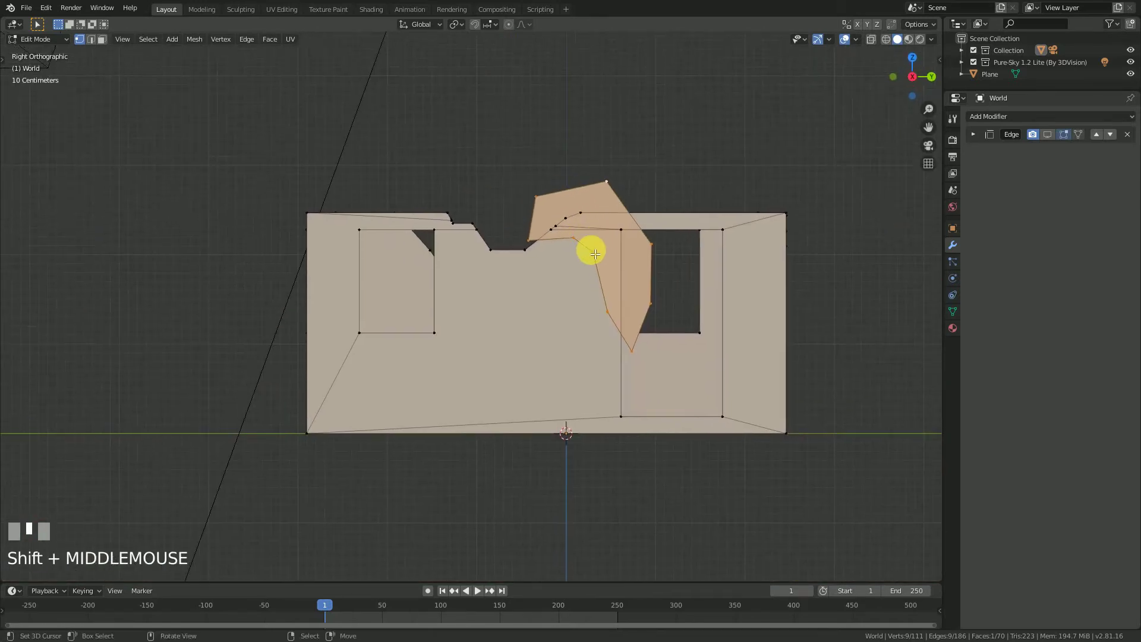
# Duplicate the filled shape and place the copy over the front wall's upper corner at the end away from the doorway.
pyautogui.scroll(1, 597, 255)
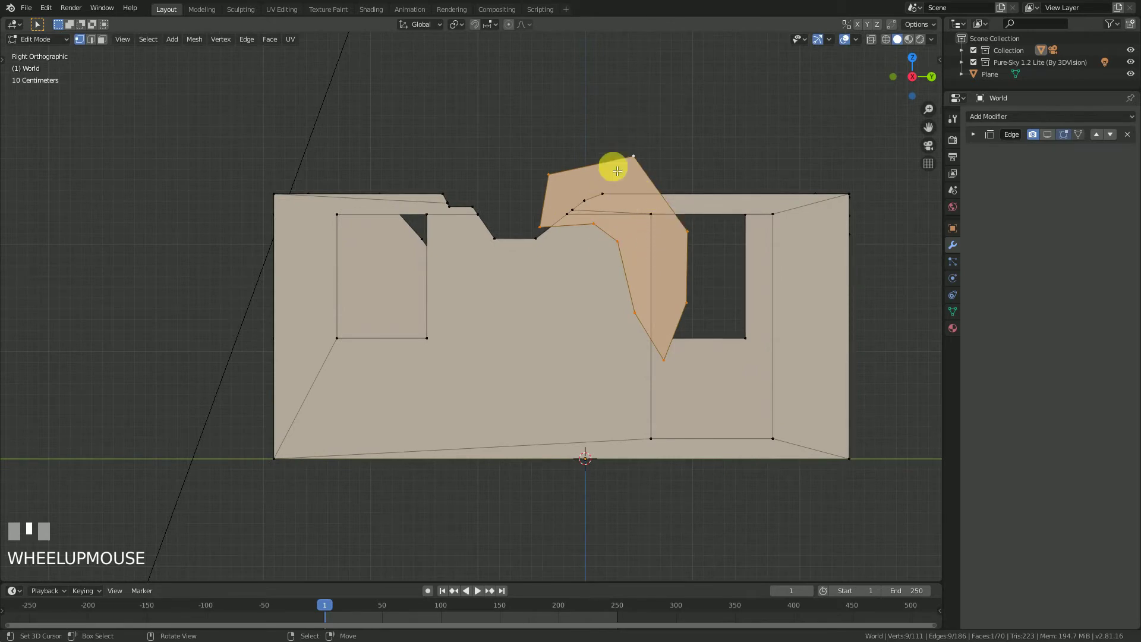
pyautogui.press('g')
pyautogui.rightClick(655, 172)
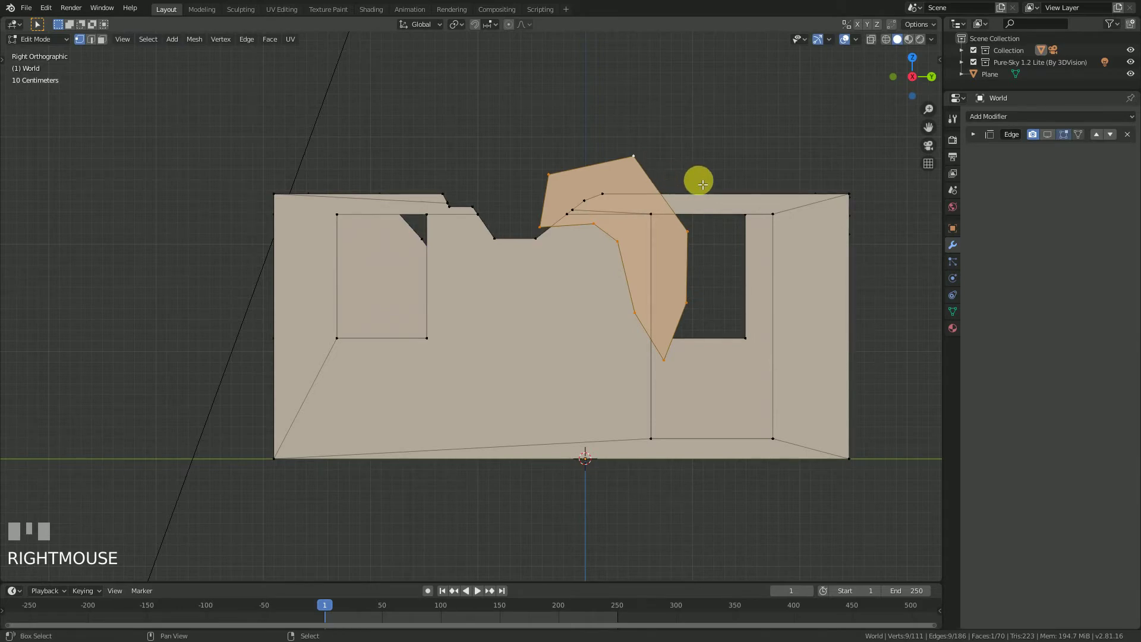
pyautogui.hotkey('shift', 'd')
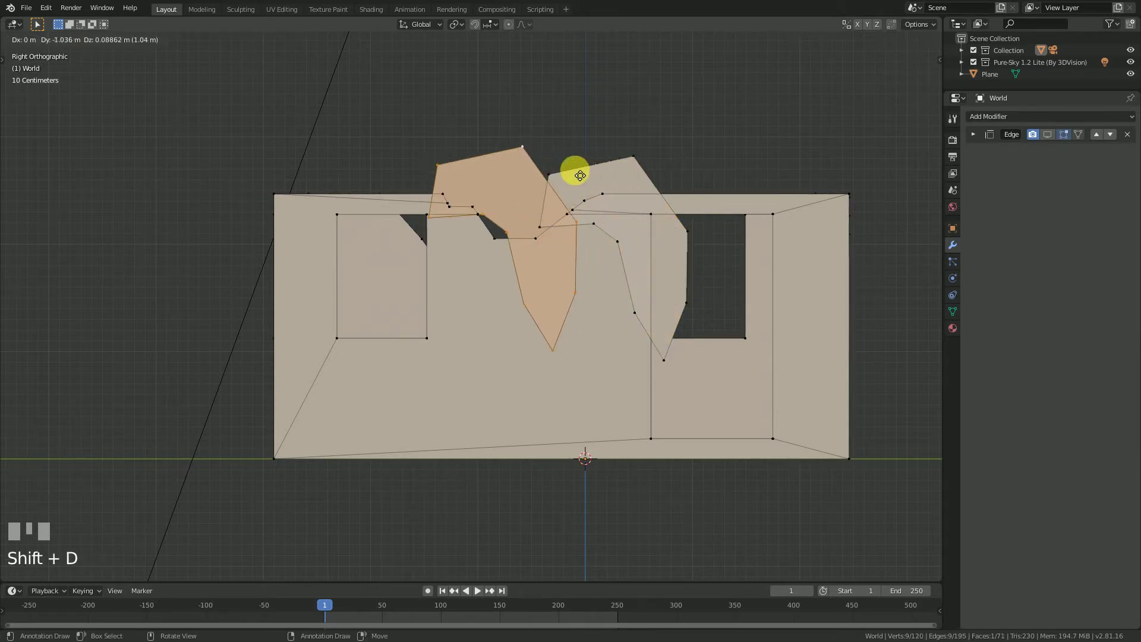
pyautogui.click(327, 193)
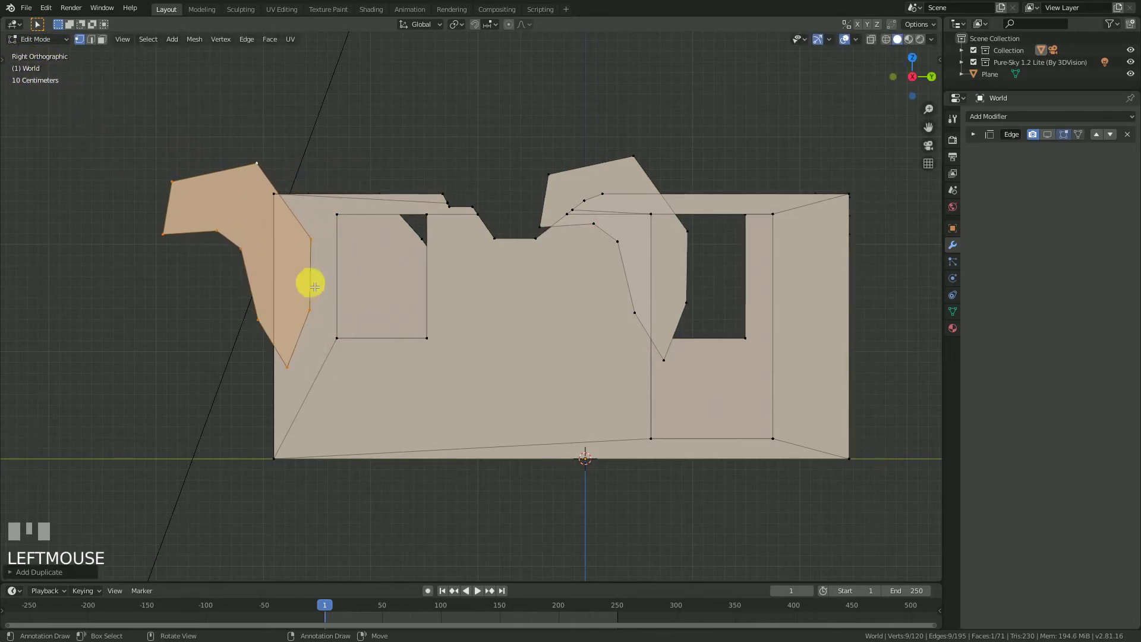
pyautogui.press('g')
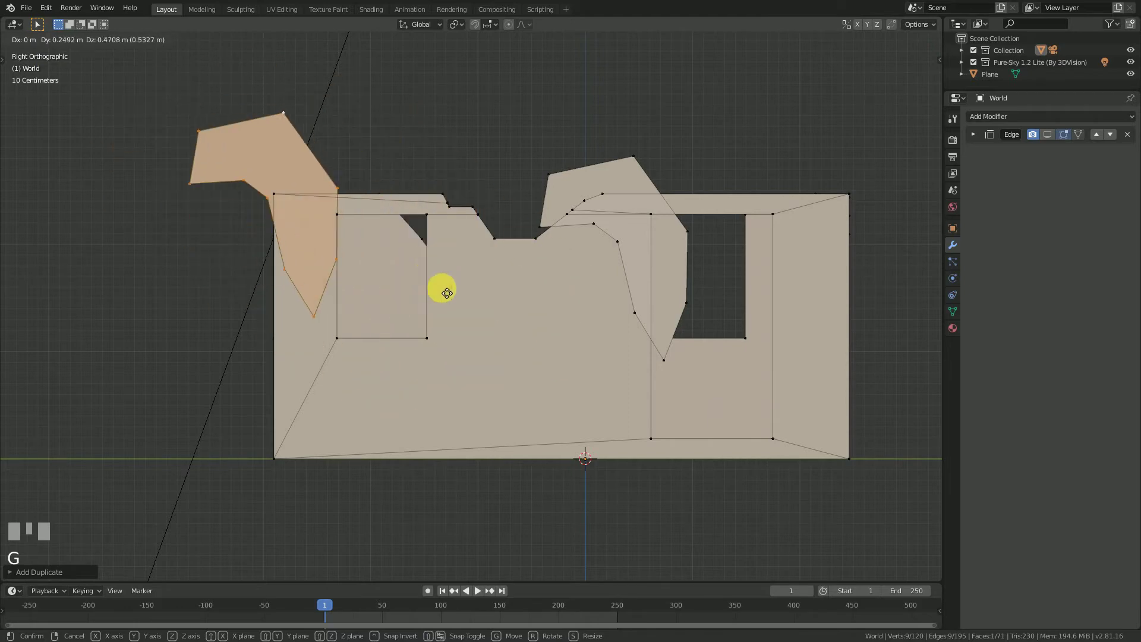
pyautogui.rightClick(507, 309)
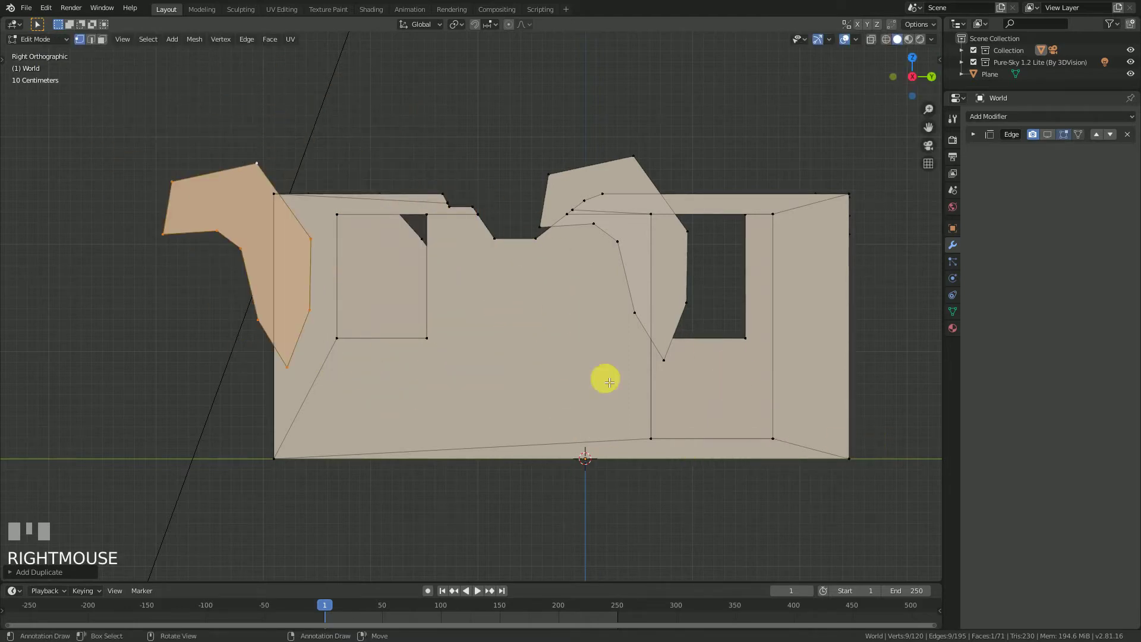
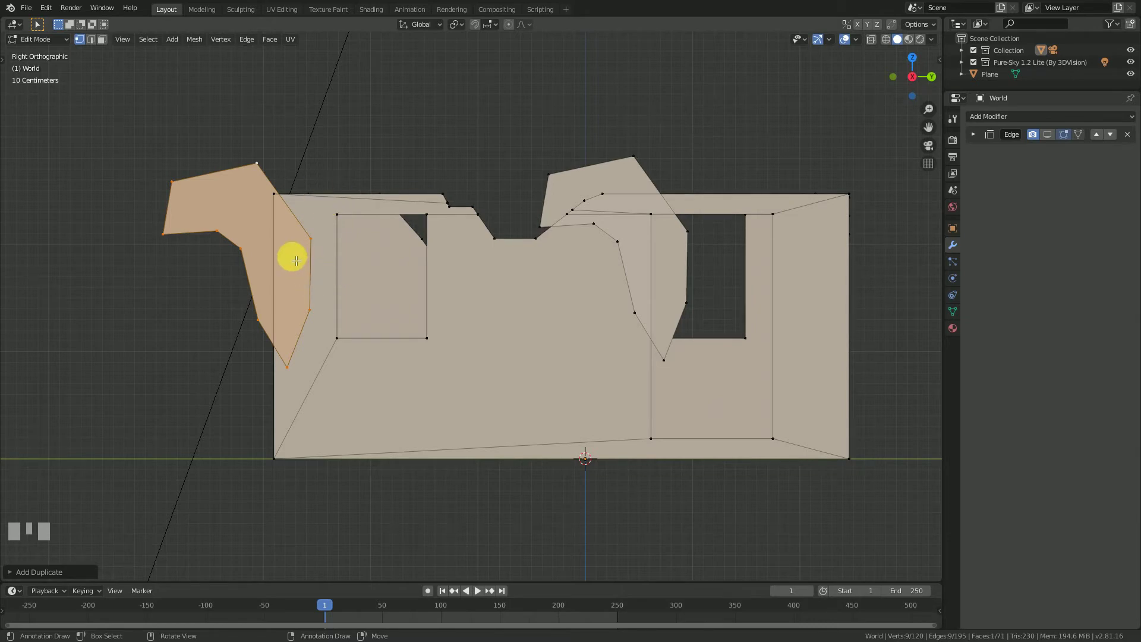
pyautogui.press('g')
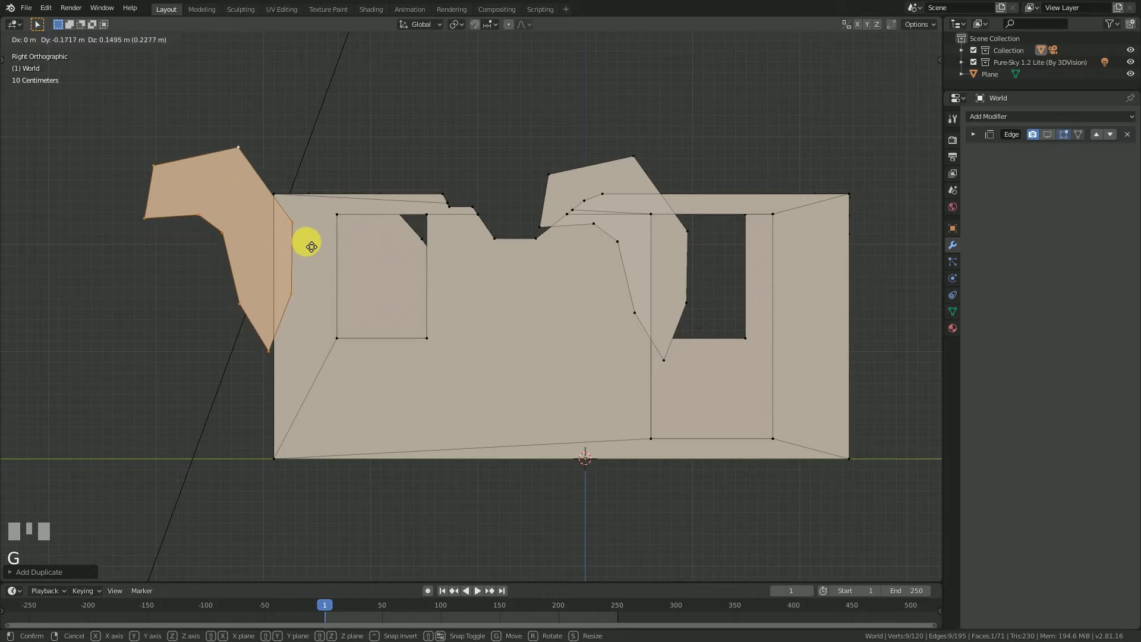
pyautogui.click(251, 156)
# Reshape the copy by pulling its top vertices over the wall corner and its inner and lower vertices into jagged spikes.
pyautogui.moveTo(251, 156); pyautogui.dragTo(386, 187, button='right')
pyautogui.moveTo(163, 168); pyautogui.dragTo(303, 179, button='right')
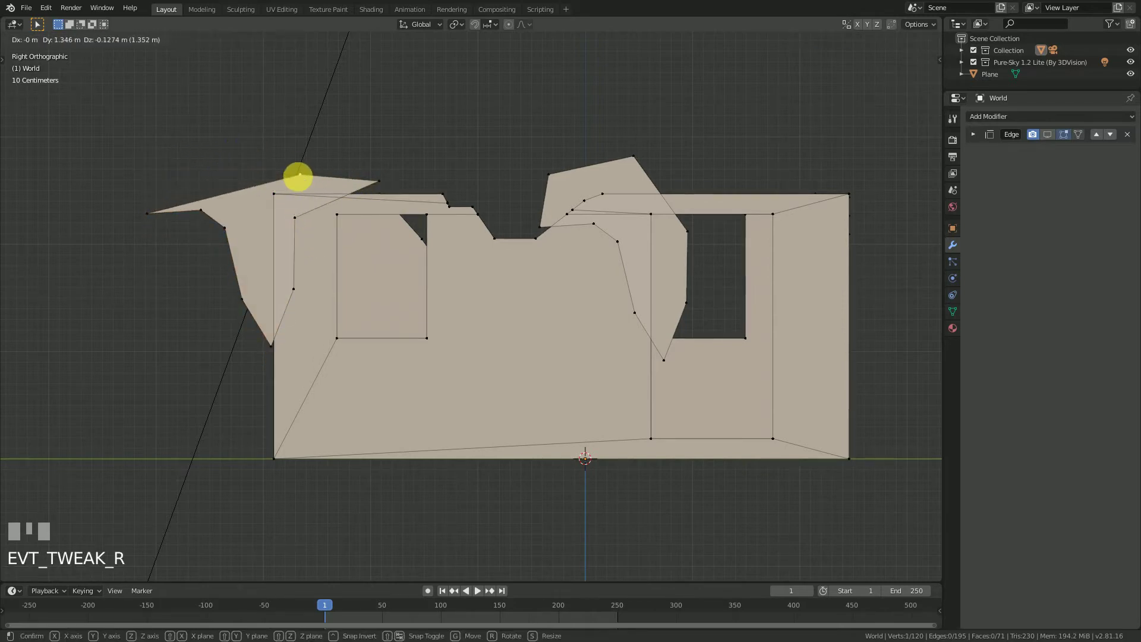
pyautogui.moveTo(301, 222); pyautogui.dragTo(323, 219, button='right')
pyautogui.moveTo(301, 291); pyautogui.dragTo(296, 237, button='right')
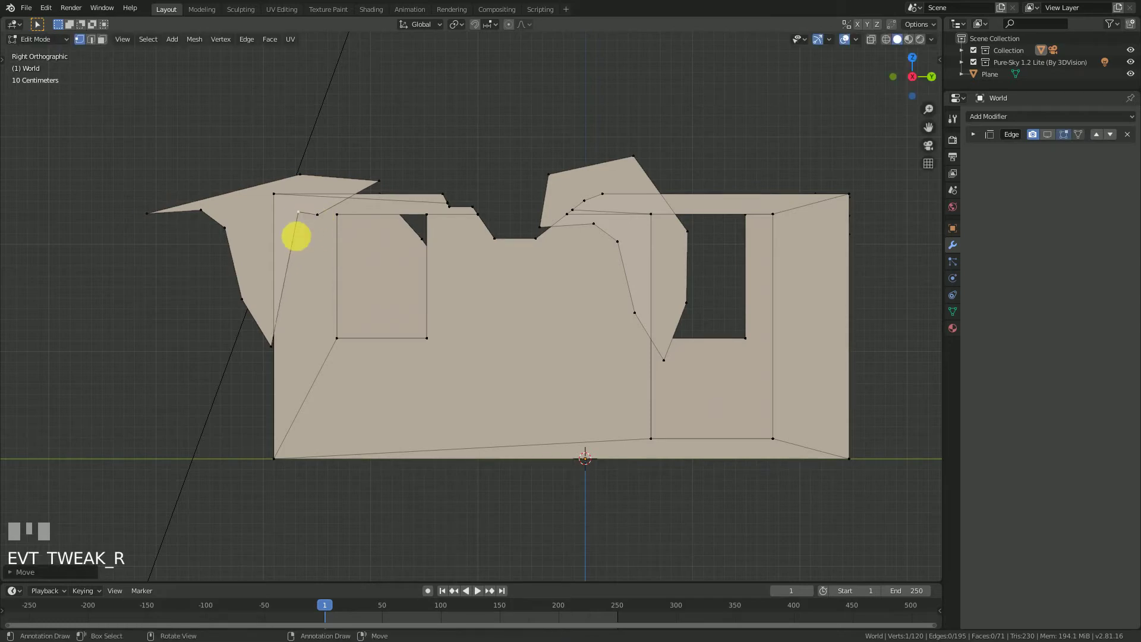
pyautogui.moveTo(270, 331); pyautogui.dragTo(315, 278, button='right')
pyautogui.moveTo(243, 299); pyautogui.dragTo(285, 258, button='right')
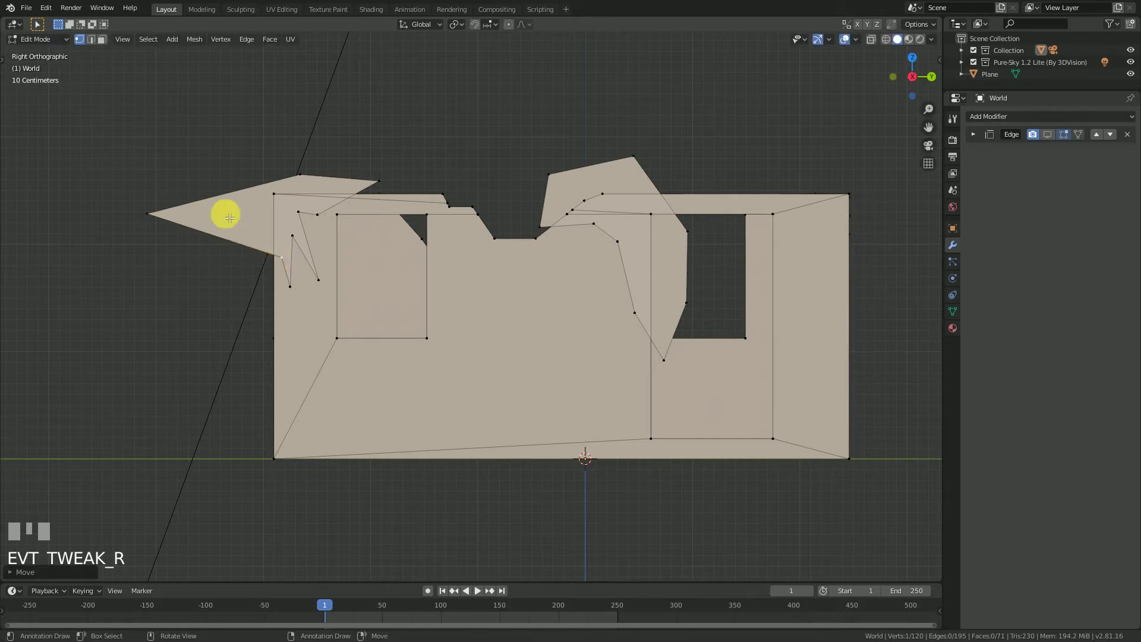
# Adjust the copy's outer and top vertices to form a triangular jagged shape that overhangs the wall's corner.
pyautogui.moveTo(169, 222); pyautogui.dragTo(250, 318, button='right')
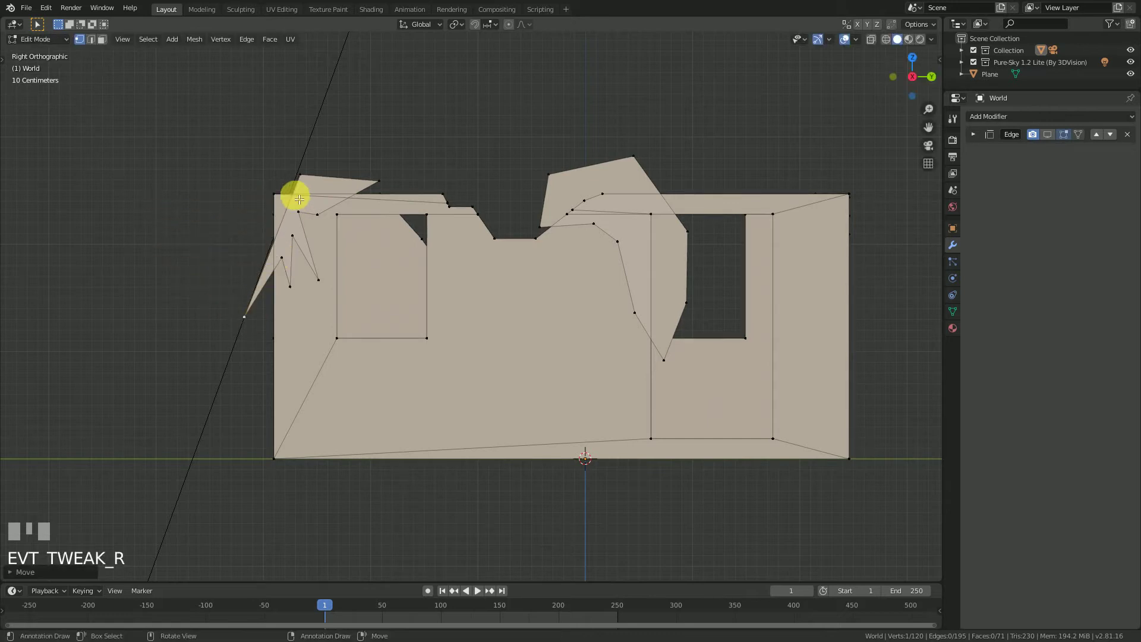
pyautogui.moveTo(300, 176); pyautogui.dragTo(279, 184, button='right')
pyautogui.moveTo(387, 190); pyautogui.dragTo(336, 186, button='right')
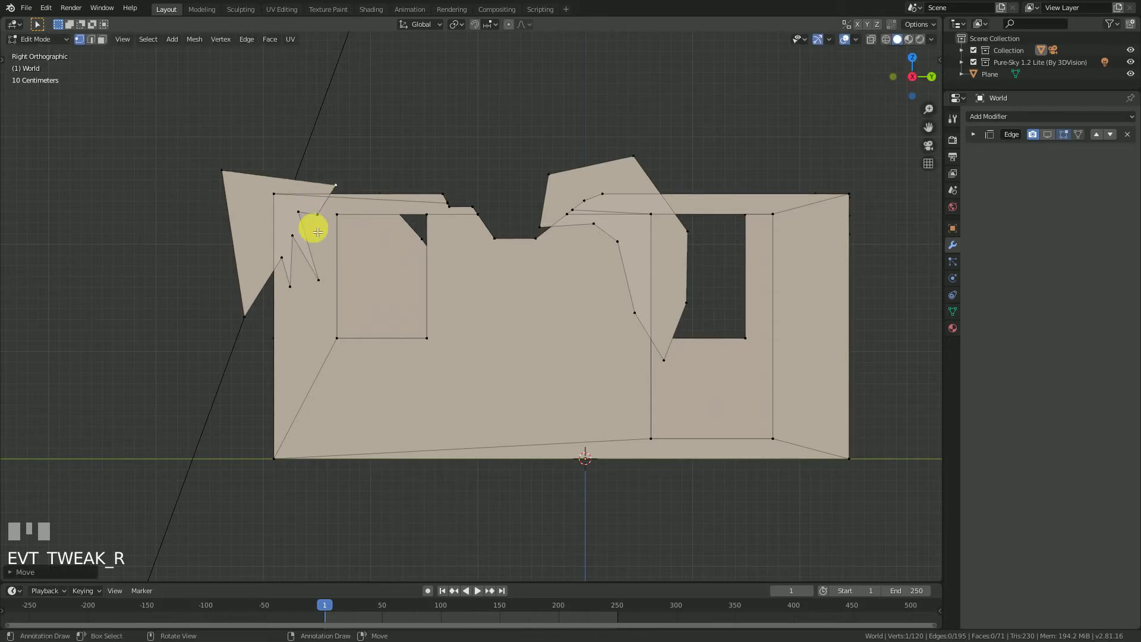
pyautogui.moveTo(247, 321); pyautogui.dragTo(271, 318, button='right')
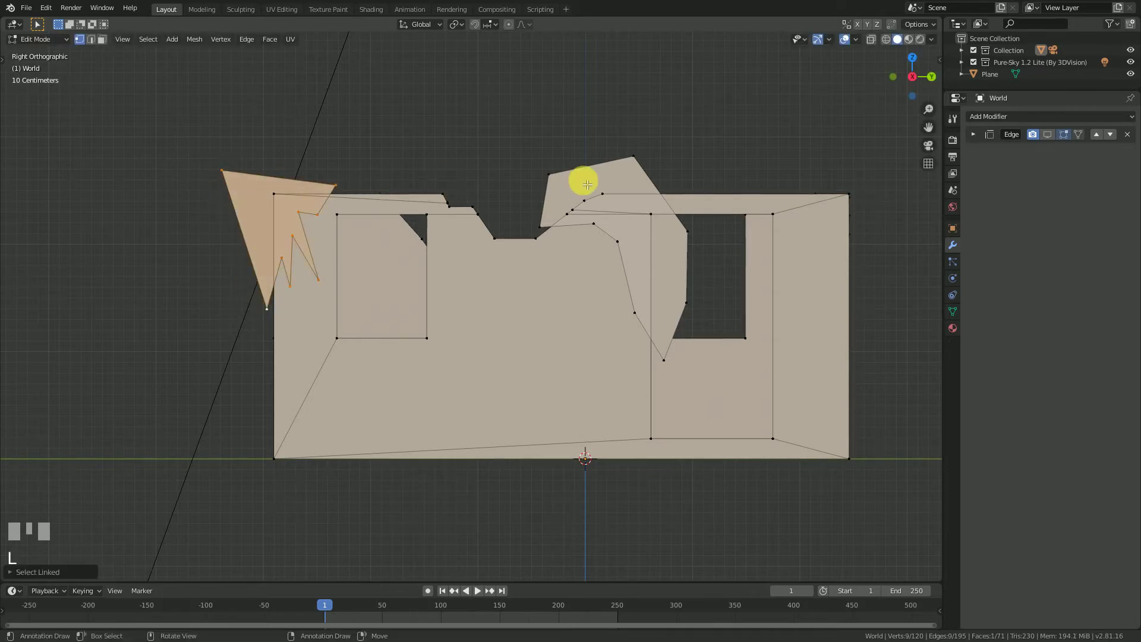
# Separate the two filled shapes from the building into their own object and return to Object Mode.
pyautogui.scroll(-2, 631, 157)
pyautogui.moveTo(611, 158); pyautogui.dragTo(526, 203, button='middle')
pyautogui.press('p')
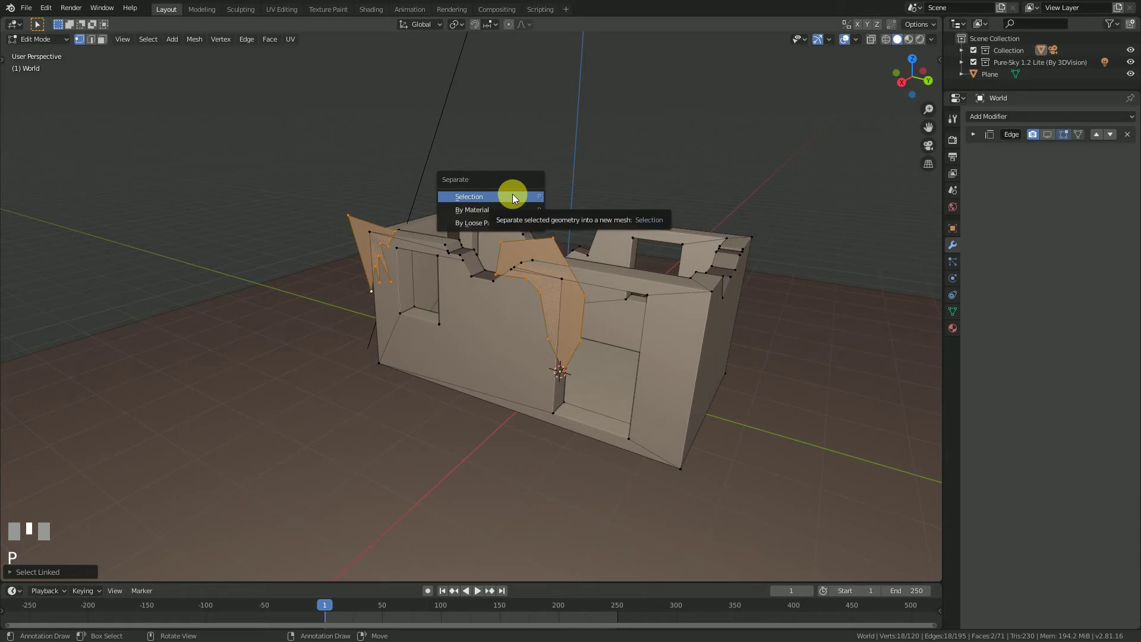
pyautogui.click(482, 197)
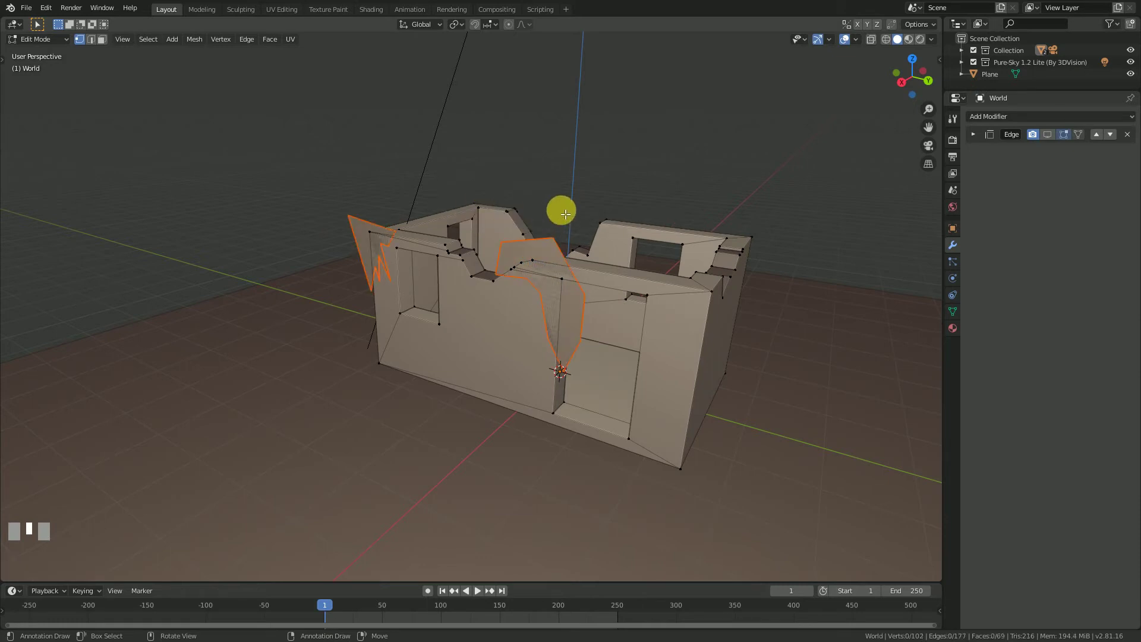
pyautogui.press('Tab')
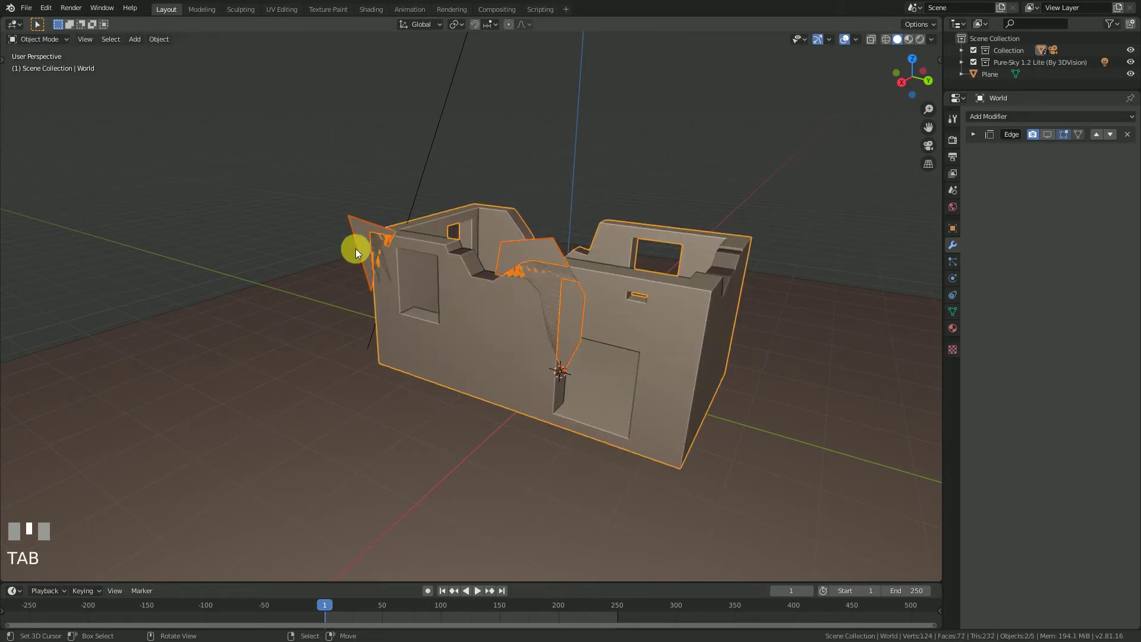
# Select the separated shapes object and set its viewport display to Wire.
pyautogui.rightClick(358, 224)
pyautogui.press('g')
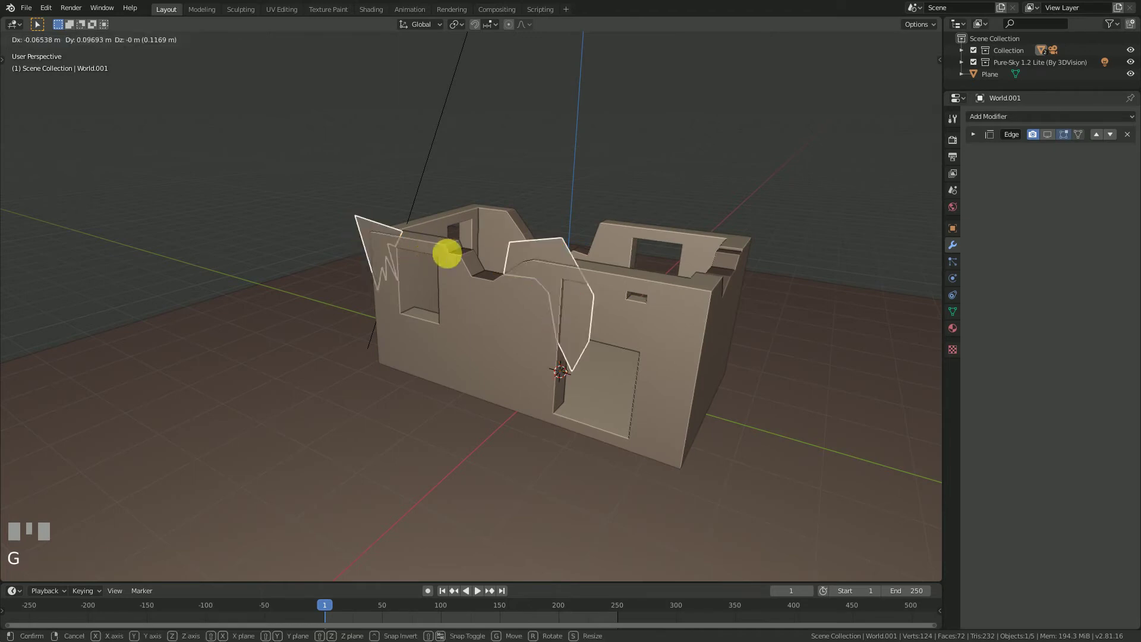
pyautogui.rightClick(448, 255)
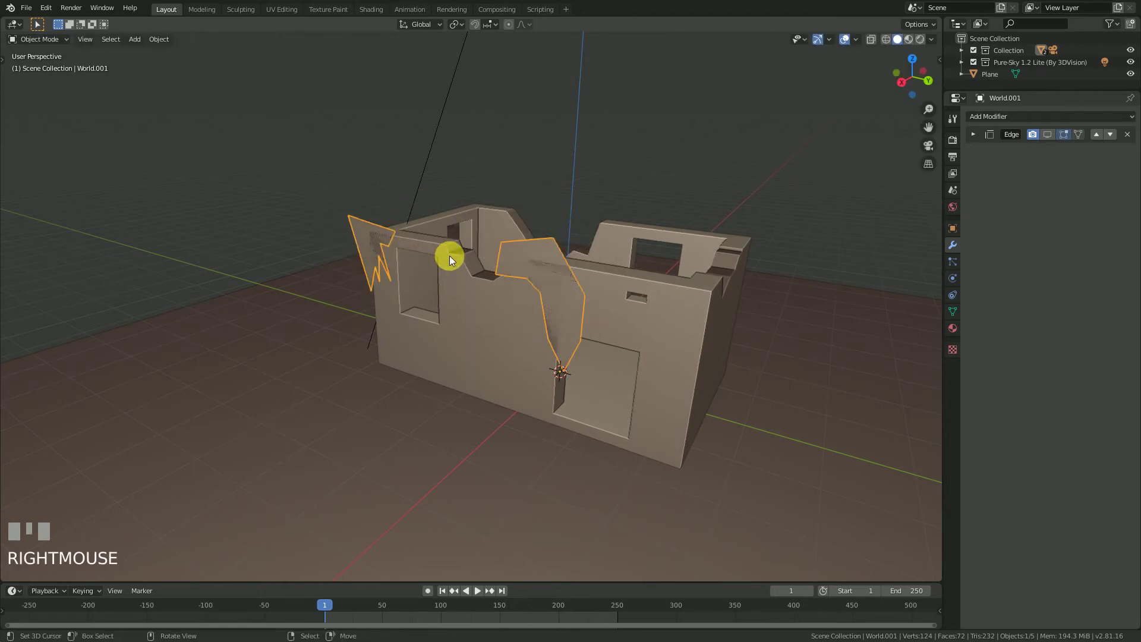
pyautogui.click(954, 228)
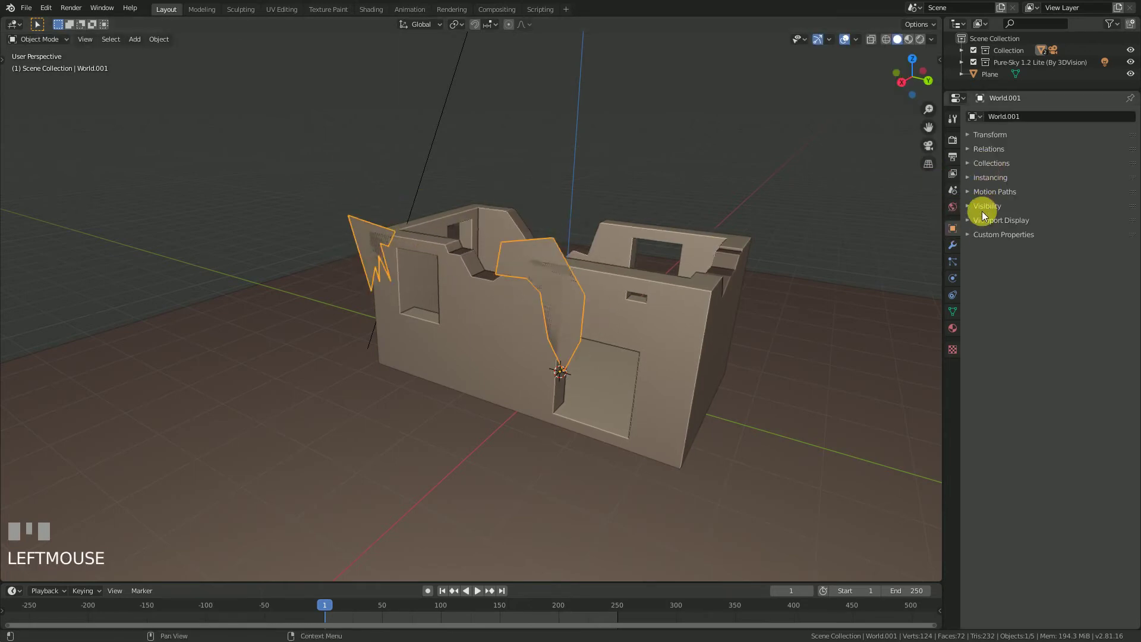
pyautogui.click(982, 221)
pyautogui.click(1068, 294)
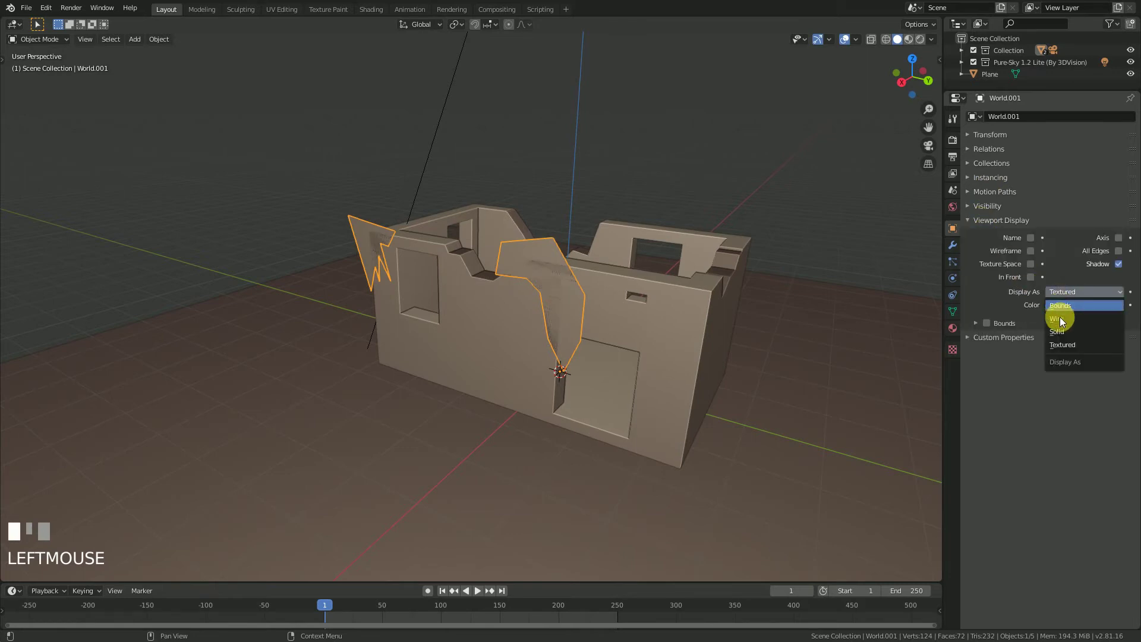
pyautogui.click(1059, 318)
# Add a Solidify modifier to the separated shapes object and set its thickness to 0.06 m.
pyautogui.moveTo(379, 279); pyautogui.dragTo(523, 283, button='middle')
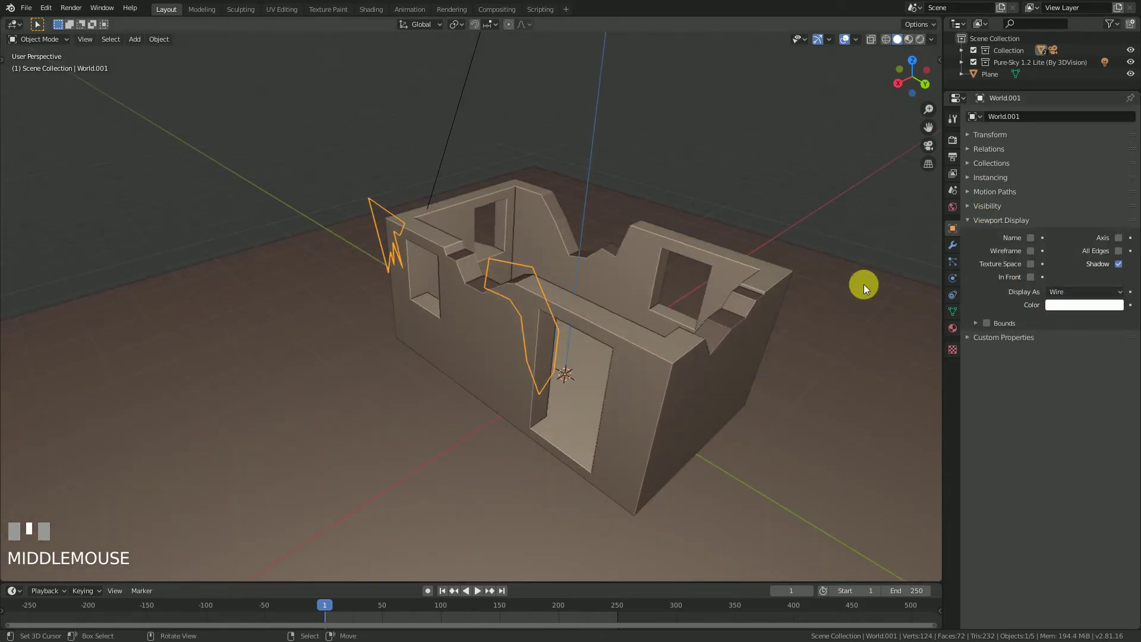
pyautogui.click(953, 245)
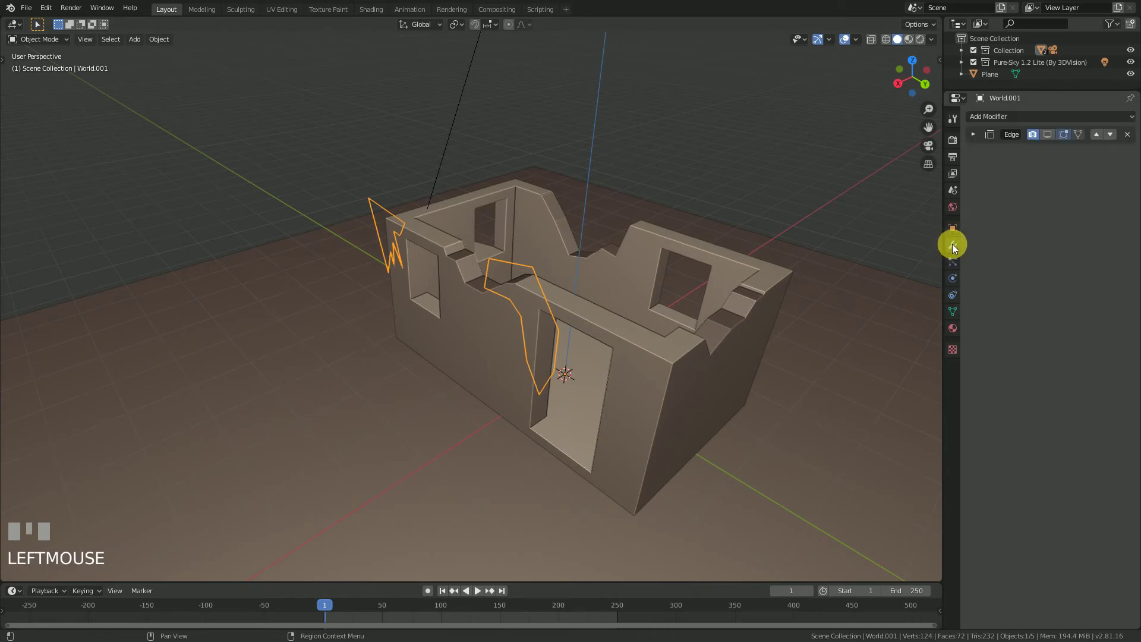
pyautogui.click(993, 116)
pyautogui.click(896, 301)
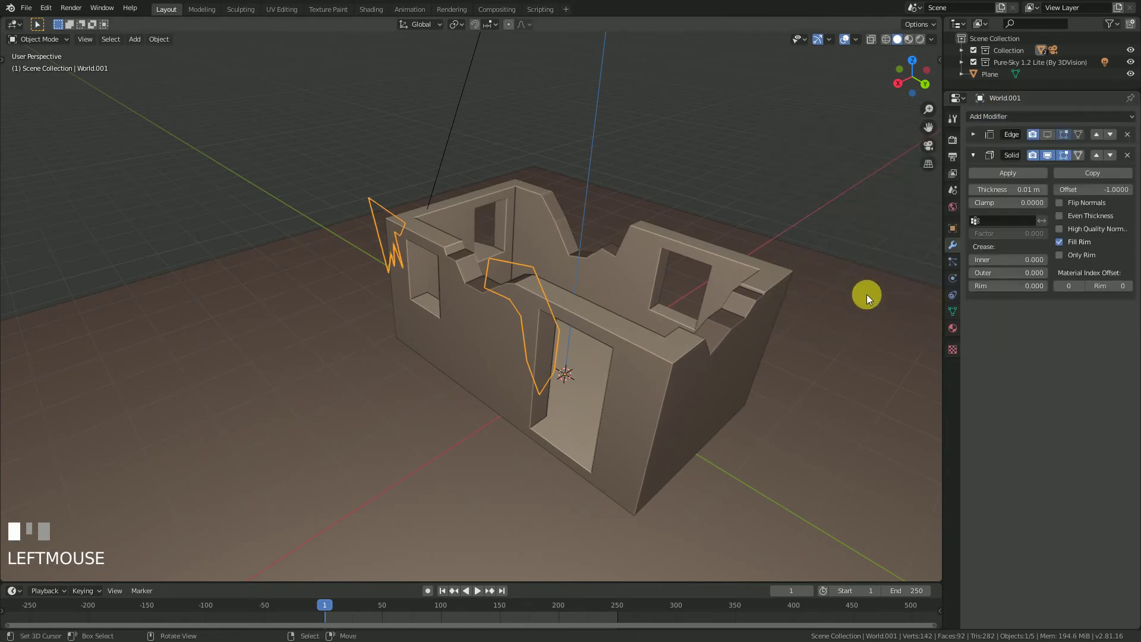
pyautogui.scroll(2, 669, 275)
pyautogui.moveTo(669, 276); pyautogui.dragTo(627, 298, button='middle')
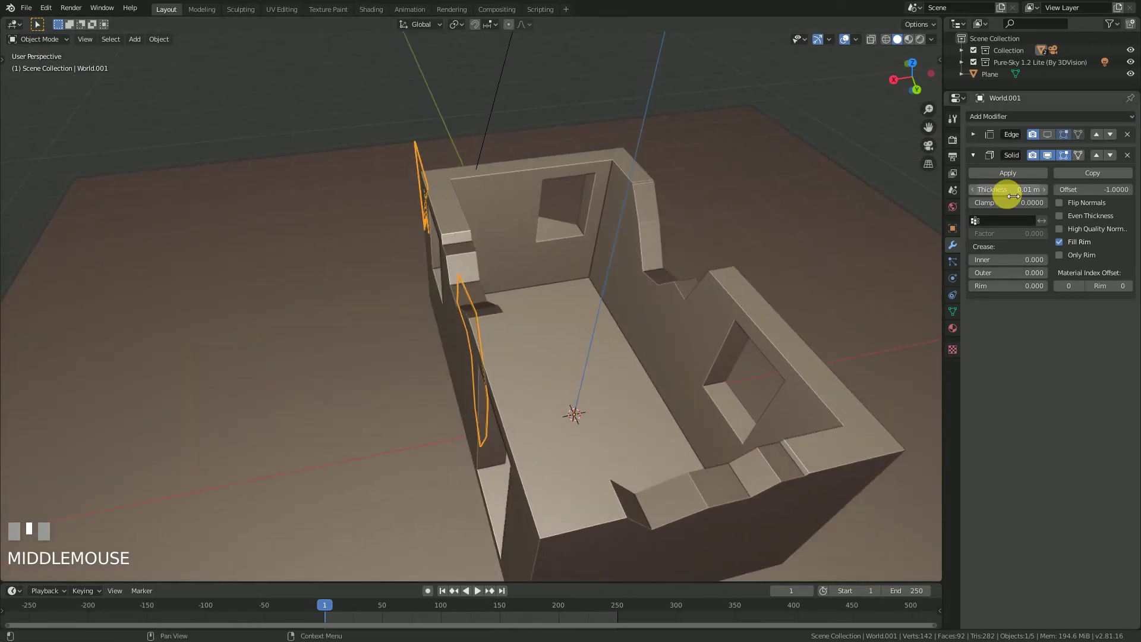
pyautogui.moveTo(1020, 195); pyautogui.dragTo(1020, 195)
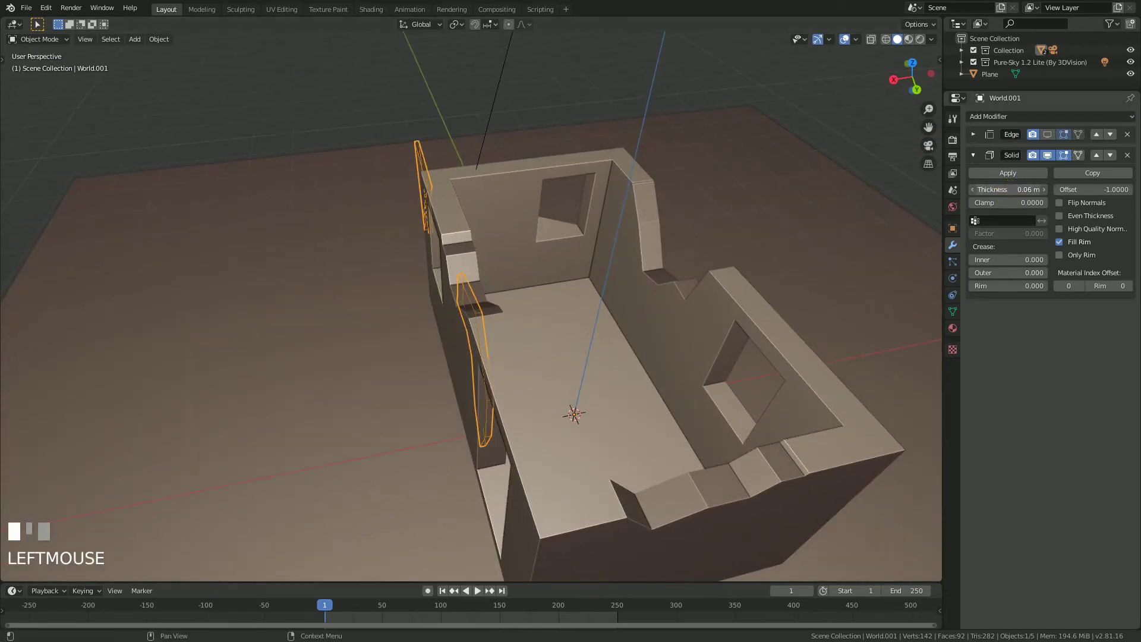
pyautogui.moveTo(683, 238); pyautogui.dragTo(652, 245, button='middle')
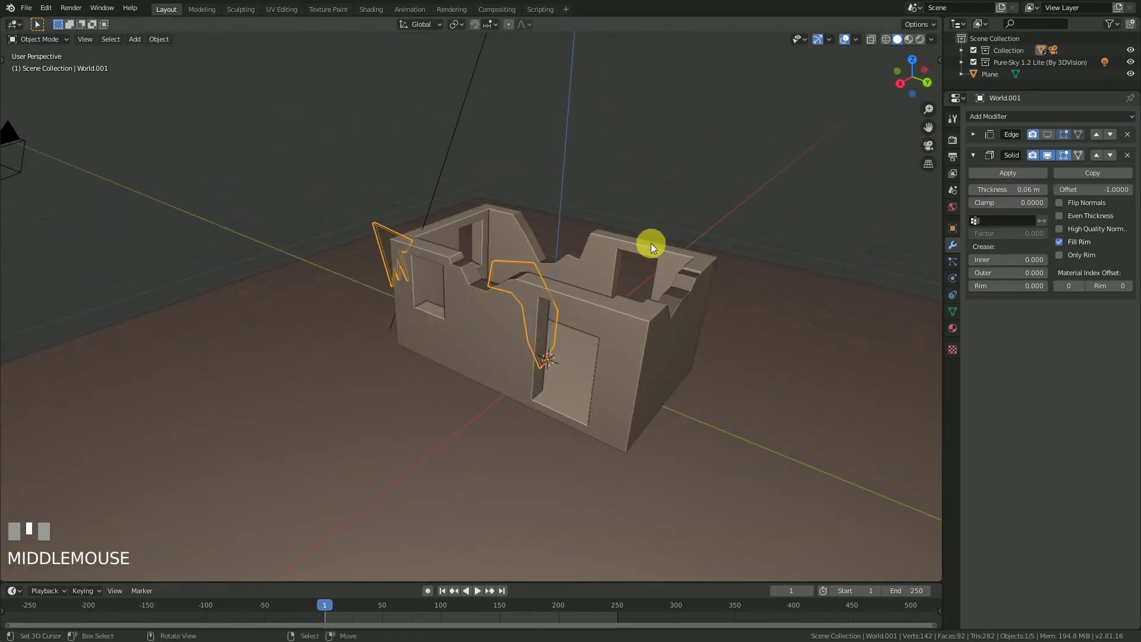
# Add a Boolean modifier to the building, set to Difference, with the separated shapes object as its cutter.
pyautogui.rightClick(654, 319)
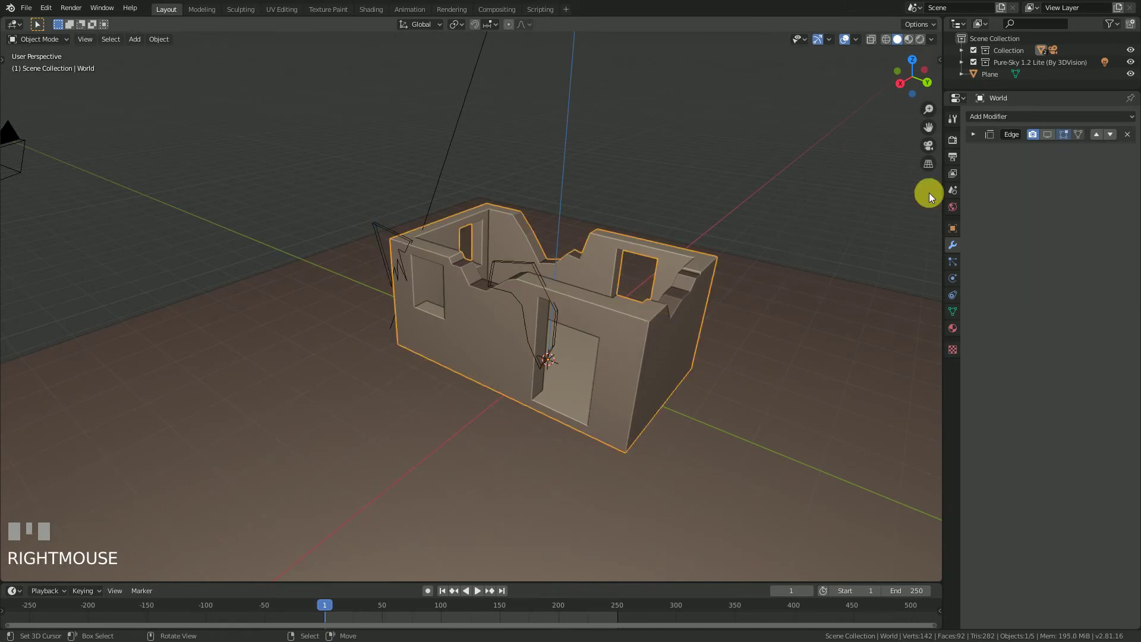
pyautogui.click(989, 117)
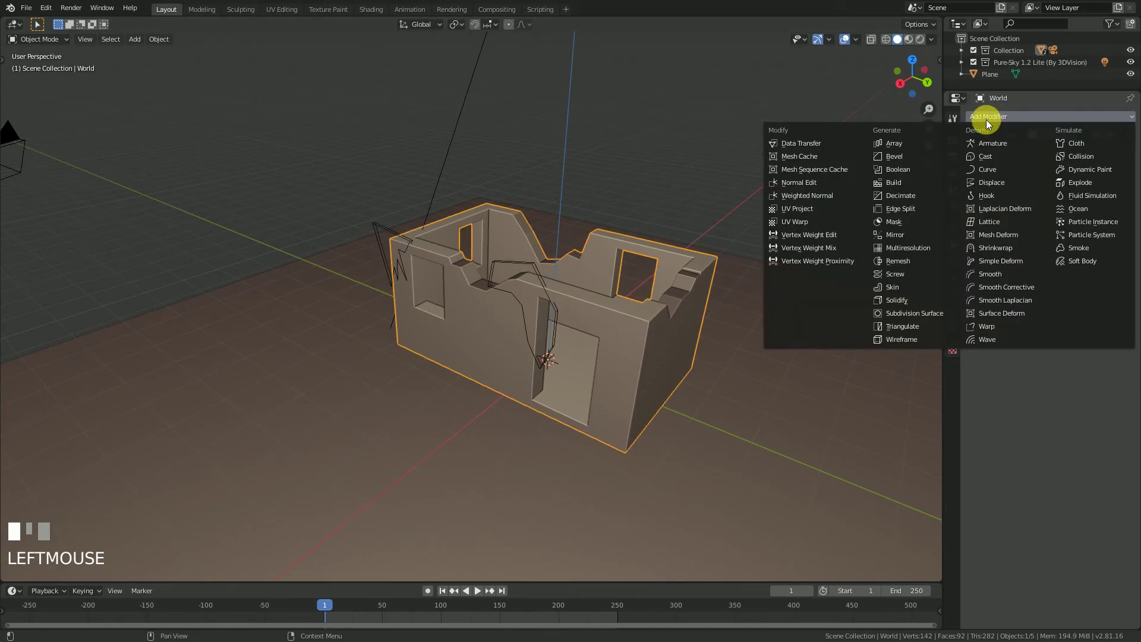
pyautogui.click(898, 169)
pyautogui.click(1128, 203)
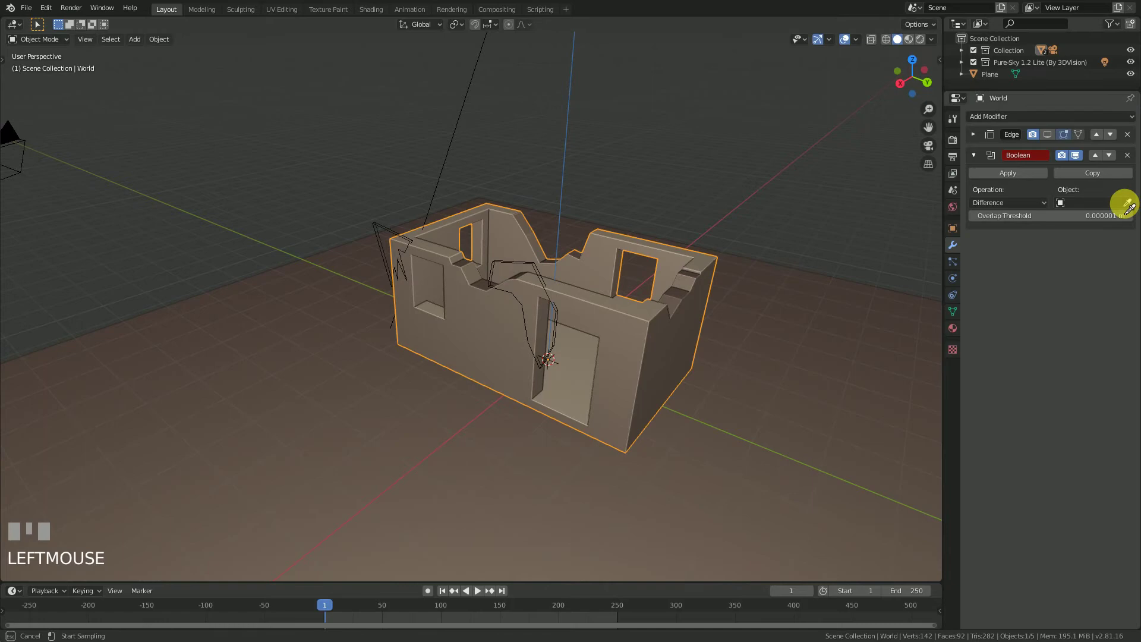
pyautogui.click(377, 229)
pyautogui.scroll(3, 529, 292)
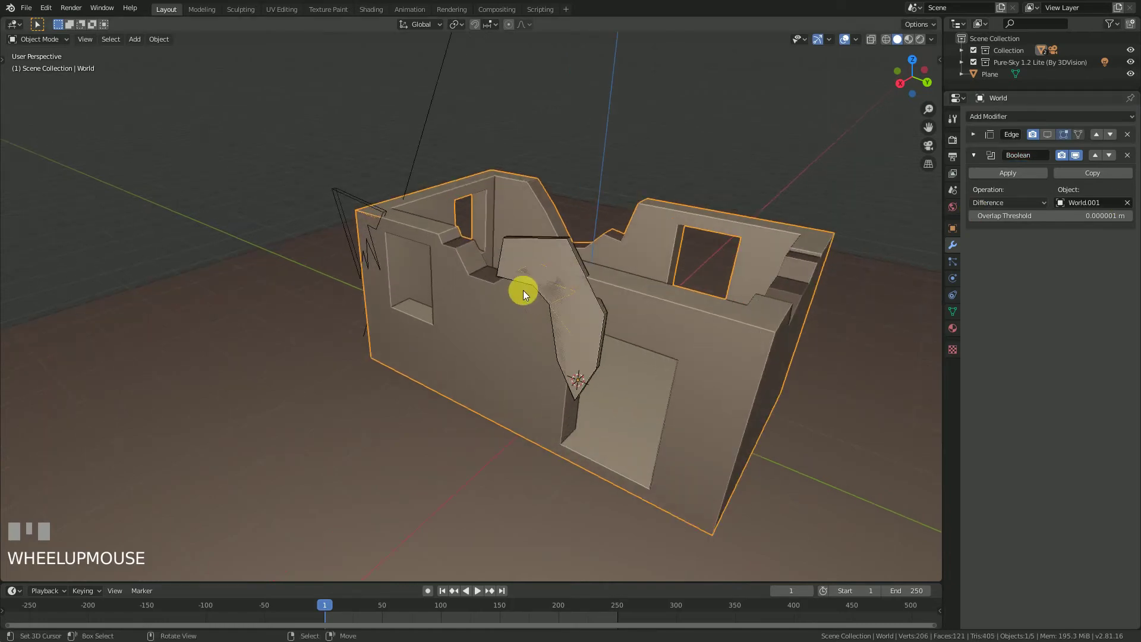
# Try moving the cutter shapes along the global Y and Z axes to test how the Boolean cuts the wall.
pyautogui.moveTo(523, 290); pyautogui.dragTo(309, 241, button='middle')
pyautogui.rightClick(302, 243)
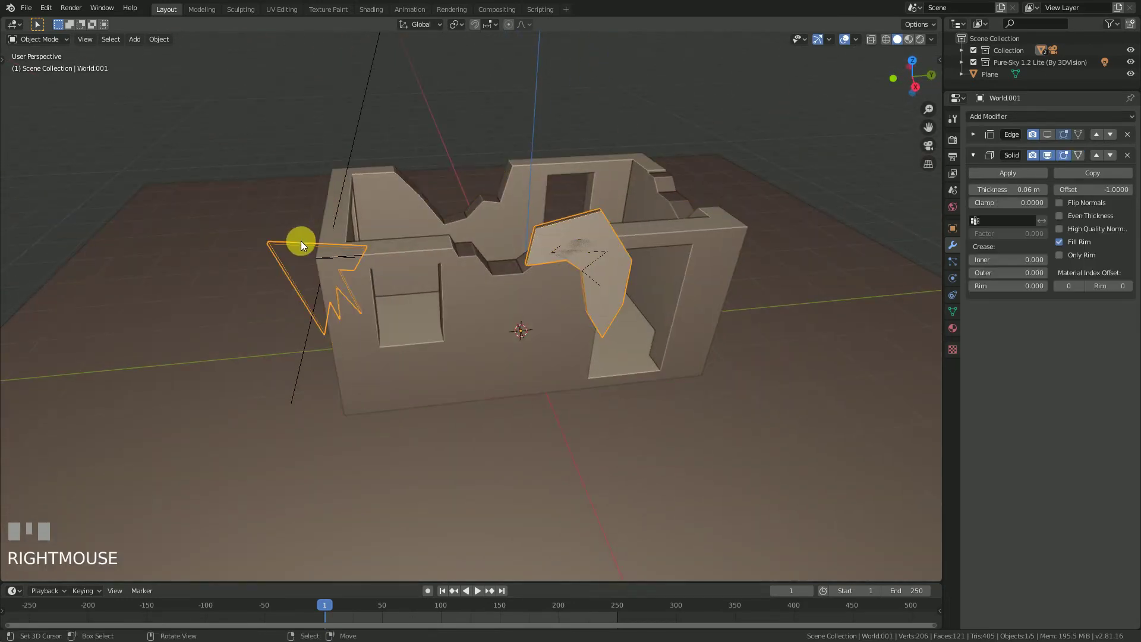
pyautogui.press('g')
pyautogui.press('y')
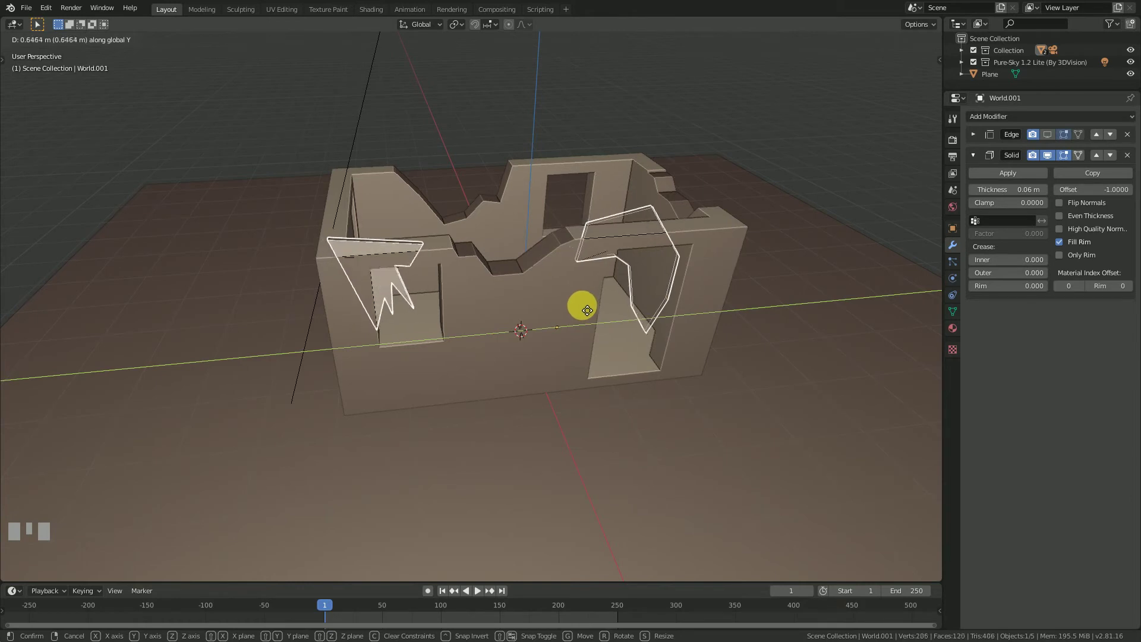
pyautogui.click(537, 292)
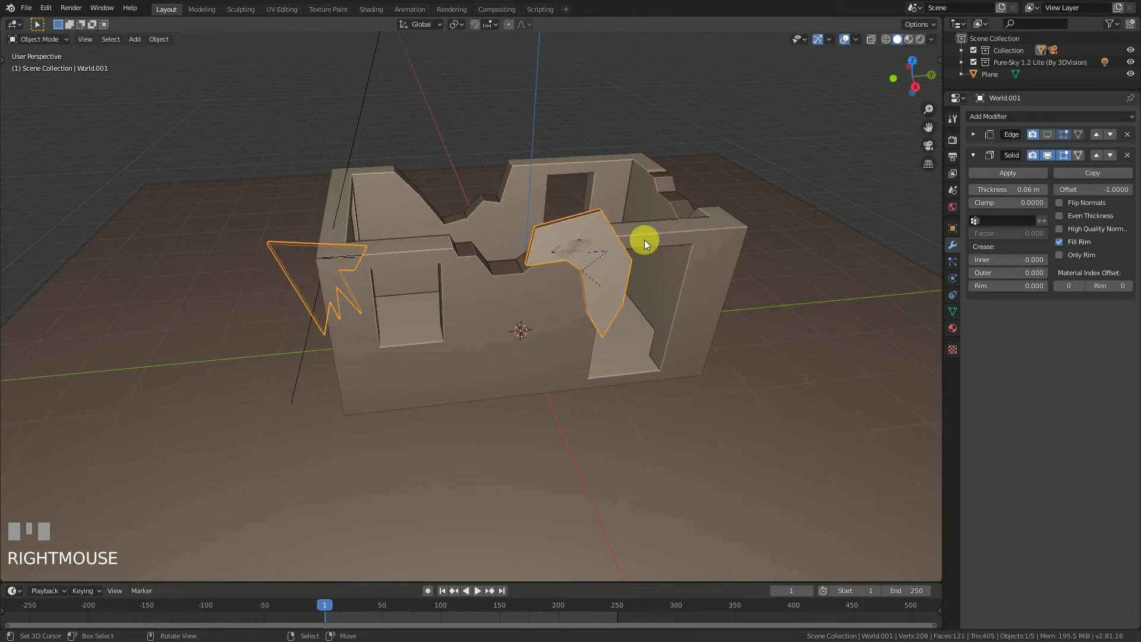
pyautogui.press('g')
pyautogui.press('z')
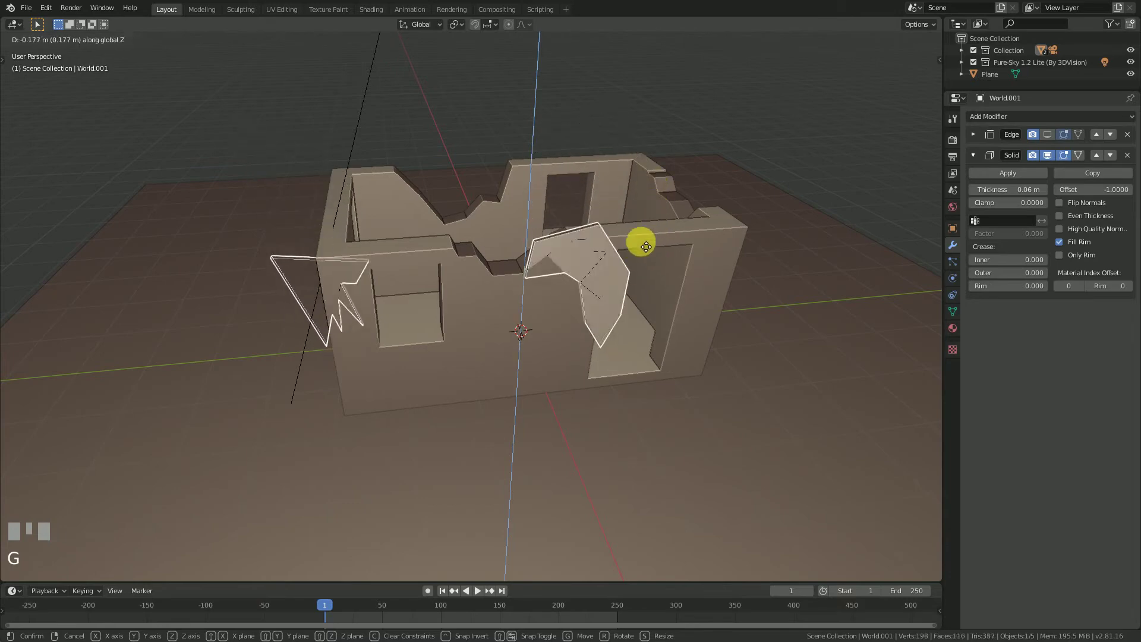
pyautogui.click(630, 250)
# Separate the jagged corner shape from the cutter object into its own object and return to Object Mode.
pyautogui.moveTo(627, 255); pyautogui.dragTo(372, 232, button='middle')
pyautogui.press('Tab')
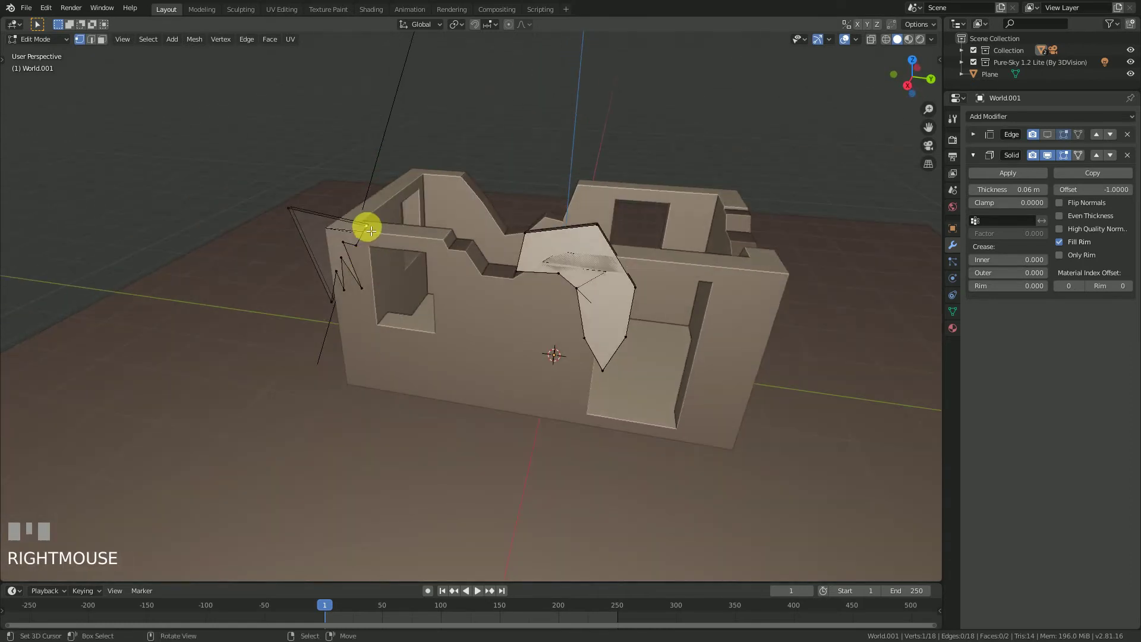
pyautogui.press('l')
pyautogui.press('p')
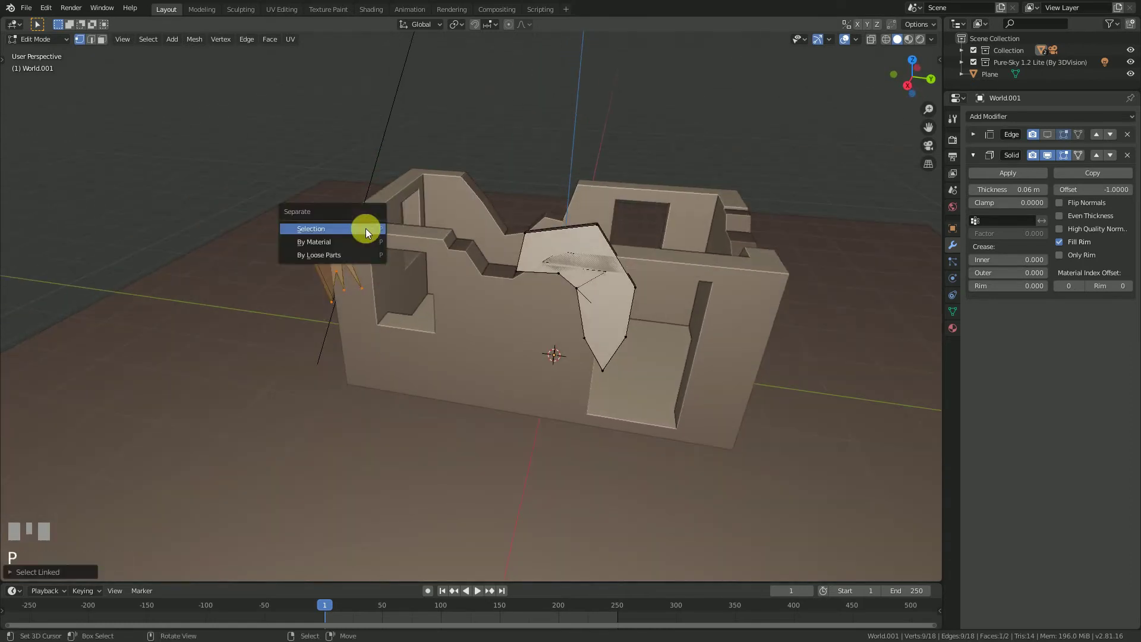
pyautogui.click(370, 232)
pyautogui.press('Tab')
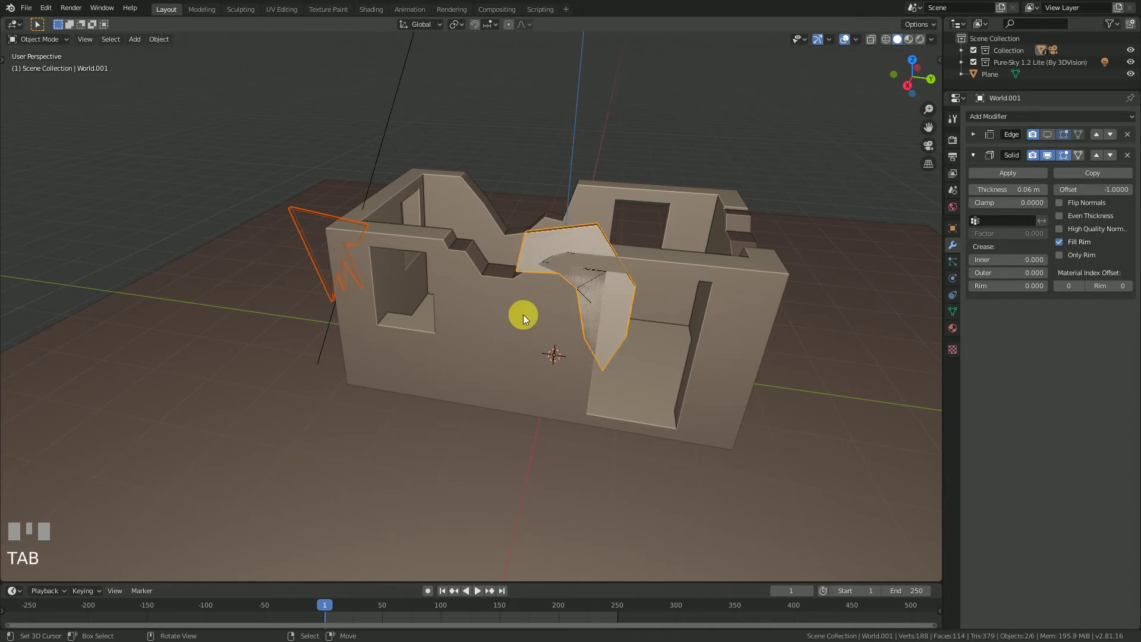
# Select the remaining cutter shape over the doorway and remove its Edge Split modifier.
pyautogui.rightClick(590, 225)
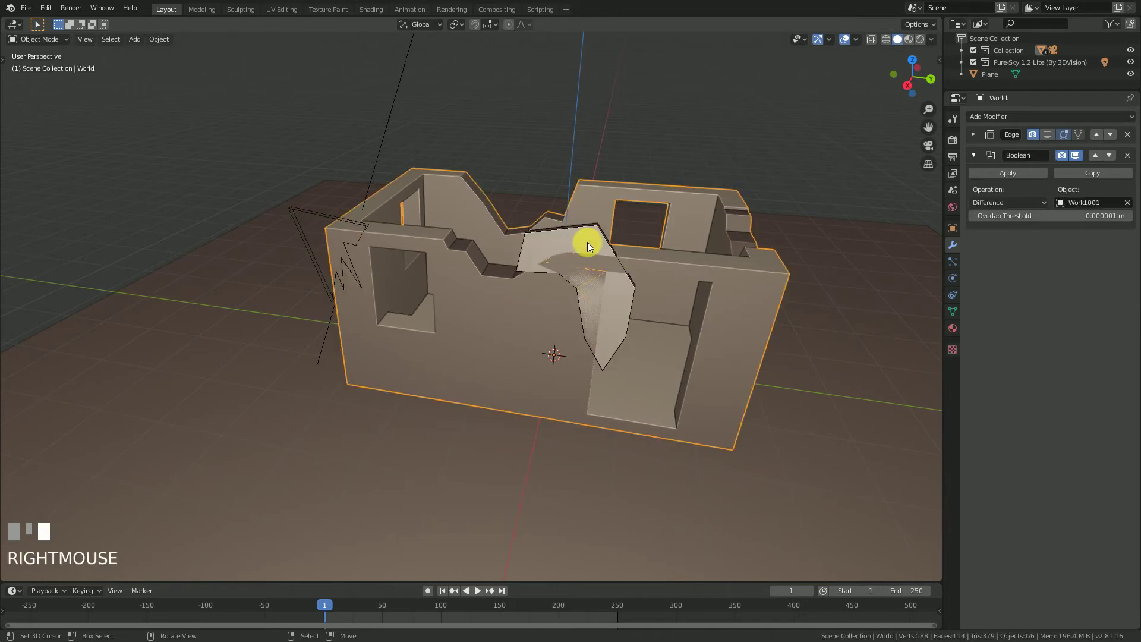
pyautogui.moveTo(633, 301); pyautogui.dragTo(527, 283, button='middle')
pyautogui.rightClick(520, 282)
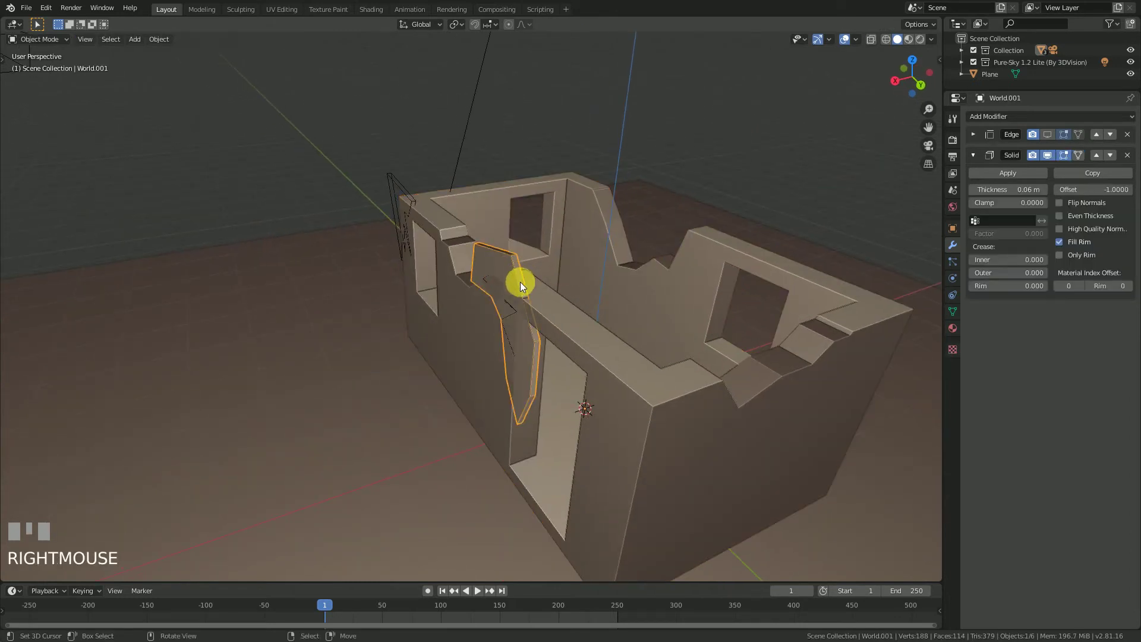
pyautogui.click(973, 156)
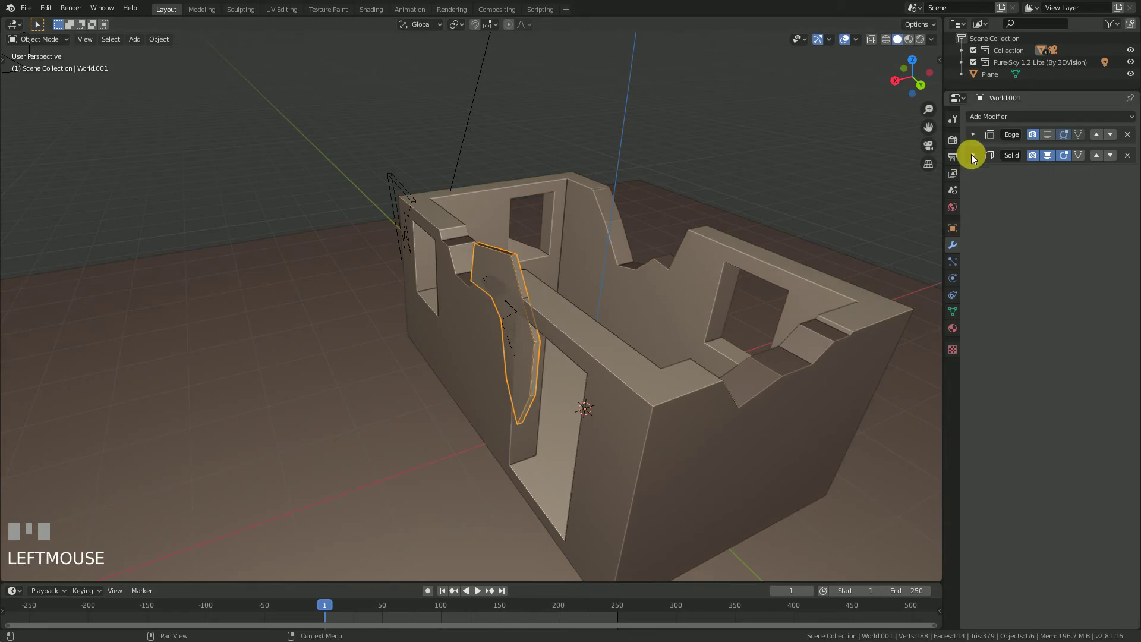
pyautogui.click(1128, 134)
pyautogui.moveTo(836, 202); pyautogui.dragTo(308, 321, button='middle')
pyautogui.scroll(4, 366, 347)
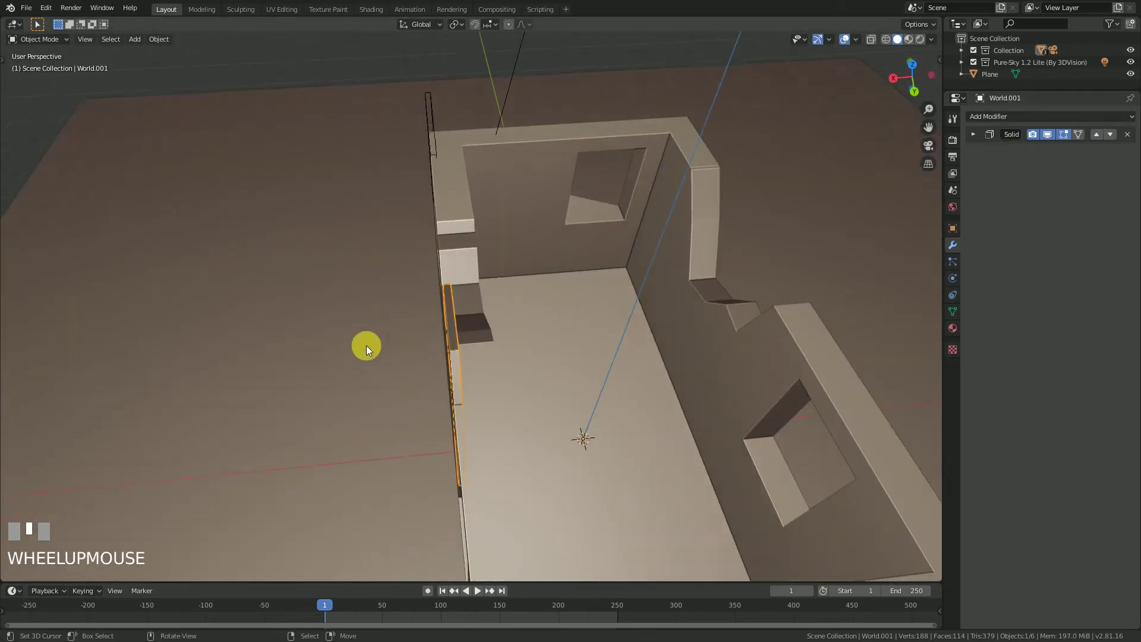
pyautogui.moveTo(402, 349); pyautogui.dragTo(534, 309, button='middle')
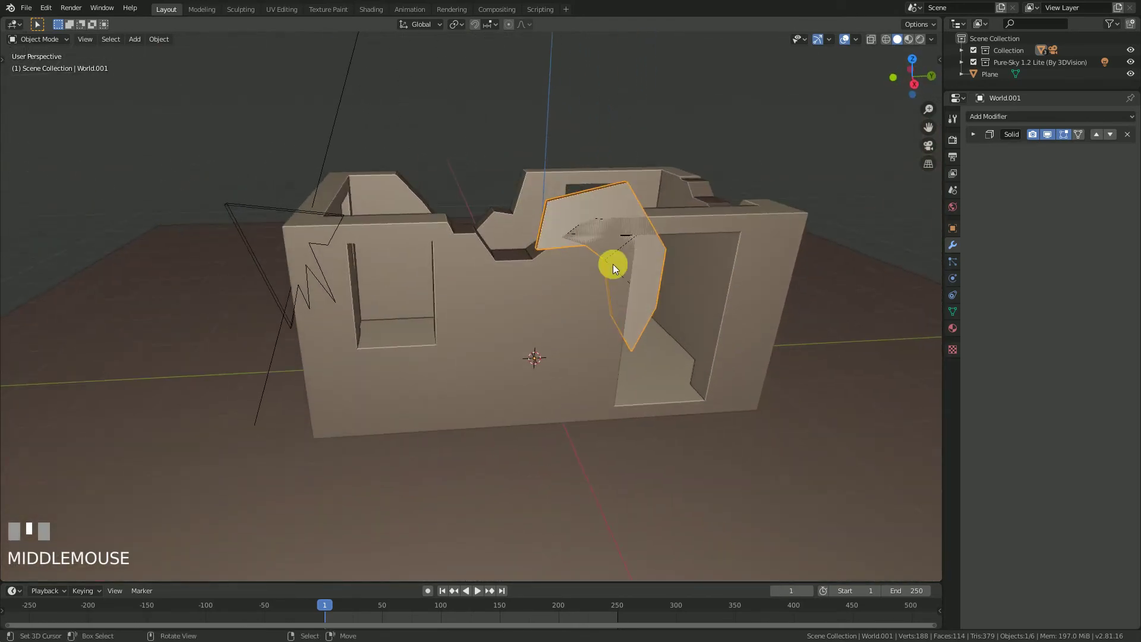
# Undo the modifier removal and the separation of the corner shape, returning to Object Mode.
pyautogui.hotkey('ctrl', 'z')
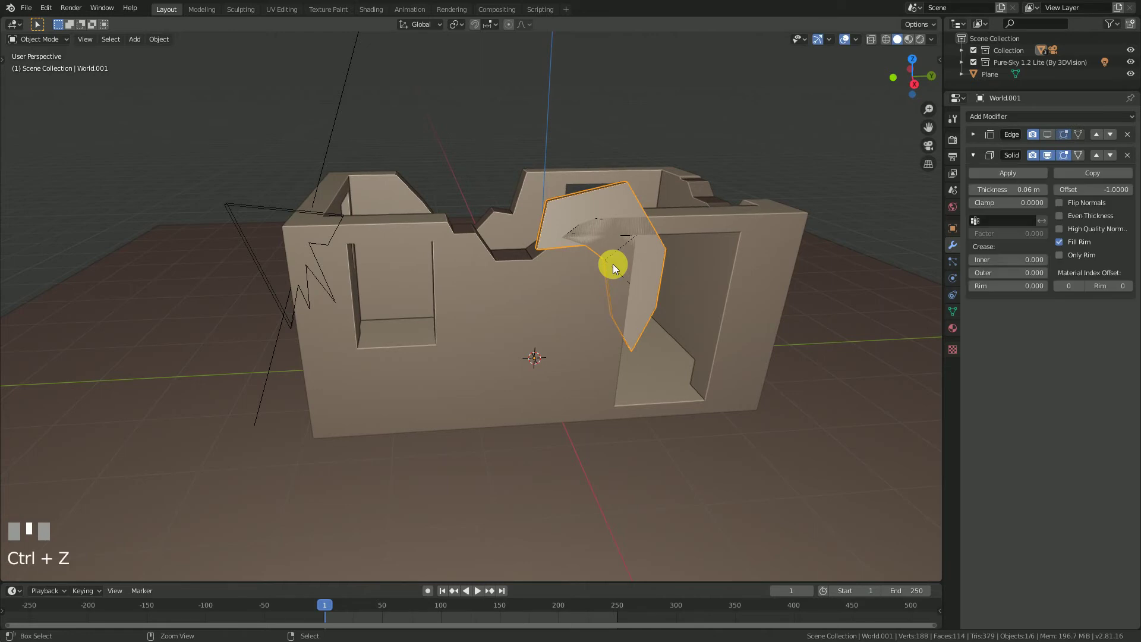
pyautogui.hotkey('ctrl', 'z')
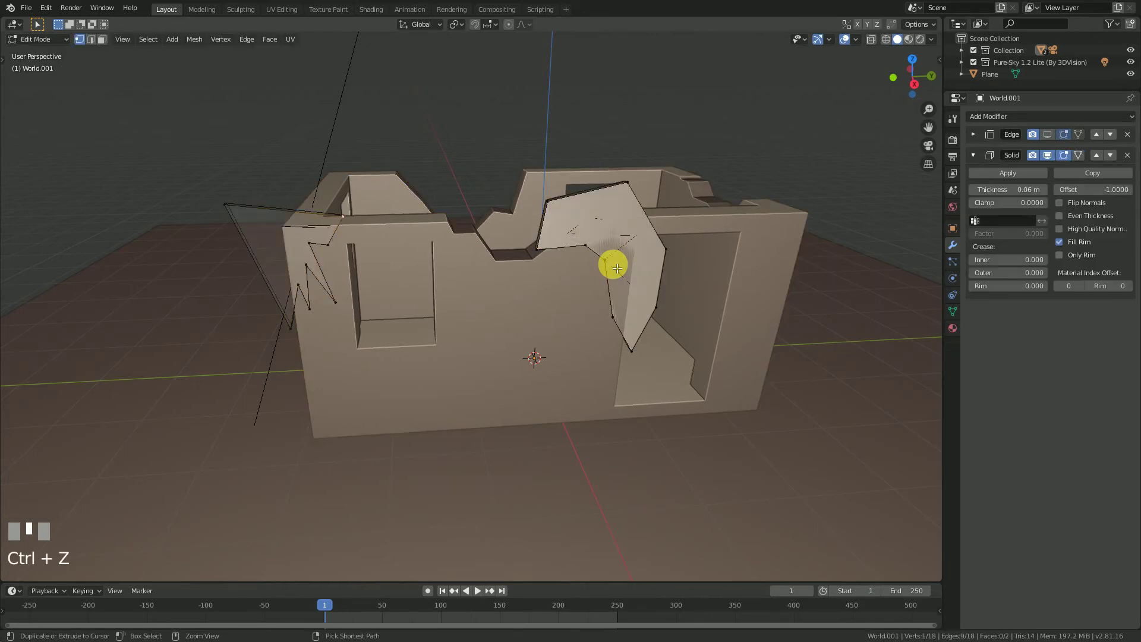
pyautogui.press('Tab')
# Set the Solidify offset of the cutter shapes to -0.5015 so their thickness straddles the front wall surface.
pyautogui.moveTo(620, 269); pyautogui.dragTo(581, 277, button='middle')
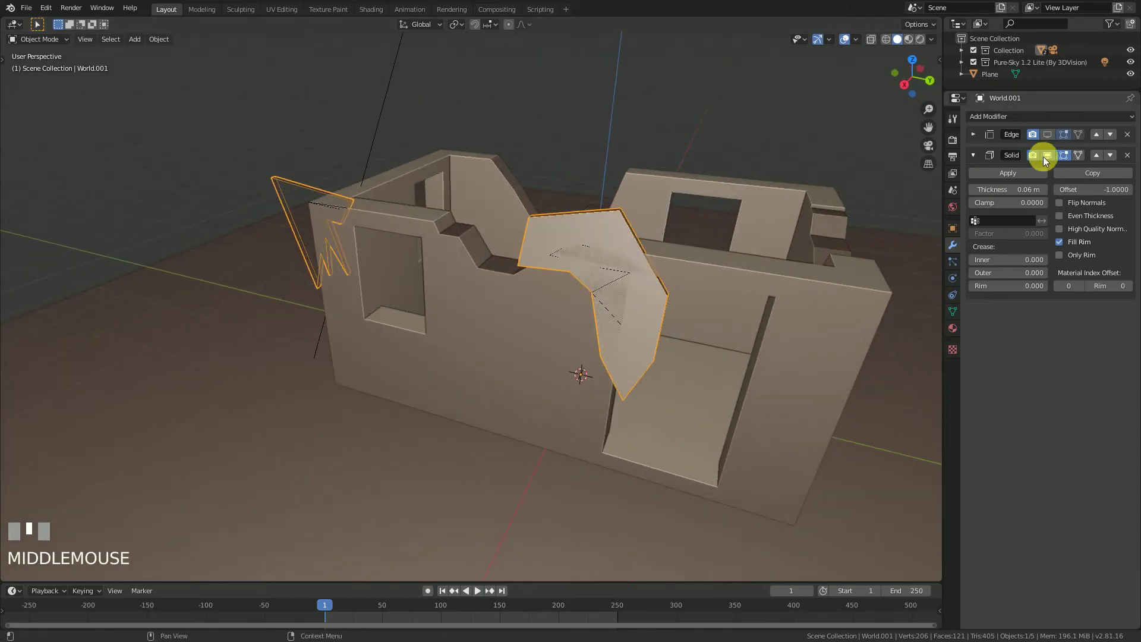
pyautogui.scroll(2, 679, 305)
pyautogui.moveTo(679, 305); pyautogui.dragTo(569, 291, button='middle')
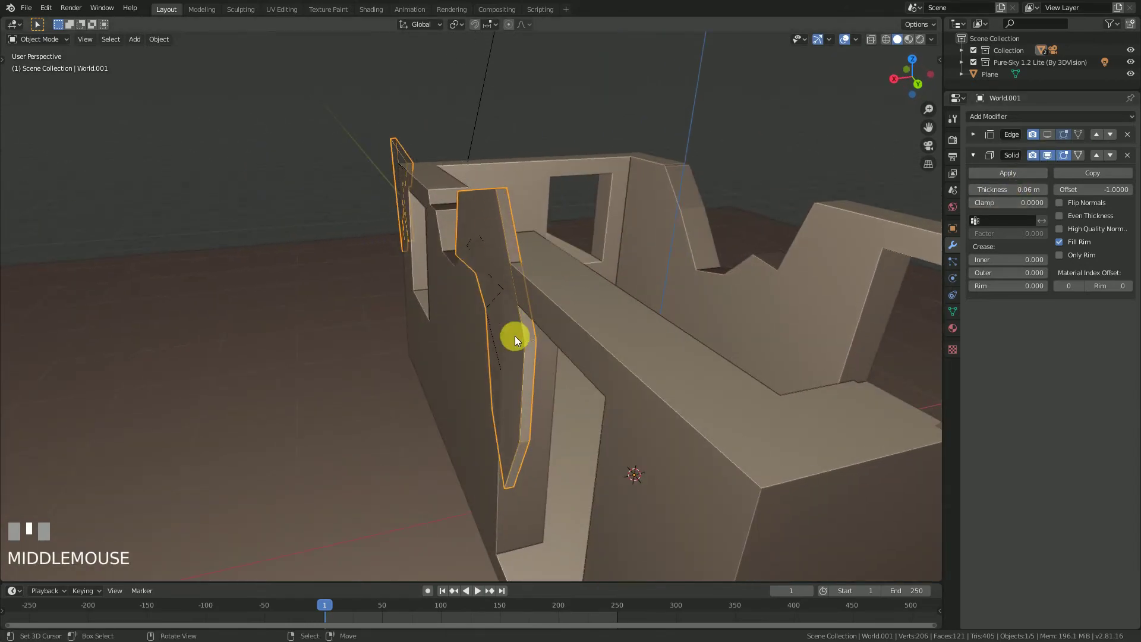
pyautogui.moveTo(491, 277); pyautogui.dragTo(491, 283, button='middle')
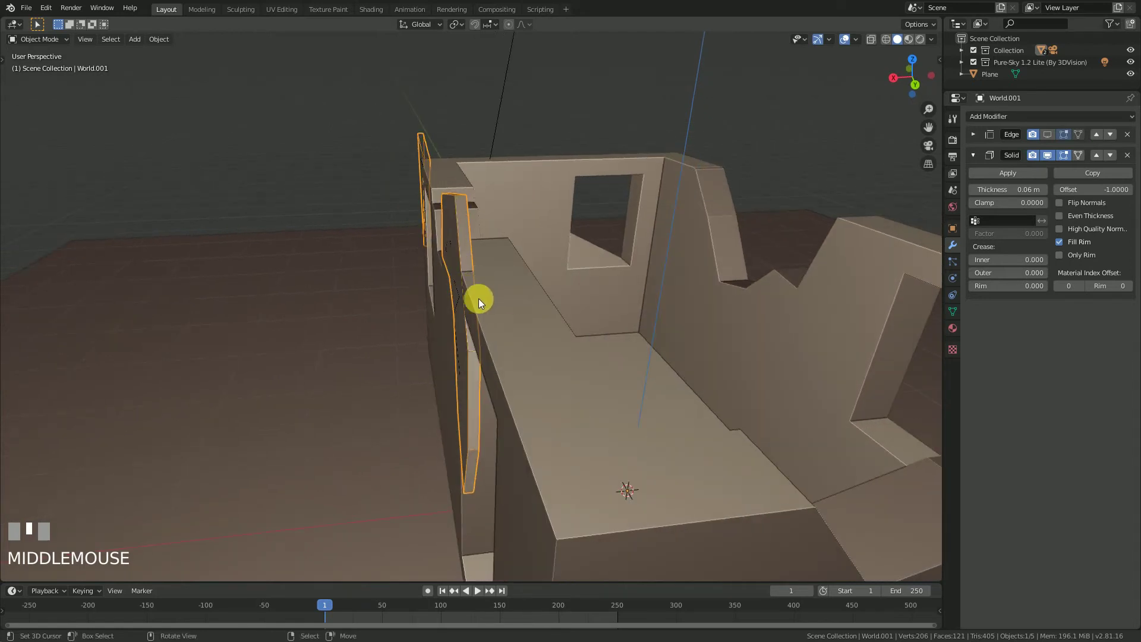
pyautogui.scroll(-2, 418, 313)
pyautogui.moveTo(418, 313); pyautogui.dragTo(594, 333, button='middle')
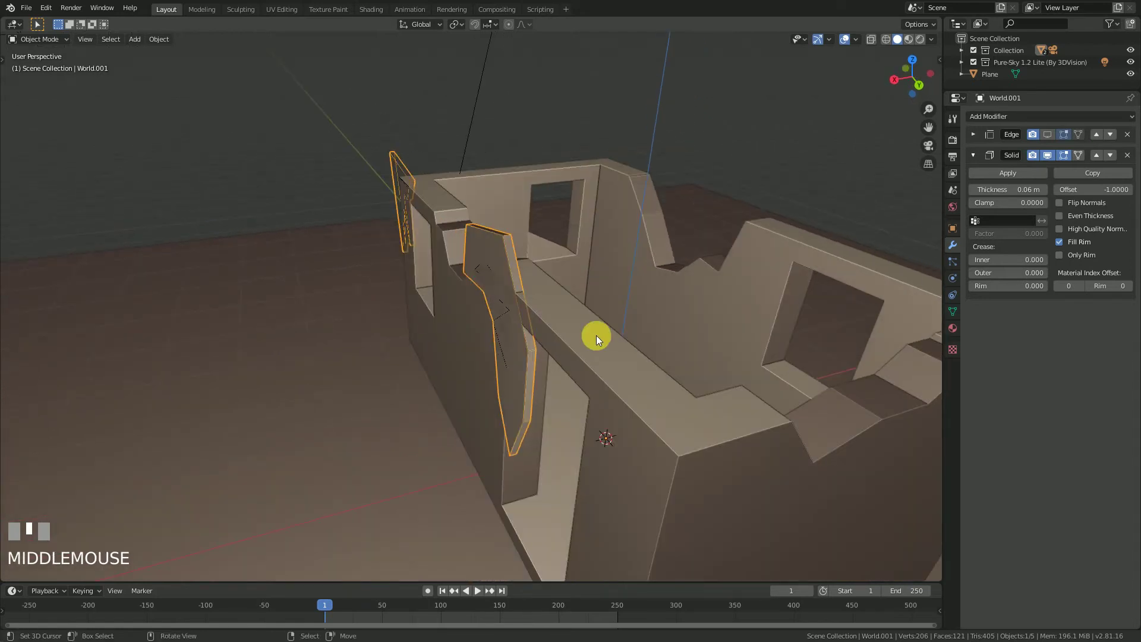
pyautogui.moveTo(505, 265); pyautogui.dragTo(452, 262, button='middle')
pyautogui.scroll(2, 543, 316)
pyautogui.moveTo(543, 316); pyautogui.dragTo(519, 318, button='middle')
pyautogui.scroll(2, 501, 341)
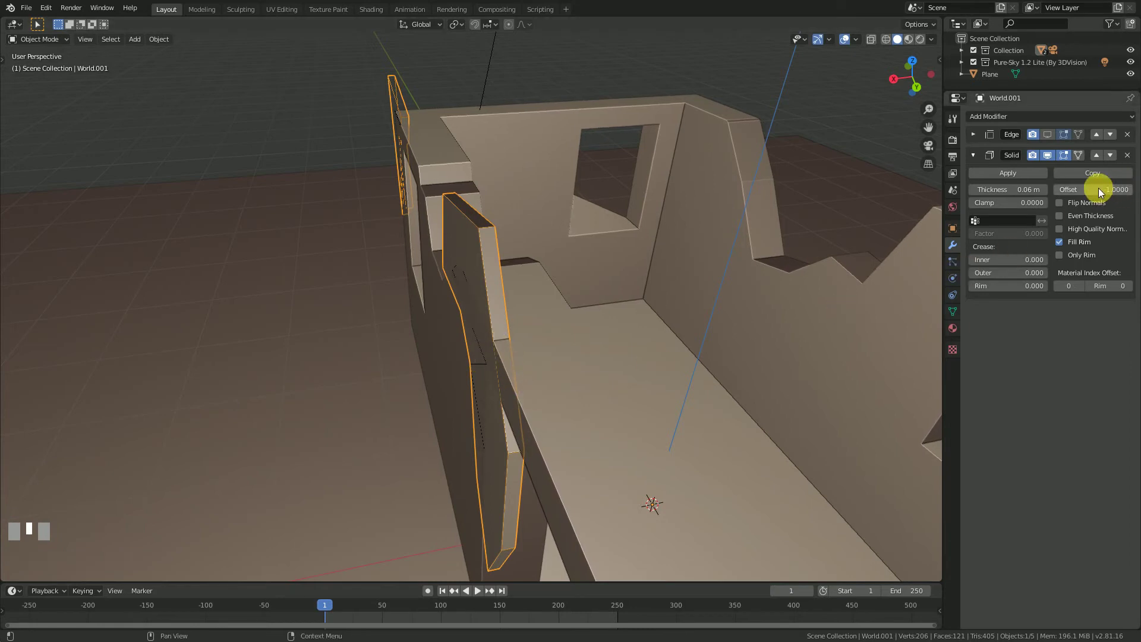
pyautogui.moveTo(1093, 189); pyautogui.dragTo(1110, 189)
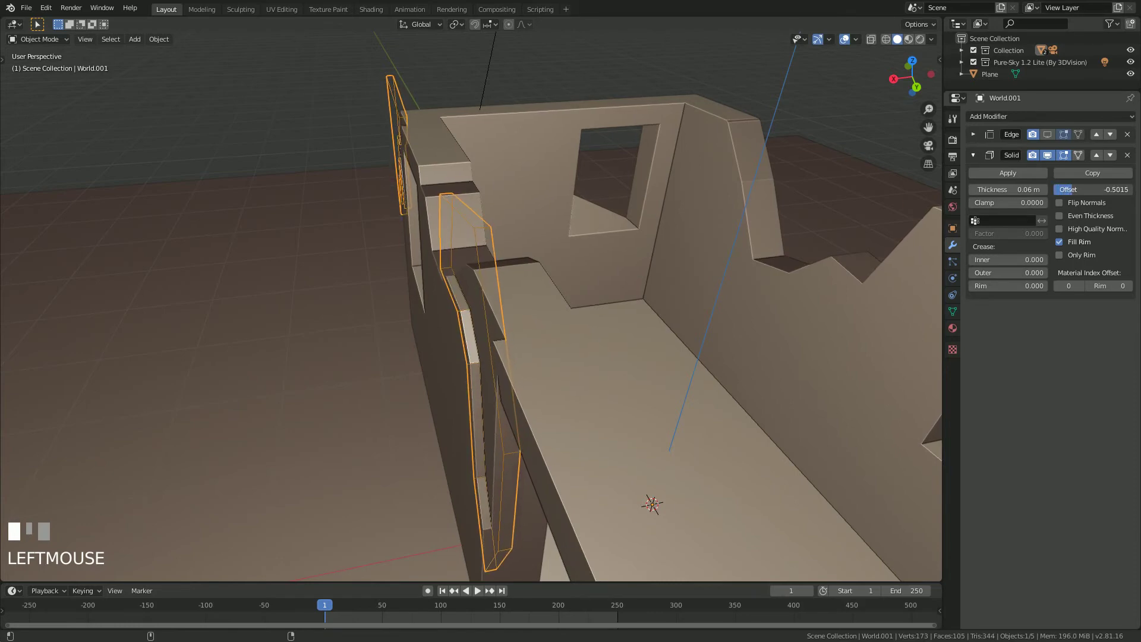
# Hide the viewport overlays to inspect the broken areas cut into the building, and turn them back on.
pyautogui.scroll(-4, 415, 236)
pyautogui.moveTo(415, 237); pyautogui.dragTo(550, 229, button='middle')
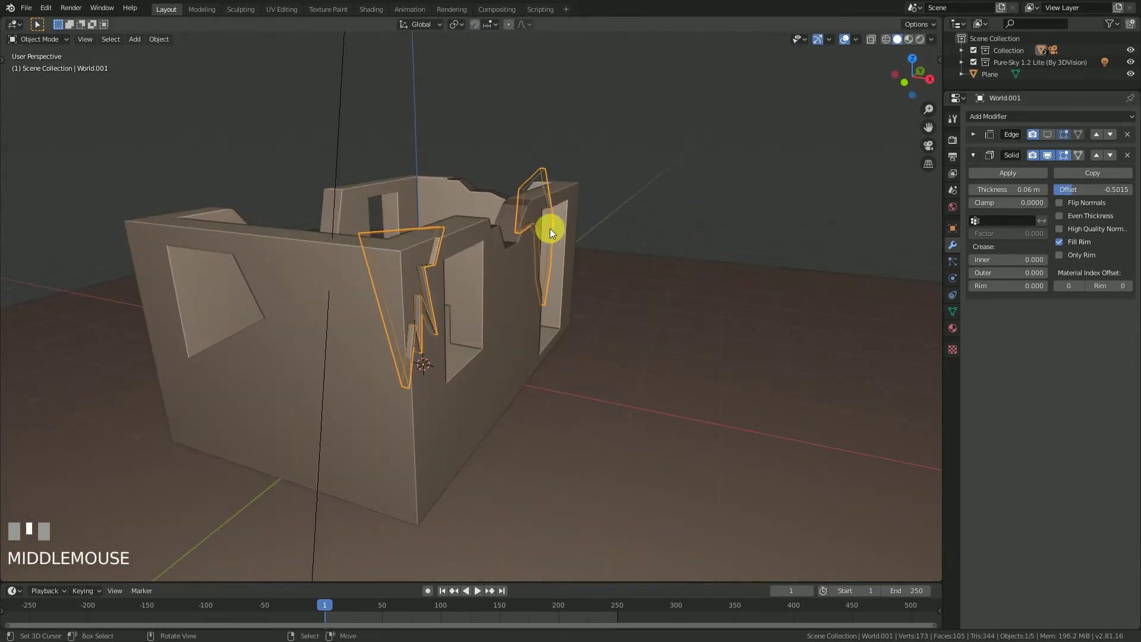
pyautogui.click(841, 39)
pyautogui.moveTo(635, 269); pyautogui.dragTo(1094, 187, button='middle')
pyautogui.scroll(-3, 437, 307)
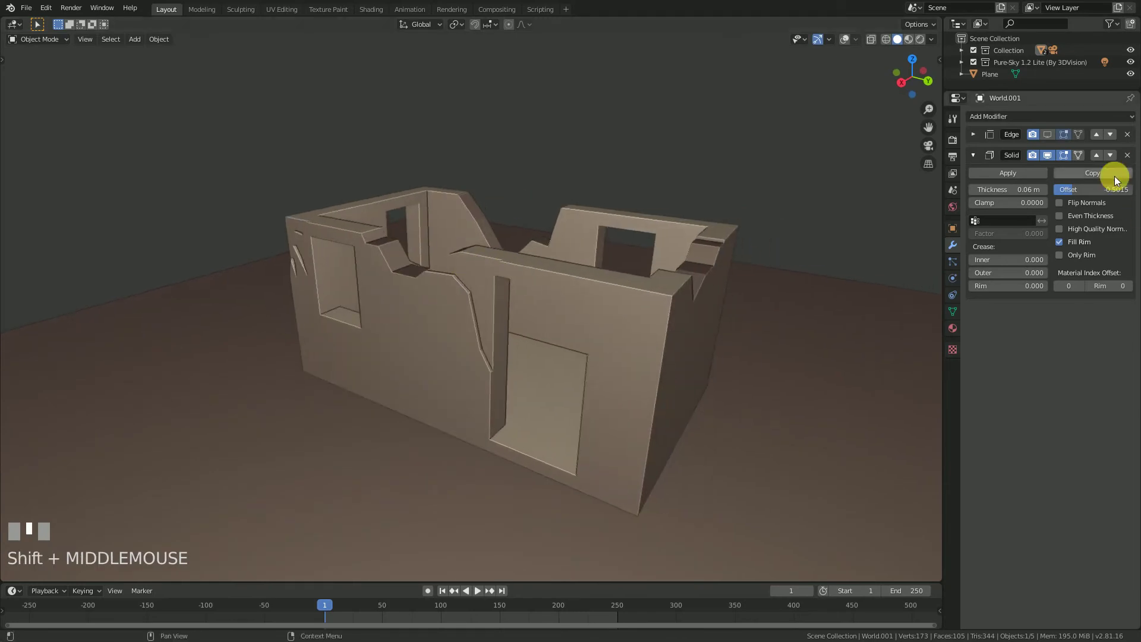
pyautogui.click(845, 39)
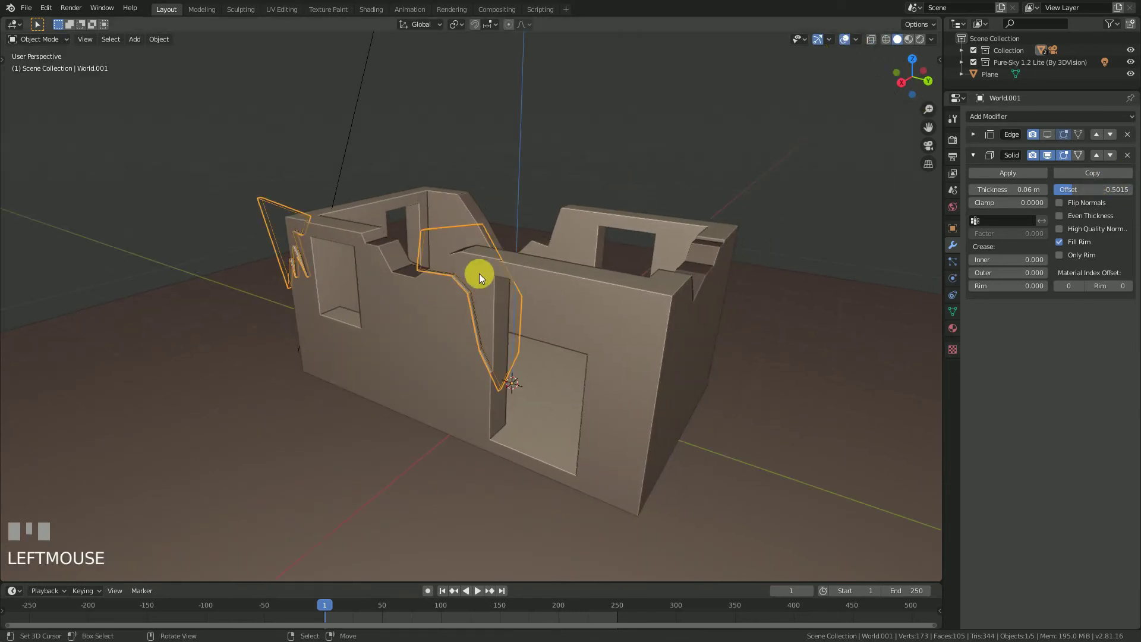
# Inspect the cuts up close, select the building and apply its Boolean modifier.
pyautogui.scroll(5, 526, 231)
pyautogui.moveTo(525, 232); pyautogui.dragTo(297, 187, button='middle')
pyautogui.moveTo(322, 273); pyautogui.dragTo(889, 191, button='middle')
pyautogui.scroll(-3, 461, 257)
pyautogui.rightClick(608, 282)
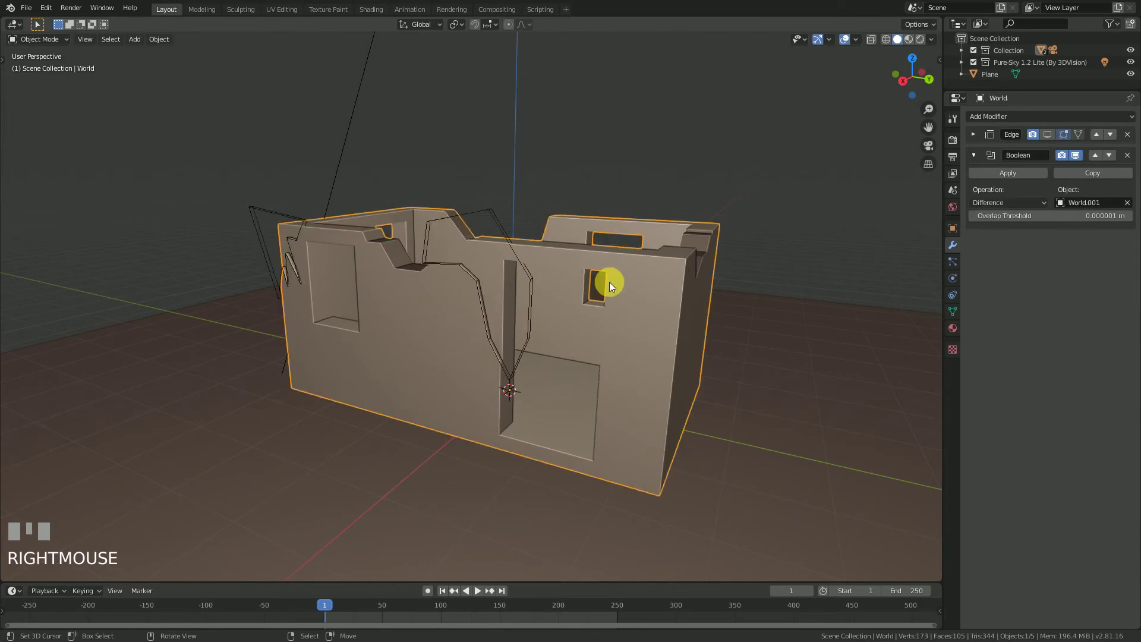
pyautogui.click(1010, 173)
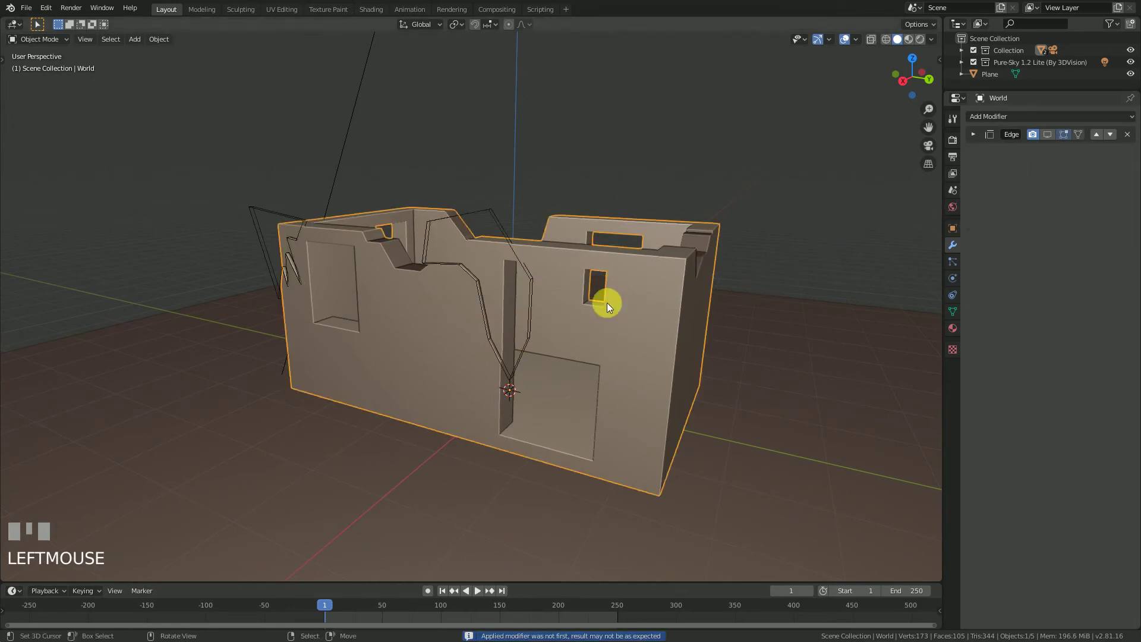
# Select the cutter shapes and, in top view, move them about -3.3 m in X and 0.9 m in Y to the opposite long wall.
pyautogui.moveTo(606, 301); pyautogui.dragTo(692, 327, button='middle')
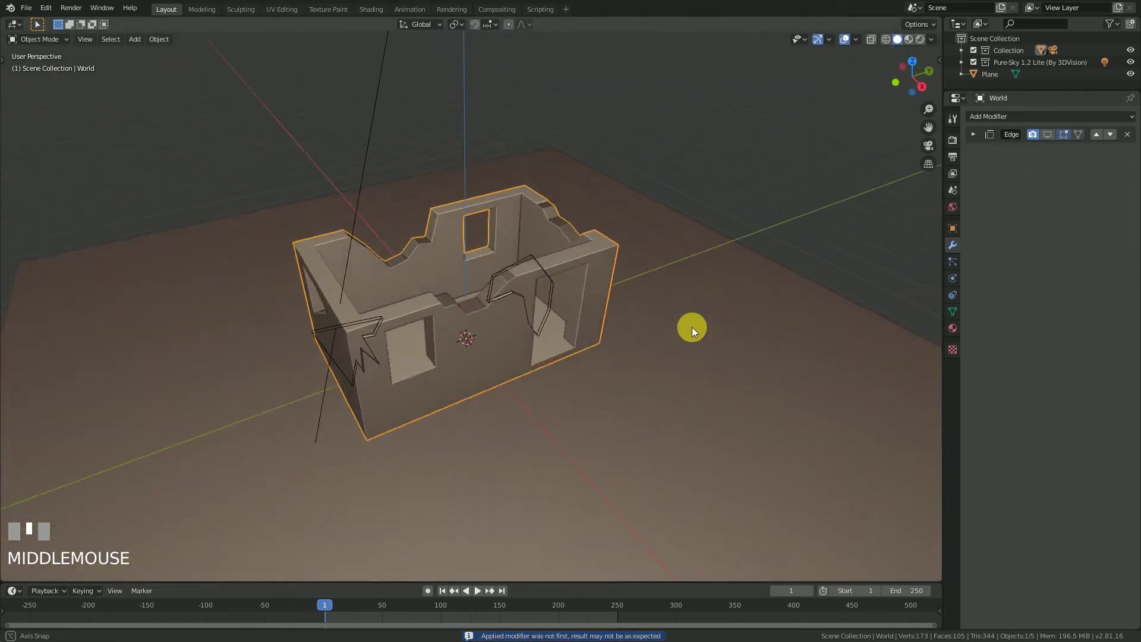
pyautogui.scroll(3, 570, 277)
pyautogui.rightClick(560, 230)
pyautogui.moveTo(645, 249); pyautogui.dragTo(455, 245, button='middle')
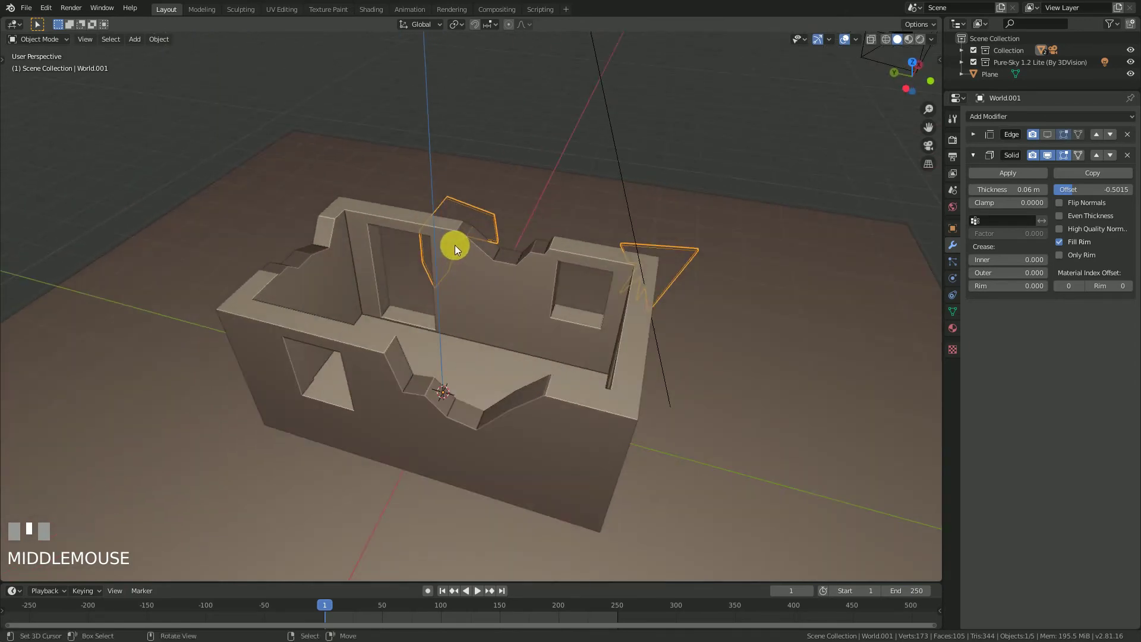
pyautogui.press('KP_7')
pyautogui.keyDown('shift'); pyautogui.moveTo(580, 216); pyautogui.dragTo(629, 285, button='middle'); pyautogui.keyUp('shift')
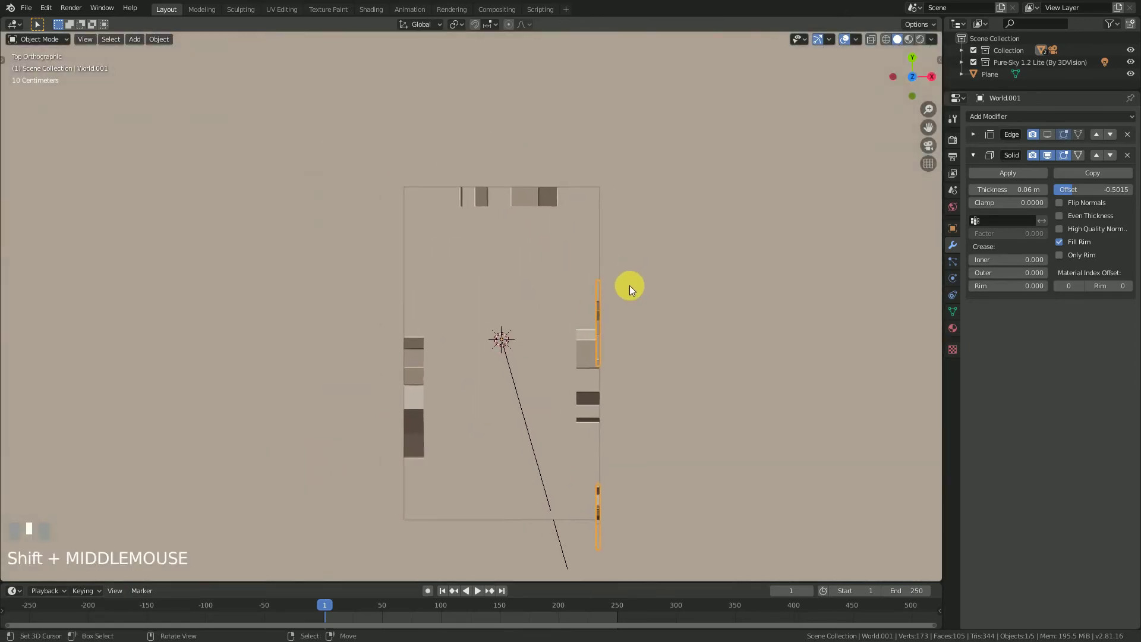
pyautogui.press('g')
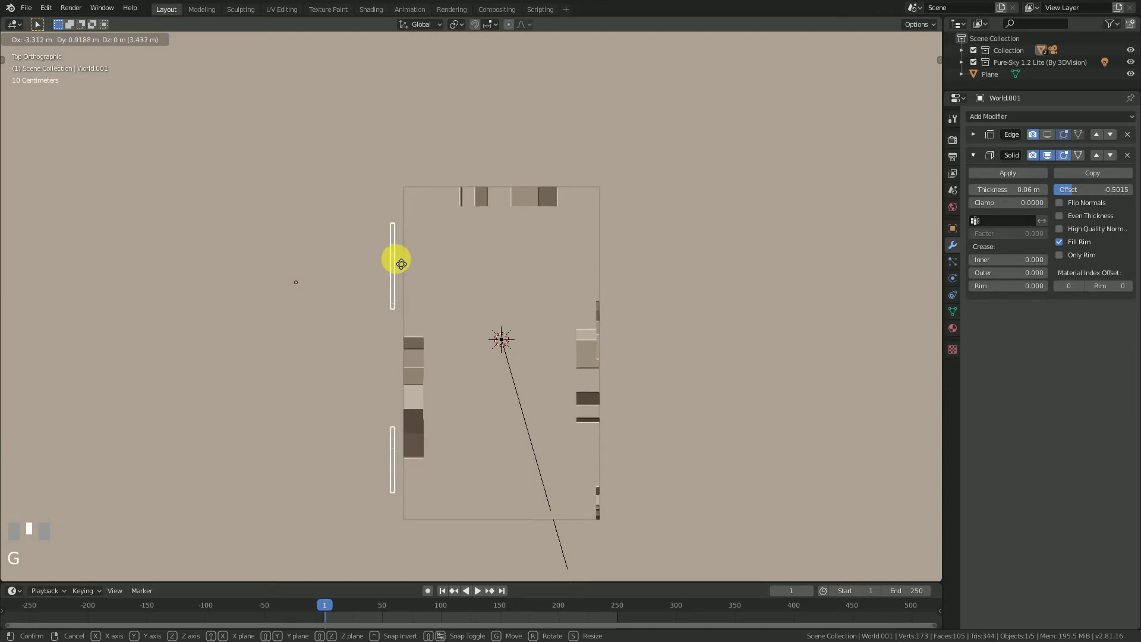
pyautogui.click(400, 262)
# Nudge the cutter shapes against the wall's outer face, fine-tuning their position along the X axis so they overlap its surface.
pyautogui.moveTo(493, 329); pyautogui.dragTo(544, 323, button='middle')
pyautogui.scroll(2, 372, 319)
pyautogui.press('g')
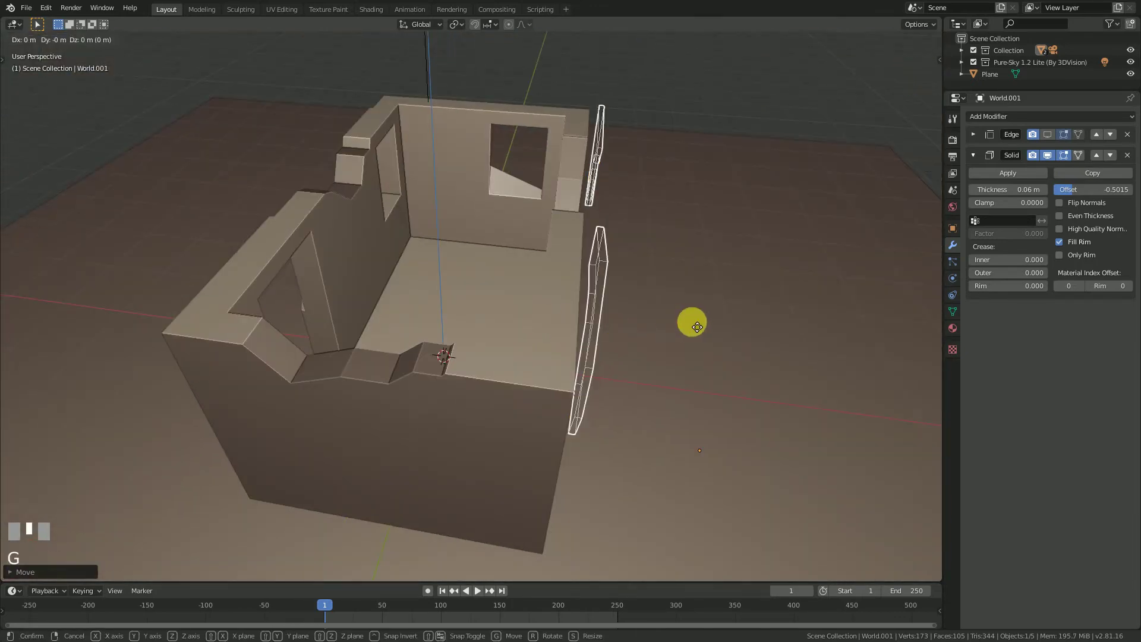
pyautogui.click(679, 326)
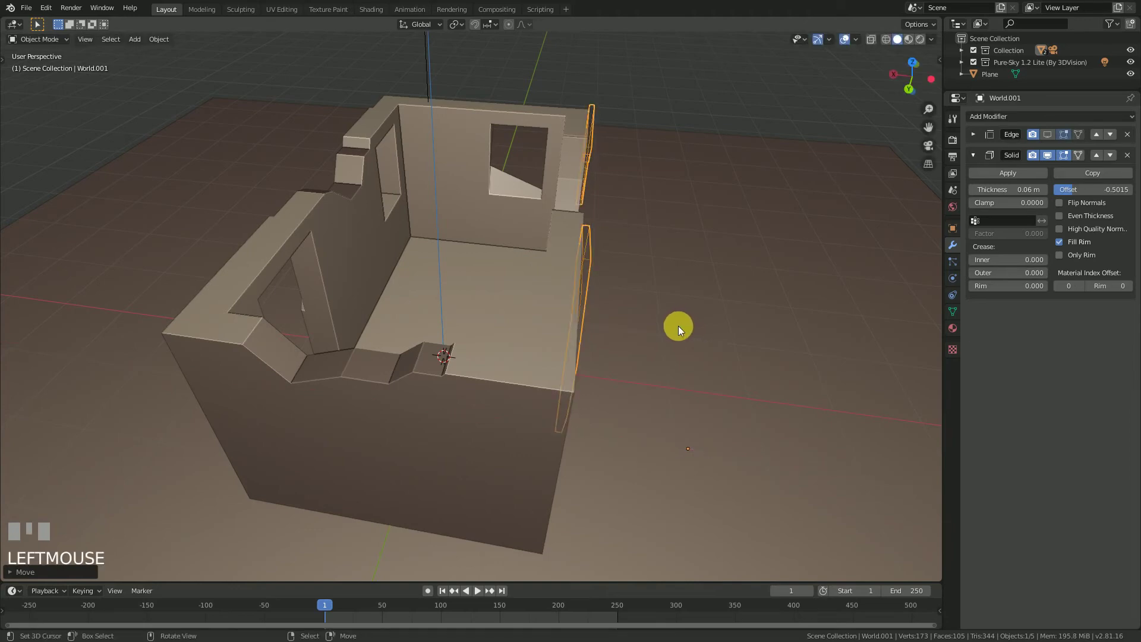
pyautogui.scroll(2, 651, 336)
pyautogui.moveTo(652, 337); pyautogui.dragTo(580, 345, button='middle')
pyautogui.scroll(2, 576, 350)
pyautogui.press('g')
pyautogui.press('x')
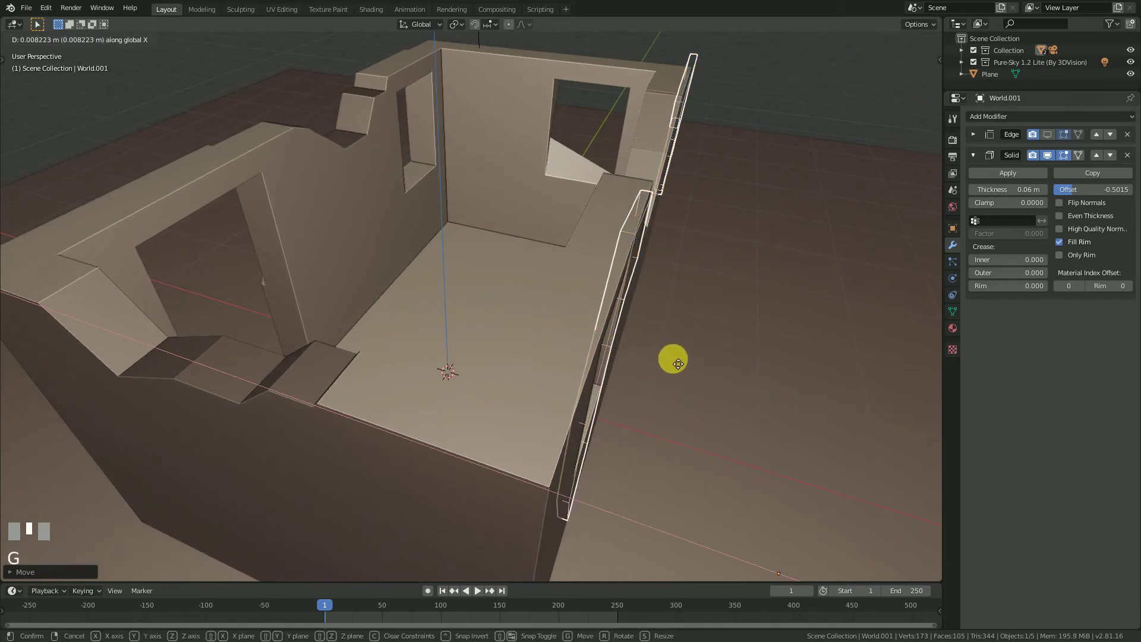
pyautogui.click(677, 365)
# In Edit Mode, scale the jagged corner cutter to about 0.55 along Z and raise it slightly along Z toward the wall's upper edge.
pyautogui.scroll(-3, 621, 357)
pyautogui.moveTo(622, 356); pyautogui.dragTo(707, 327, button='middle')
pyautogui.moveTo(746, 306); pyautogui.dragTo(594, 286, button='middle')
pyautogui.click(91, 38)
pyautogui.moveTo(404, 235); pyautogui.dragTo(550, 291, button='middle')
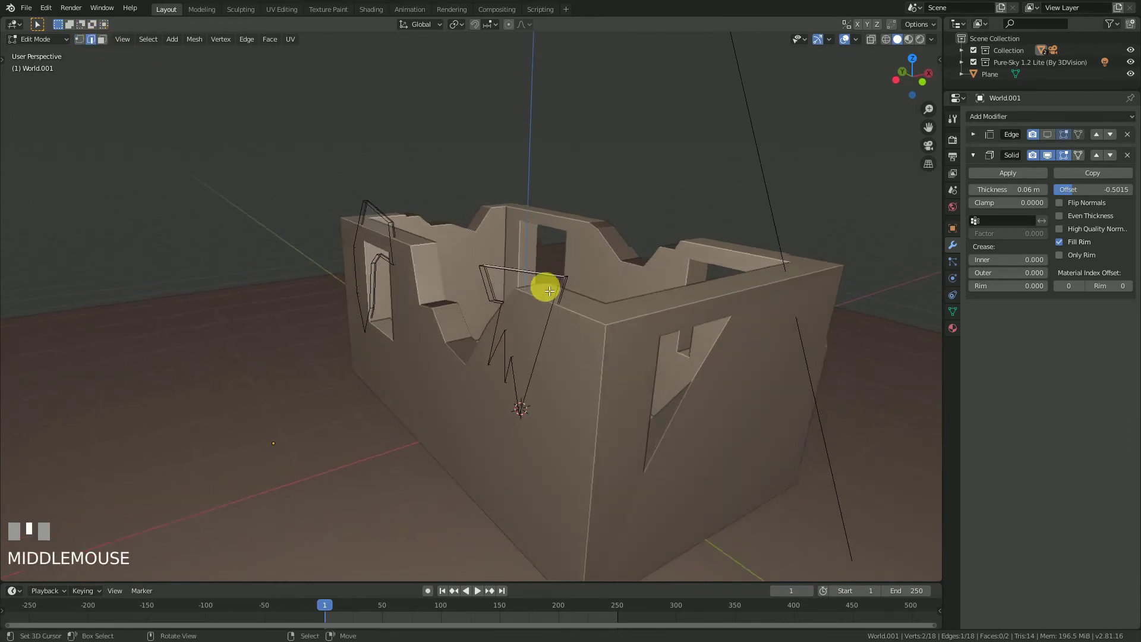
pyautogui.press('l')
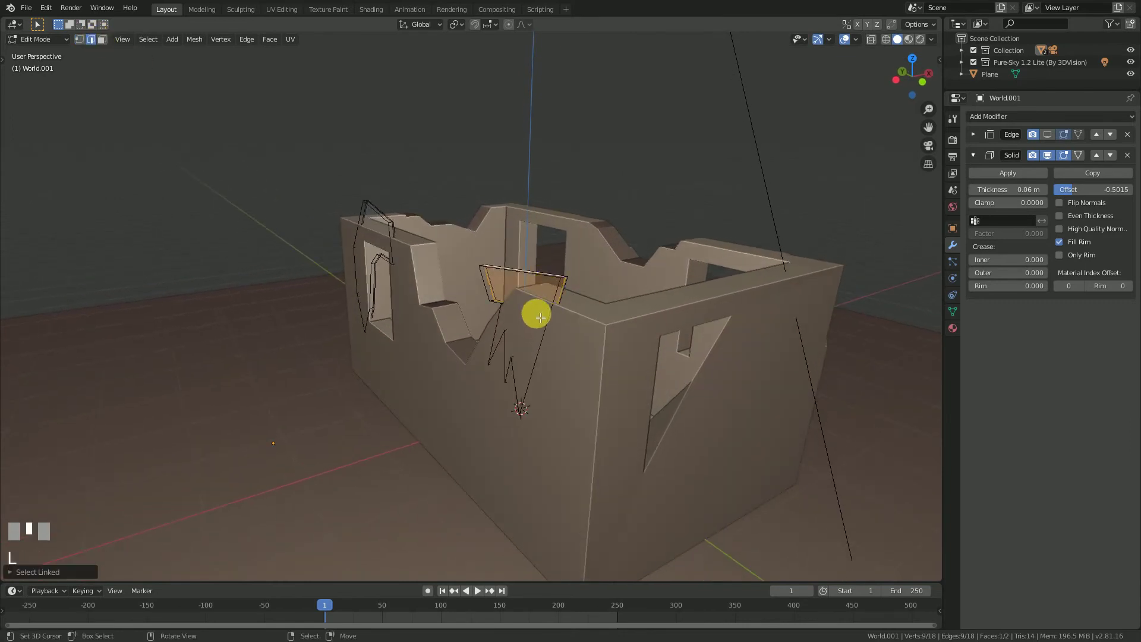
pyautogui.press('s')
pyautogui.press('z')
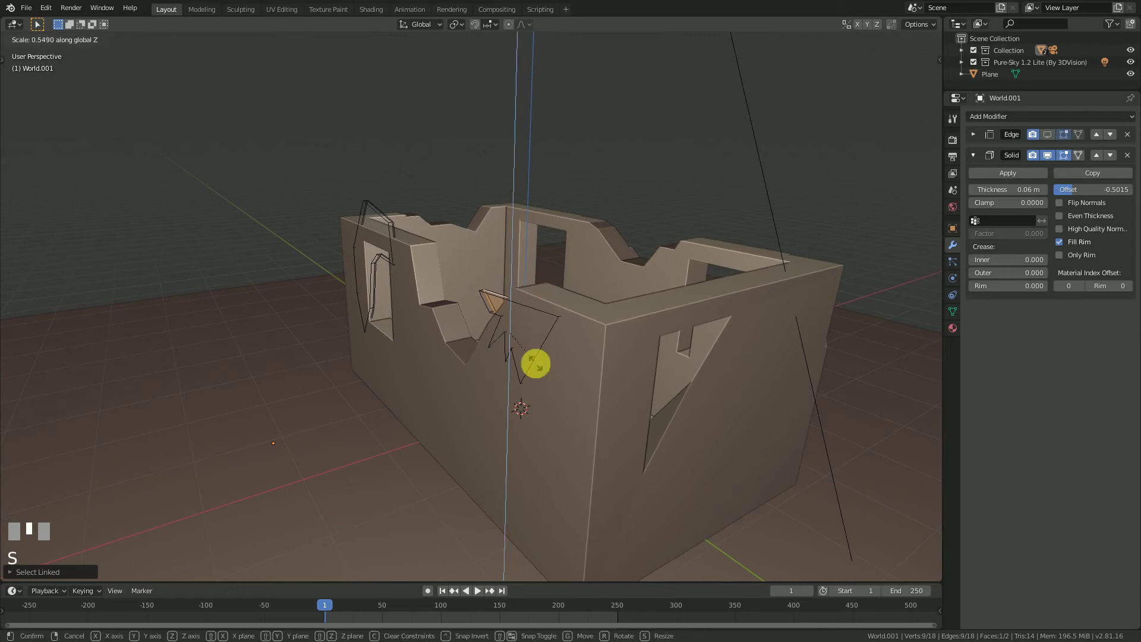
pyautogui.click(541, 366)
pyautogui.press('g')
pyautogui.press('z')
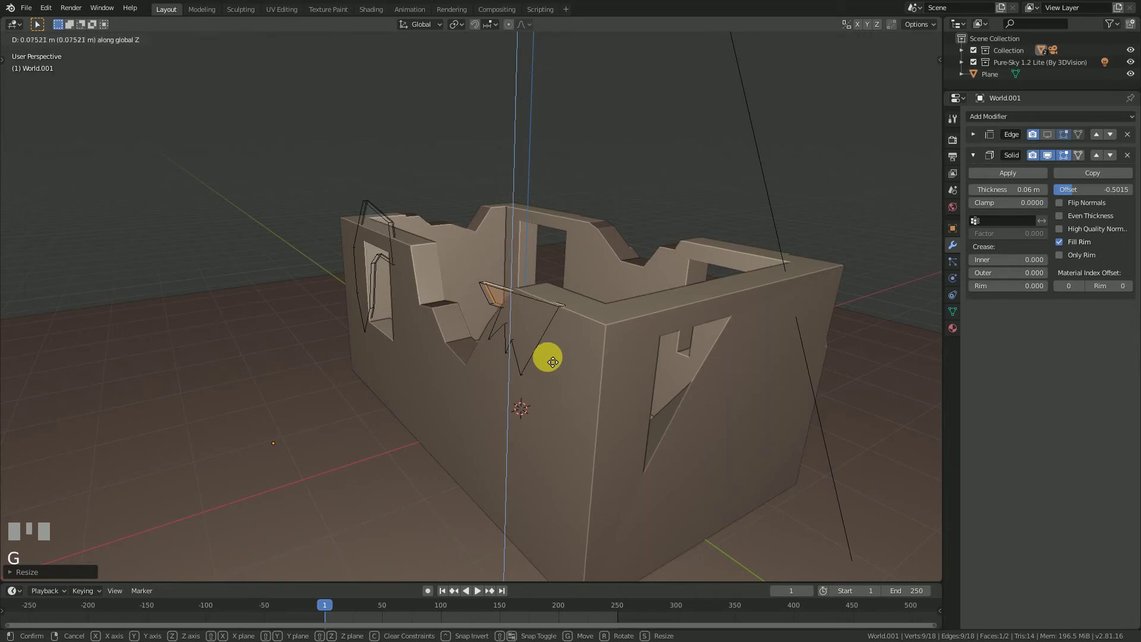
pyautogui.click(550, 353)
# Select the whole curved cutter shape near the doorway, shift it along the Y axis and return to Object Mode.
pyautogui.moveTo(549, 353); pyautogui.dragTo(501, 258, button='middle')
pyautogui.scroll(2, 477, 306)
pyautogui.rightClick(451, 238)
pyautogui.hotkey('ctrl', 'l')
pyautogui.scroll(2, 469, 243)
pyautogui.press('g')
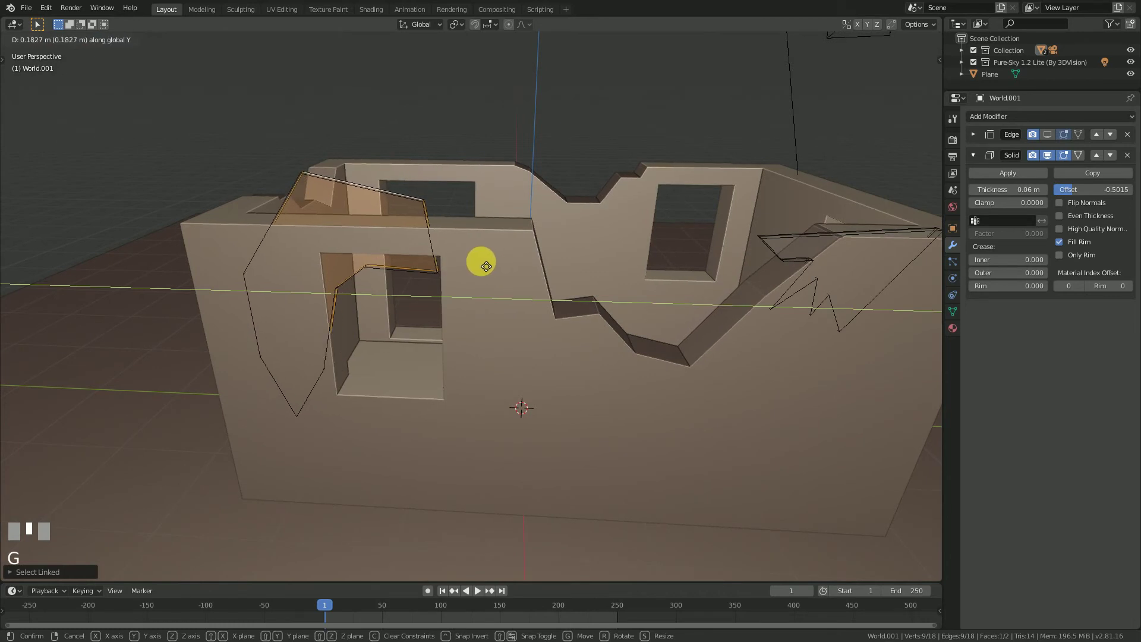
pyautogui.click(476, 263)
pyautogui.press('Tab')
pyautogui.scroll(-2, 369, 255)
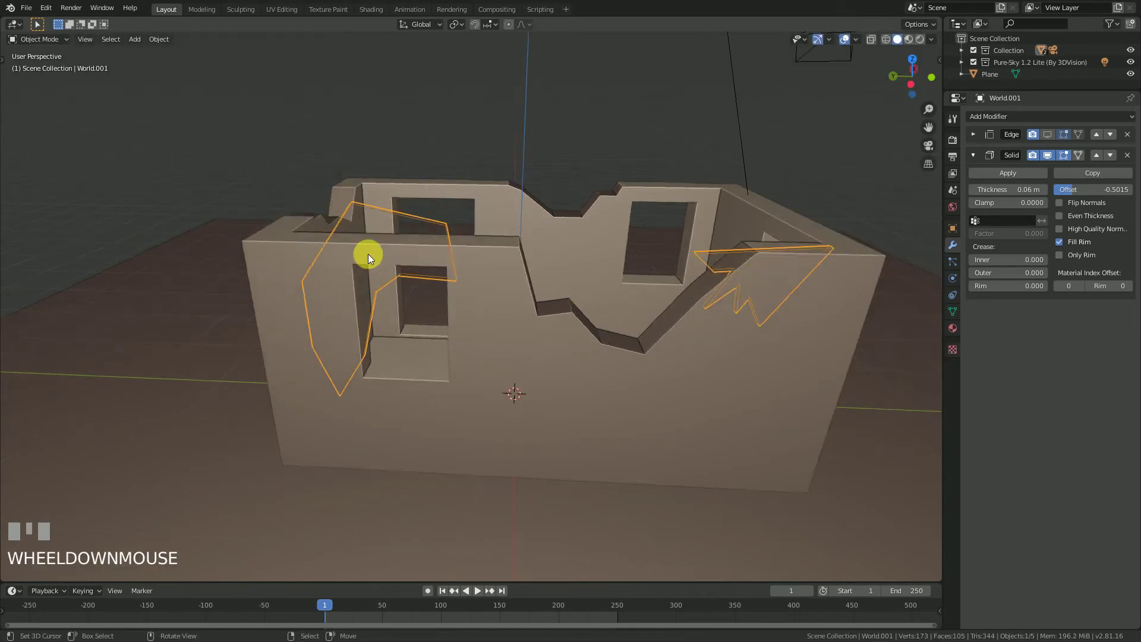
# In Edit Mode, move the curved cutter about 0.78 m along Y past the wall's corner and scale it to about 1.19 along Y.
pyautogui.moveTo(368, 254); pyautogui.dragTo(548, 289, button='middle')
pyautogui.scroll(2, 594, 281)
pyautogui.press('Tab')
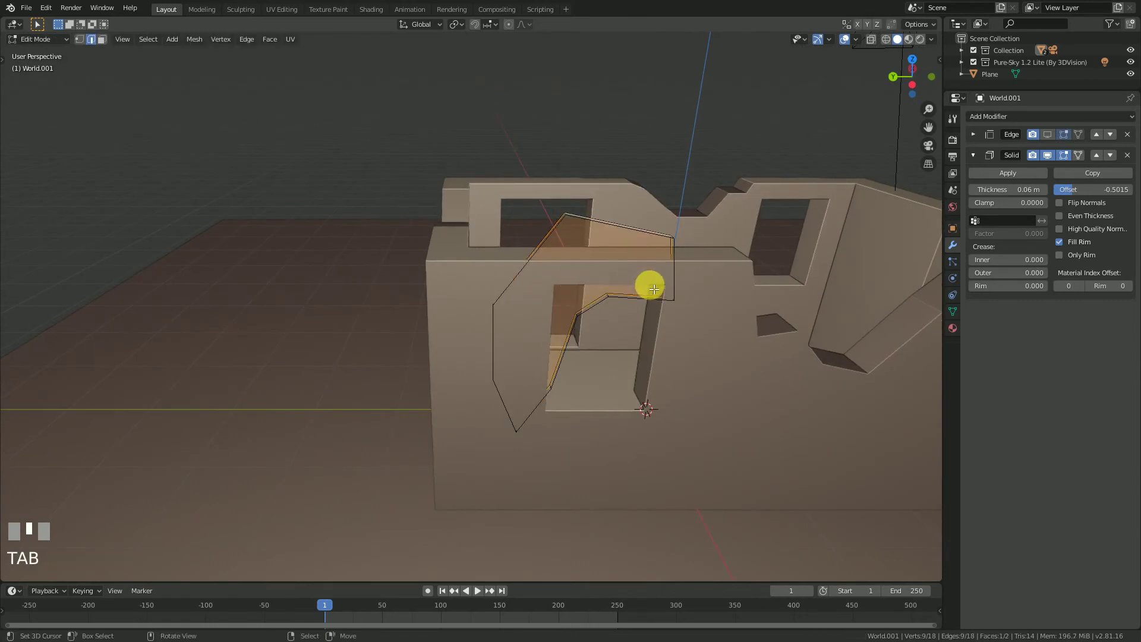
pyautogui.press('g')
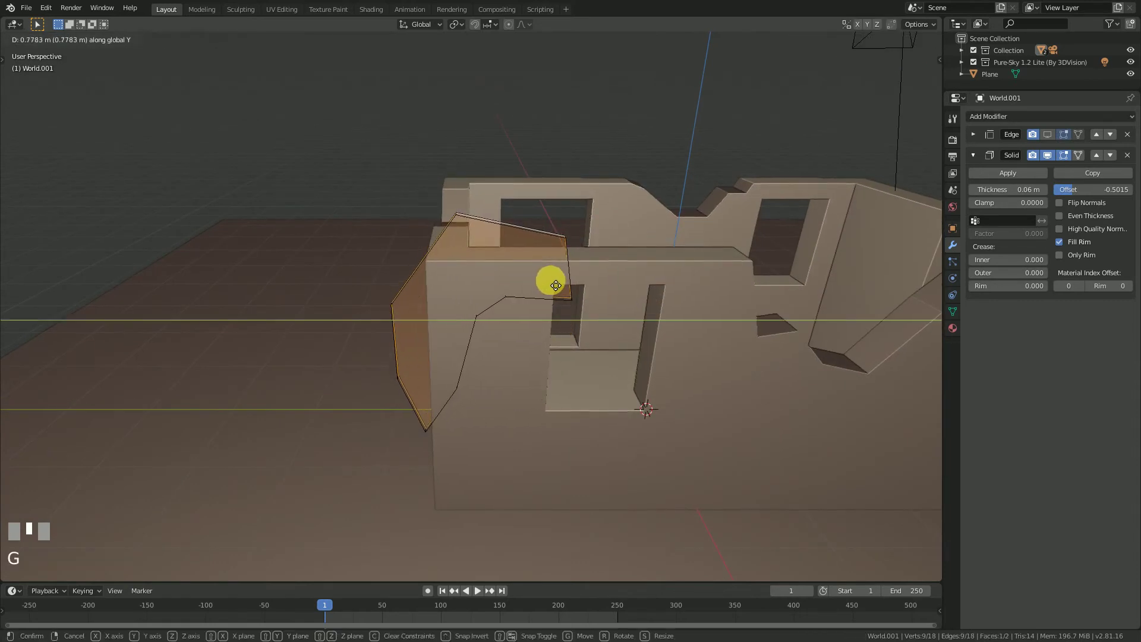
pyautogui.click(556, 284)
pyautogui.press('s')
pyautogui.press('x')
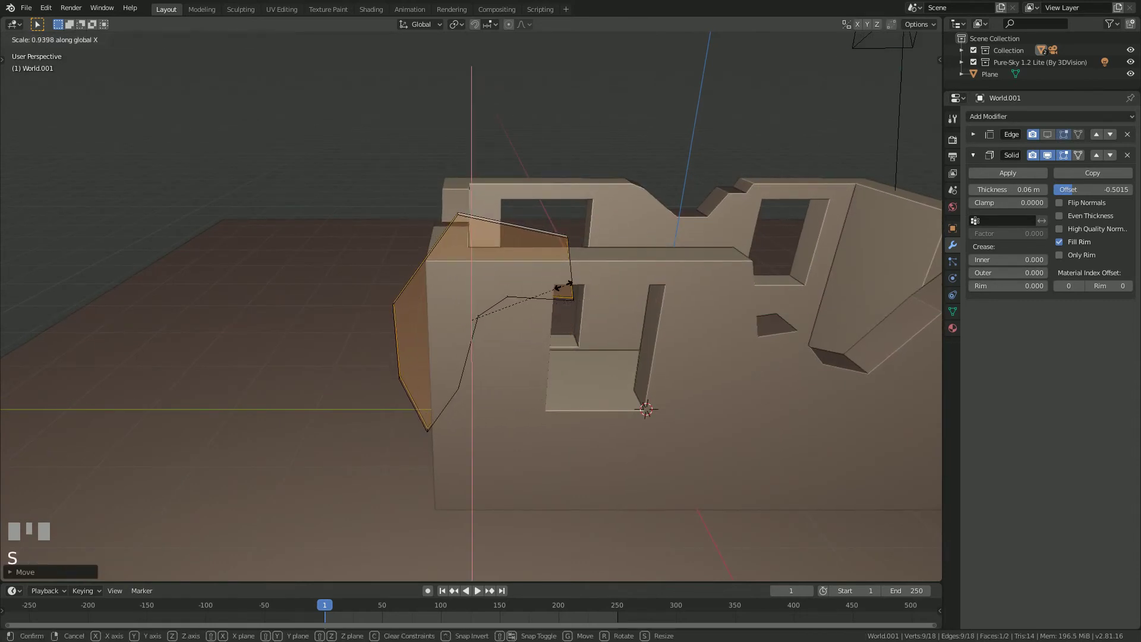
pyautogui.press('y')
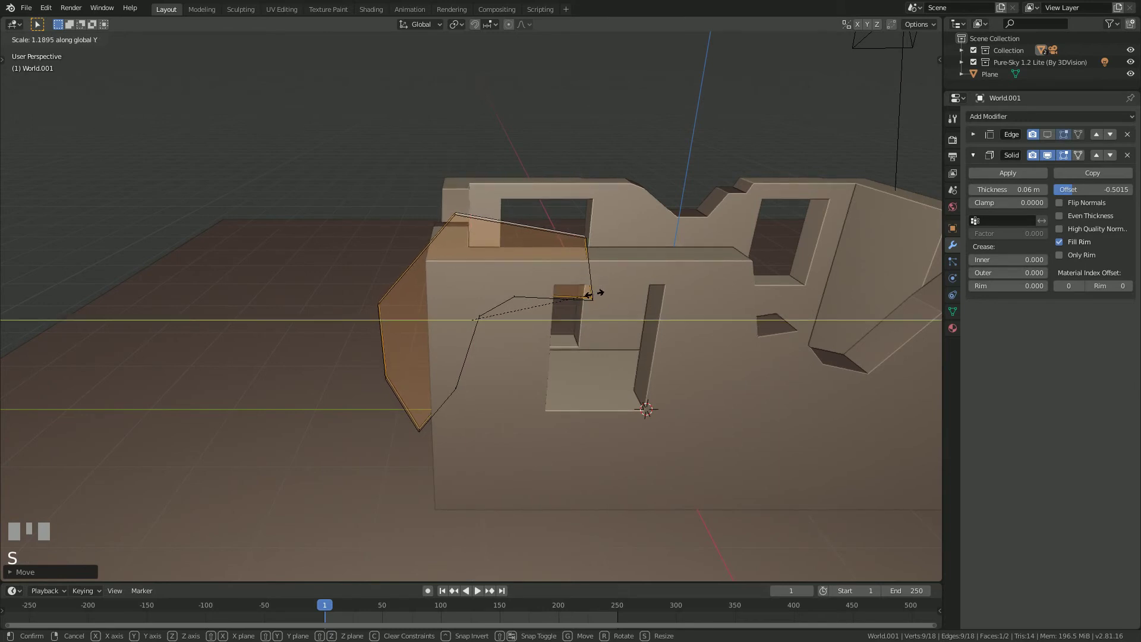
pyautogui.click(589, 294)
pyautogui.press('Tab')
pyautogui.scroll(-4, 645, 305)
pyautogui.keyDown('shift'); pyautogui.moveTo(646, 304); pyautogui.dragTo(606, 345, button='middle'); pyautogui.keyUp('shift')
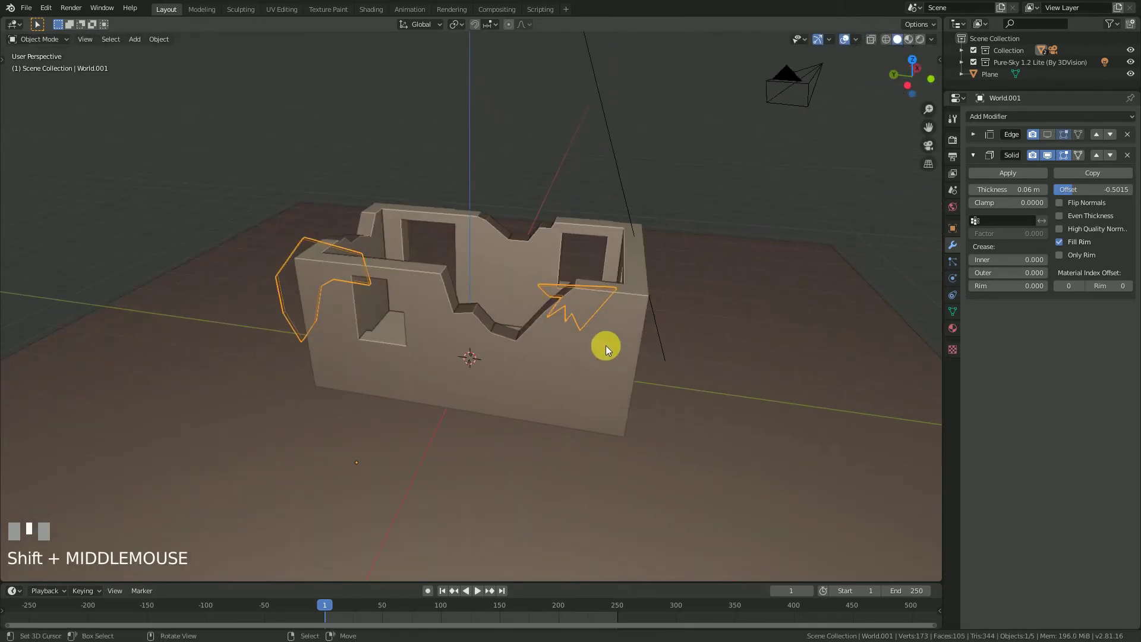
# Add a Boolean Difference modifier to the building with the cutter shapes as its object, and apply it.
pyautogui.rightClick(594, 330)
pyautogui.click(1000, 114)
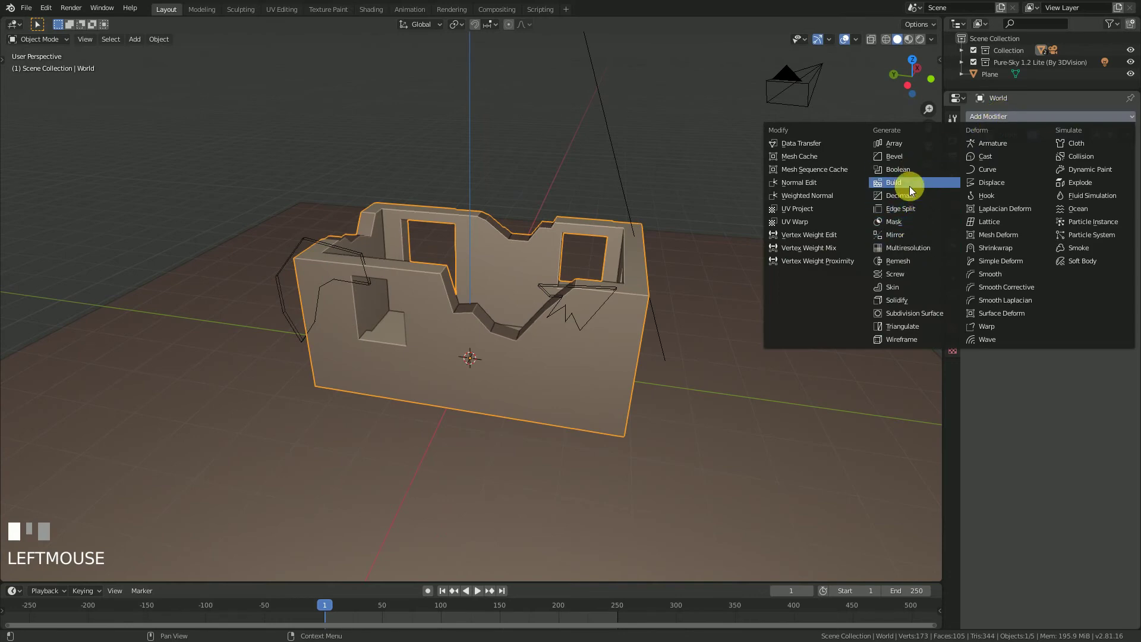
pyautogui.click(911, 170)
pyautogui.moveTo(548, 291); pyautogui.dragTo(486, 332, button='middle')
pyautogui.scroll(3, 571, 250)
pyautogui.click(1127, 203)
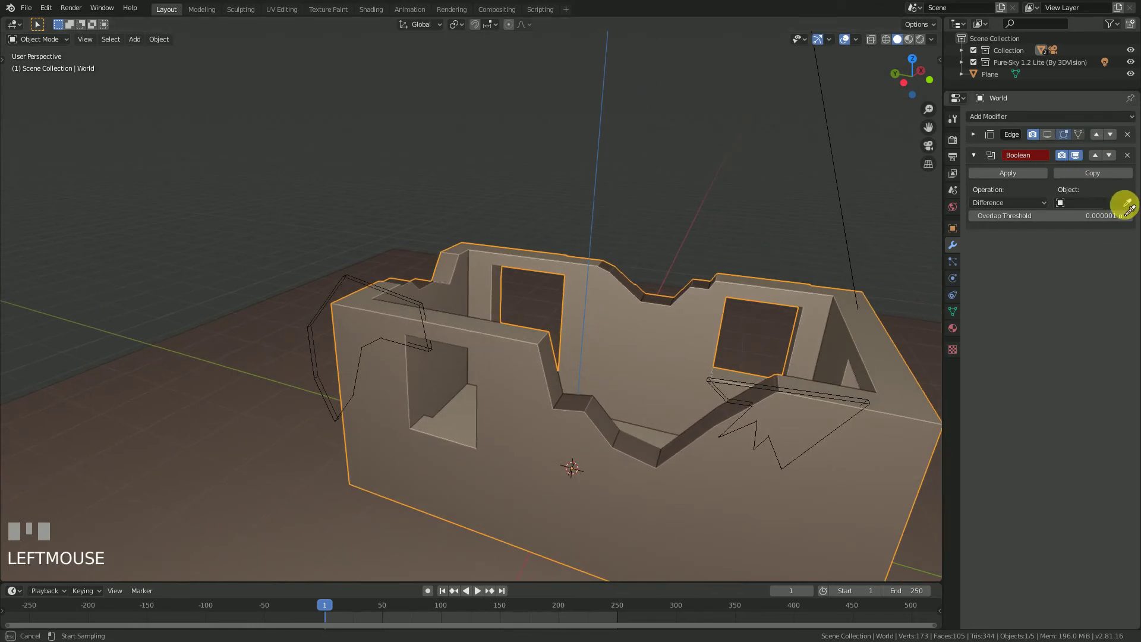
pyautogui.click(354, 280)
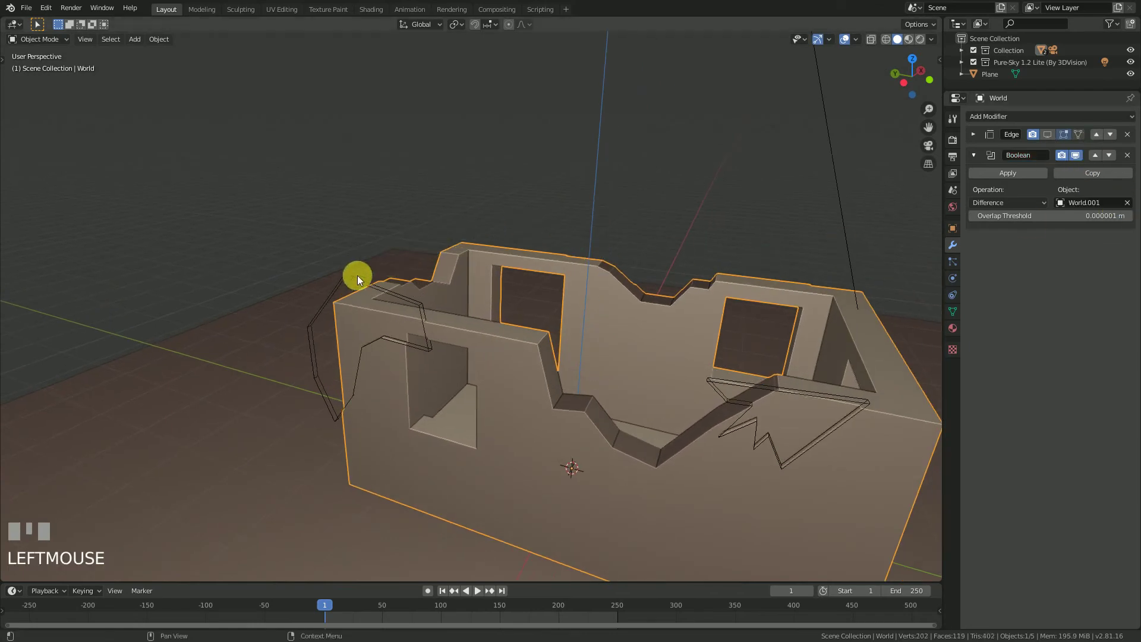
pyautogui.keyDown('shift'); pyautogui.moveTo(733, 362); pyautogui.dragTo(717, 297, button='middle'); pyautogui.keyUp('shift')
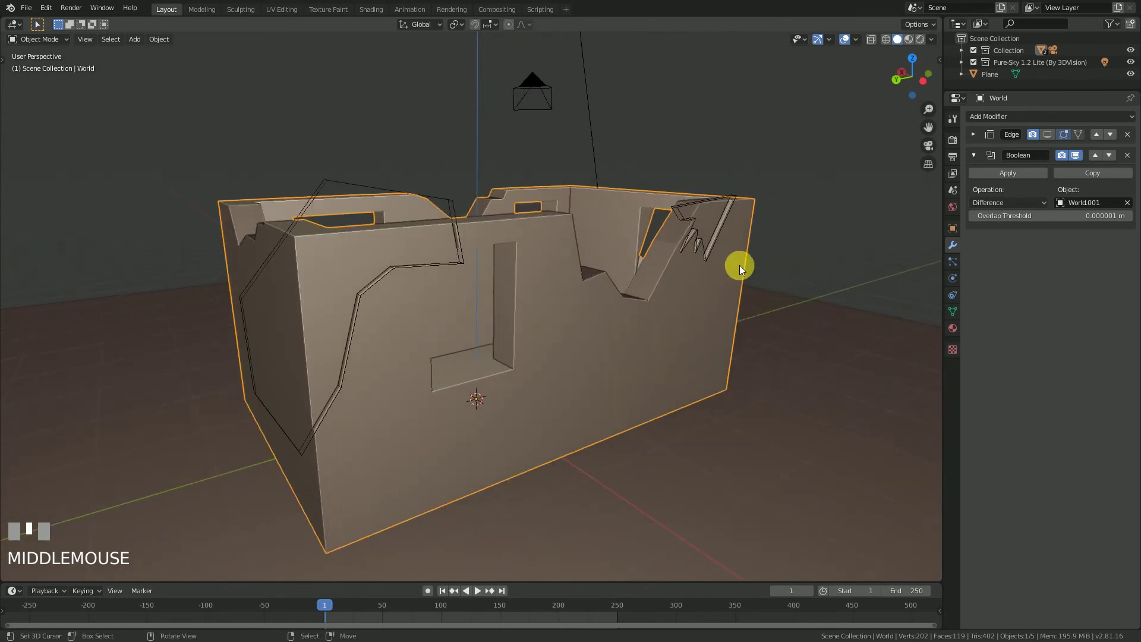
pyautogui.click(1013, 174)
# Delete the cutter shapes object from the scene.
pyautogui.rightClick(730, 197)
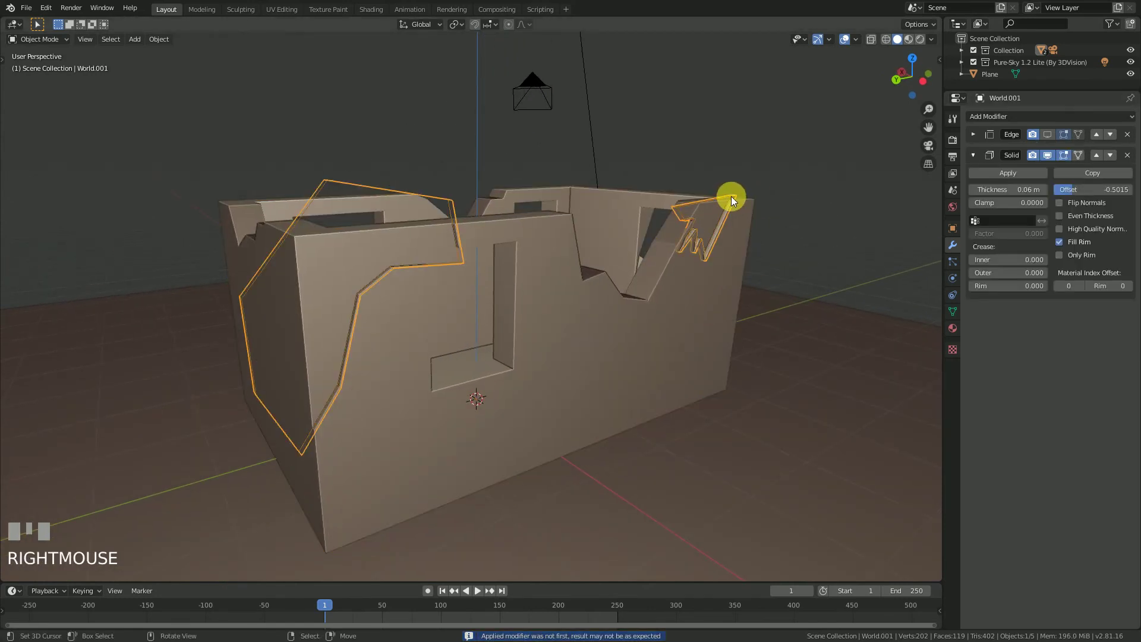
pyautogui.press('x')
pyautogui.click(754, 153)
pyautogui.scroll(-2, 569, 223)
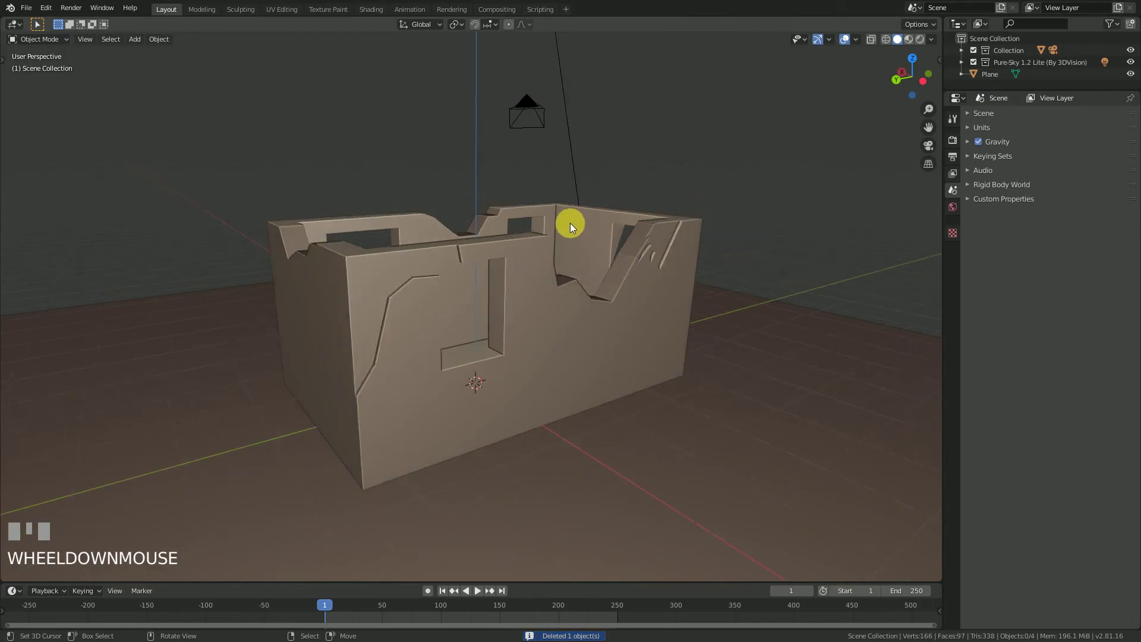
# Save the project file and switch the viewport to rendered shading to inspect the new cuts on the building.
pyautogui.moveTo(570, 223); pyautogui.dragTo(679, 264, button='middle')
pyautogui.hotkey('ctrl', 's')
pyautogui.click(921, 40)
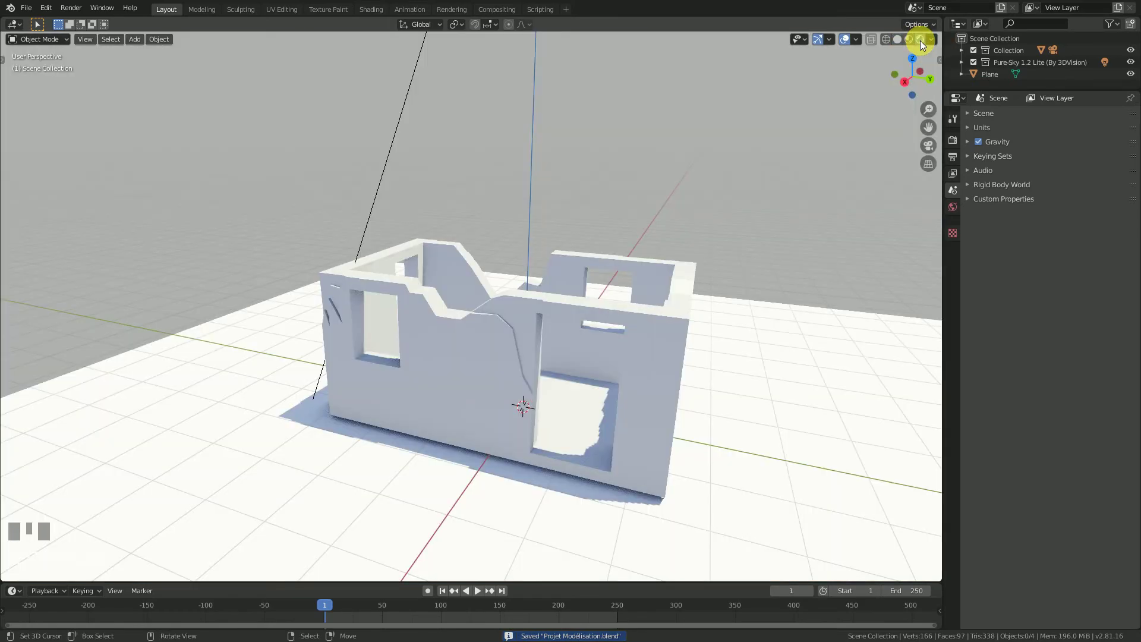
pyautogui.moveTo(635, 280); pyautogui.dragTo(676, 262, button='middle')
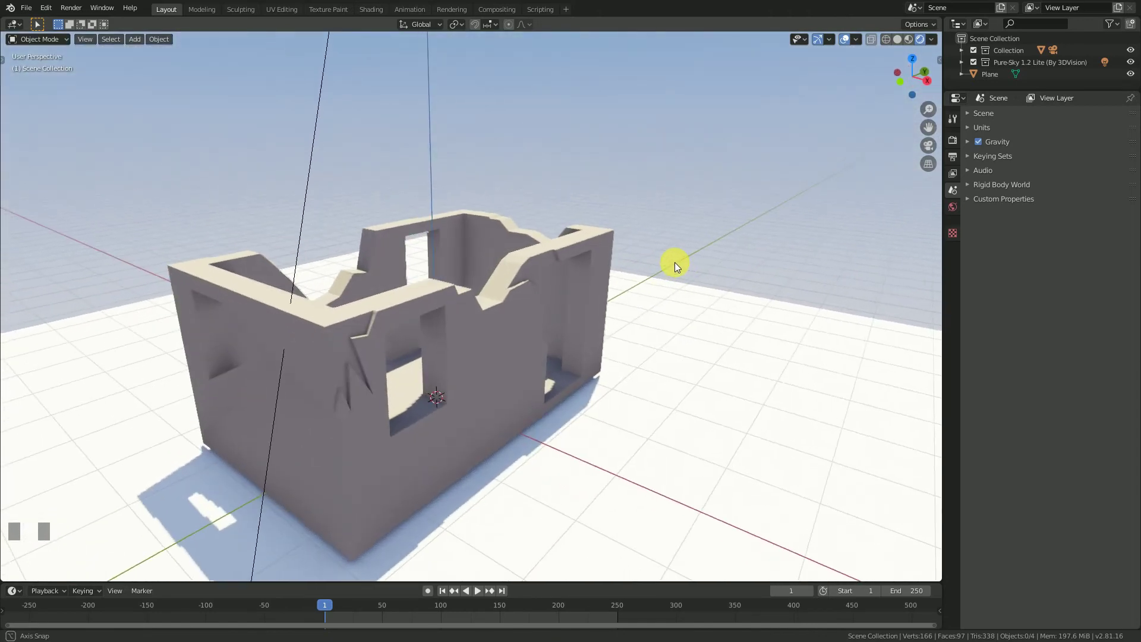
# Select the building and enter Edit Mode with edge selection, framing the jagged cut at the wall's corner.
pyautogui.click(488, 323)
pyautogui.press('Tab')
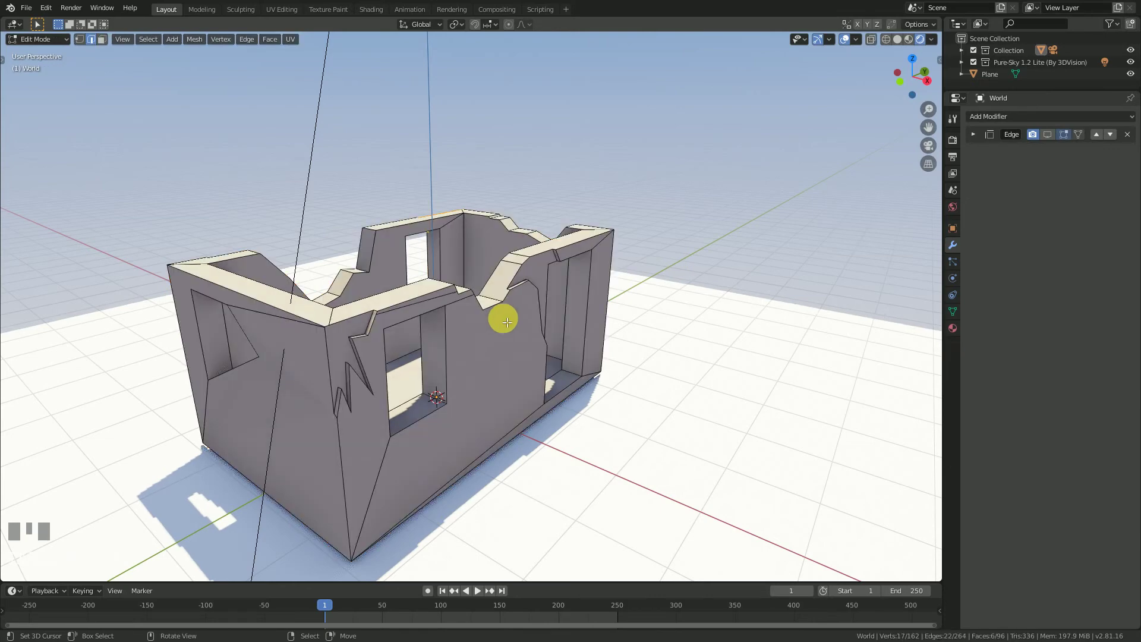
pyautogui.moveTo(396, 362); pyautogui.dragTo(464, 332, button='middle')
pyautogui.scroll(3, 466, 337)
pyautogui.scroll(2, 467, 337)
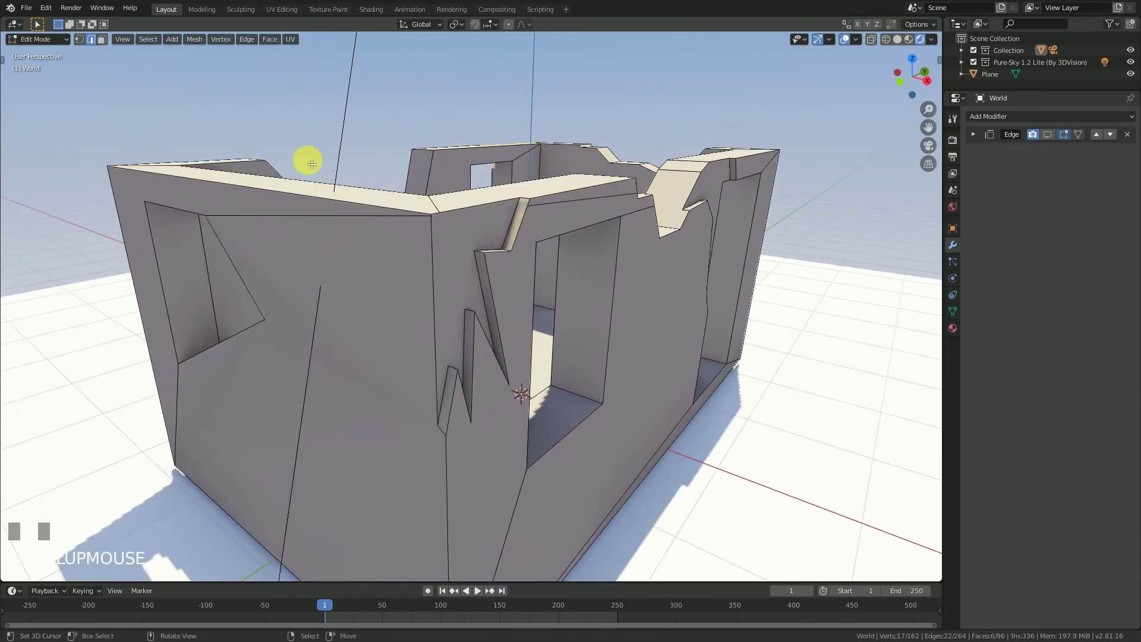
pyautogui.click(93, 41)
pyautogui.moveTo(645, 411); pyautogui.dragTo(648, 448, button='middle')
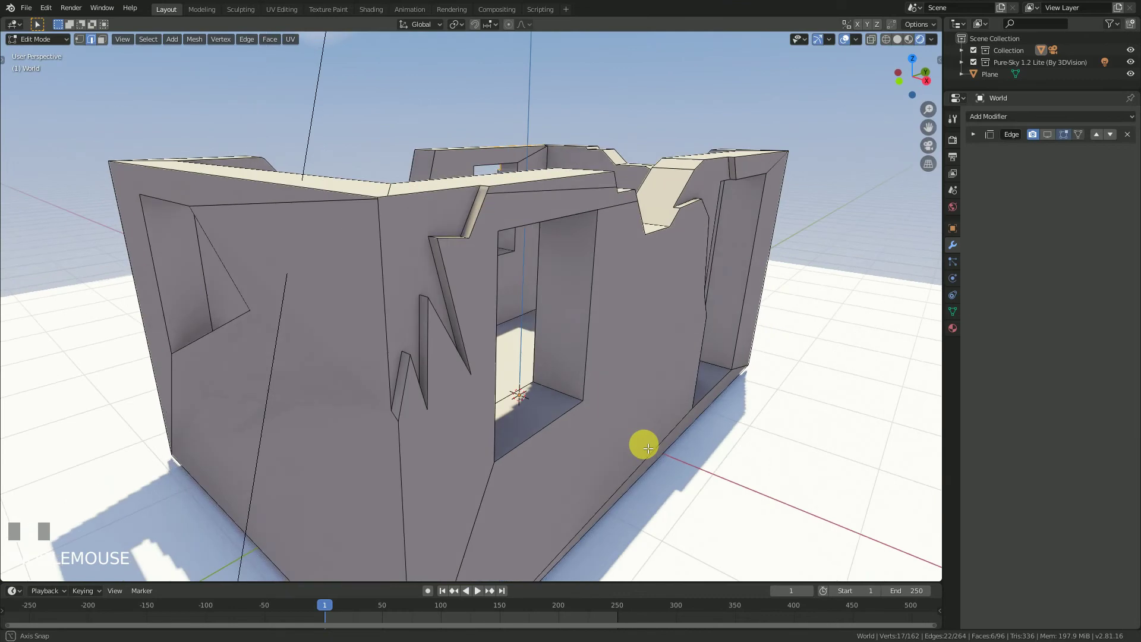
# Move the inner edge of the jagged corner cut down about 0.08 m along Z and about 0.09 m along Y.
pyautogui.click(436, 239)
pyautogui.moveTo(446, 247); pyautogui.dragTo(536, 377, button='middle')
pyautogui.scroll(2, 518, 449)
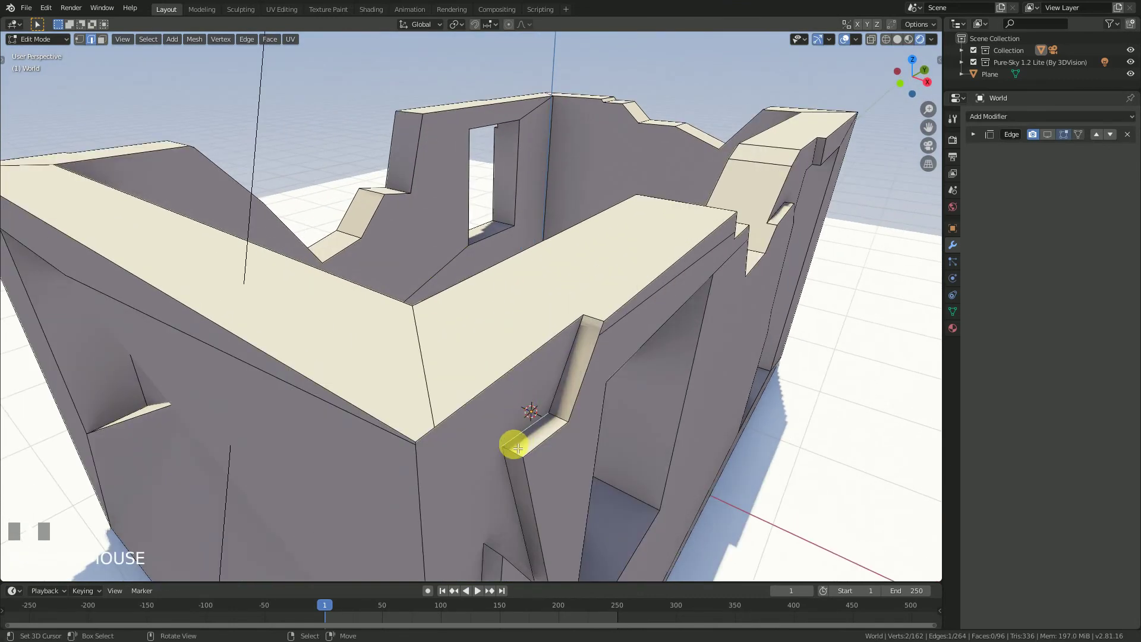
pyautogui.moveTo(519, 458); pyautogui.dragTo(489, 335, button='middle')
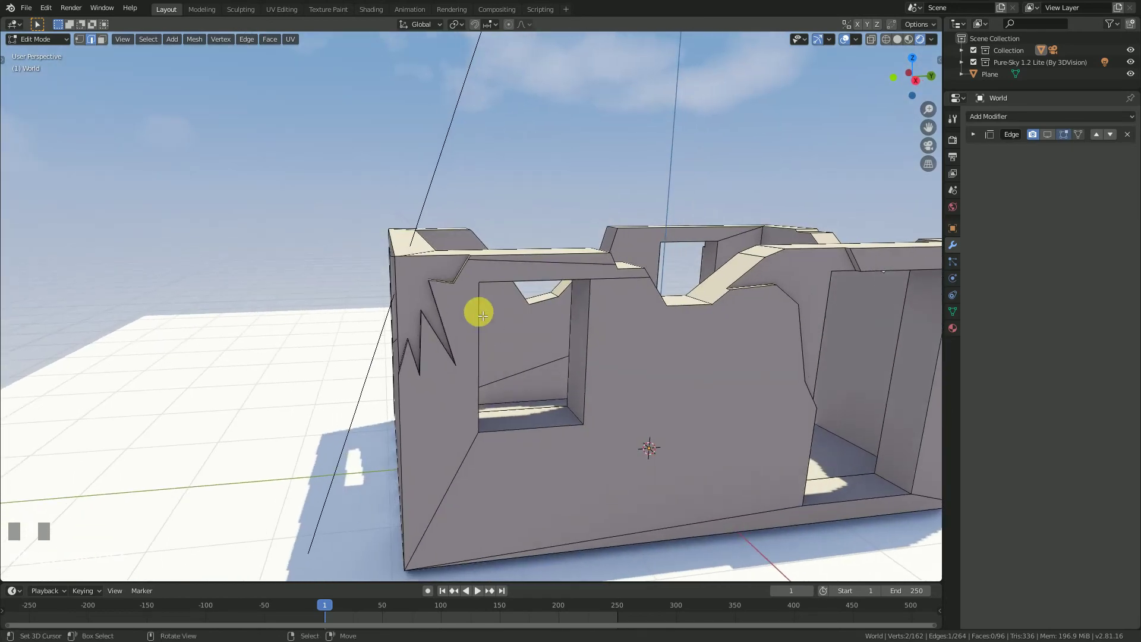
pyautogui.press('g')
pyautogui.press('z')
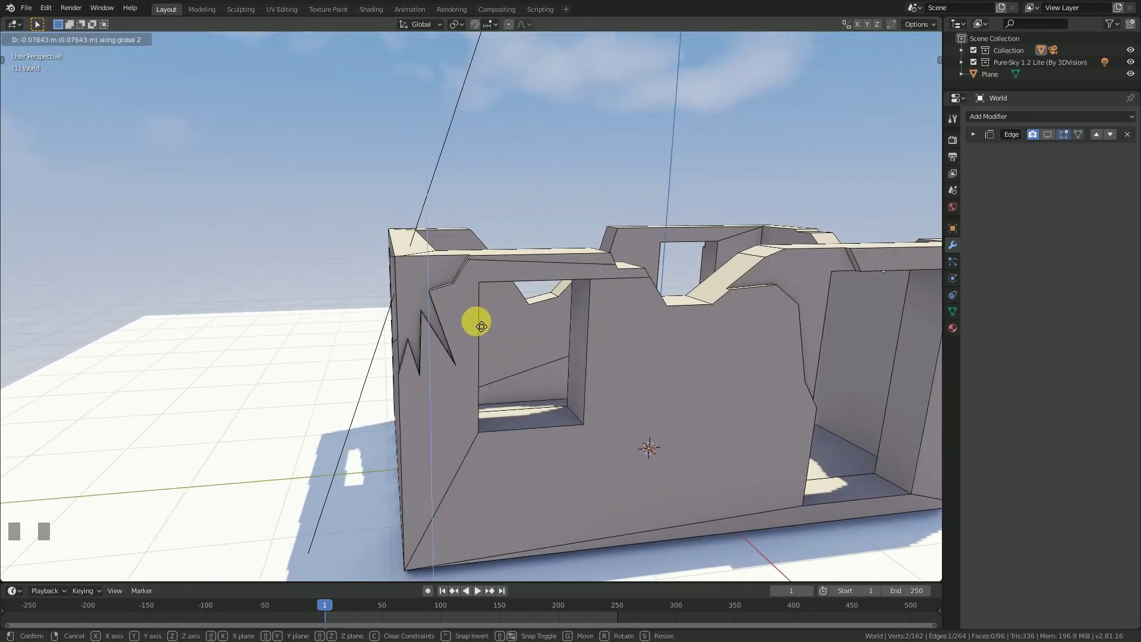
pyautogui.click(481, 326)
pyautogui.press('g')
pyautogui.press('y')
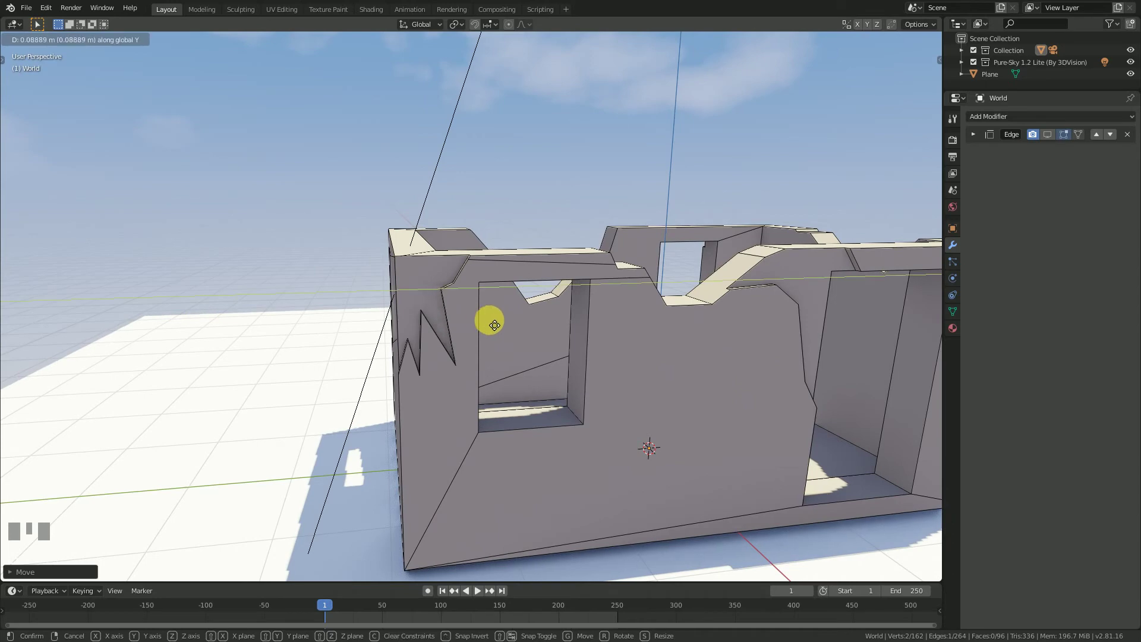
pyautogui.click(493, 325)
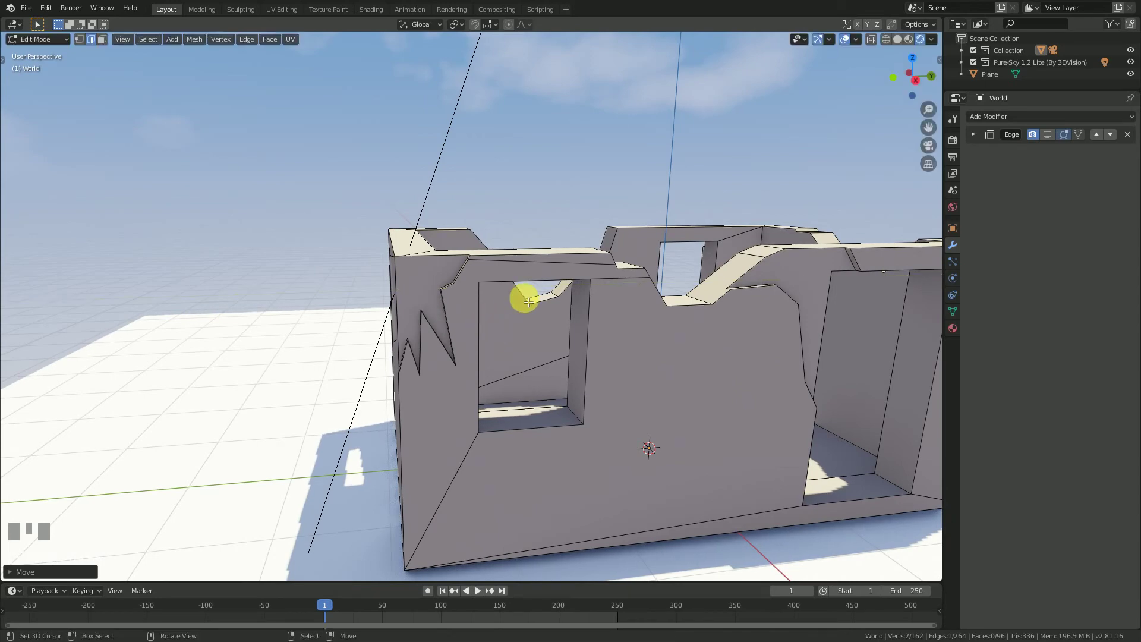
# Check the building in Object Mode, then reopen it in Edit Mode with vertex selection, viewing the walls from above.
pyautogui.press('Tab')
pyautogui.scroll(-4, 539, 305)
pyautogui.moveTo(515, 306); pyautogui.dragTo(648, 404, button='middle')
pyautogui.press('Tab')
pyautogui.click(80, 41)
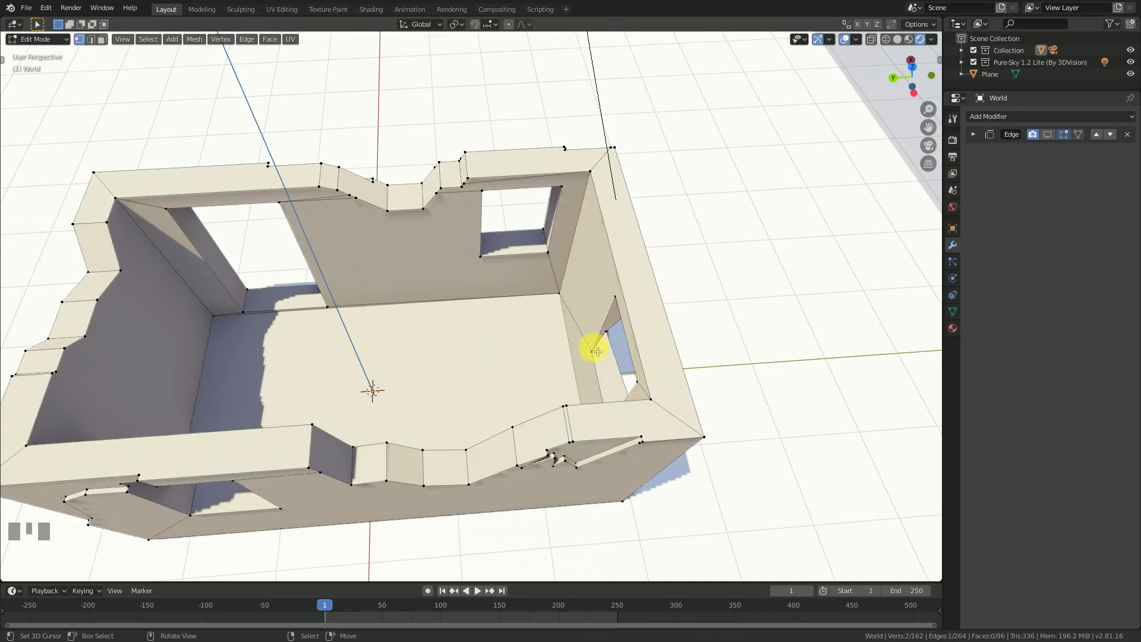
# Select two diagonally opposite outer corner vertices of the end wall's window opening and snap the 3D cursor to the selection.
pyautogui.moveTo(667, 375); pyautogui.dragTo(498, 349, button='middle')
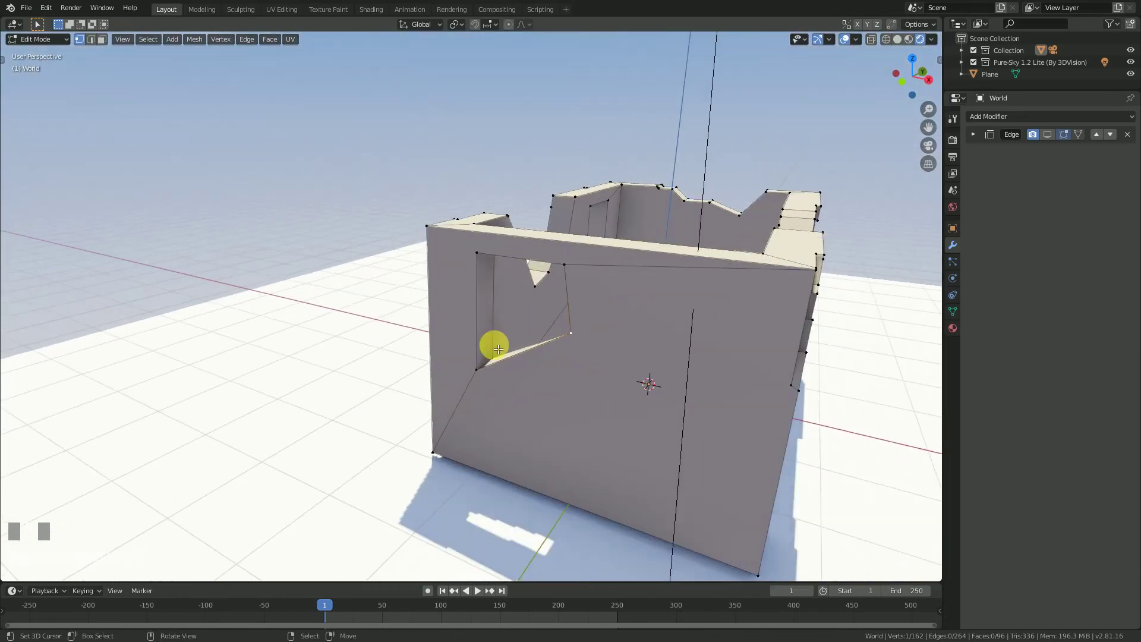
pyautogui.keyDown('shift'); pyautogui.click(564, 264); pyautogui.keyUp('shift')
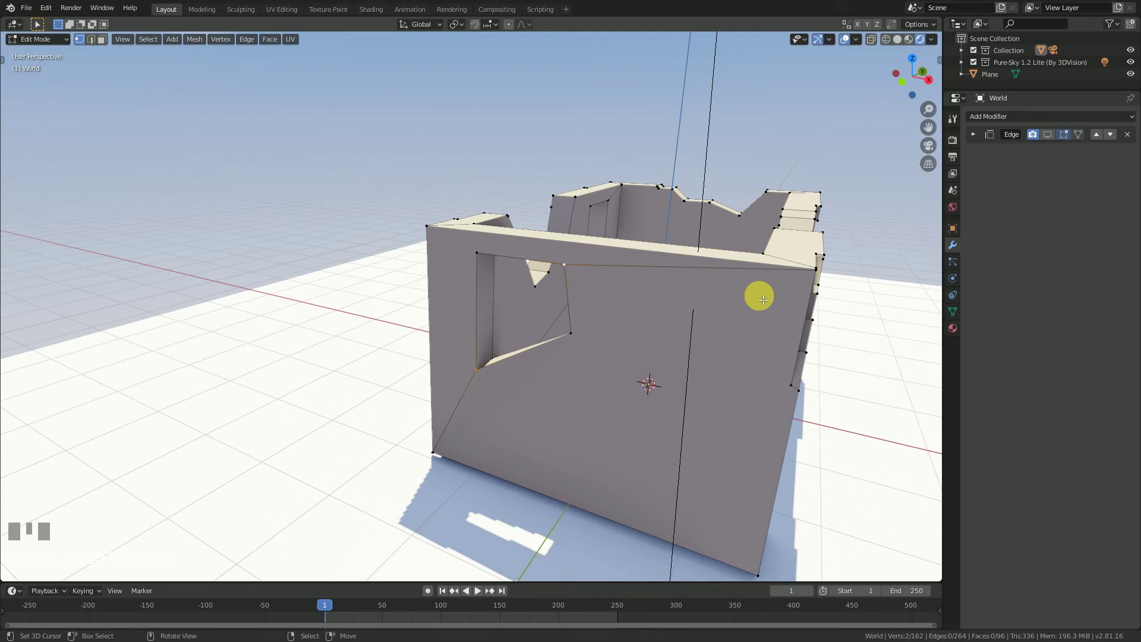
pyautogui.press('s')
pyautogui.rightClick(733, 301)
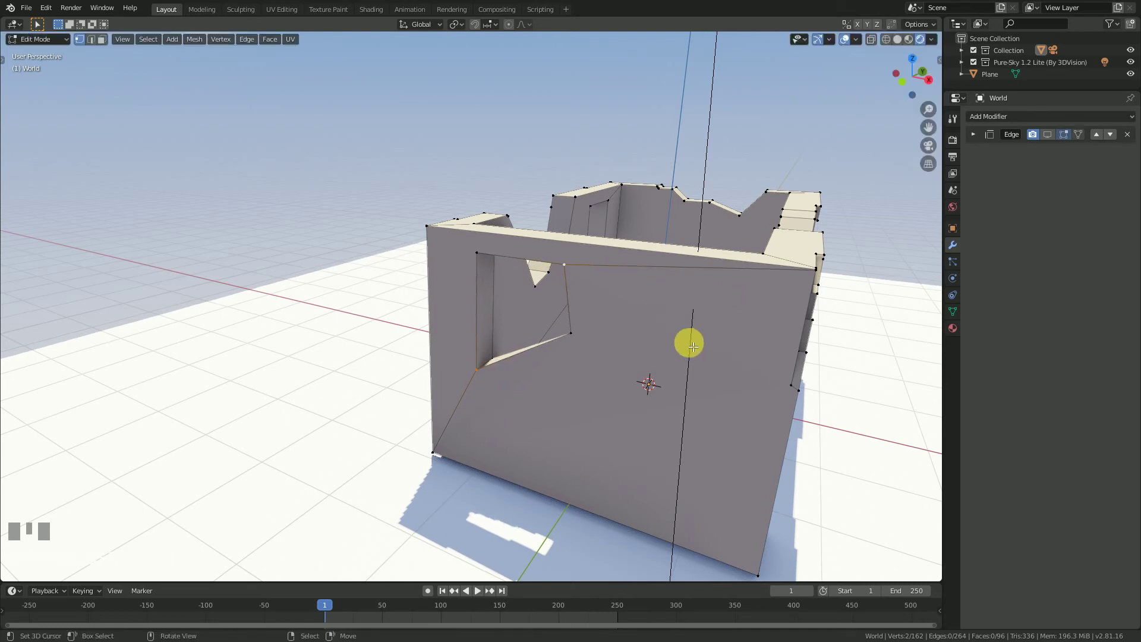
pyautogui.hotkey('shift', 's')
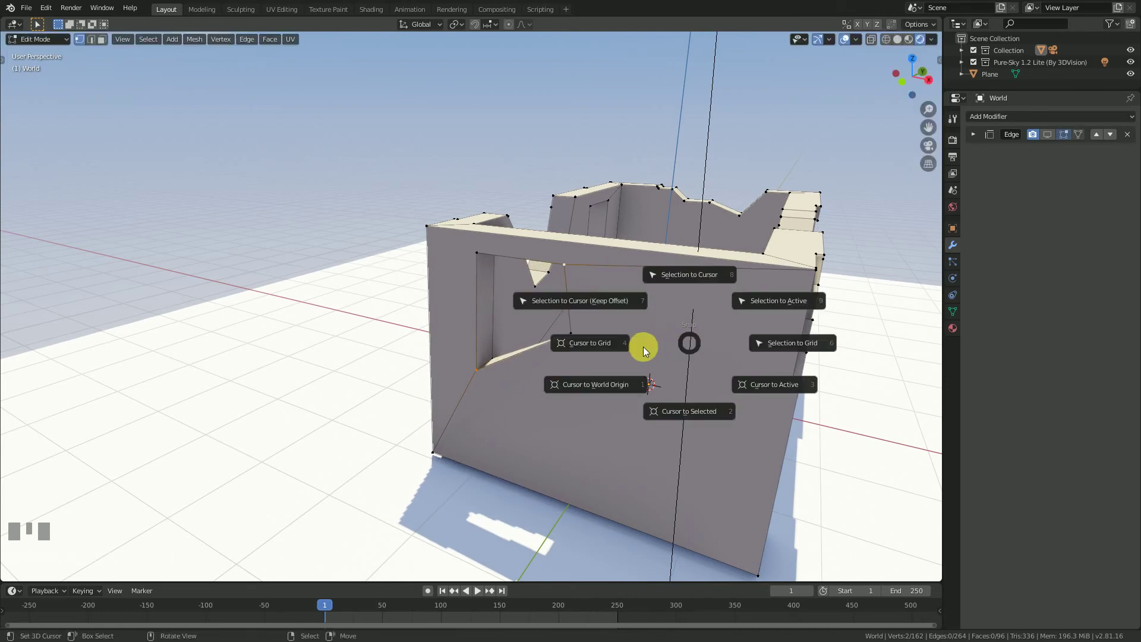
pyautogui.click(688, 411)
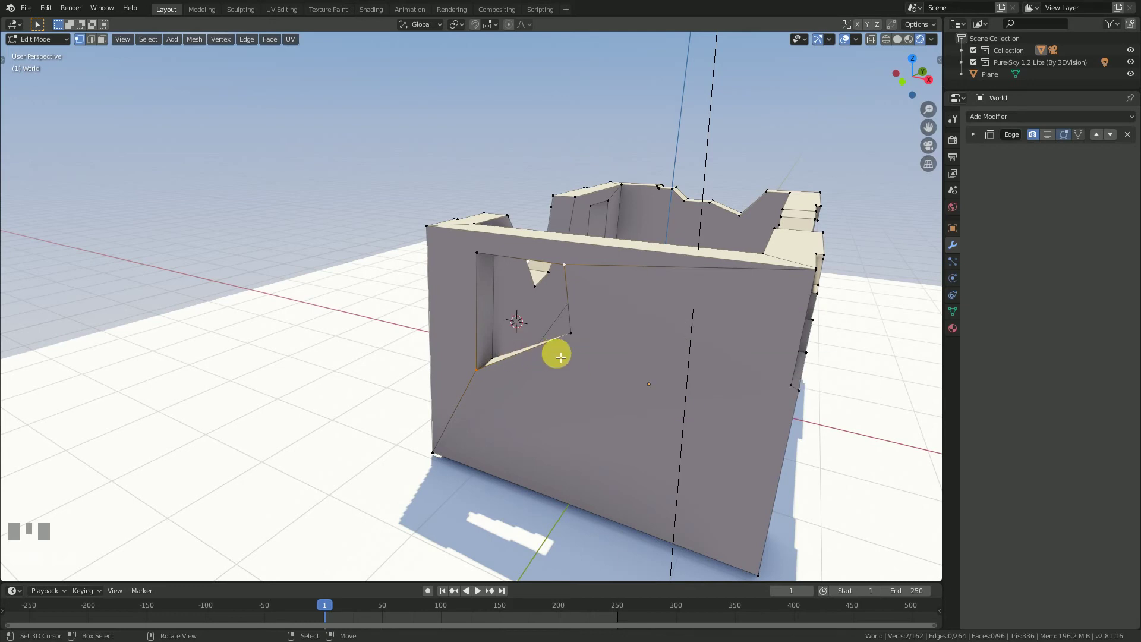
# Select all four outer corner vertices of the window opening and scale them to 0 along Y around the 3D cursor.
pyautogui.keyDown('shift'); pyautogui.click(491, 263); pyautogui.keyUp('shift')
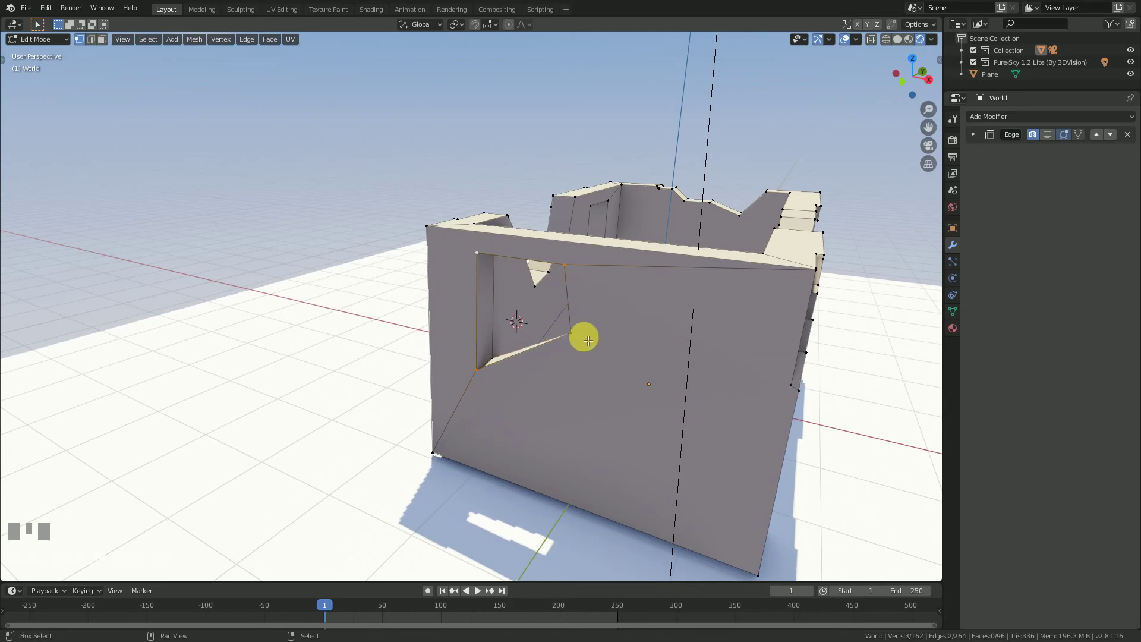
pyautogui.click(454, 26)
pyautogui.click(490, 53)
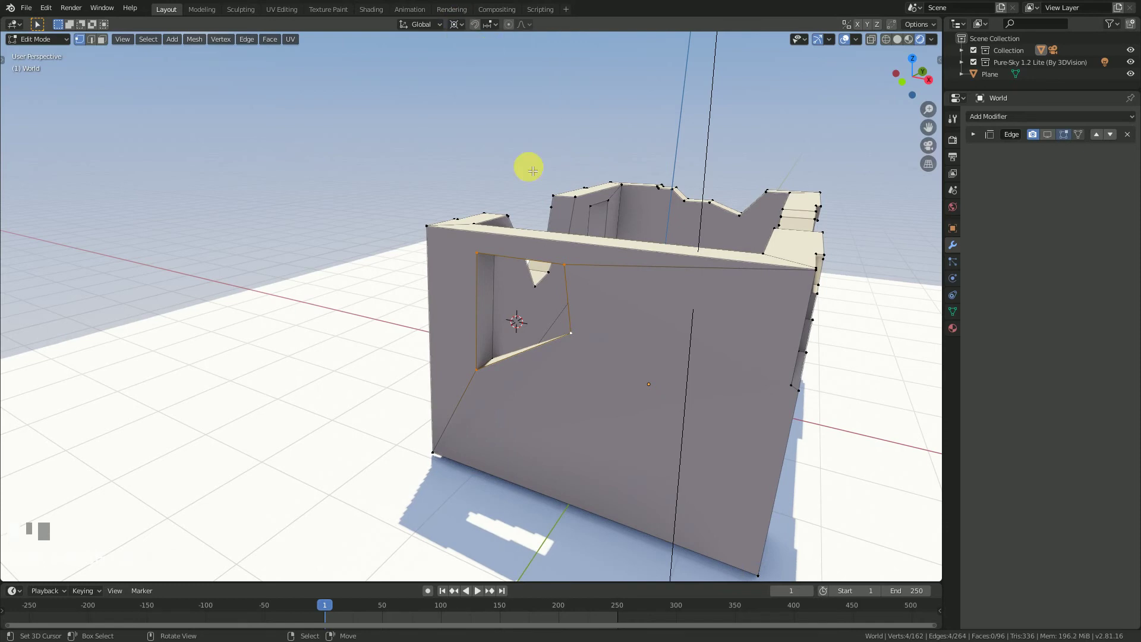
pyautogui.press('s')
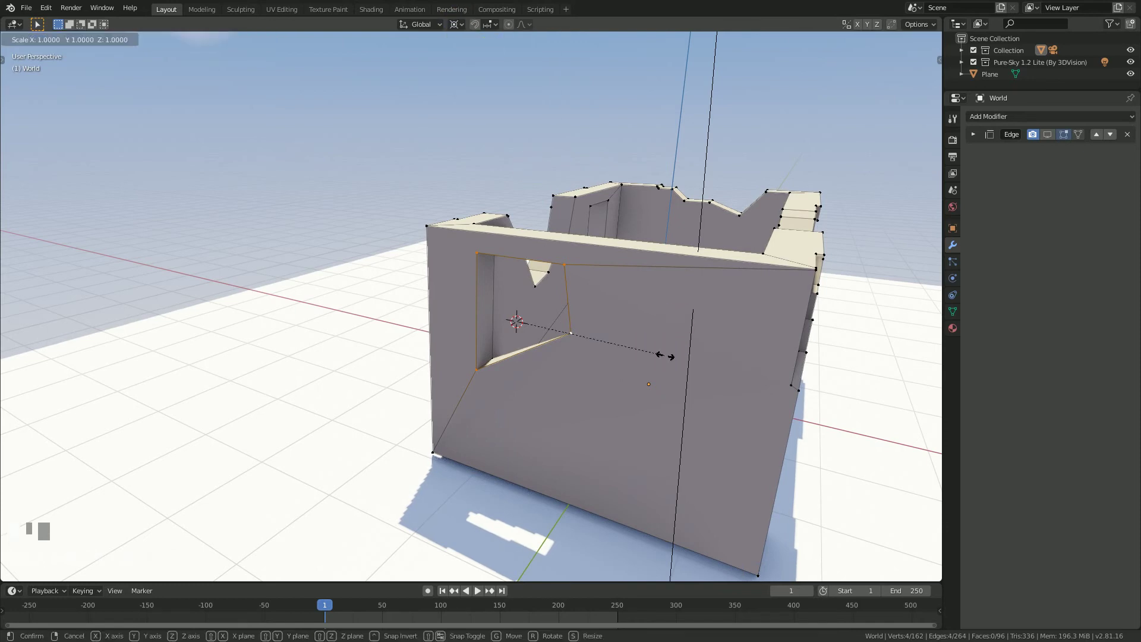
pyautogui.press('y')
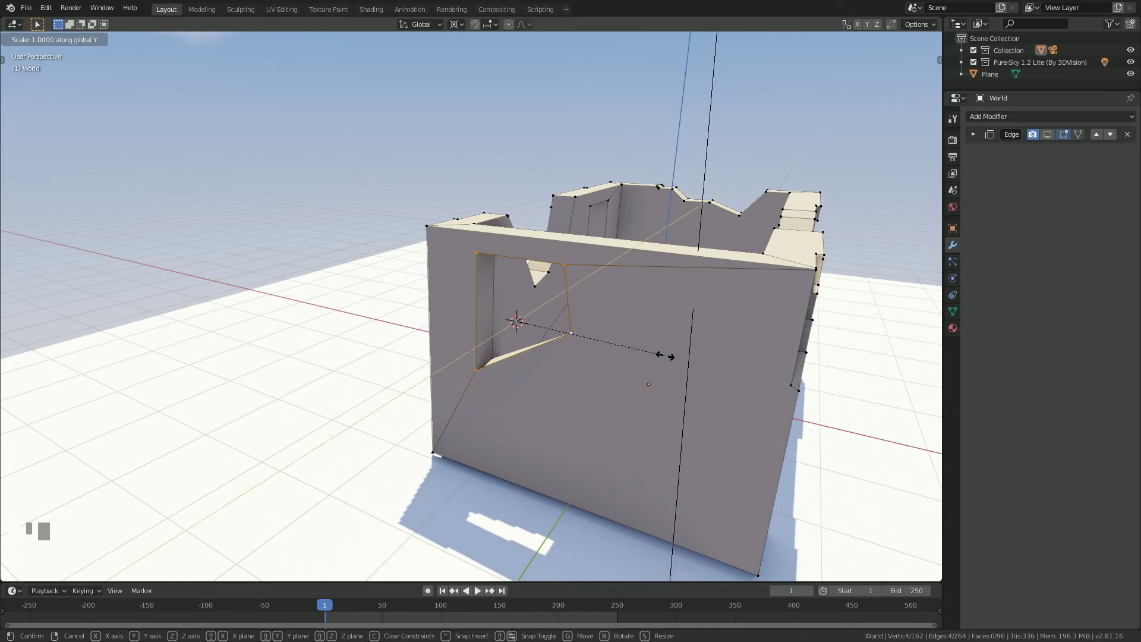
pyautogui.press('0')
pyautogui.click(669, 358)
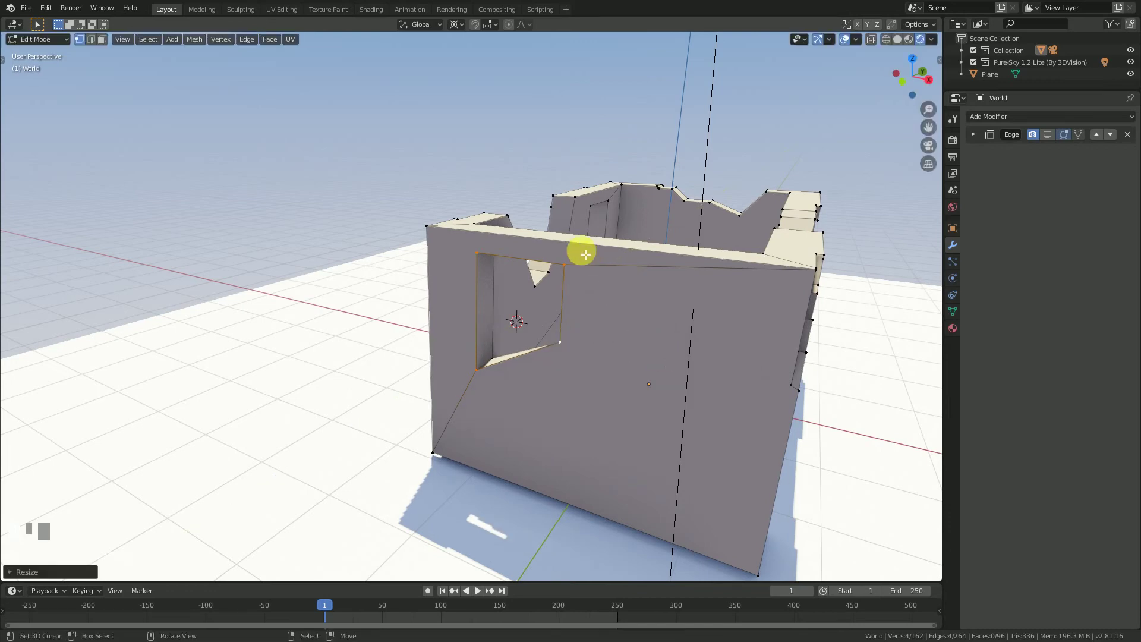
# Move the raised lower corner vertex of the end wall's window down about 0.47 m along Z to straighten the sill.
pyautogui.moveTo(585, 254); pyautogui.dragTo(612, 298, button='middle')
pyautogui.click(662, 325)
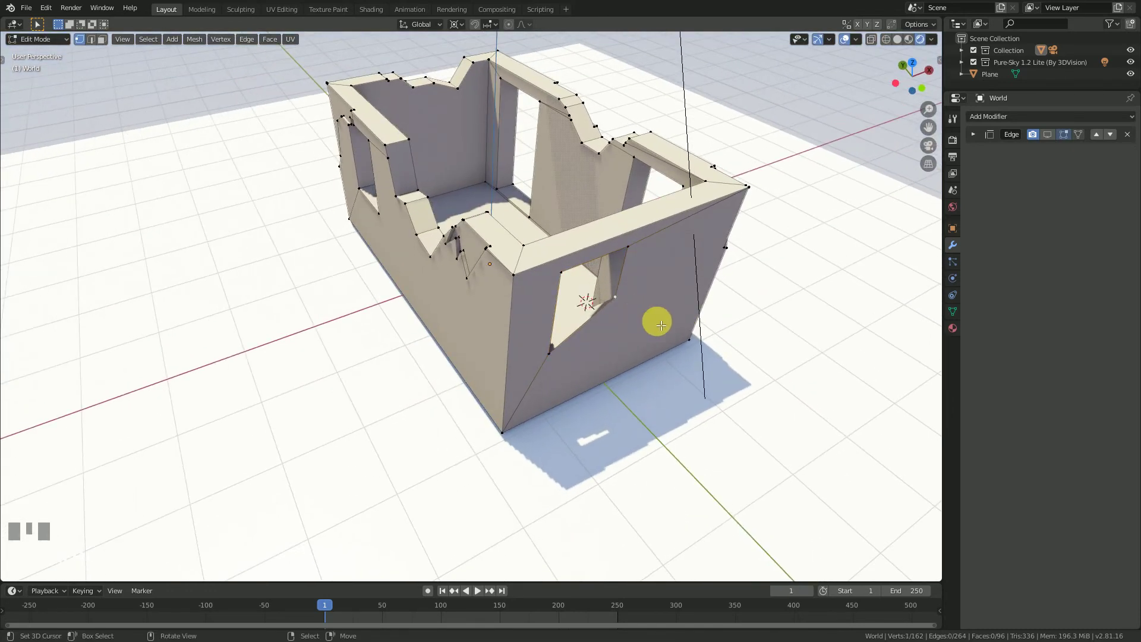
pyautogui.moveTo(661, 326); pyautogui.dragTo(558, 293, button='middle')
pyautogui.press('g')
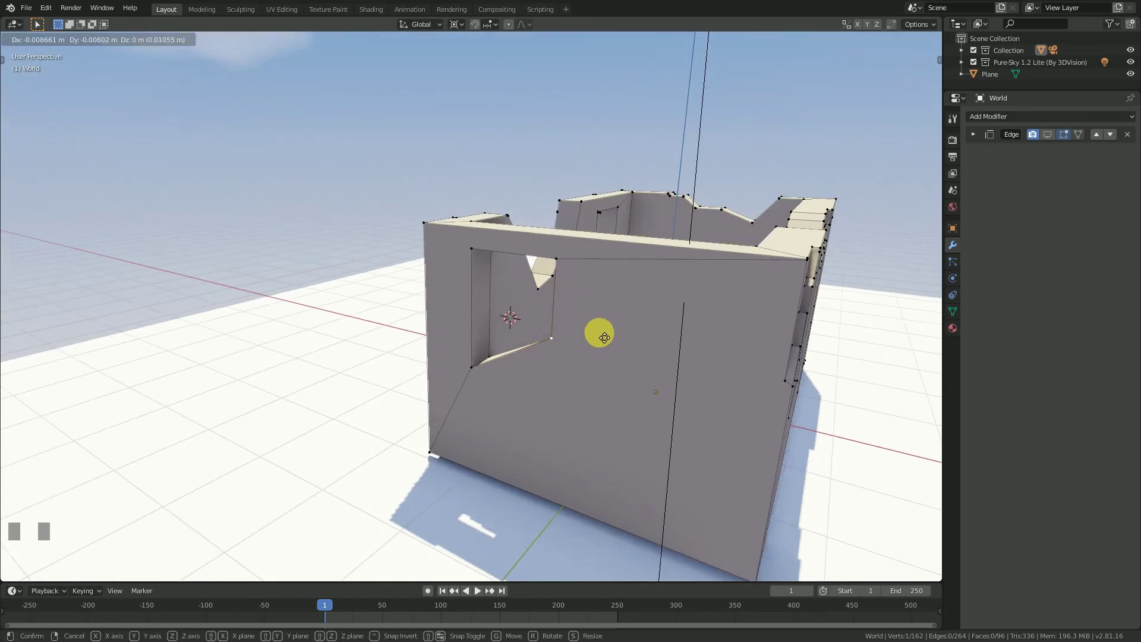
pyautogui.press('z')
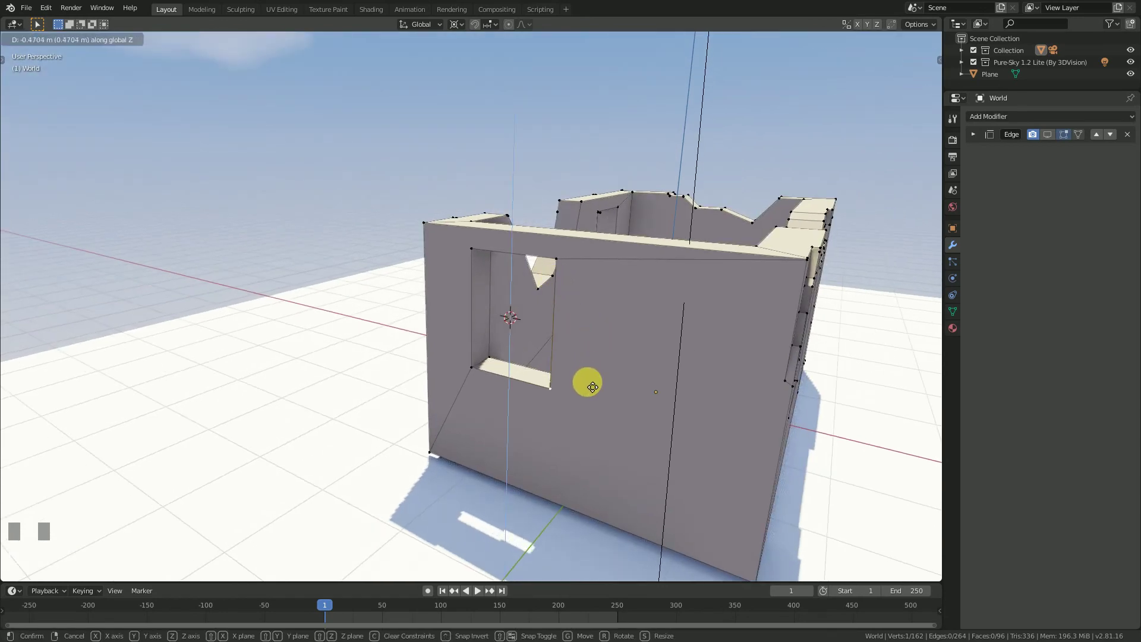
pyautogui.click(593, 388)
# Select the window sill's four vertices, set the pivot to Median Point and flatten them by scaling along Z.
pyautogui.moveTo(543, 377); pyautogui.dragTo(411, 385, button='middle')
pyautogui.scroll(5, 464, 369)
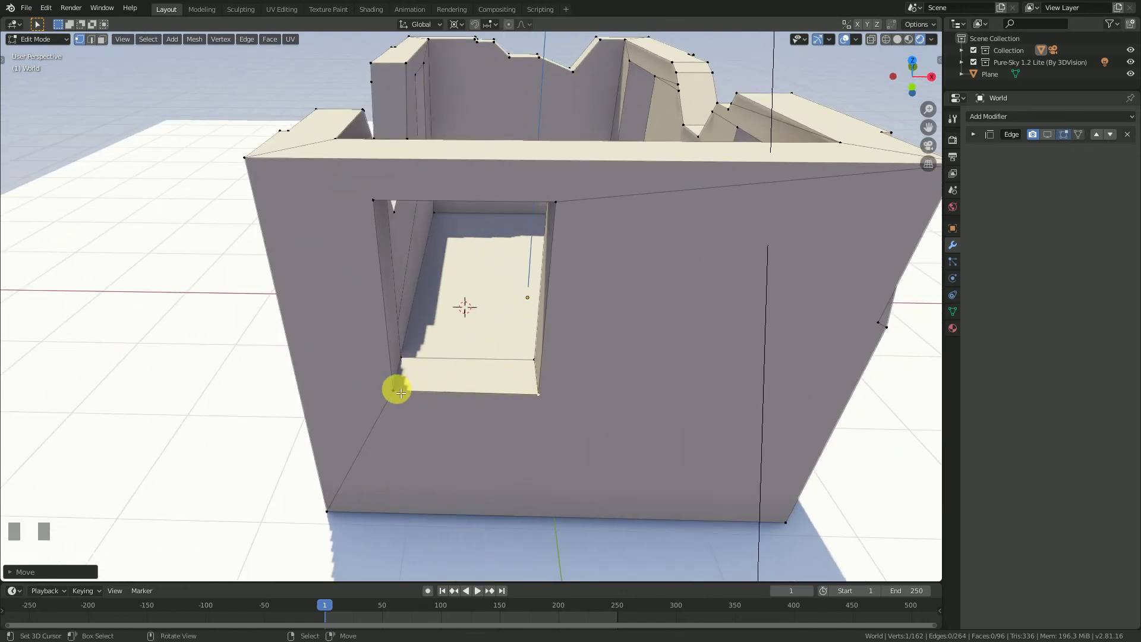
pyautogui.keyDown('shift'); pyautogui.click(535, 396); pyautogui.keyUp('shift')
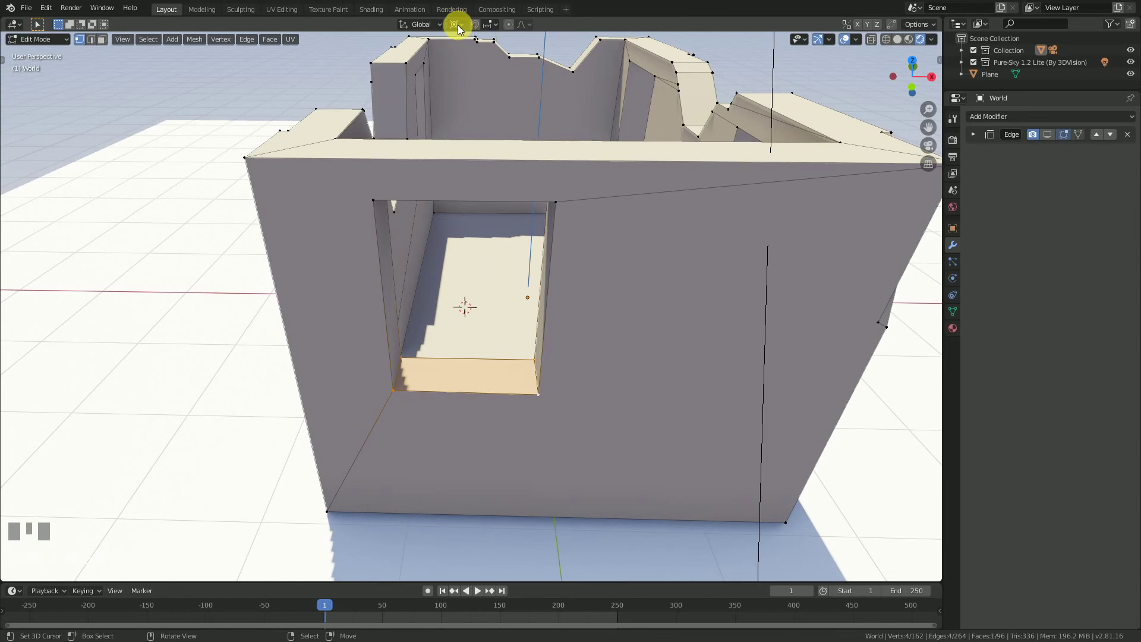
pyautogui.click(458, 25)
pyautogui.click(490, 79)
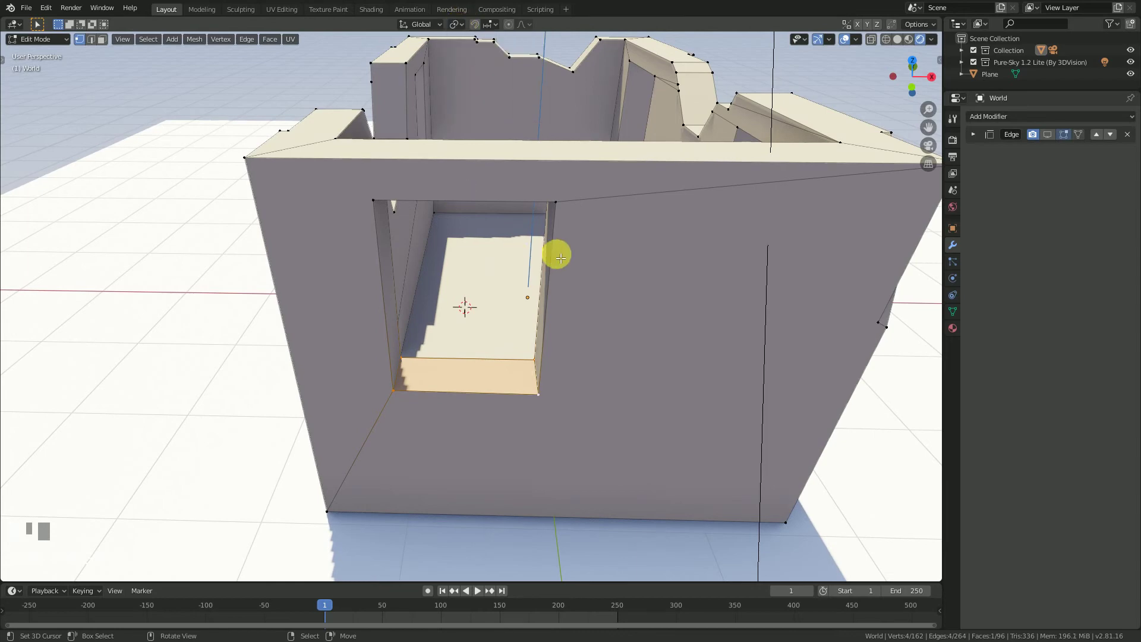
pyautogui.moveTo(555, 250); pyautogui.dragTo(574, 262, button='middle')
pyautogui.press('s')
pyautogui.press('z')
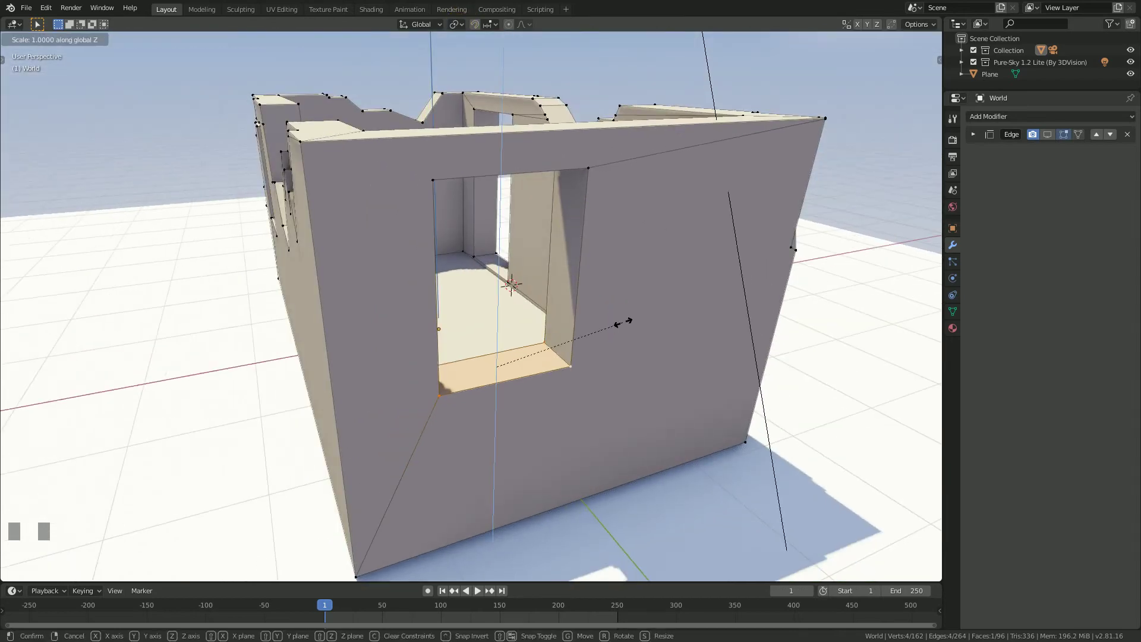
pyautogui.press('Return')
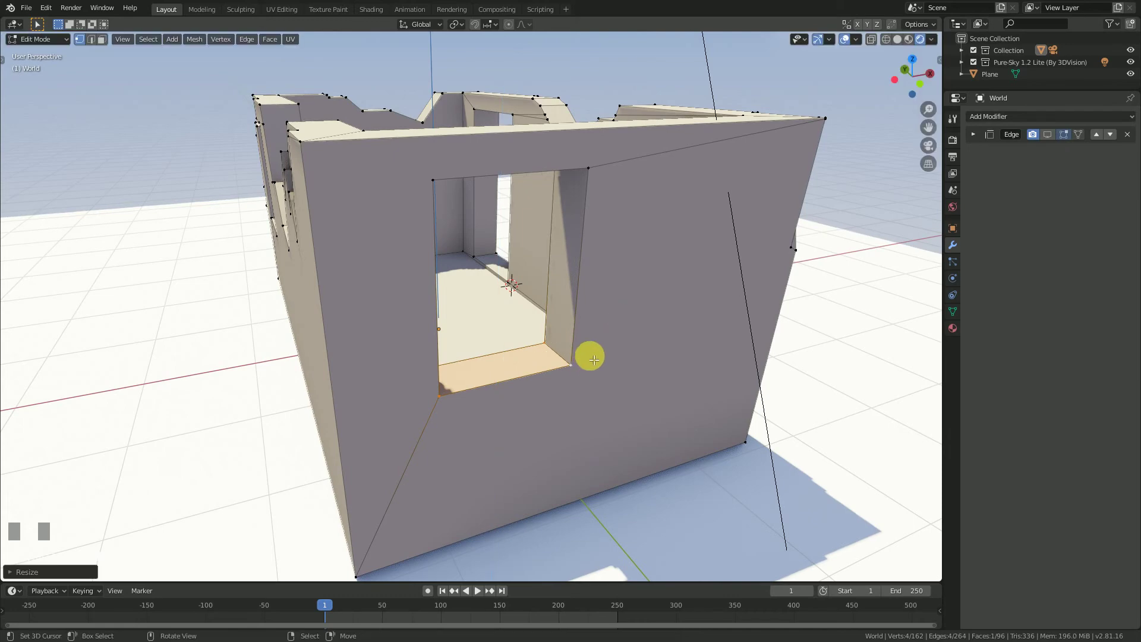
# Deselect the mesh, return to Object Mode, save the project file and inspect the building from the doorway side.
pyautogui.hotkey('alt', 'a')
pyautogui.moveTo(589, 349)
pyautogui.mouseDown(button='middle')
pyautogui.moveTo(529, 347)
pyautogui.moveTo(572, 339)
pyautogui.mouseUp(button='middle')
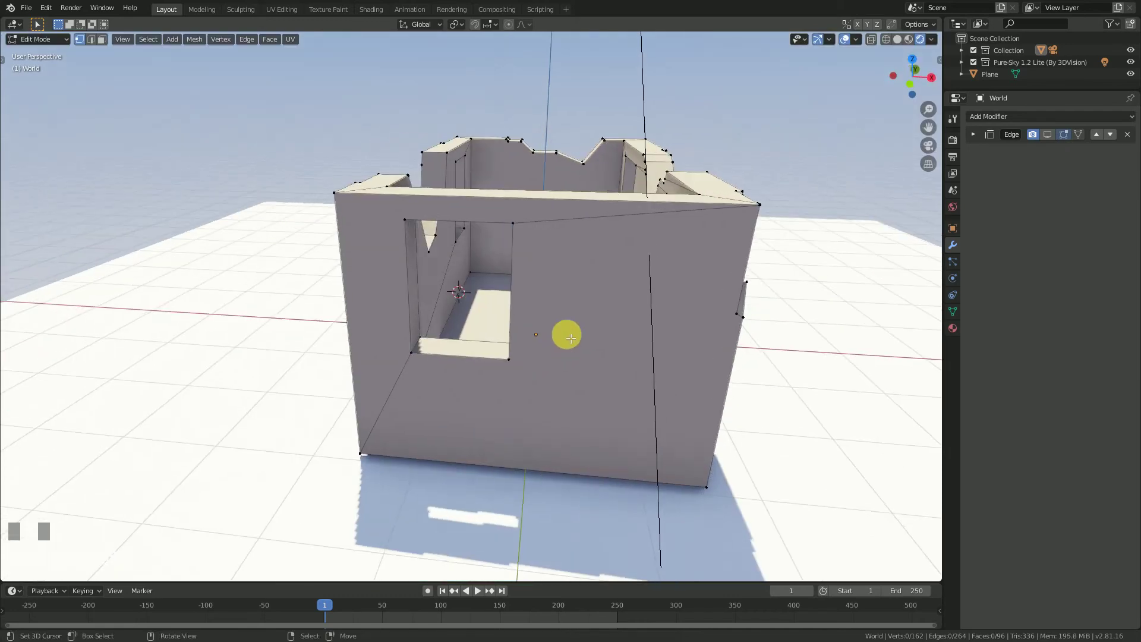
pyautogui.press('Tab')
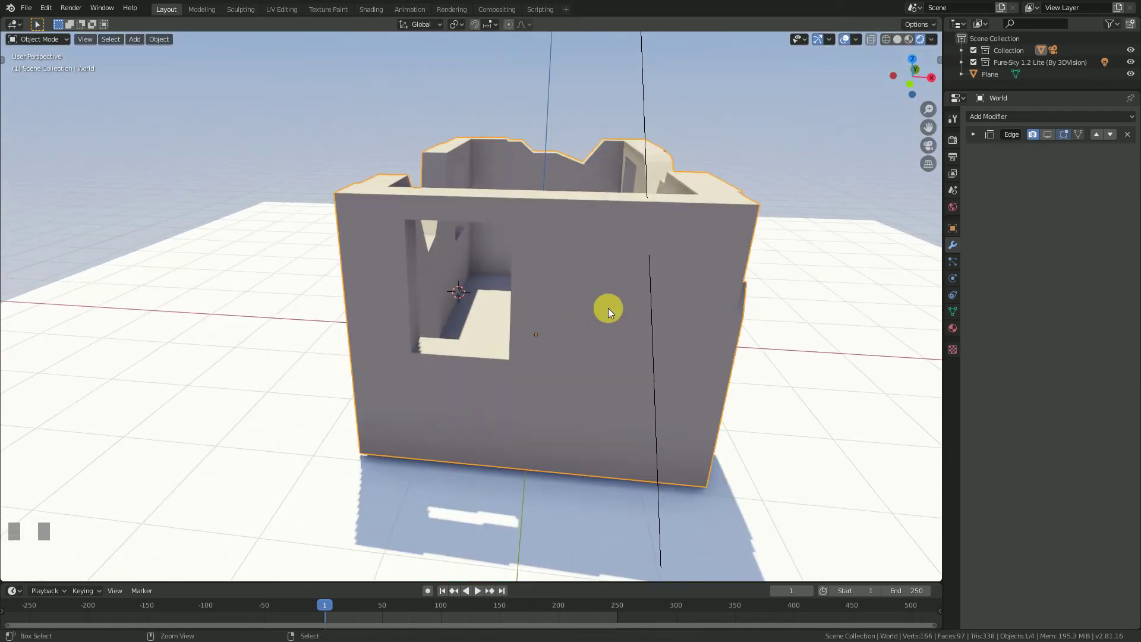
pyautogui.hotkey('ctrl', 's')
pyautogui.moveTo(614, 311); pyautogui.dragTo(558, 357, button='middle')
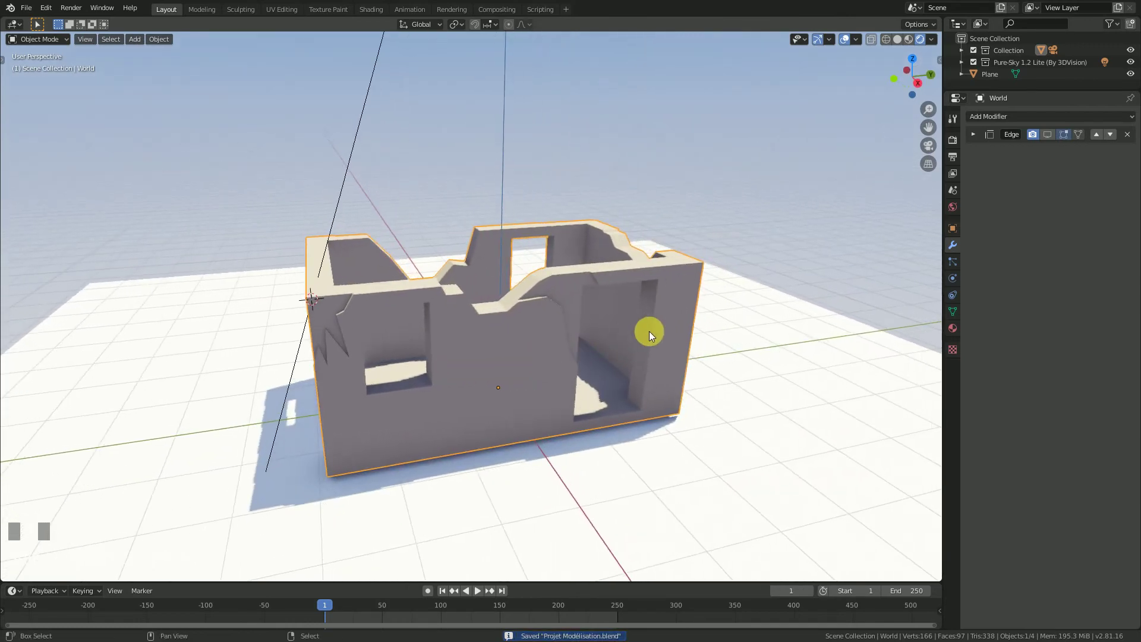
pyautogui.moveTo(649, 335); pyautogui.dragTo(625, 329, button='middle')
# Switch the viewport to material preview shading and add a second material slot to the building using the existing Material.
pyautogui.moveTo(908, 55); pyautogui.dragTo(914, 39)
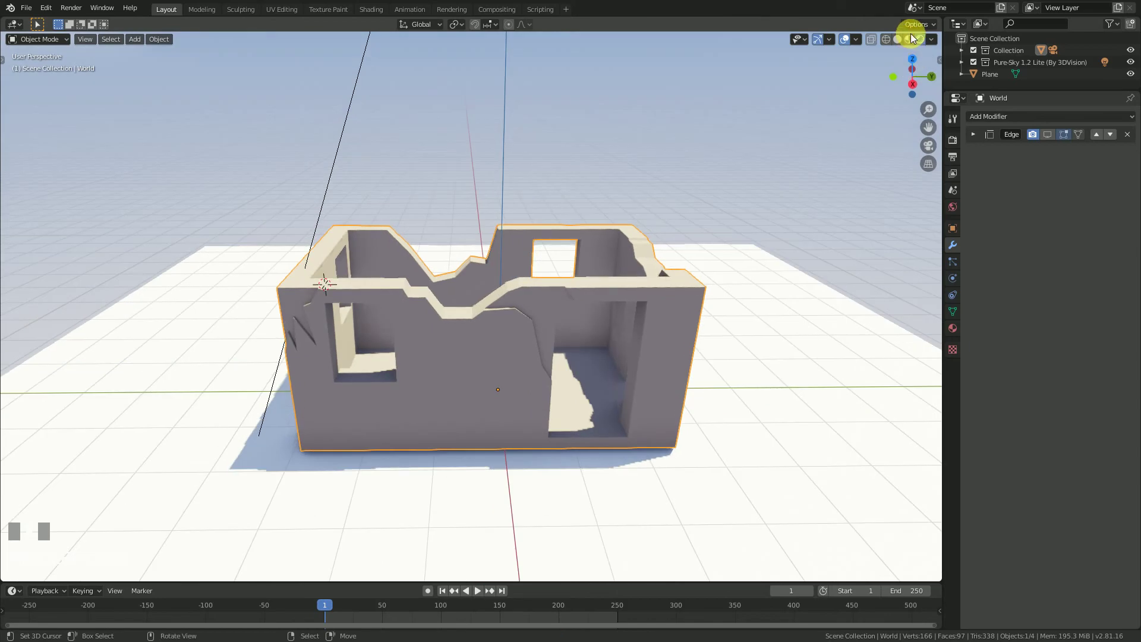
pyautogui.click(910, 38)
pyautogui.moveTo(520, 280)
pyautogui.mouseDown(button='middle')
pyautogui.moveTo(497, 298)
pyautogui.moveTo(561, 357)
pyautogui.moveTo(408, 301)
pyautogui.moveTo(323, 287)
pyautogui.moveTo(489, 301)
pyautogui.mouseUp(button='middle')
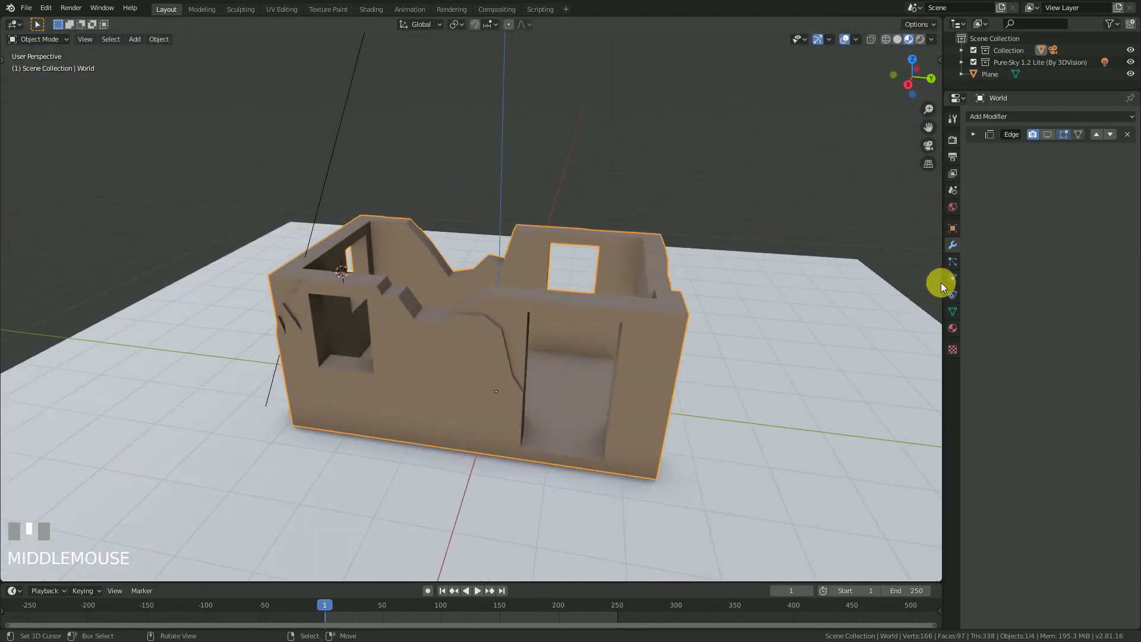
pyautogui.click(953, 328)
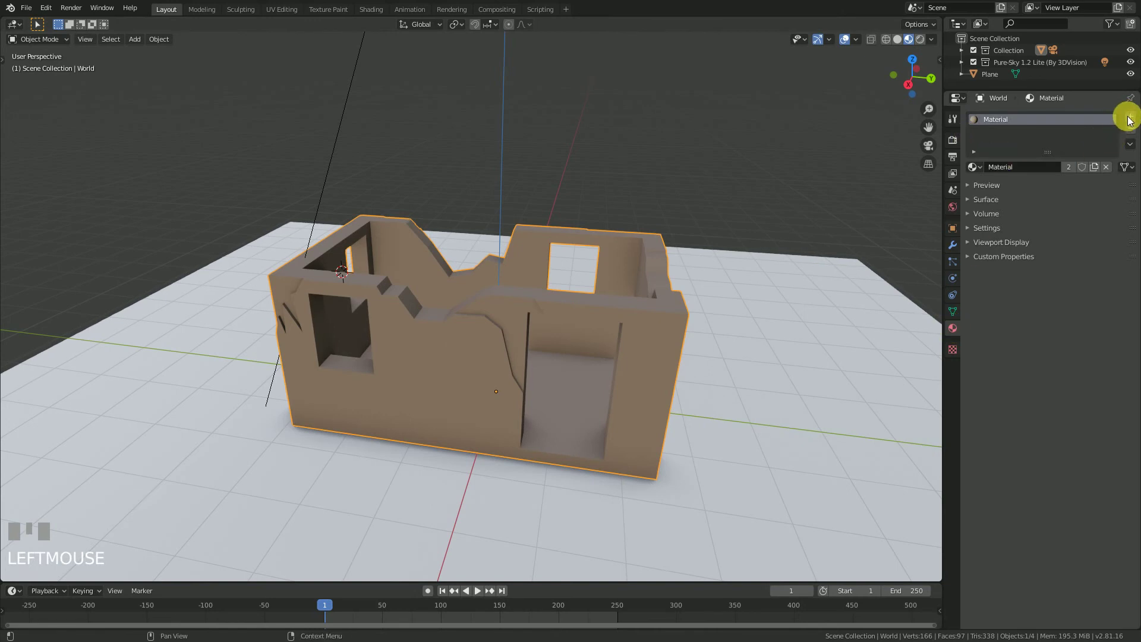
pyautogui.click(1131, 118)
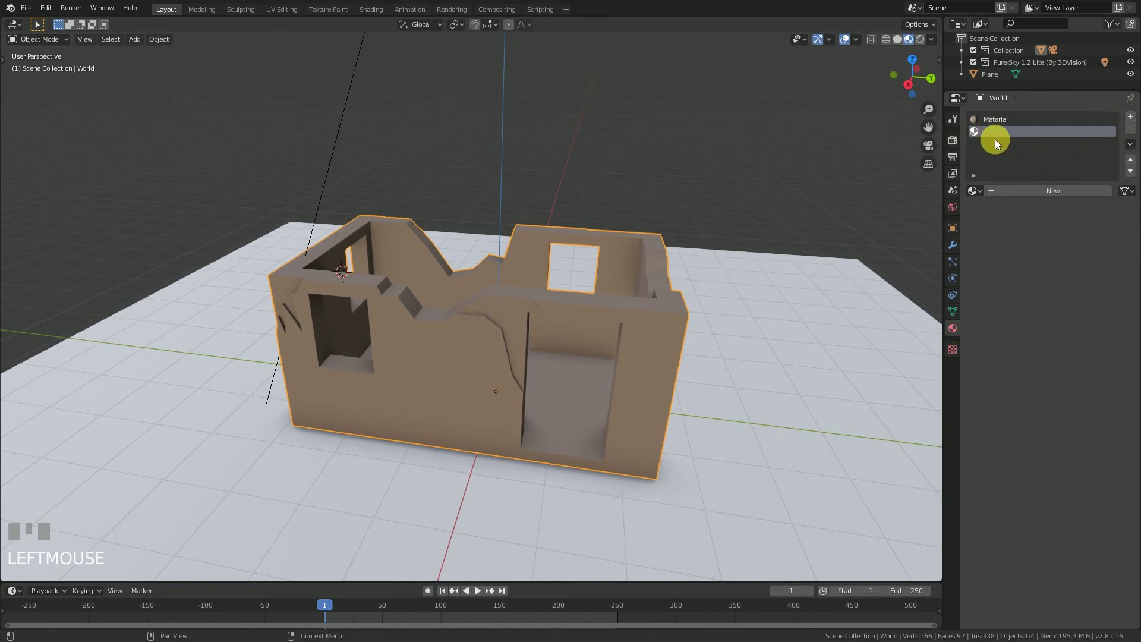
pyautogui.moveTo(967, 194); pyautogui.dragTo(998, 210)
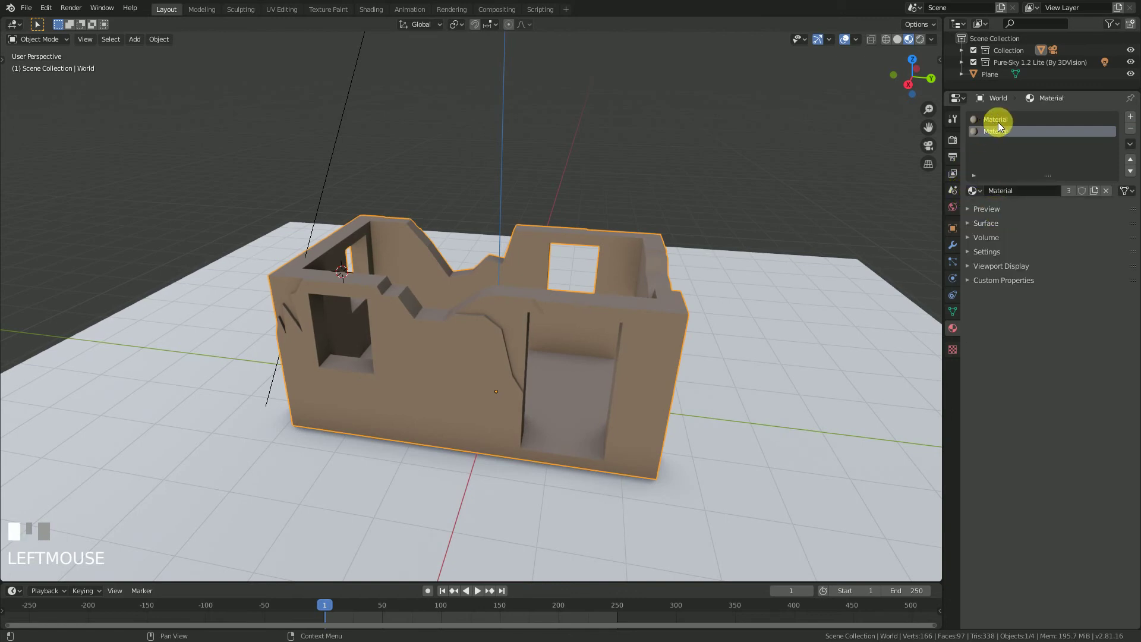
# Make the second slot's material a single-user copy named Inside, and rename the first slot's material Outside.
pyautogui.click(1069, 191)
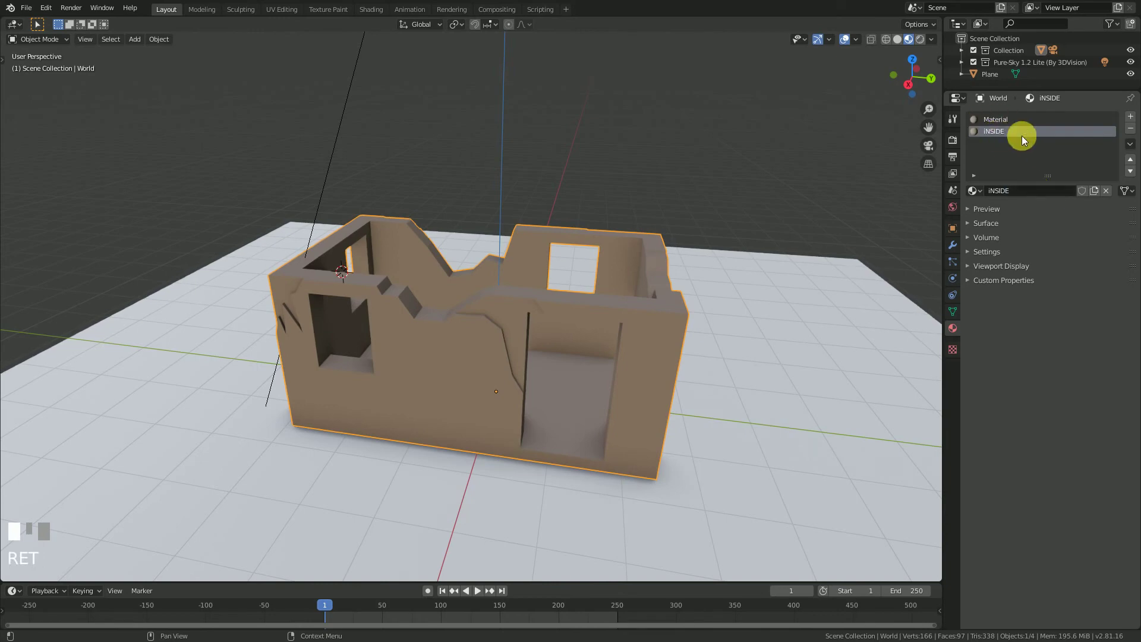
pyautogui.click(996, 119)
pyautogui.click(1015, 191)
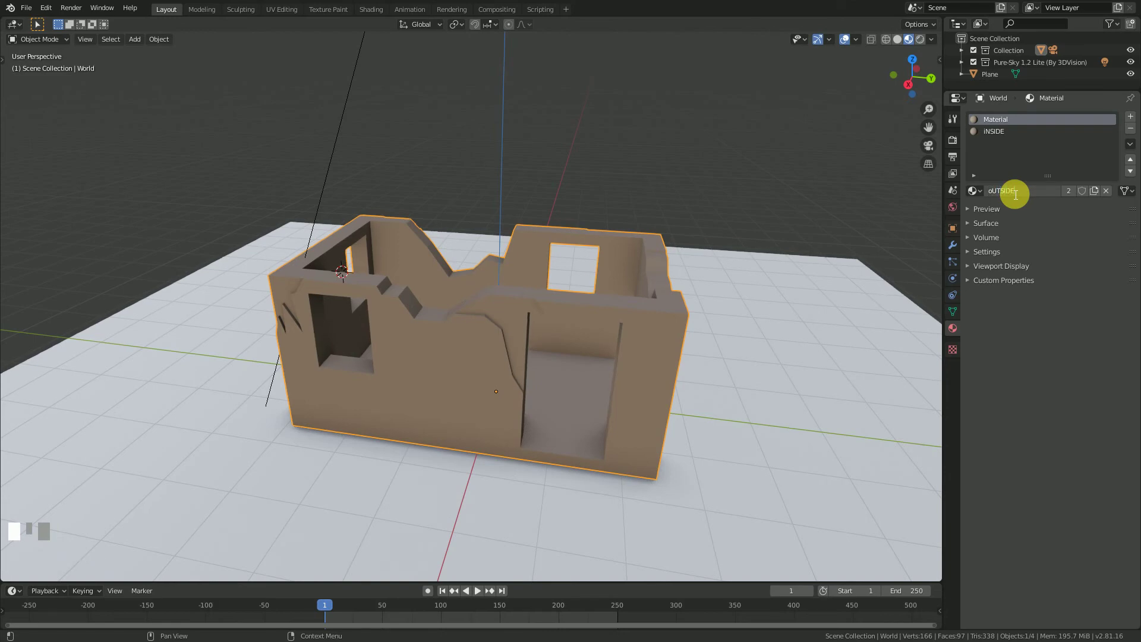
pyautogui.press('BackSpace')
pyautogui.press('BackSpace')
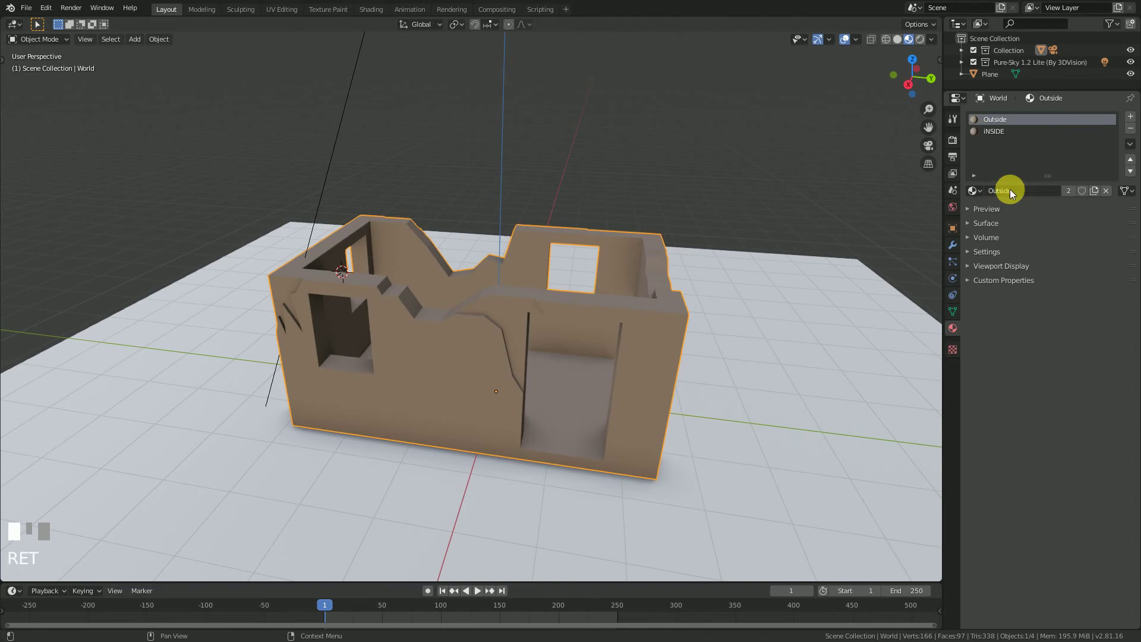
pyautogui.click(990, 130)
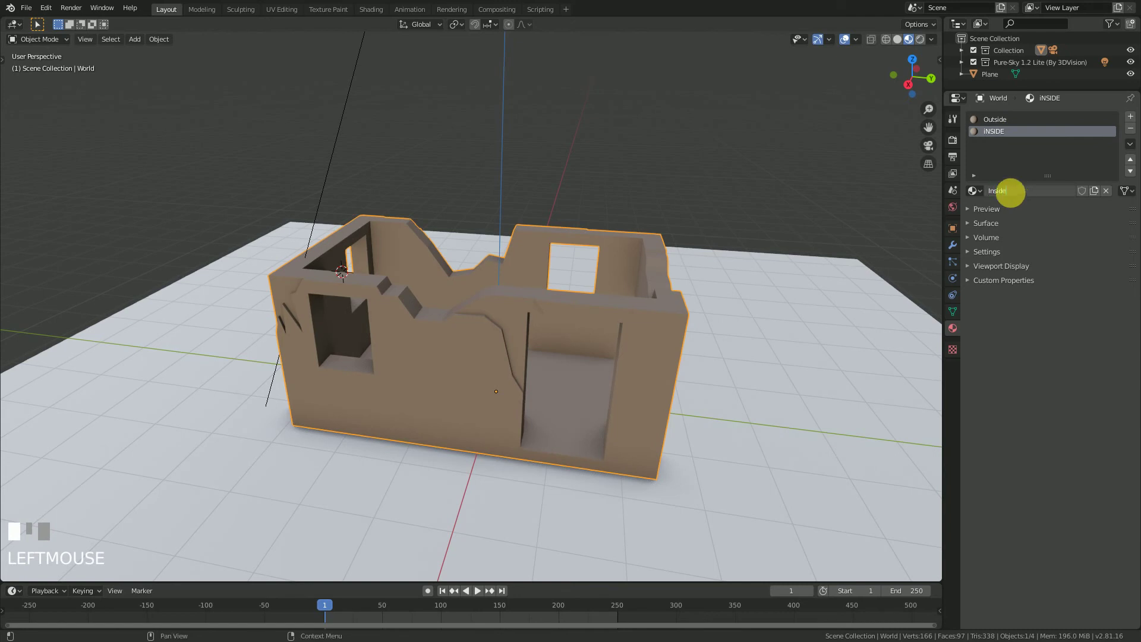
pyautogui.press('Return')
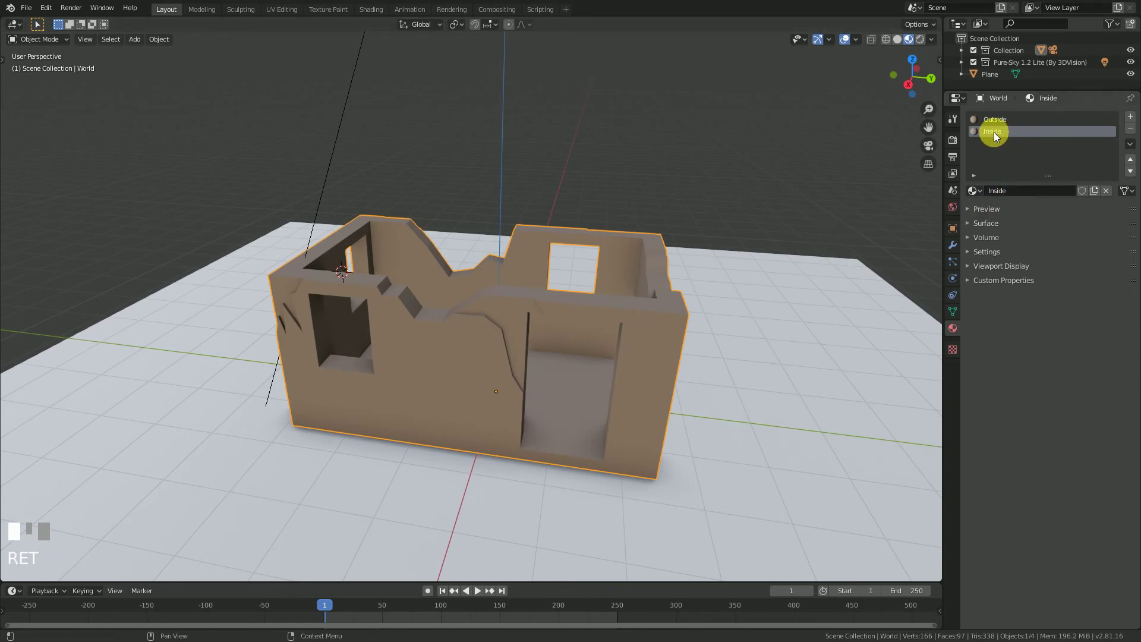
# Expand the surface settings and brighten the Outside material's diffuse colour to a light beige.
pyautogui.click(981, 223)
pyautogui.click(1067, 284)
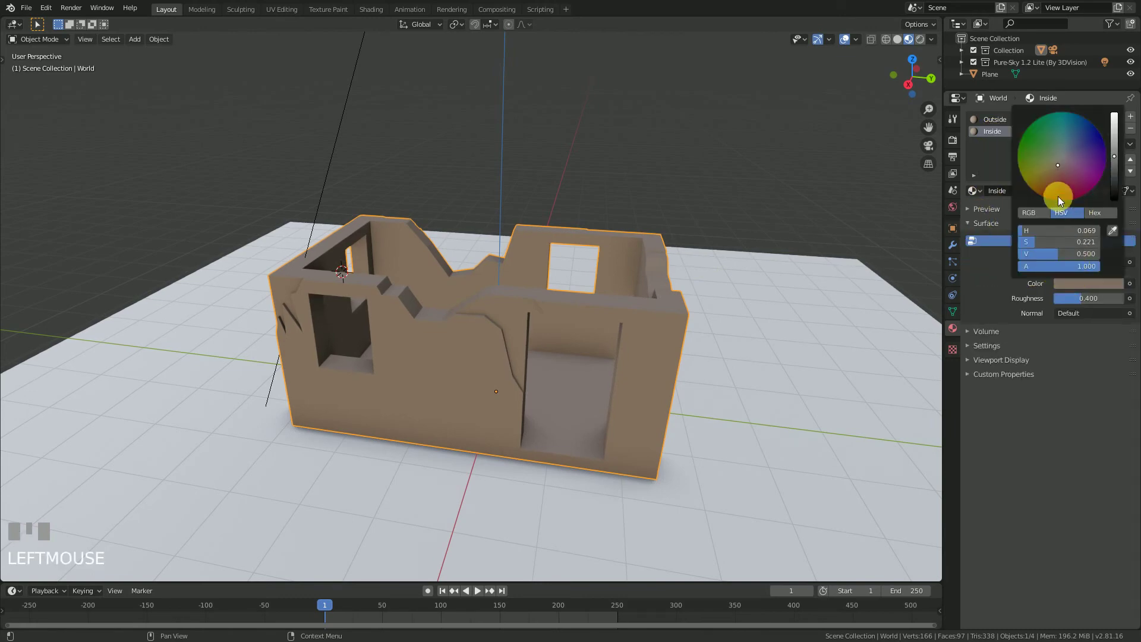
pyautogui.click(986, 117)
pyautogui.click(1076, 280)
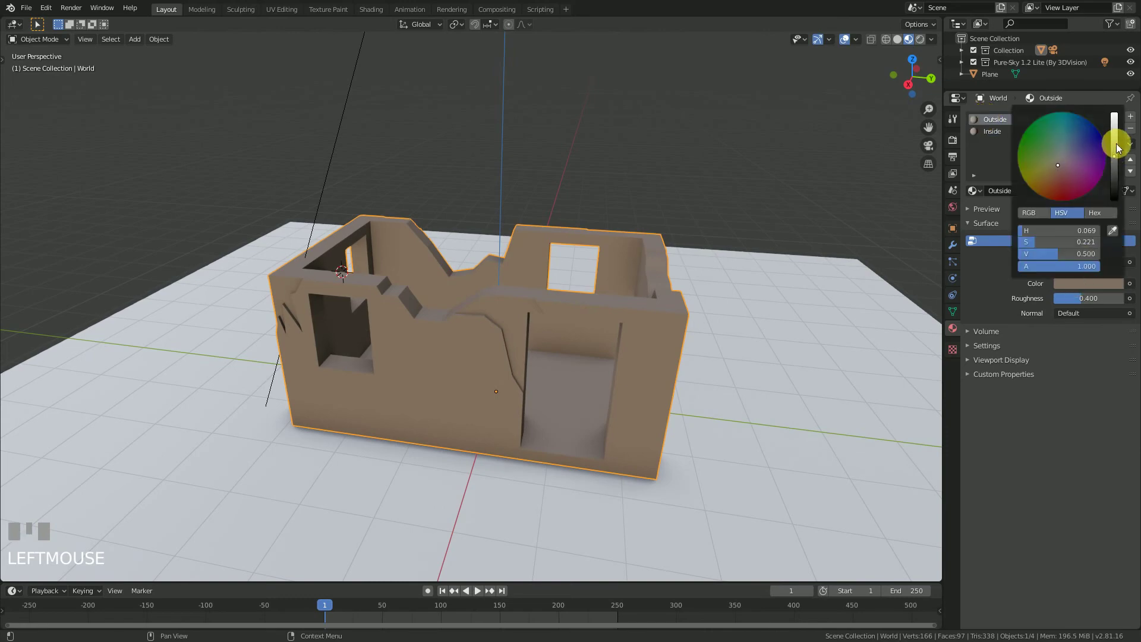
pyautogui.moveTo(1114, 131); pyautogui.dragTo(1115, 138)
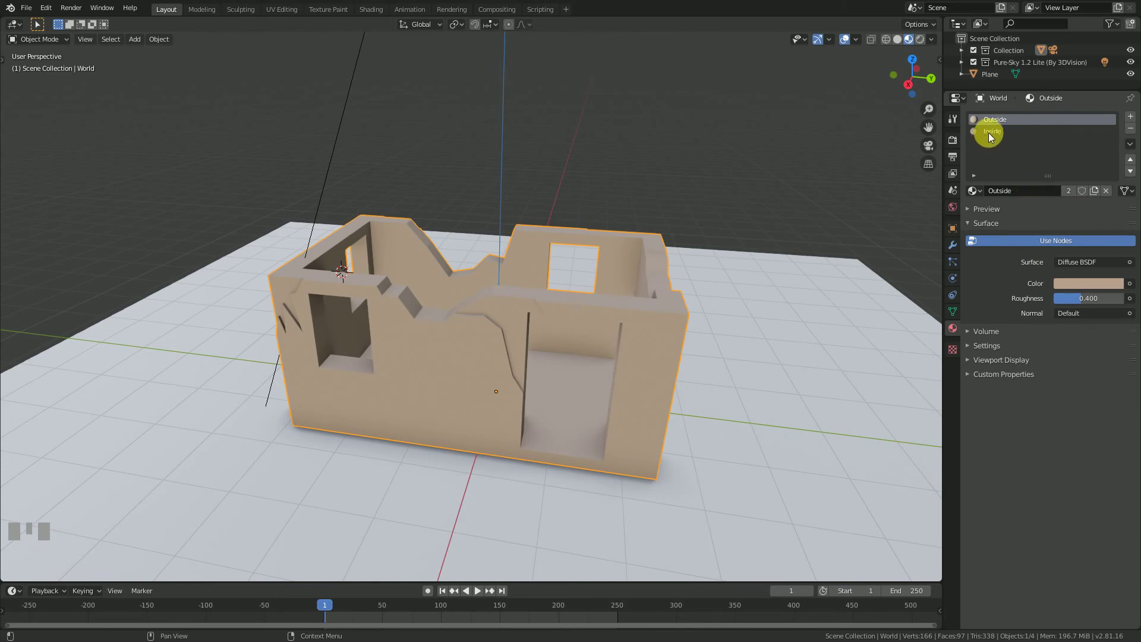
# Set the Inside material's diffuse colour to a reddish brown with hue 0.061, saturation 0.503 and value 0.500.
pyautogui.click(989, 132)
pyautogui.click(1076, 284)
pyautogui.click(1054, 177)
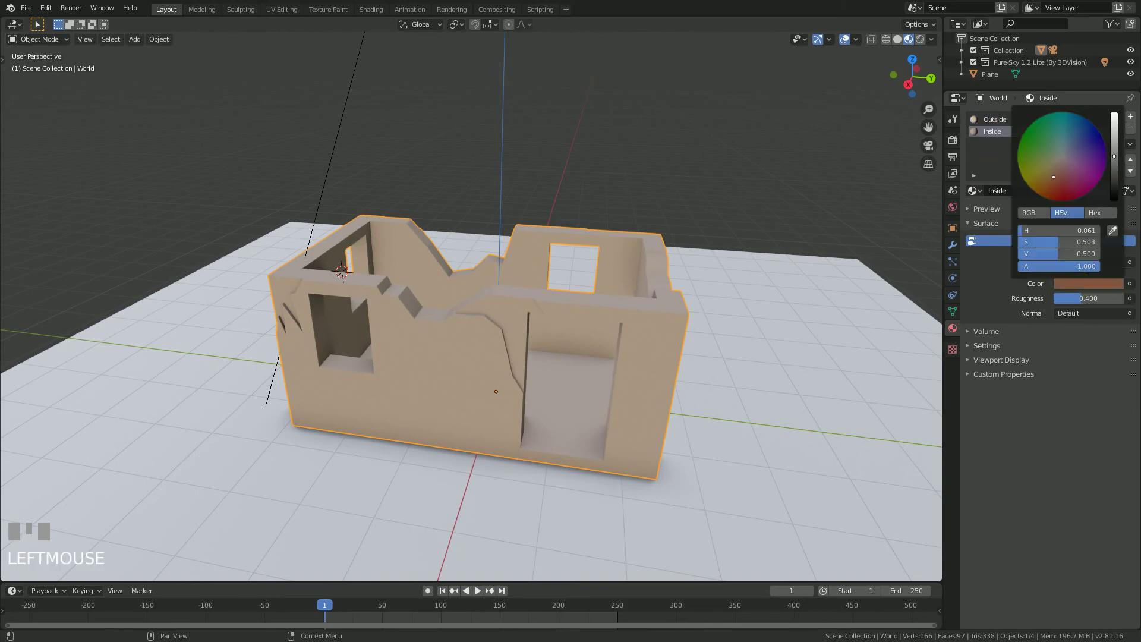
# Brighten the Inside material's diffuse colour to an orange with hue 0.068, saturation 0.615 and value 0.840.
pyautogui.click(1115, 135)
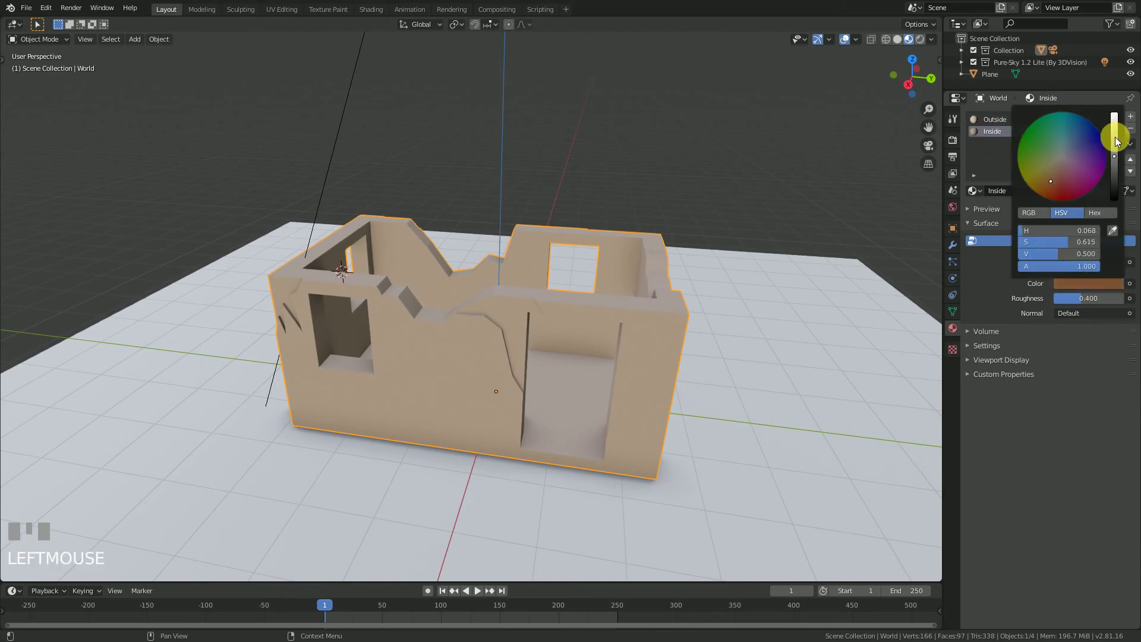
pyautogui.moveTo(516, 310); pyautogui.dragTo(611, 273, button='middle')
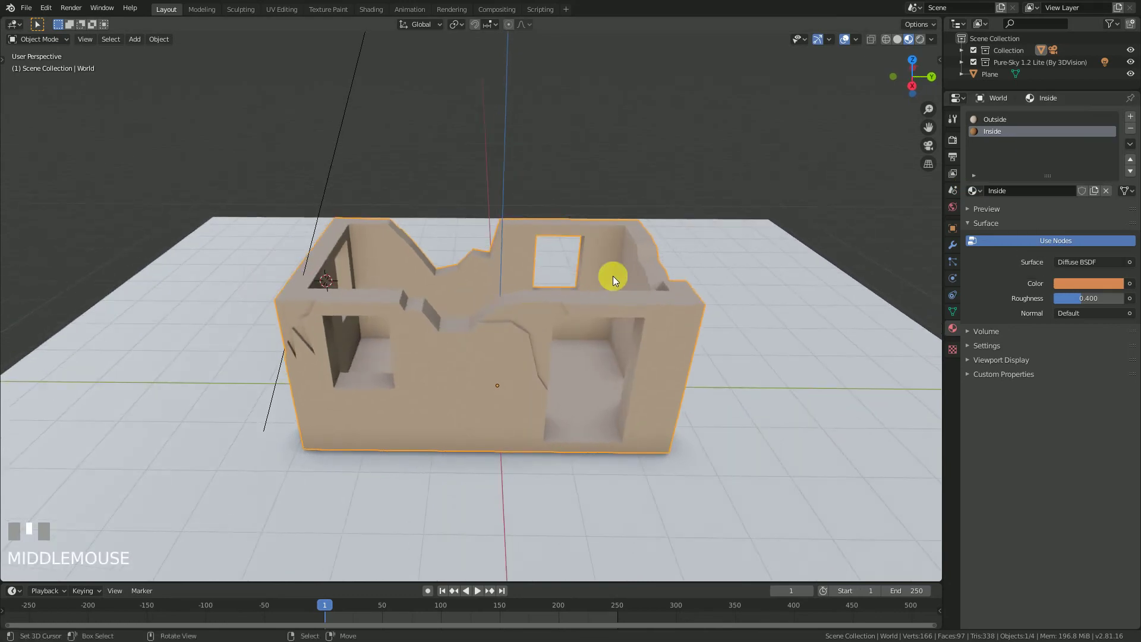
# Select the four recessed faces exposed by the broken plaster on the building's walls and assign the Inside material to them.
pyautogui.press('Tab')
pyautogui.scroll(1, 538, 310)
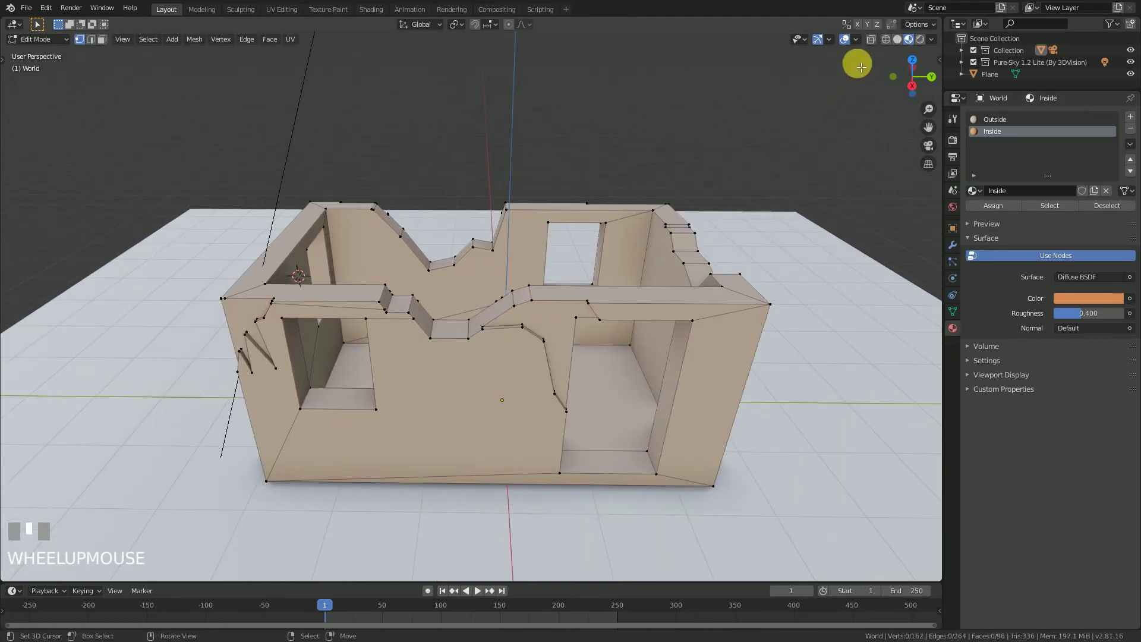
pyautogui.click(102, 39)
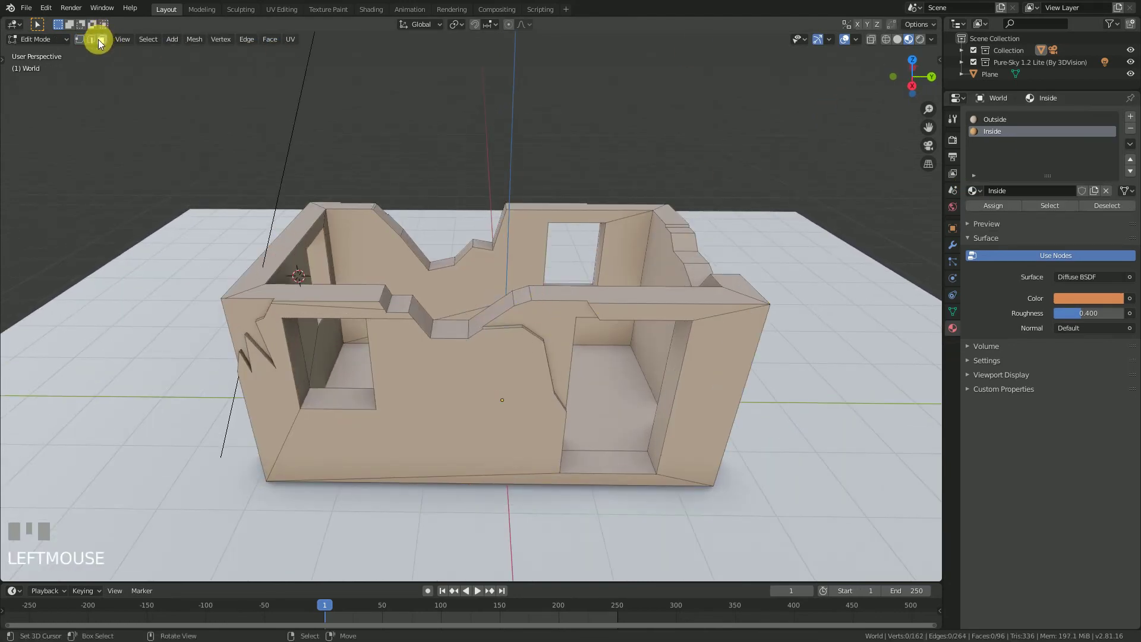
pyautogui.moveTo(395, 280); pyautogui.dragTo(460, 297, button='middle')
pyautogui.rightClick(403, 289)
pyautogui.keyDown('shift'); pyautogui.rightClick(561, 351); pyautogui.keyUp('shift')
pyautogui.moveTo(594, 348); pyautogui.dragTo(801, 344, button='middle')
pyautogui.keyDown('shift'); pyautogui.rightClick(369, 326); pyautogui.keyUp('shift')
pyautogui.keyDown('shift'); pyautogui.rightClick(615, 286); pyautogui.keyUp('shift')
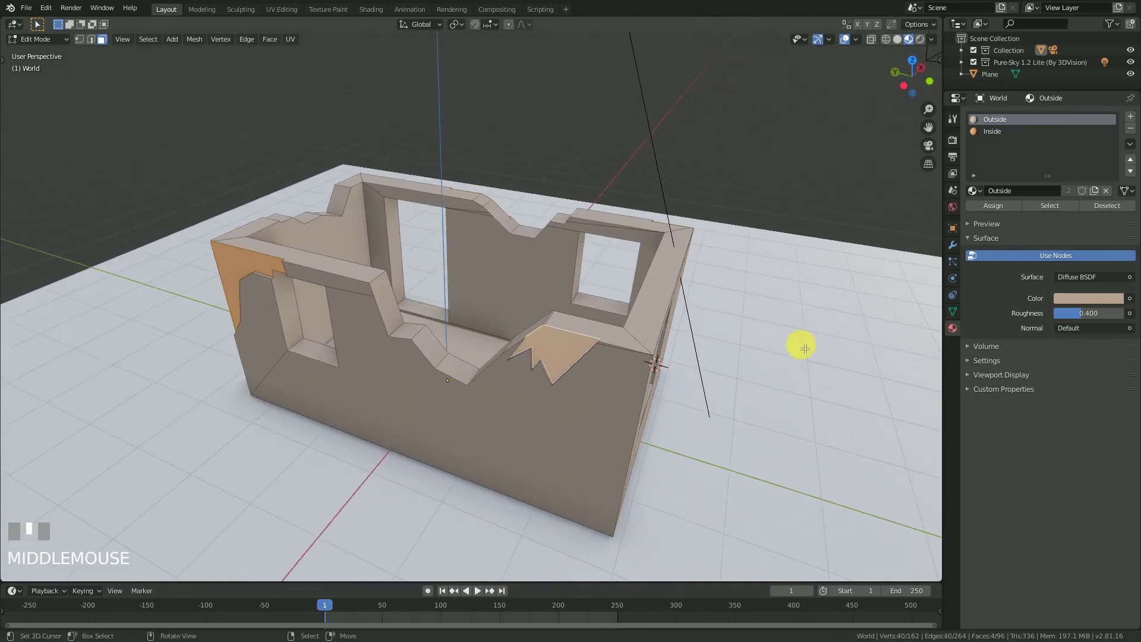
pyautogui.click(992, 133)
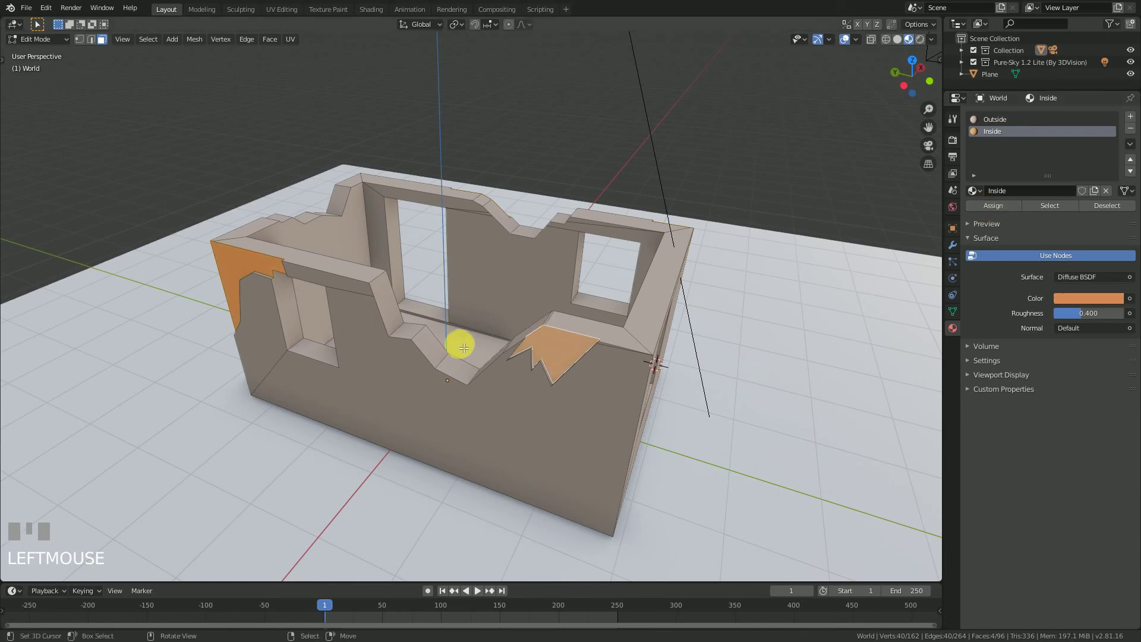
pyautogui.press('Tab')
pyautogui.moveTo(415, 331); pyautogui.dragTo(709, 313, button='middle')
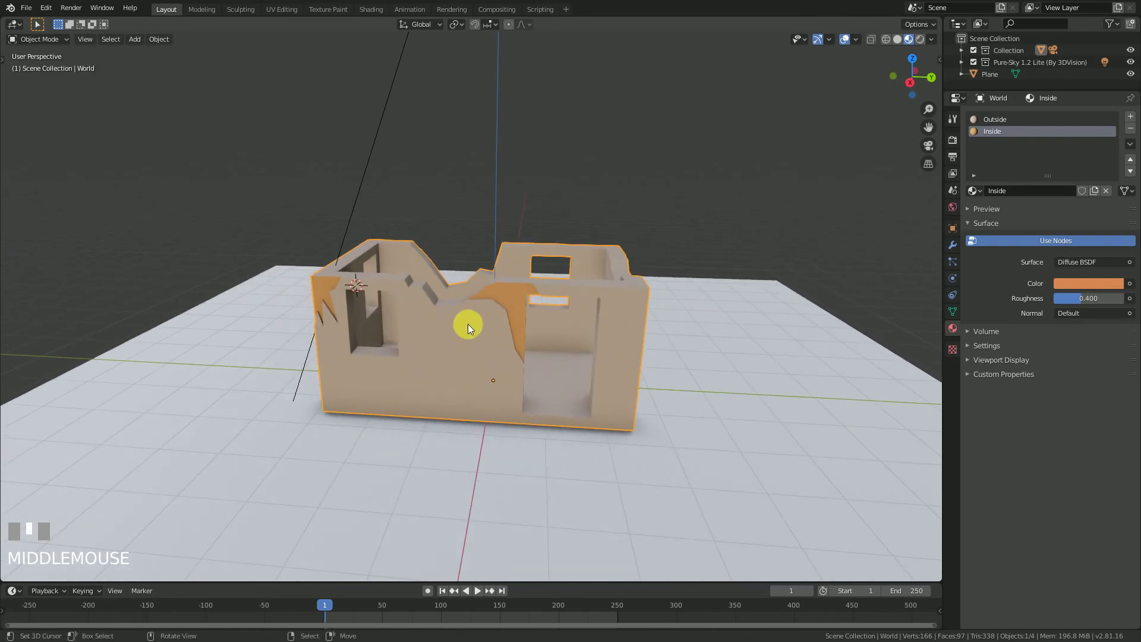
pyautogui.moveTo(468, 325); pyautogui.dragTo(517, 351, button='middle')
# Try to loop-select the faces along the tops of the broken walls in face select mode.
pyautogui.press('Tab')
pyautogui.scroll(3, 530, 344)
pyautogui.scroll(2, 626, 304)
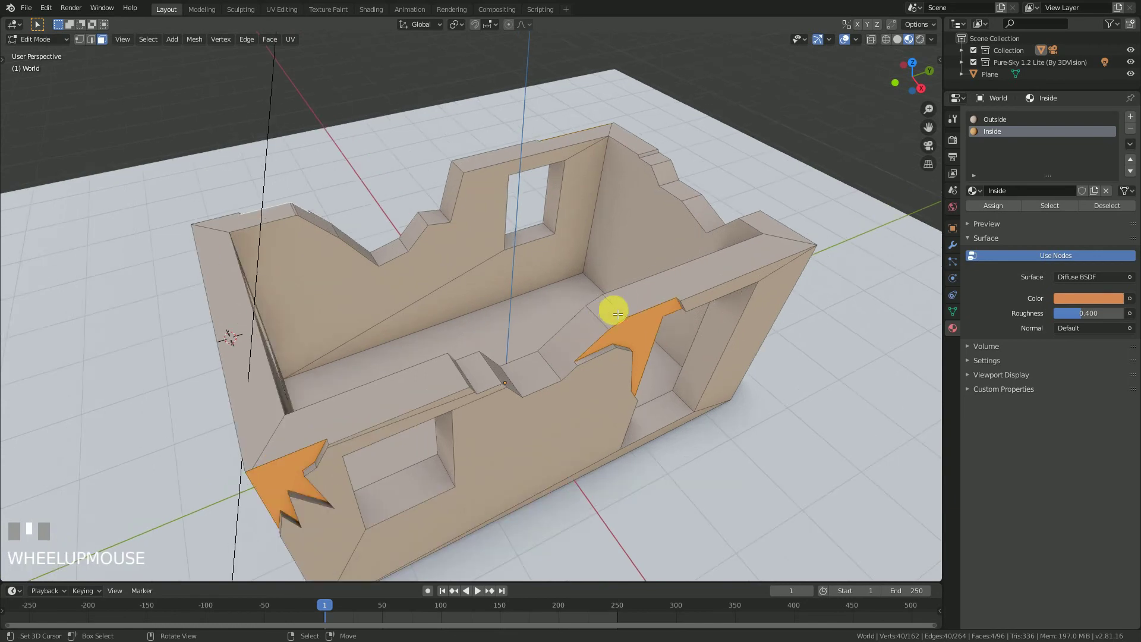
pyautogui.click(102, 41)
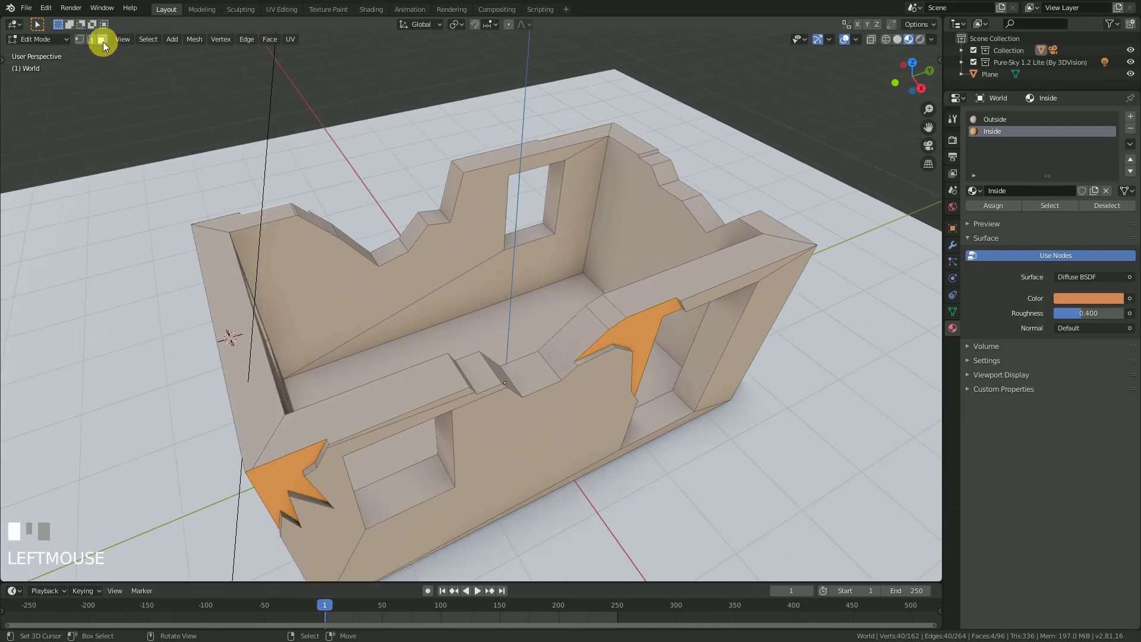
pyautogui.keyDown('alt'); pyautogui.rightClick(618, 311); pyautogui.keyUp('alt')
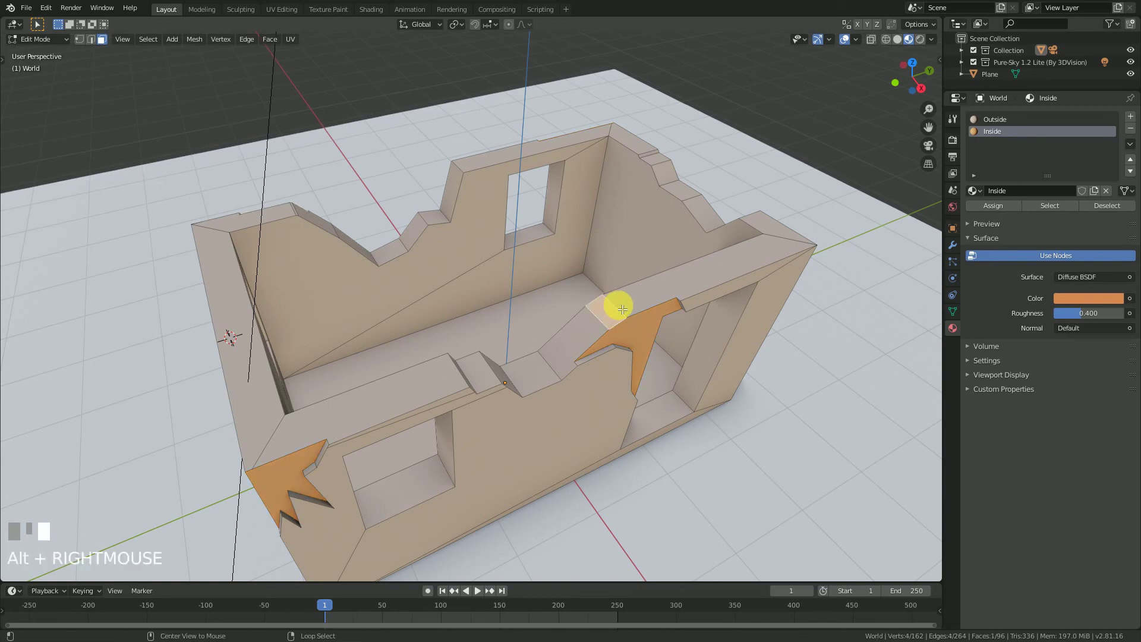
pyautogui.keyDown('alt'); pyautogui.rightClick(782, 236); pyautogui.keyUp('alt')
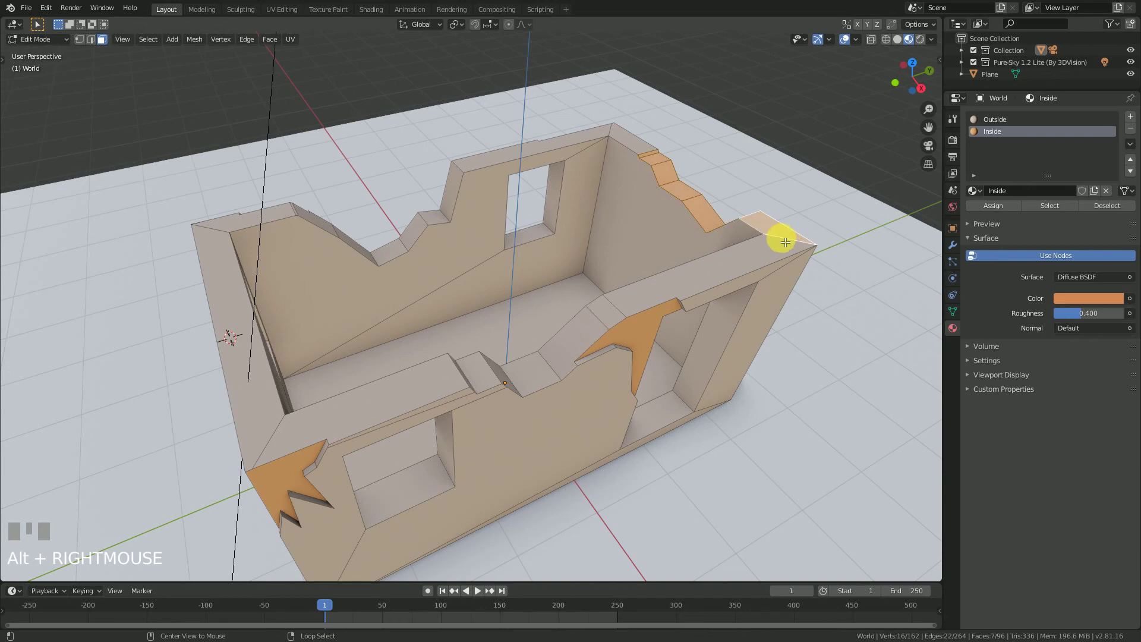
pyautogui.moveTo(856, 271); pyautogui.dragTo(724, 331, button='middle')
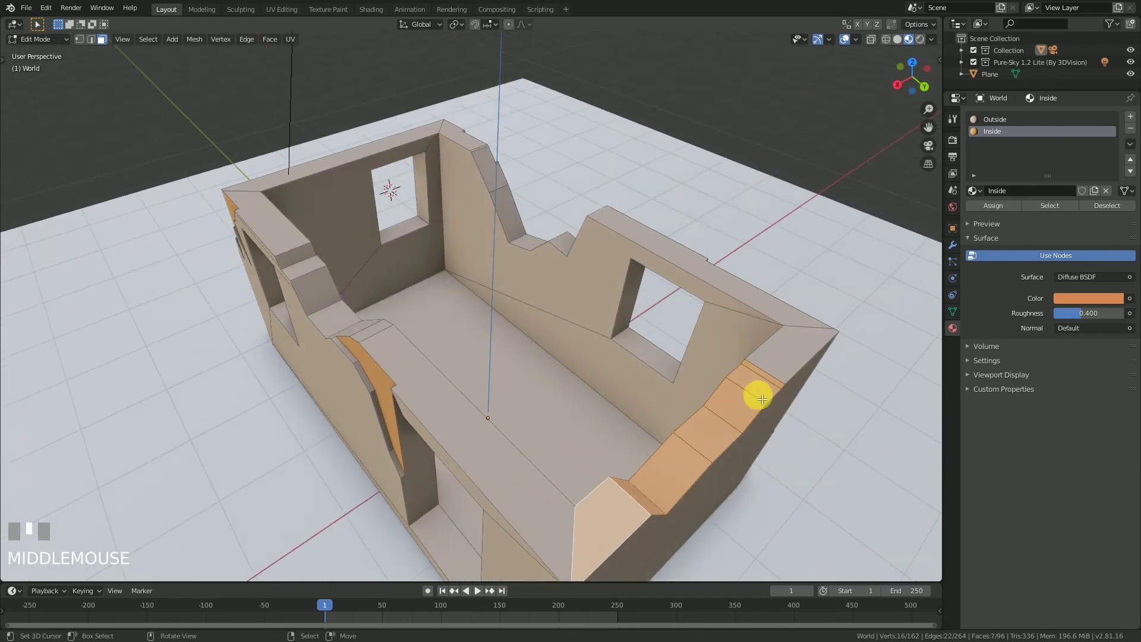
pyautogui.moveTo(686, 424)
pyautogui.mouseDown(button='middle')
pyautogui.moveTo(688, 413)
pyautogui.moveTo(675, 420)
pyautogui.mouseUp(button='middle')
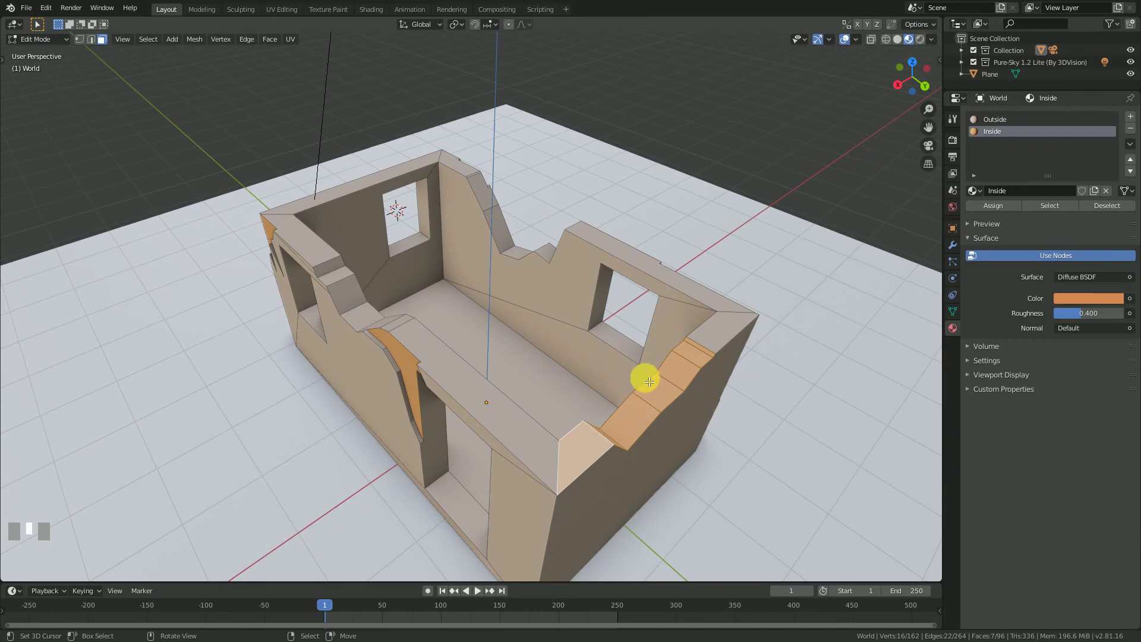
# Box-select all the building's faces from the top view and deselect the floor.
pyautogui.press('KP_7')
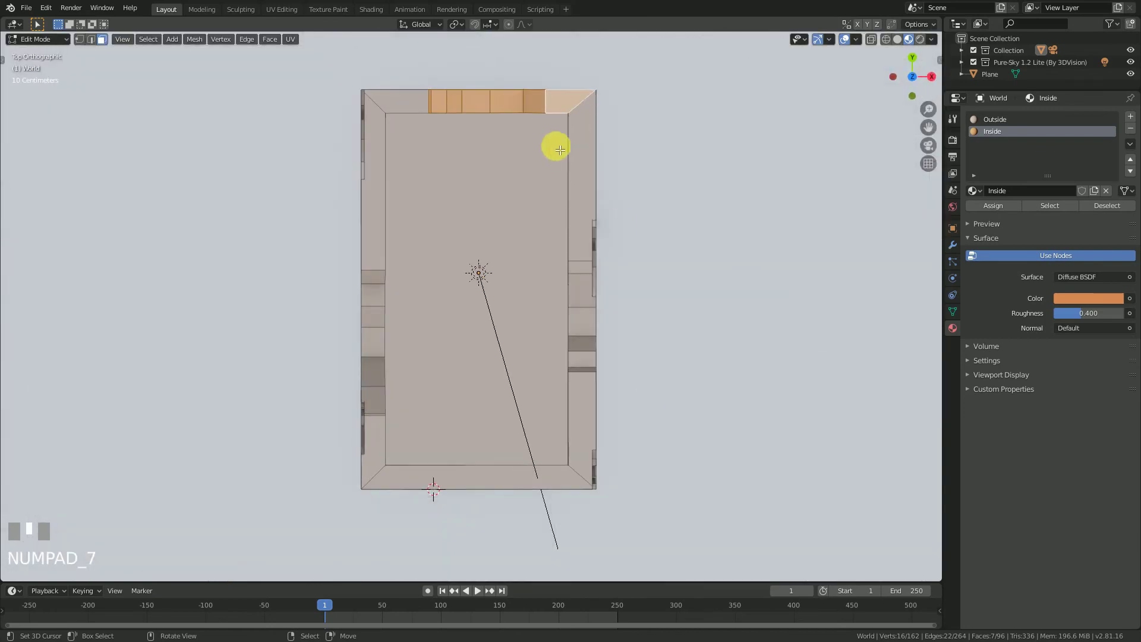
pyautogui.press('b')
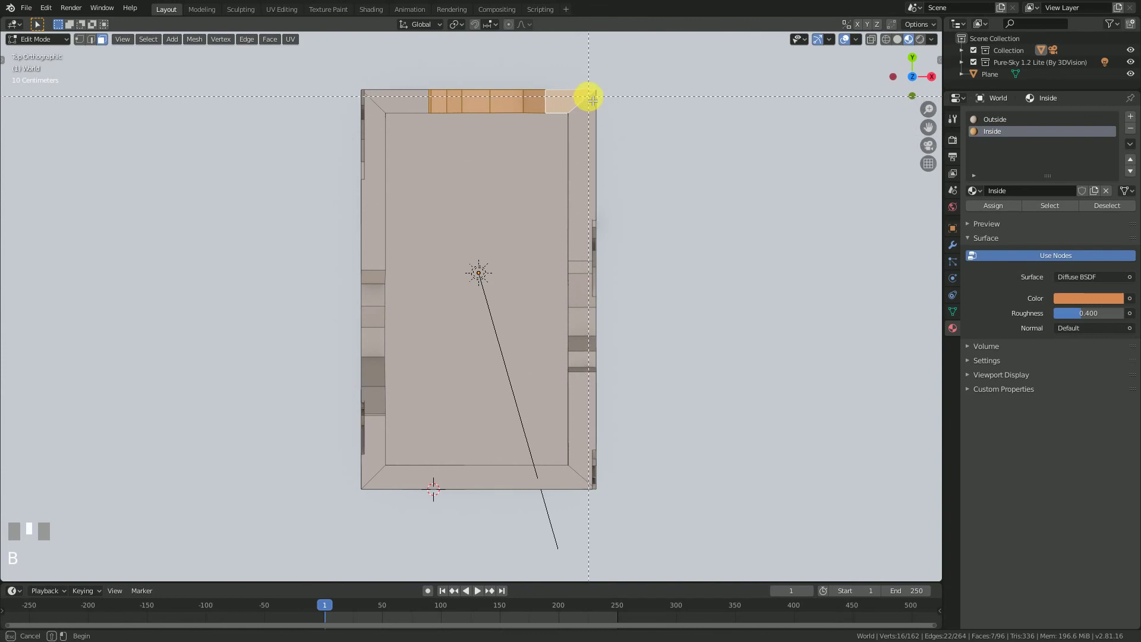
pyautogui.moveTo(588, 97); pyautogui.dragTo(369, 472)
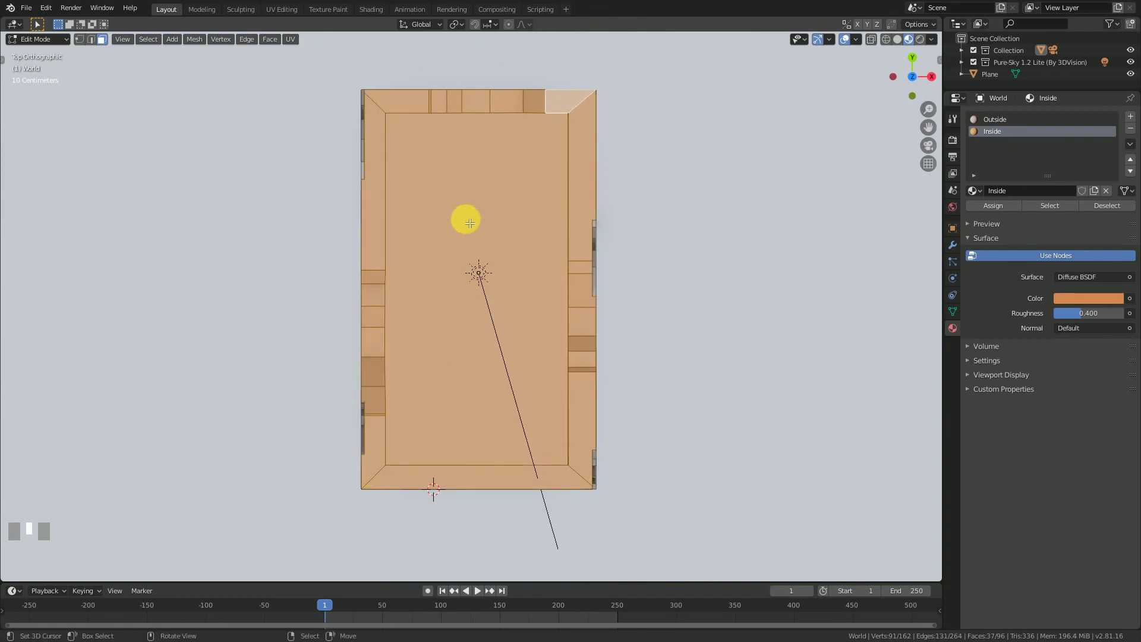
pyautogui.press('b')
pyautogui.moveTo(455, 215); pyautogui.dragTo(534, 368)
# Deselect the interior wall faces and assign the Inside material to the remaining faces along the broken wall tops.
pyautogui.moveTo(700, 400); pyautogui.dragTo(515, 345, button='middle')
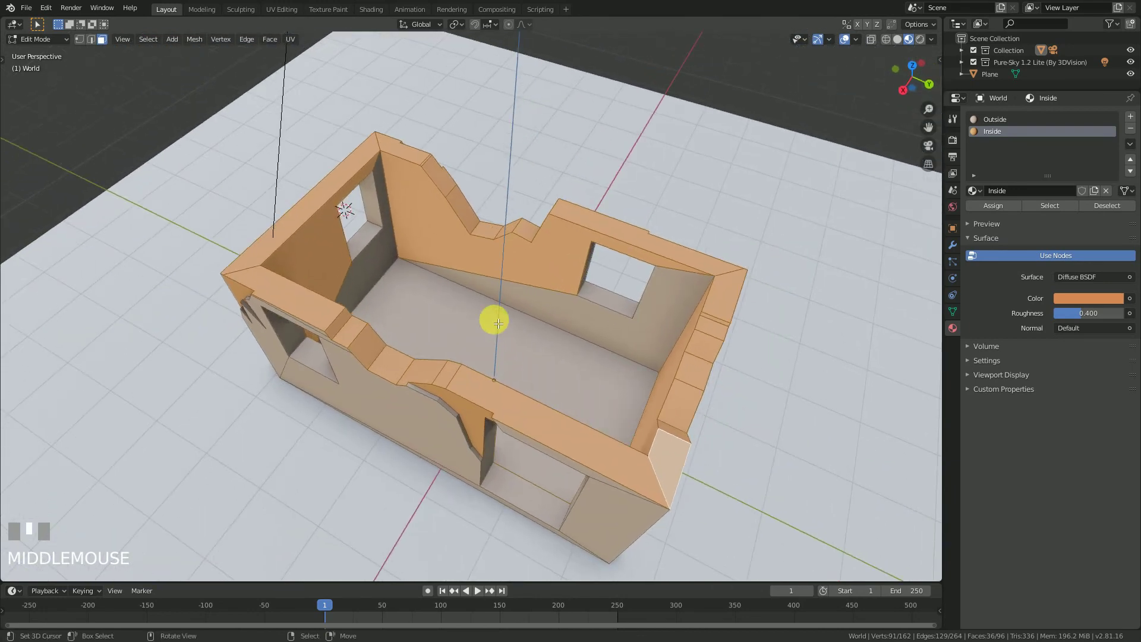
pyautogui.keyDown('shift'); pyautogui.click(415, 254); pyautogui.keyUp('shift')
pyautogui.moveTo(502, 293); pyautogui.dragTo(438, 283, button='middle')
pyautogui.press('b')
pyautogui.moveTo(437, 223)
pyautogui.mouseDown(button='middle')
pyautogui.moveTo(476, 293)
pyautogui.moveTo(433, 294)
pyautogui.moveTo(574, 290)
pyautogui.moveTo(475, 294)
pyautogui.moveTo(419, 194)
pyautogui.moveTo(447, 214)
pyautogui.mouseUp(button='middle')
pyautogui.press('b')
pyautogui.press('b')
pyautogui.press('b')
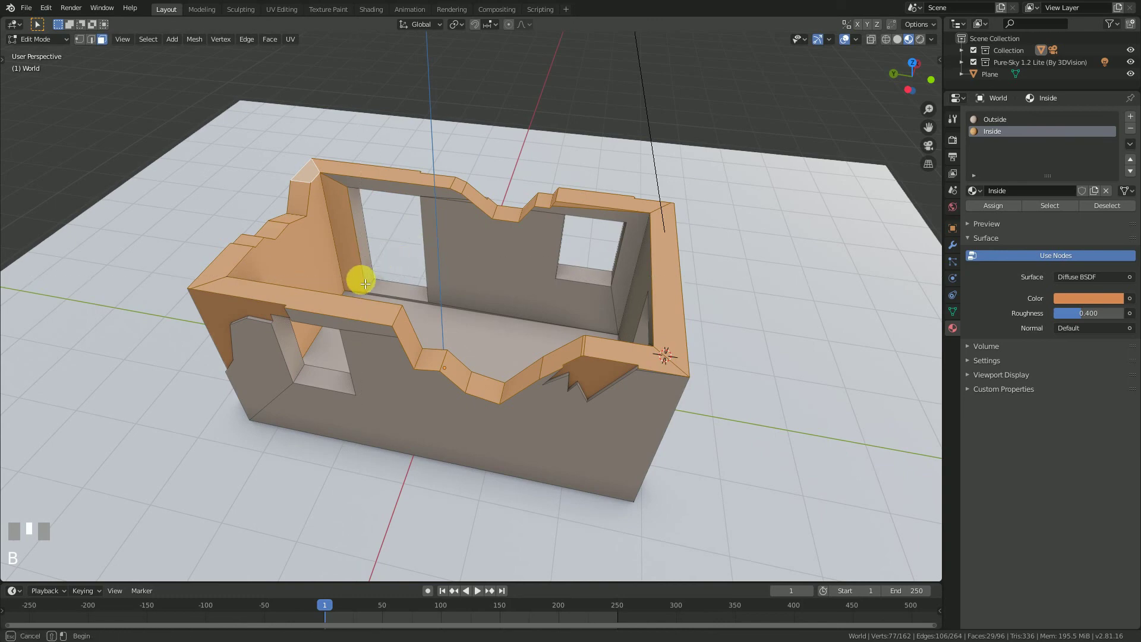
pyautogui.moveTo(365, 283); pyautogui.dragTo(368, 285, button='middle')
pyautogui.moveTo(456, 280); pyautogui.dragTo(601, 261, button='middle')
pyautogui.press('b')
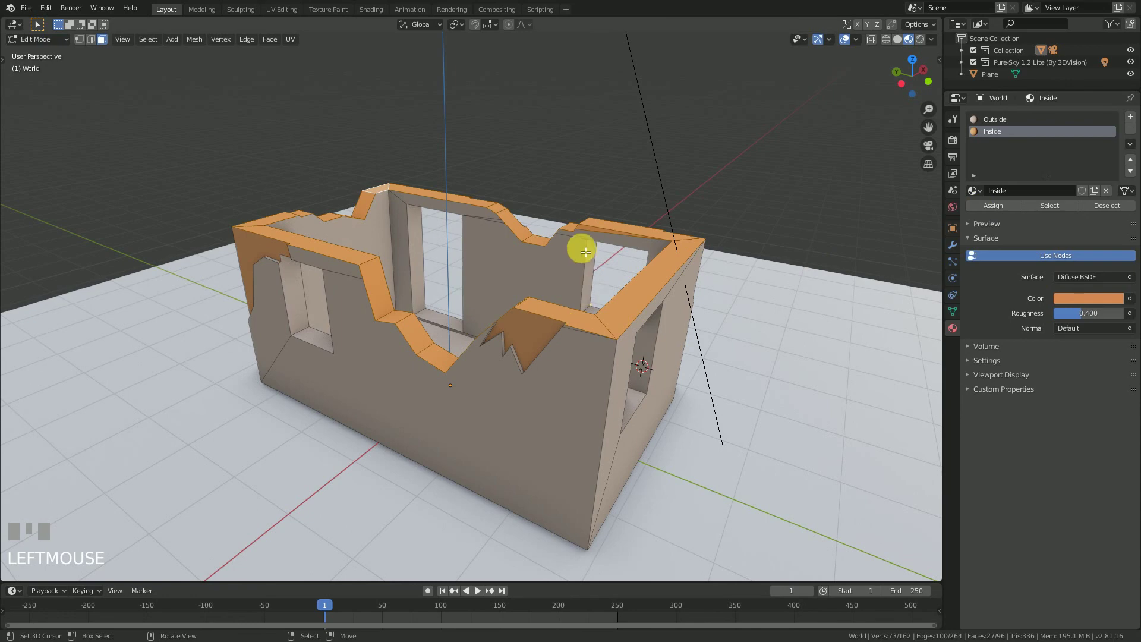
pyautogui.press('Tab')
# Save the project file and switch the viewport to rendered shading to check the building's materials.
pyautogui.moveTo(537, 280); pyautogui.dragTo(684, 282, button='middle')
pyautogui.scroll(-2, 451, 317)
pyautogui.moveTo(451, 316)
pyautogui.mouseDown(button='middle')
pyautogui.moveTo(645, 312)
pyautogui.moveTo(619, 323)
pyautogui.moveTo(738, 291)
pyautogui.mouseUp(button='middle')
pyautogui.scroll(2, 619, 324)
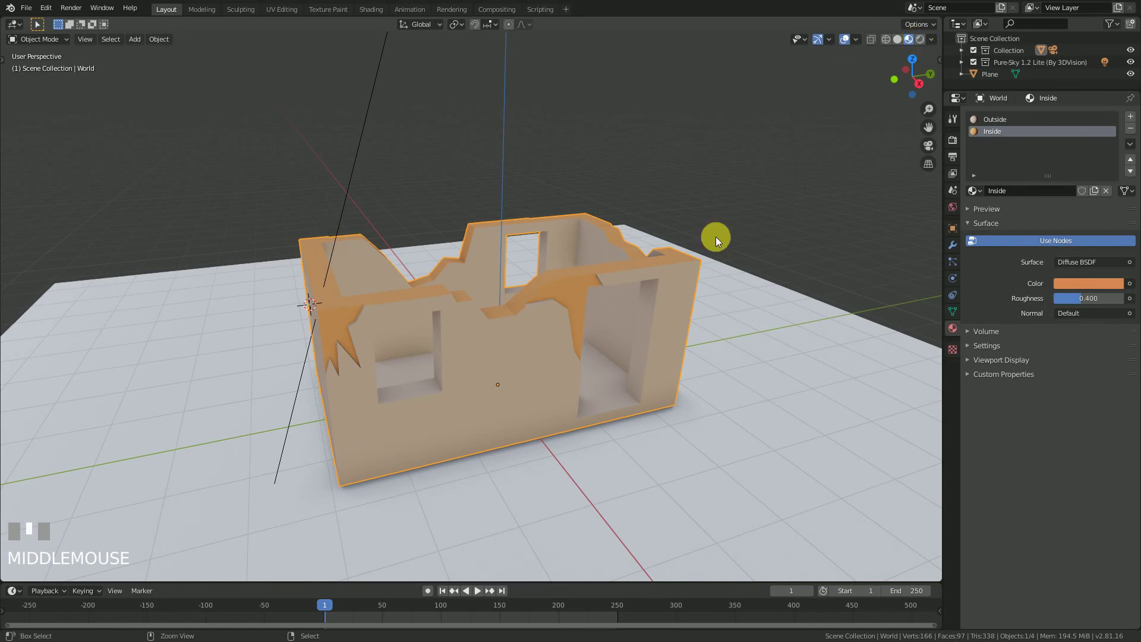
pyautogui.hotkey('ctrl', 's')
pyautogui.click(920, 40)
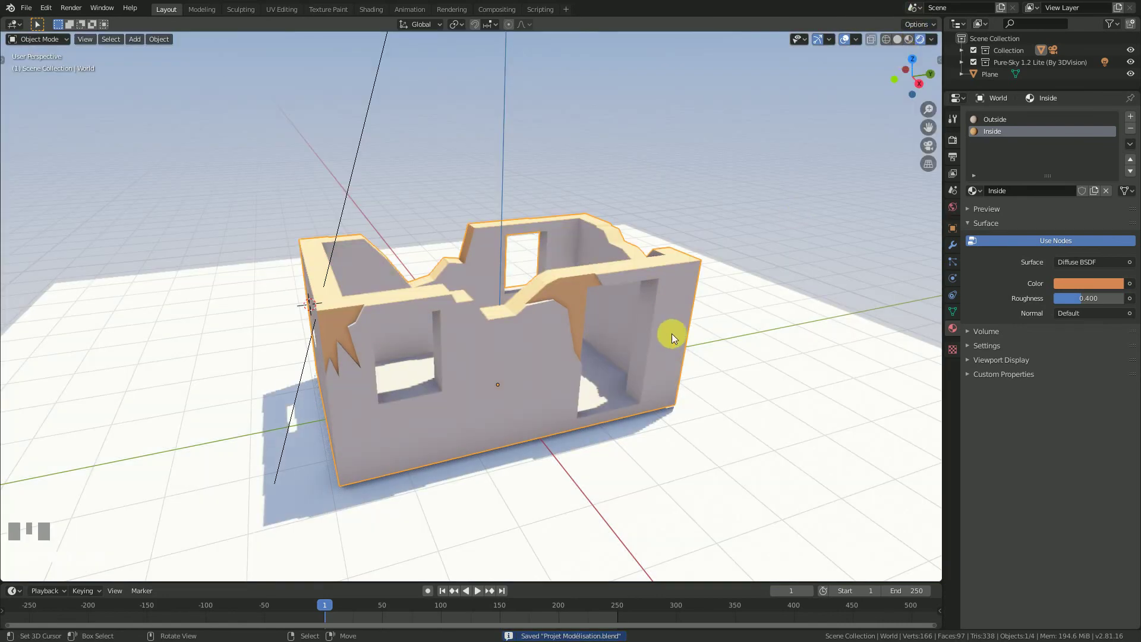
pyautogui.moveTo(672, 333); pyautogui.dragTo(434, 344, button='middle')
pyautogui.scroll(2, 427, 344)
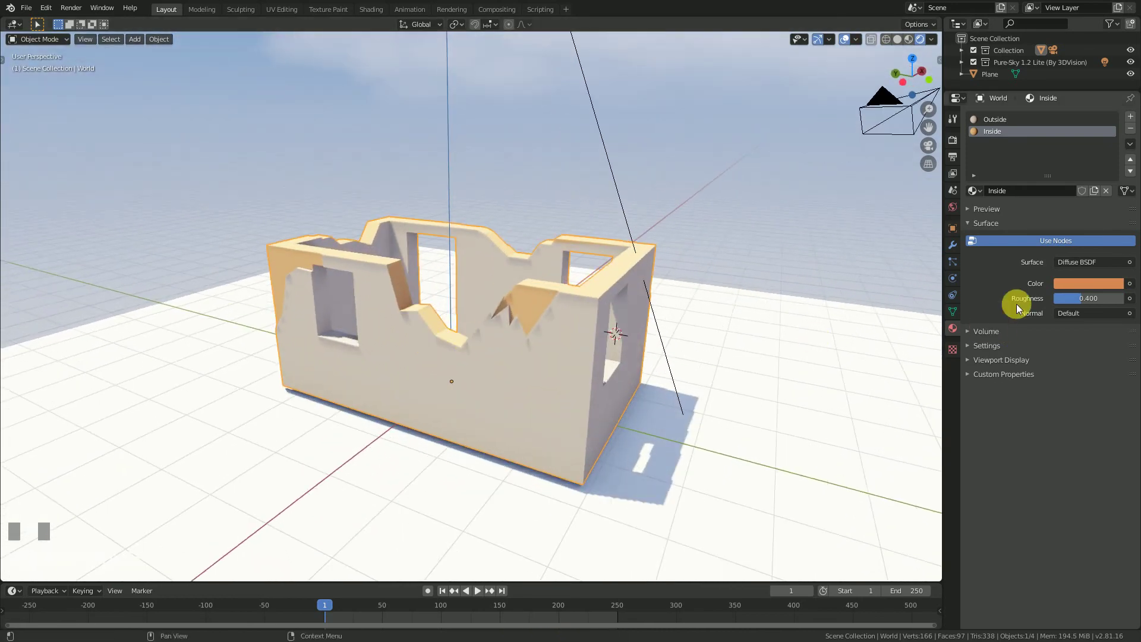
# Shift the Inside material's diffuse colour to a less saturated salmon pink.
pyautogui.click(1068, 284)
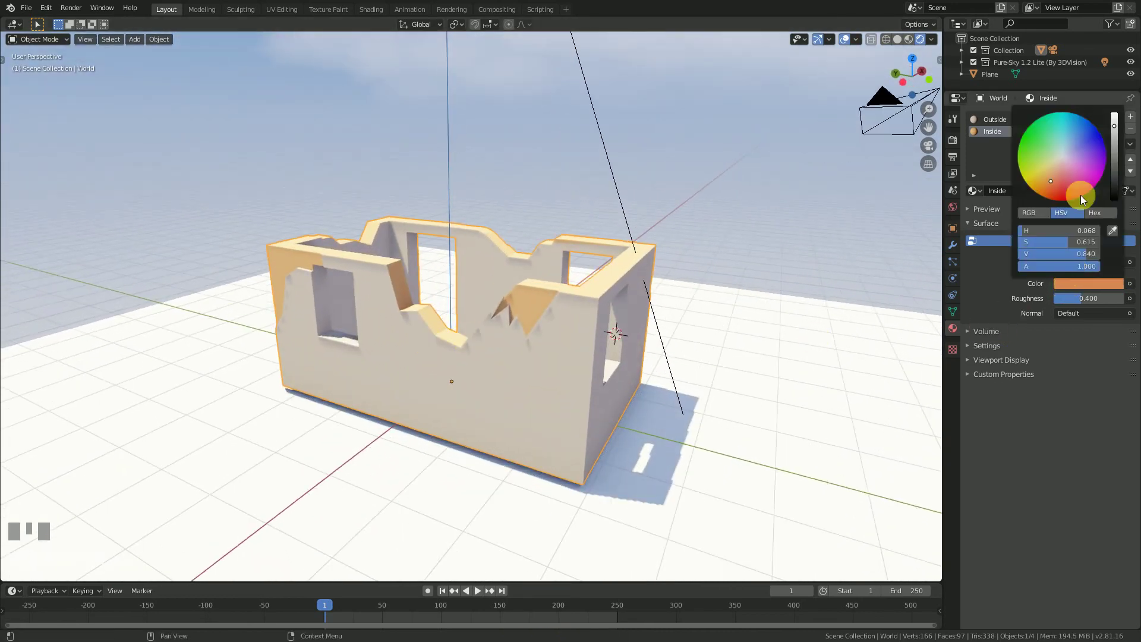
pyautogui.click(1055, 181)
pyautogui.moveTo(1057, 181); pyautogui.dragTo(1056, 176)
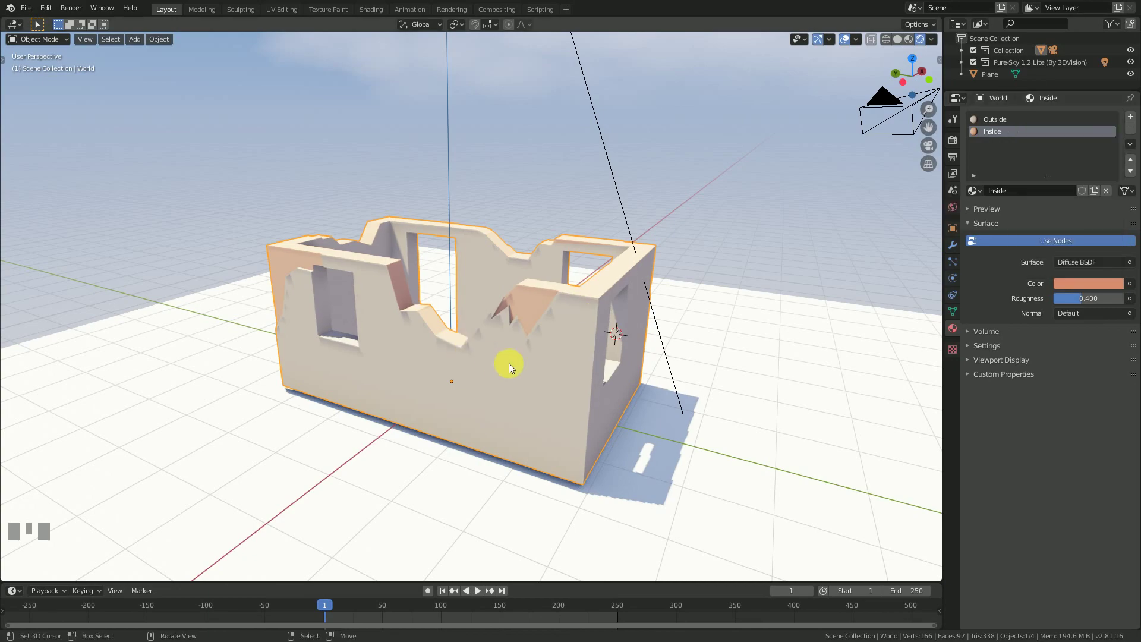
pyautogui.moveTo(510, 364)
pyautogui.mouseDown(button='middle')
pyautogui.moveTo(563, 368)
pyautogui.moveTo(566, 395)
pyautogui.moveTo(622, 377)
pyautogui.moveTo(497, 364)
pyautogui.mouseUp(button='middle')
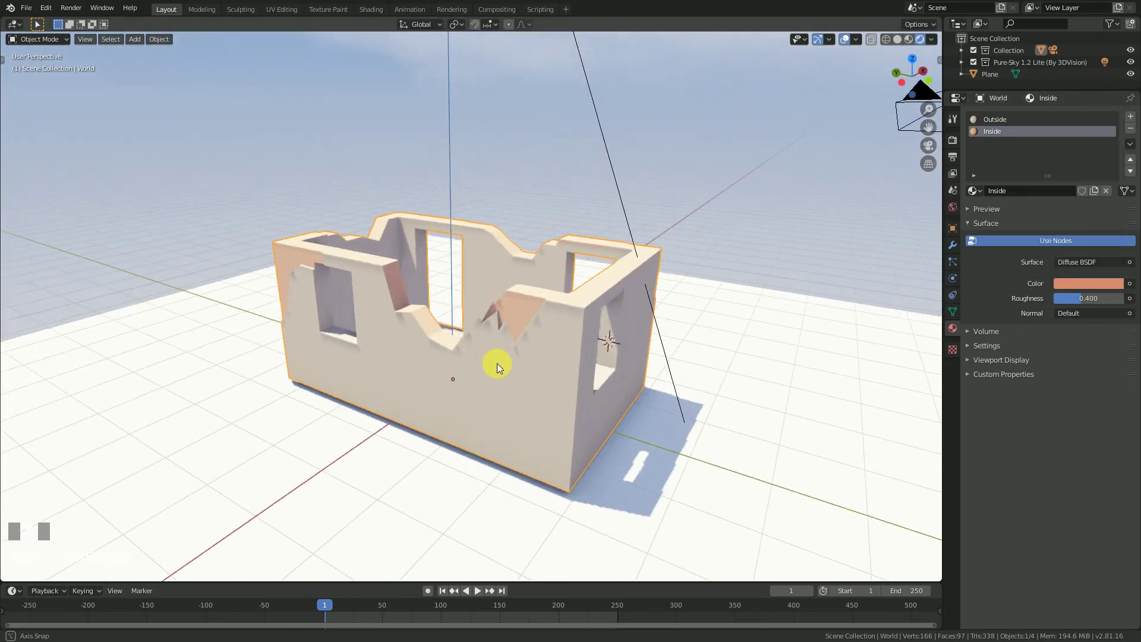
# Set the Sun Emission of the Pure-Sky world to 0.5 and expand its Sun Manager settings.
pyautogui.click(953, 208)
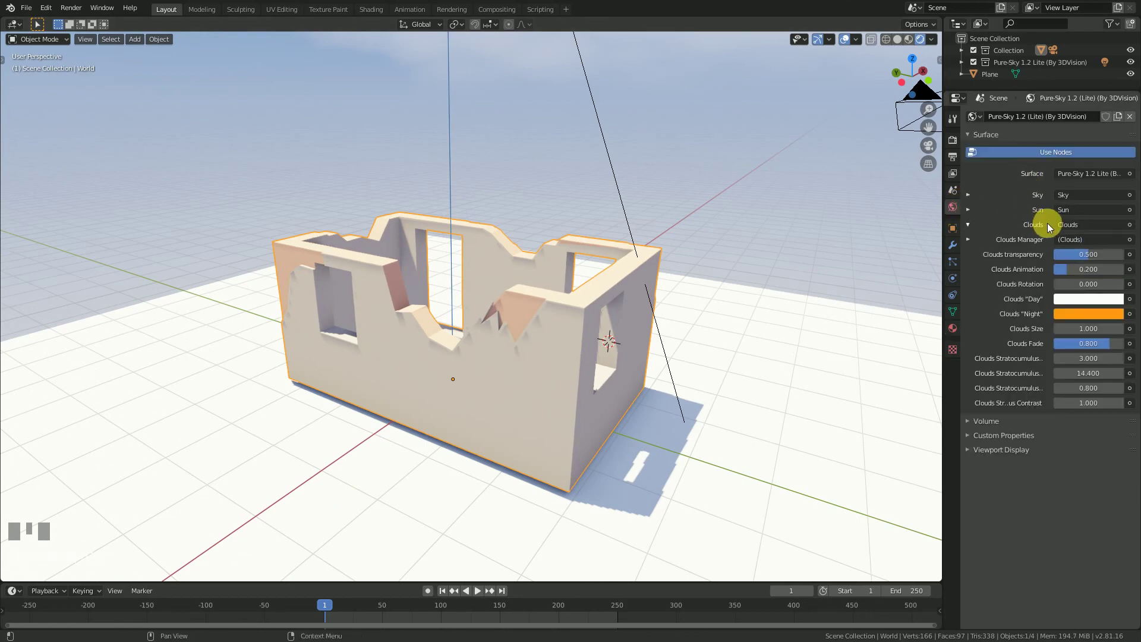
pyautogui.click(969, 225)
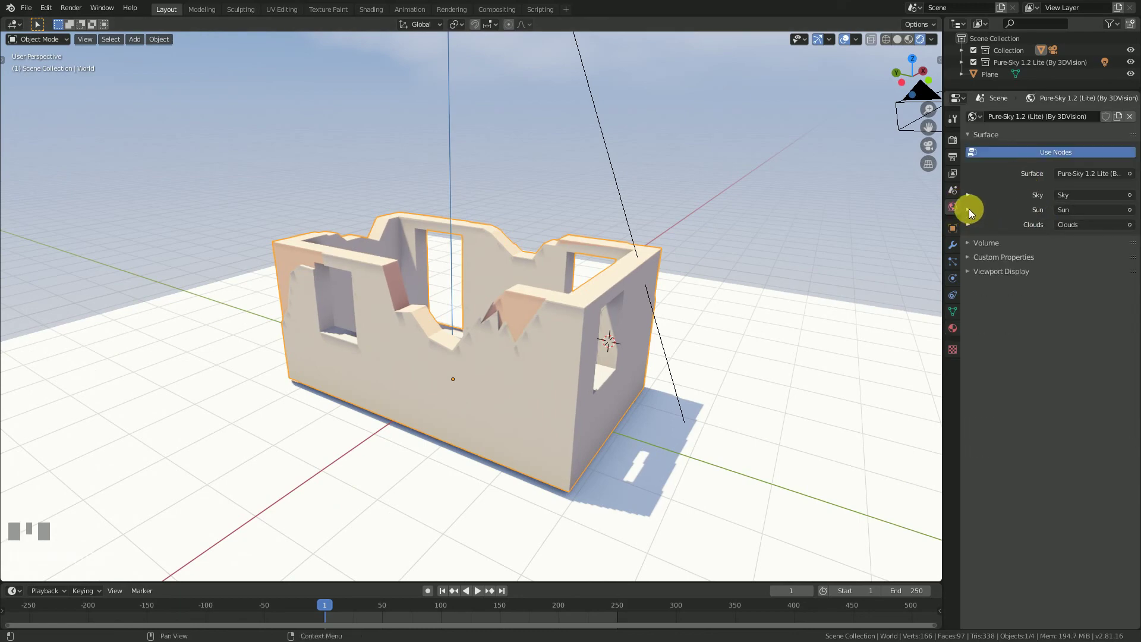
pyautogui.click(968, 209)
pyautogui.click(1093, 242)
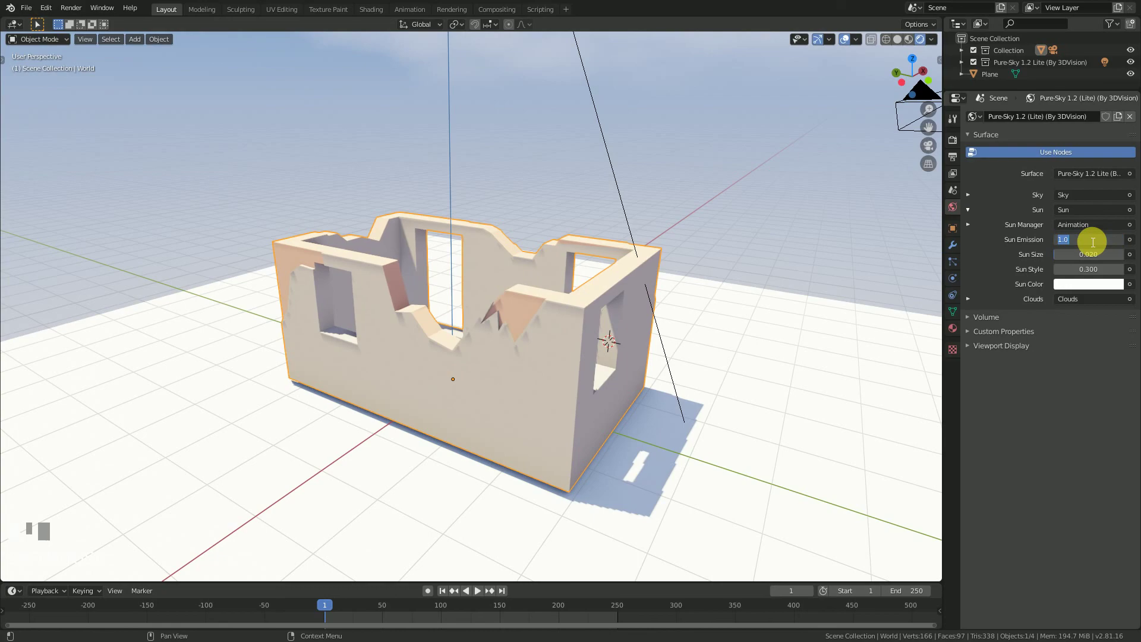
pyautogui.press('Return')
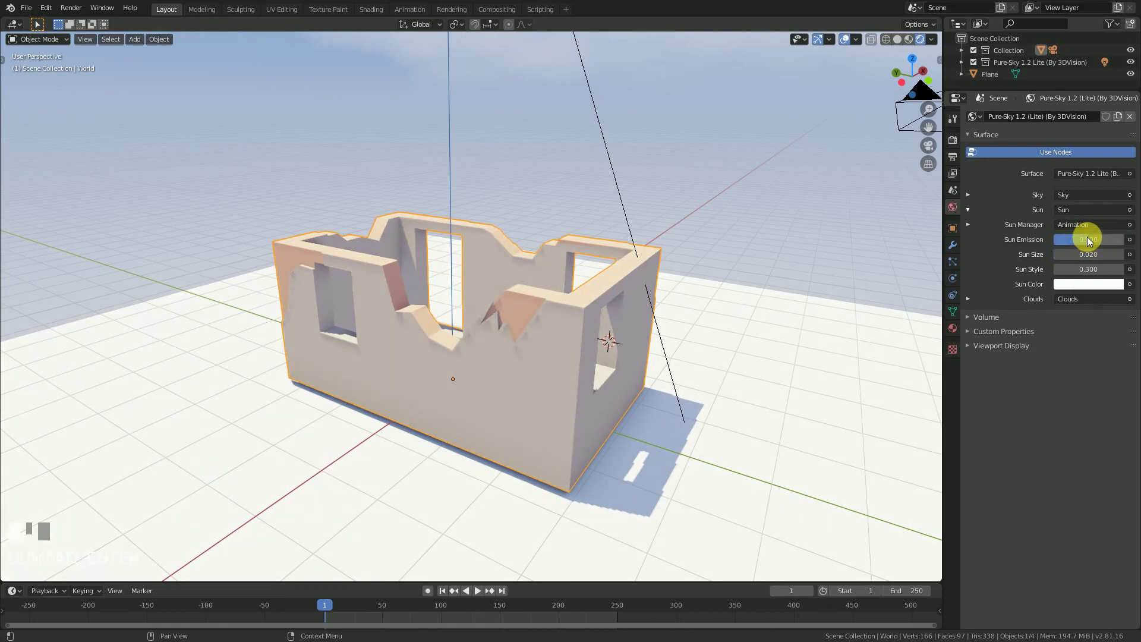
pyautogui.moveTo(591, 254); pyautogui.dragTo(654, 297, button='middle')
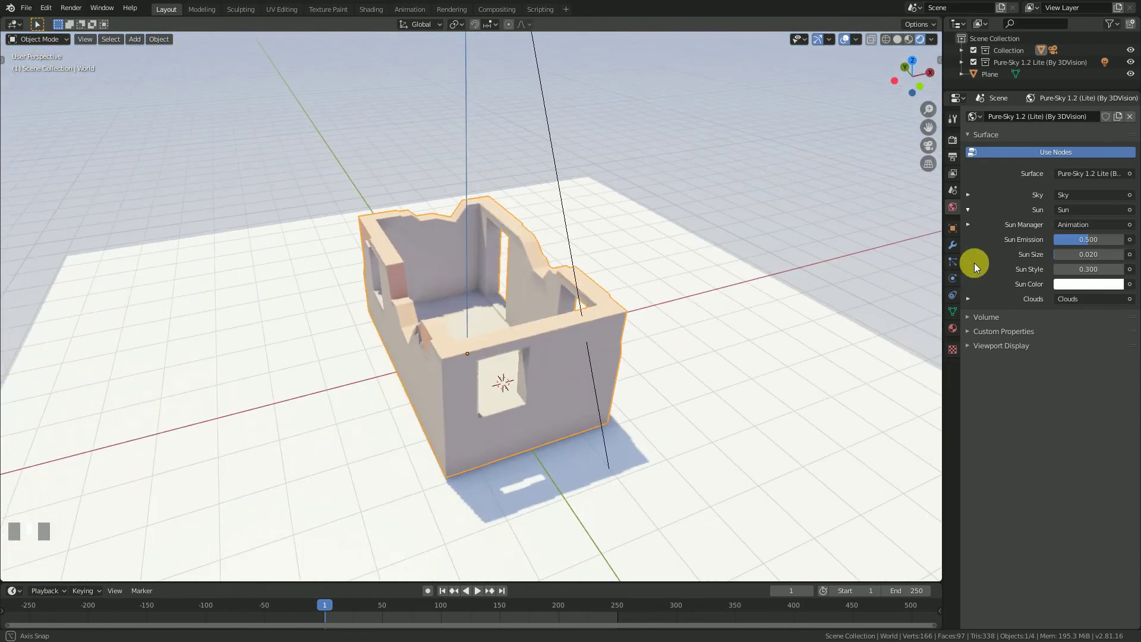
pyautogui.click(968, 209)
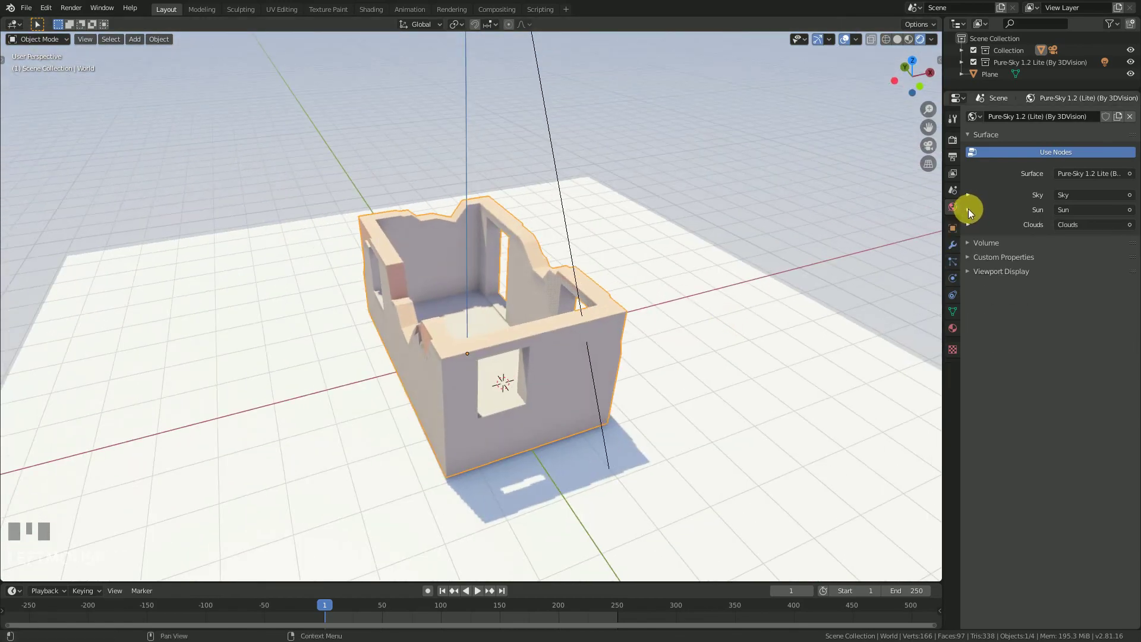
pyautogui.click(968, 208)
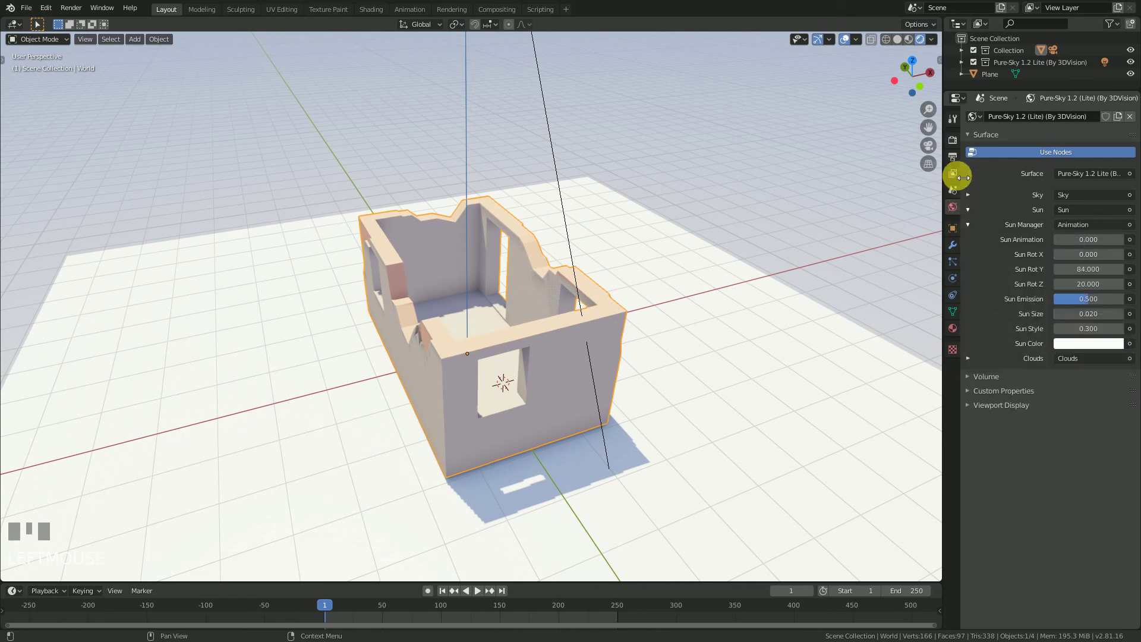
# Expand the Eevee Indirect Lighting settings and delete the existing lighting cache.
pyautogui.click(951, 141)
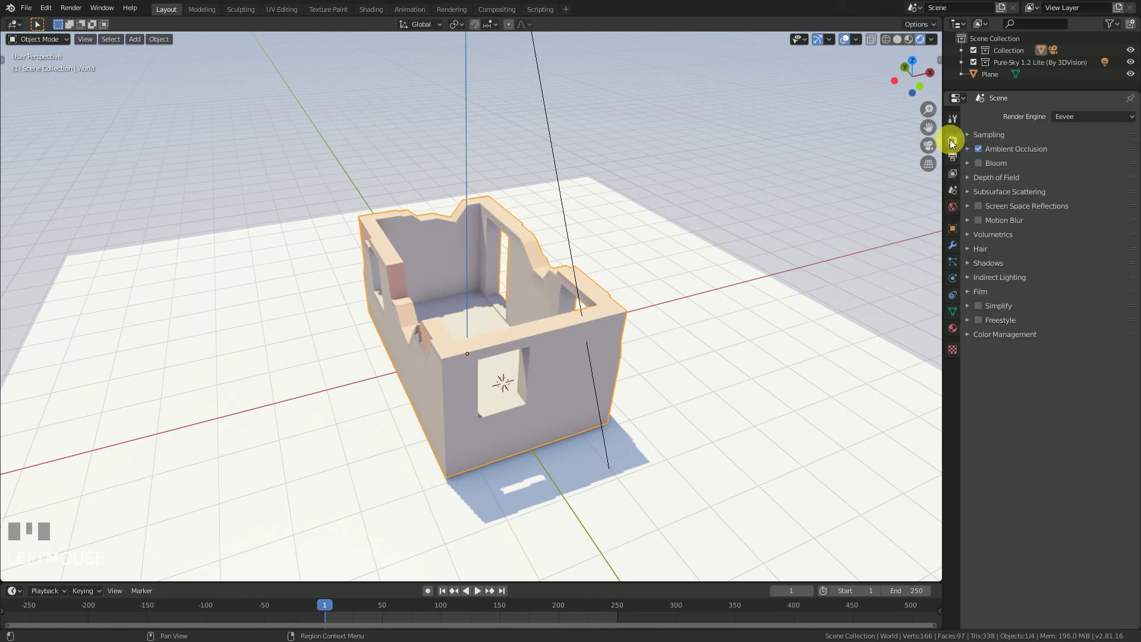
pyautogui.click(972, 277)
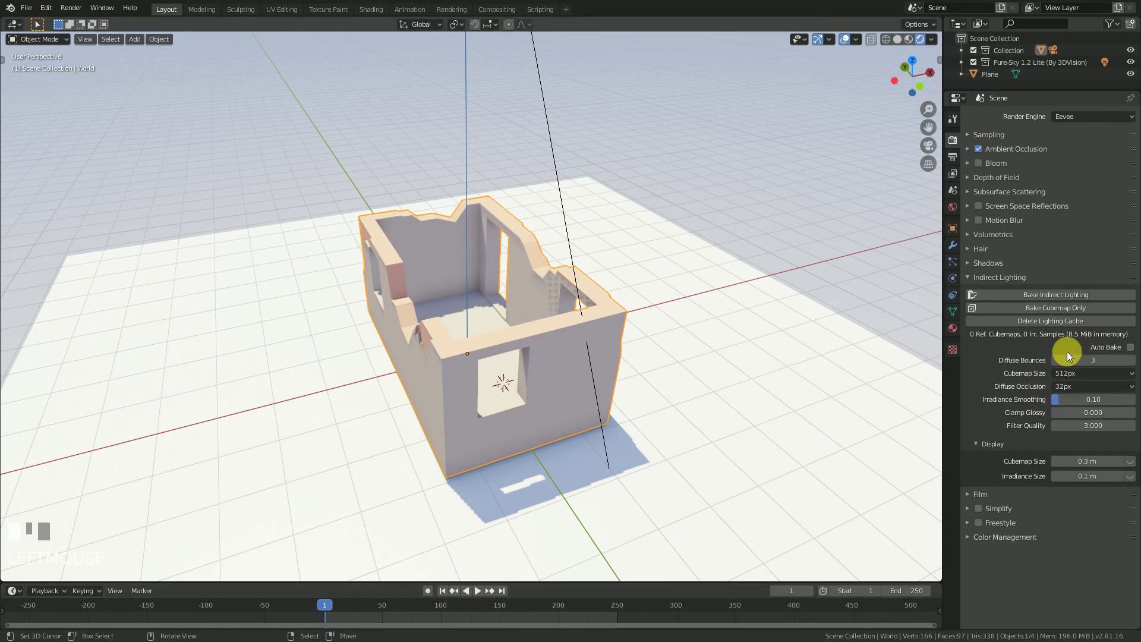
pyautogui.click(1055, 321)
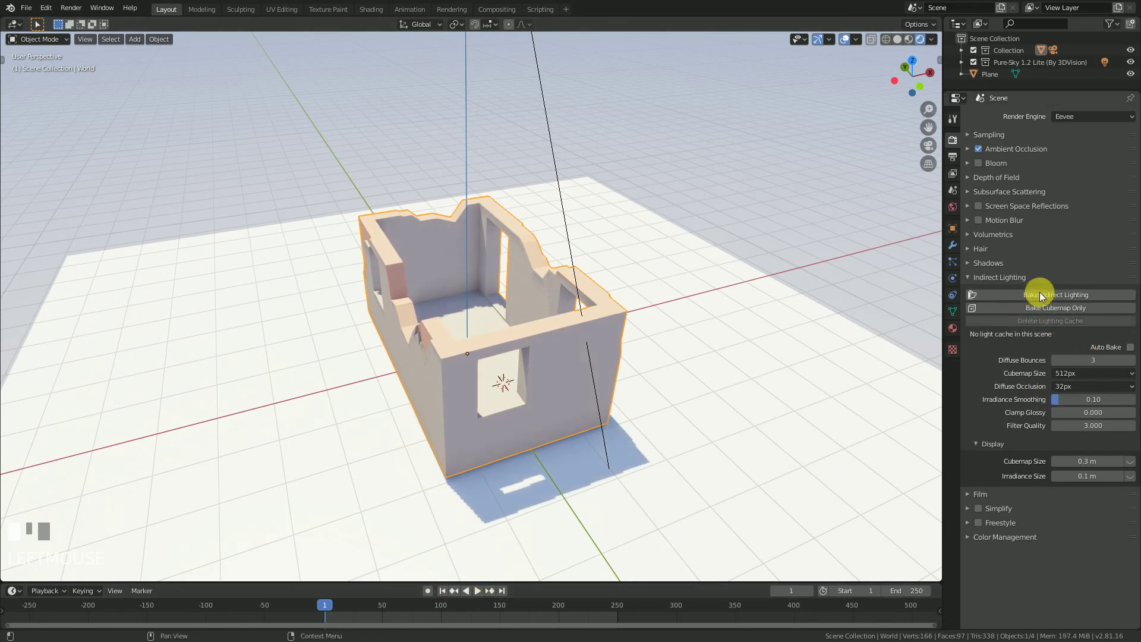
# Bake the indirect lighting for the Eevee scene and collapse the Indirect Lighting settings.
pyautogui.click(1045, 296)
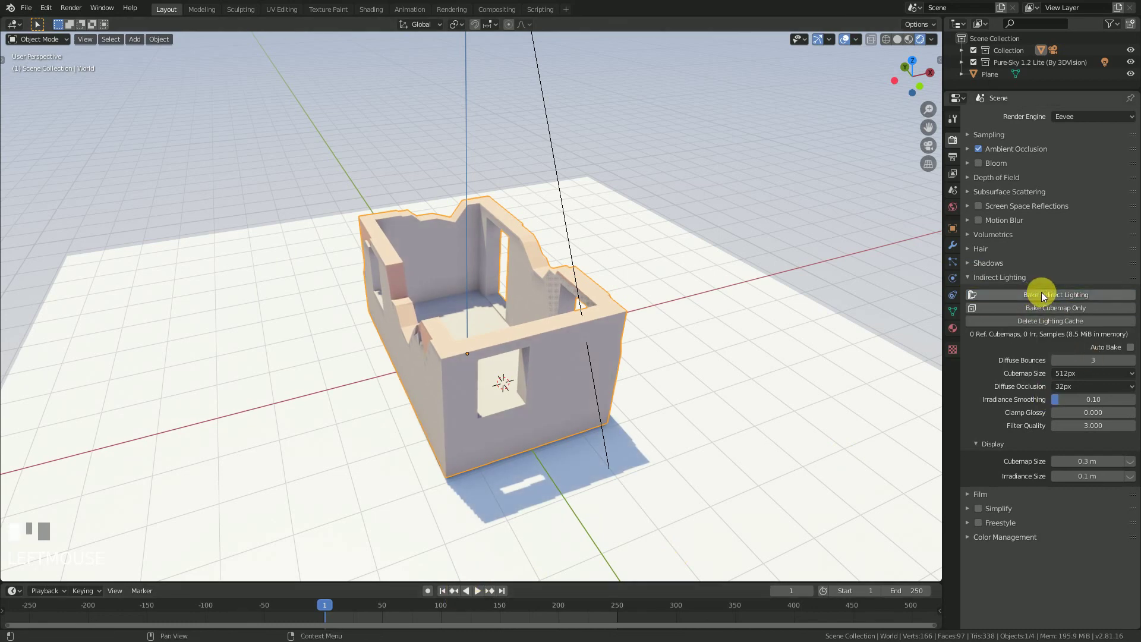
pyautogui.moveTo(620, 364); pyautogui.dragTo(515, 637, button='middle')
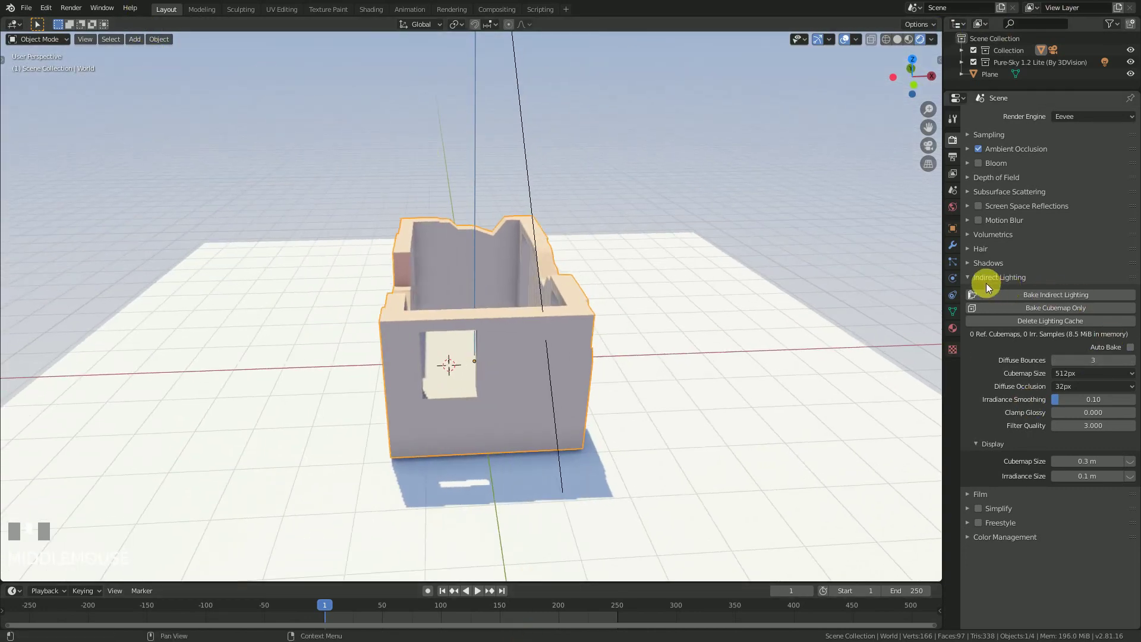
pyautogui.click(966, 276)
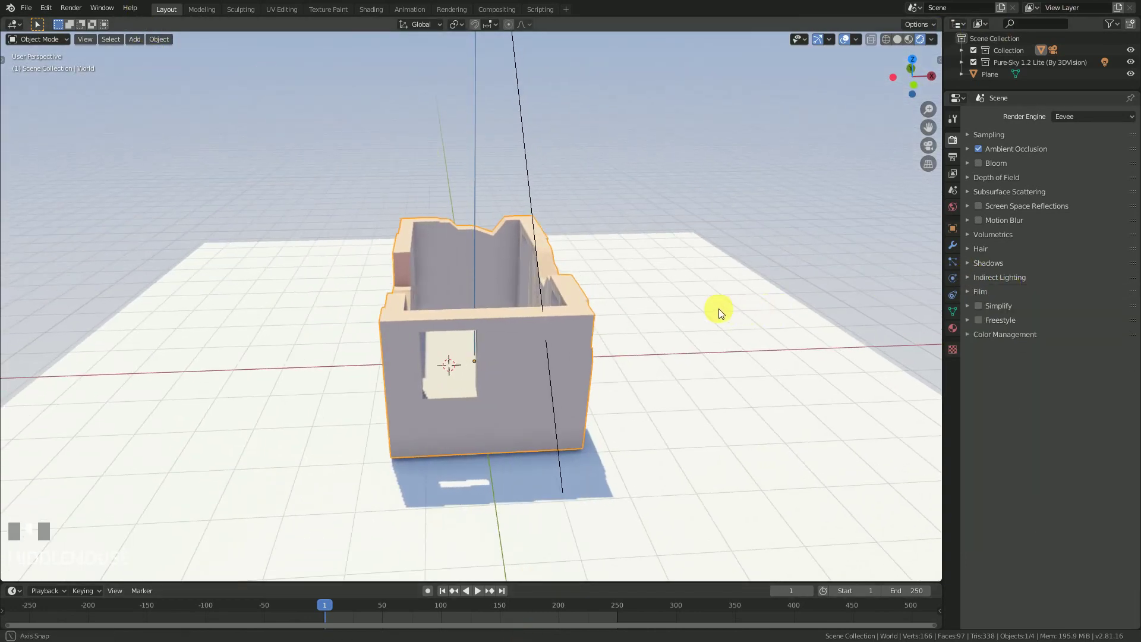
# Set the Pure-Sky world's Sun Rot Y to 64.4 in the Sun Manager settings.
pyautogui.moveTo(720, 310); pyautogui.dragTo(662, 313, button='middle')
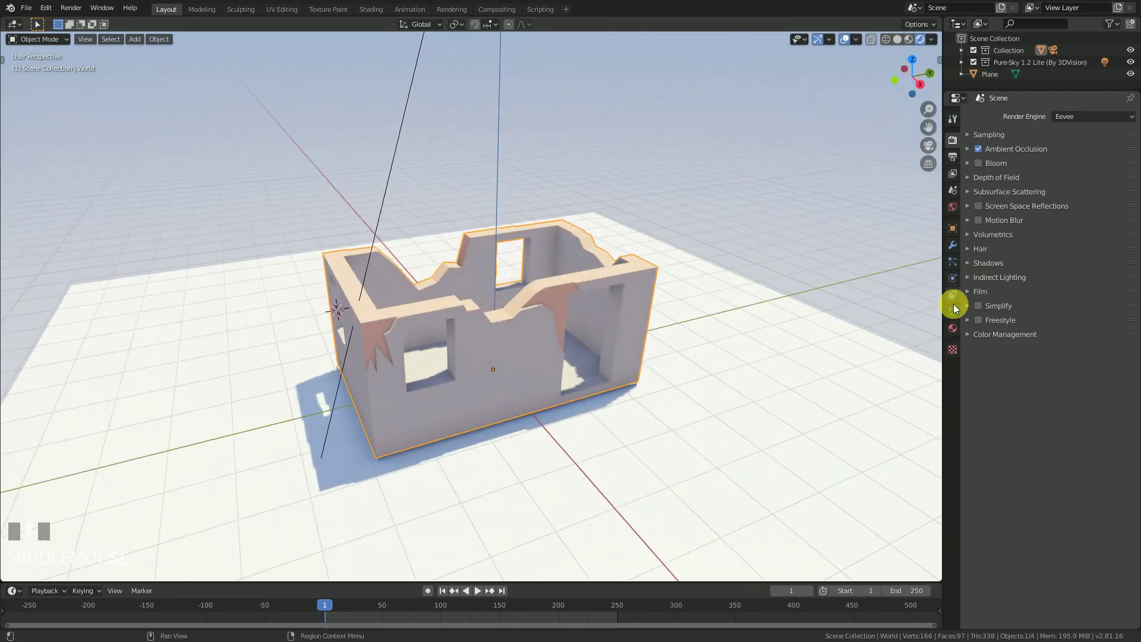
pyautogui.click(953, 208)
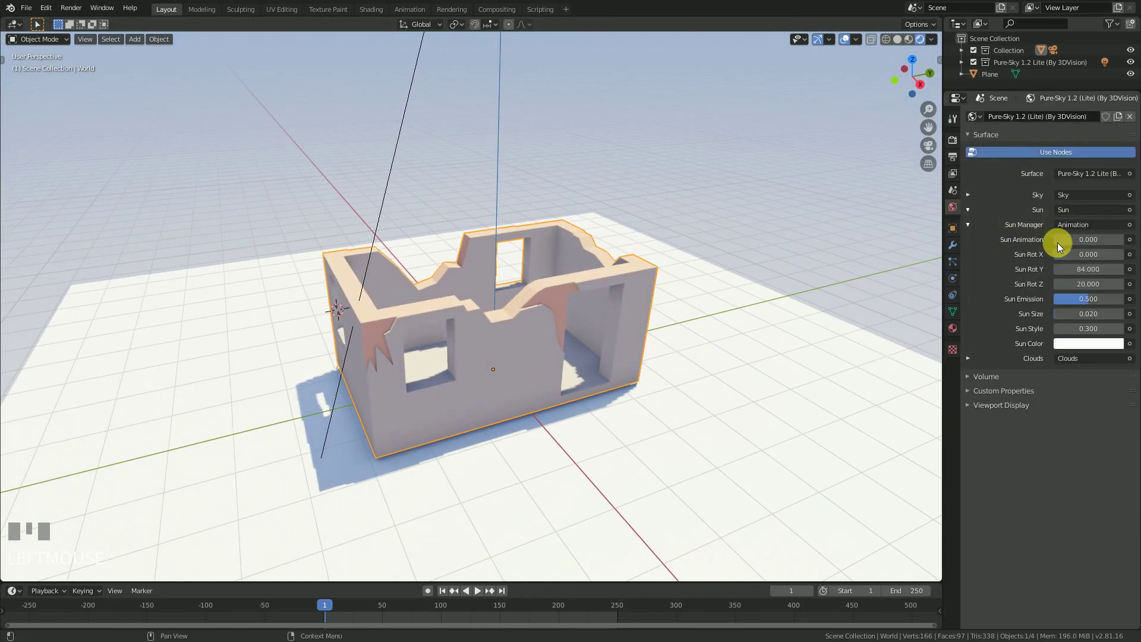
pyautogui.moveTo(1089, 270); pyautogui.dragTo(1063, 269)
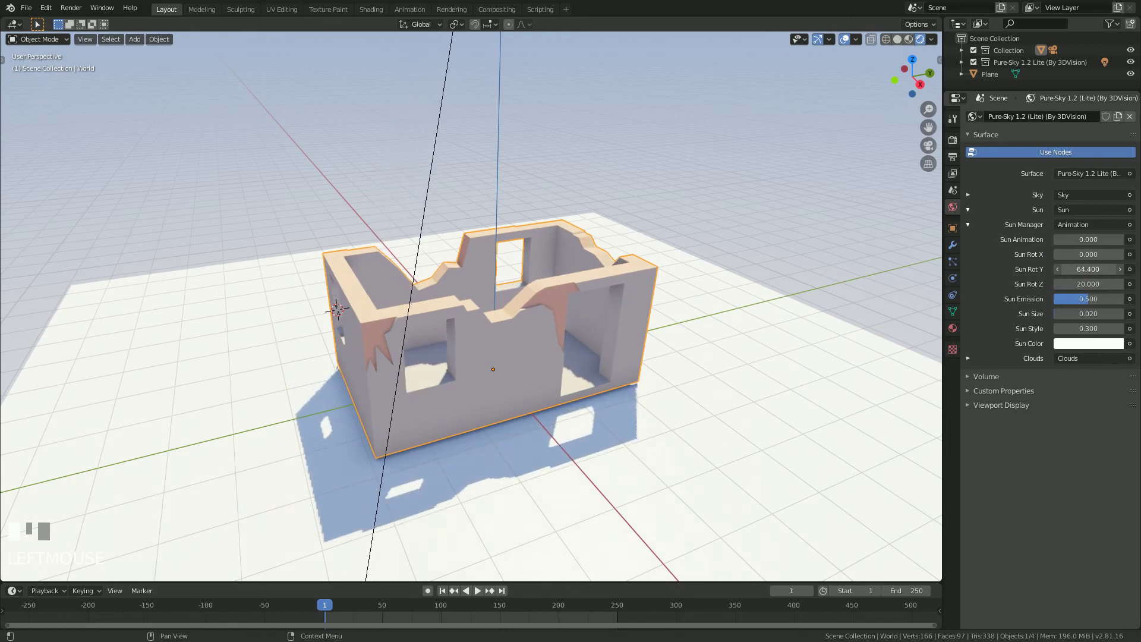
# Review the world's custom properties and examine the building's lighting and shadows from several sides.
pyautogui.click(971, 391)
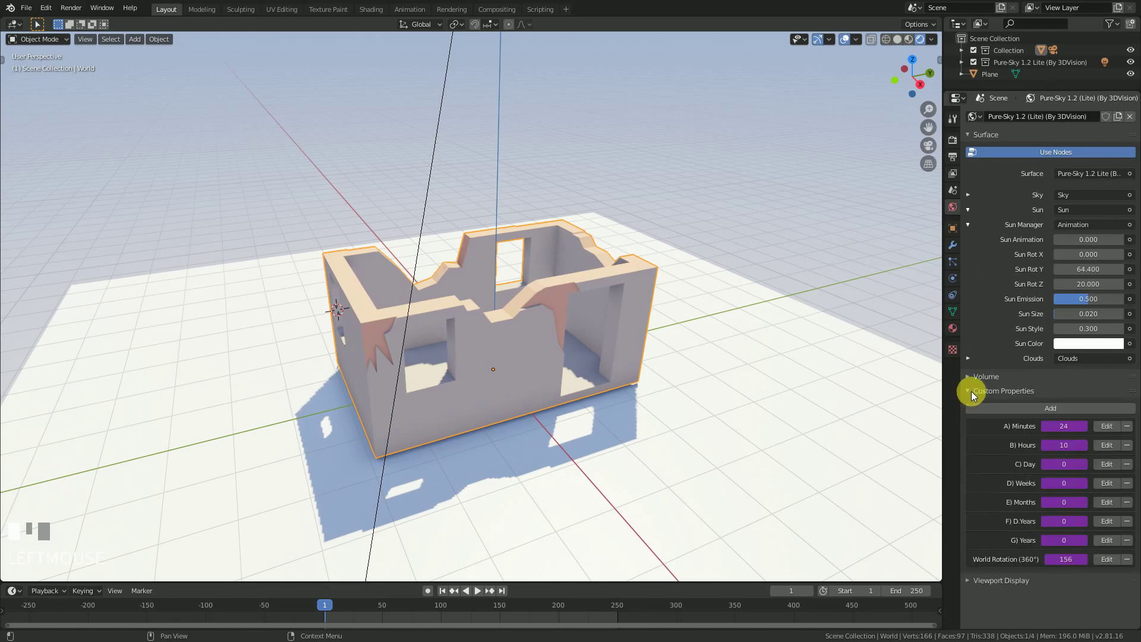
pyautogui.click(971, 391)
pyautogui.moveTo(747, 363); pyautogui.dragTo(376, 262, button='middle')
pyautogui.scroll(3, 531, 332)
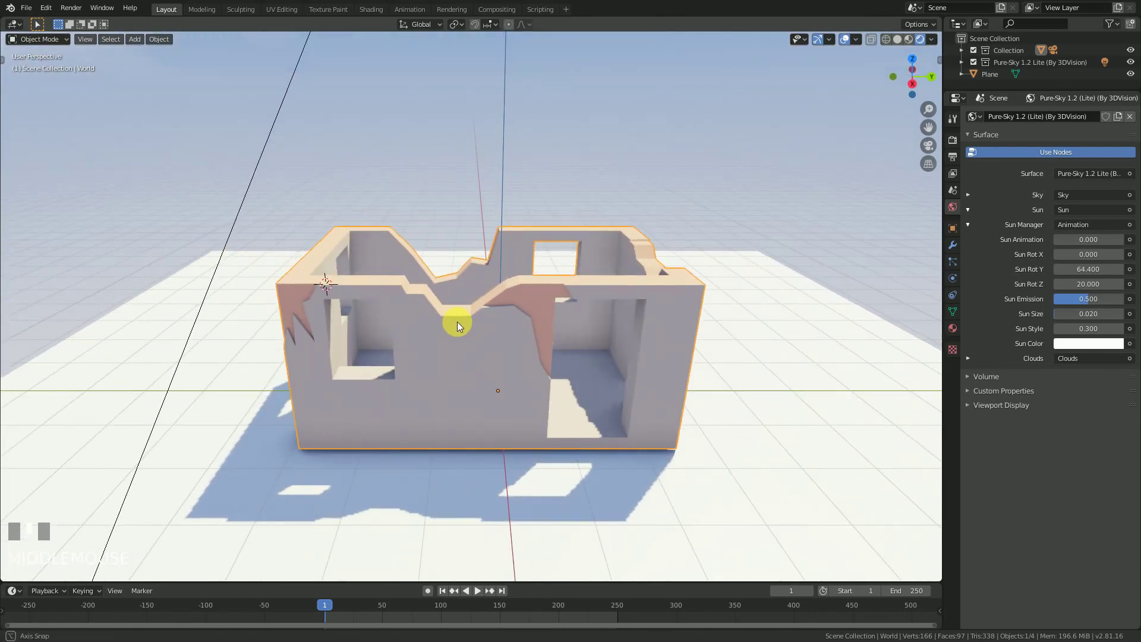
pyautogui.moveTo(454, 321); pyautogui.dragTo(660, 262, button='middle')
pyautogui.moveTo(731, 402); pyautogui.dragTo(614, 264, button='middle')
pyautogui.moveTo(626, 341); pyautogui.dragTo(450, 348, button='middle')
pyautogui.moveTo(643, 402); pyautogui.dragTo(613, 389, button='middle')
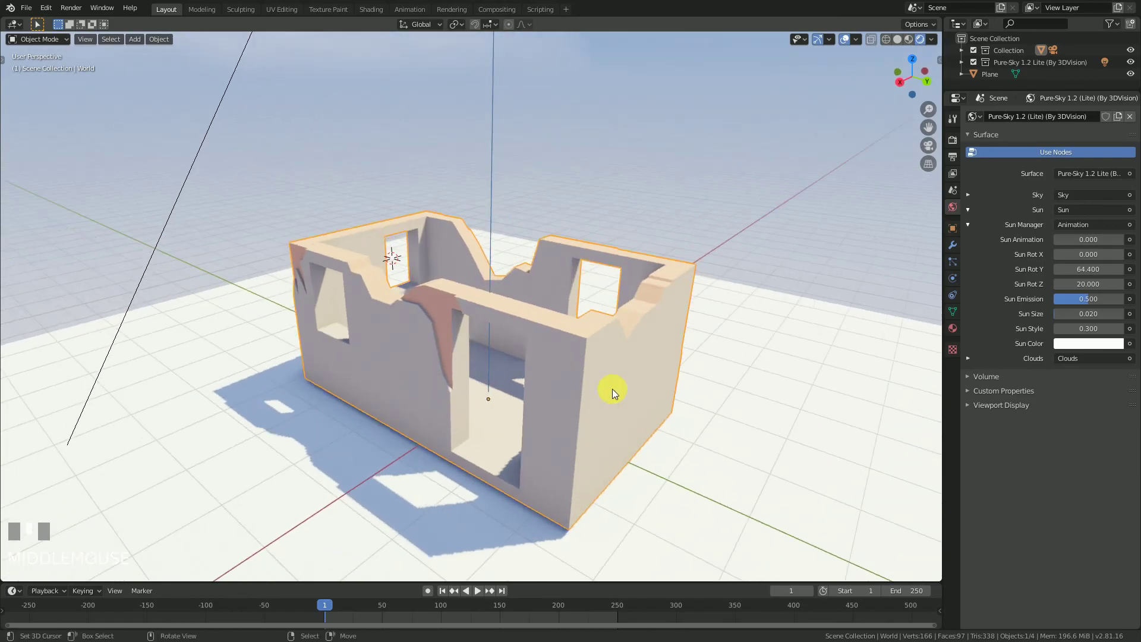